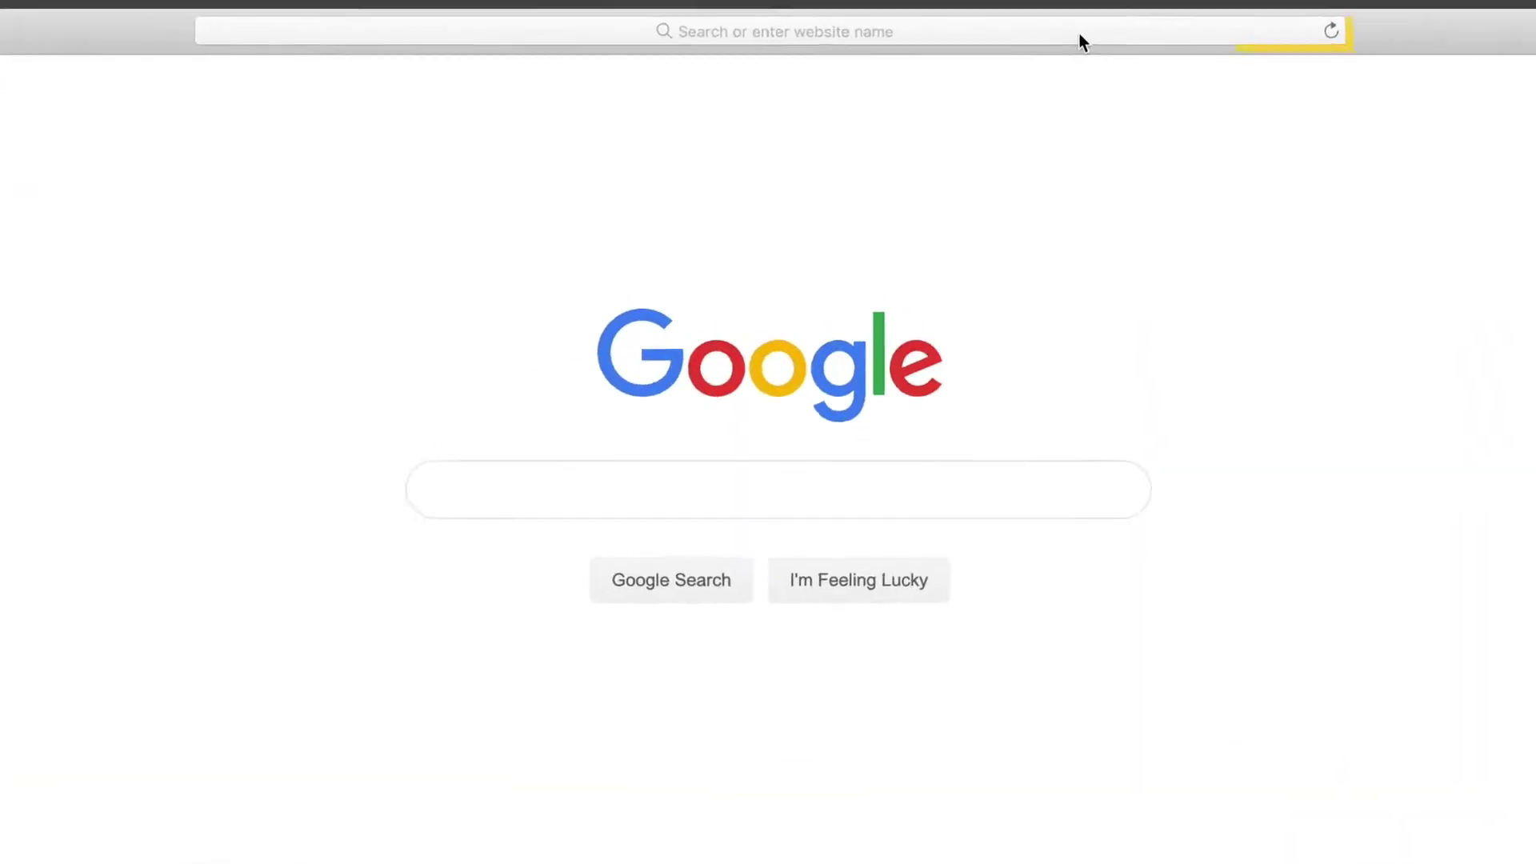
click(1080, 34)
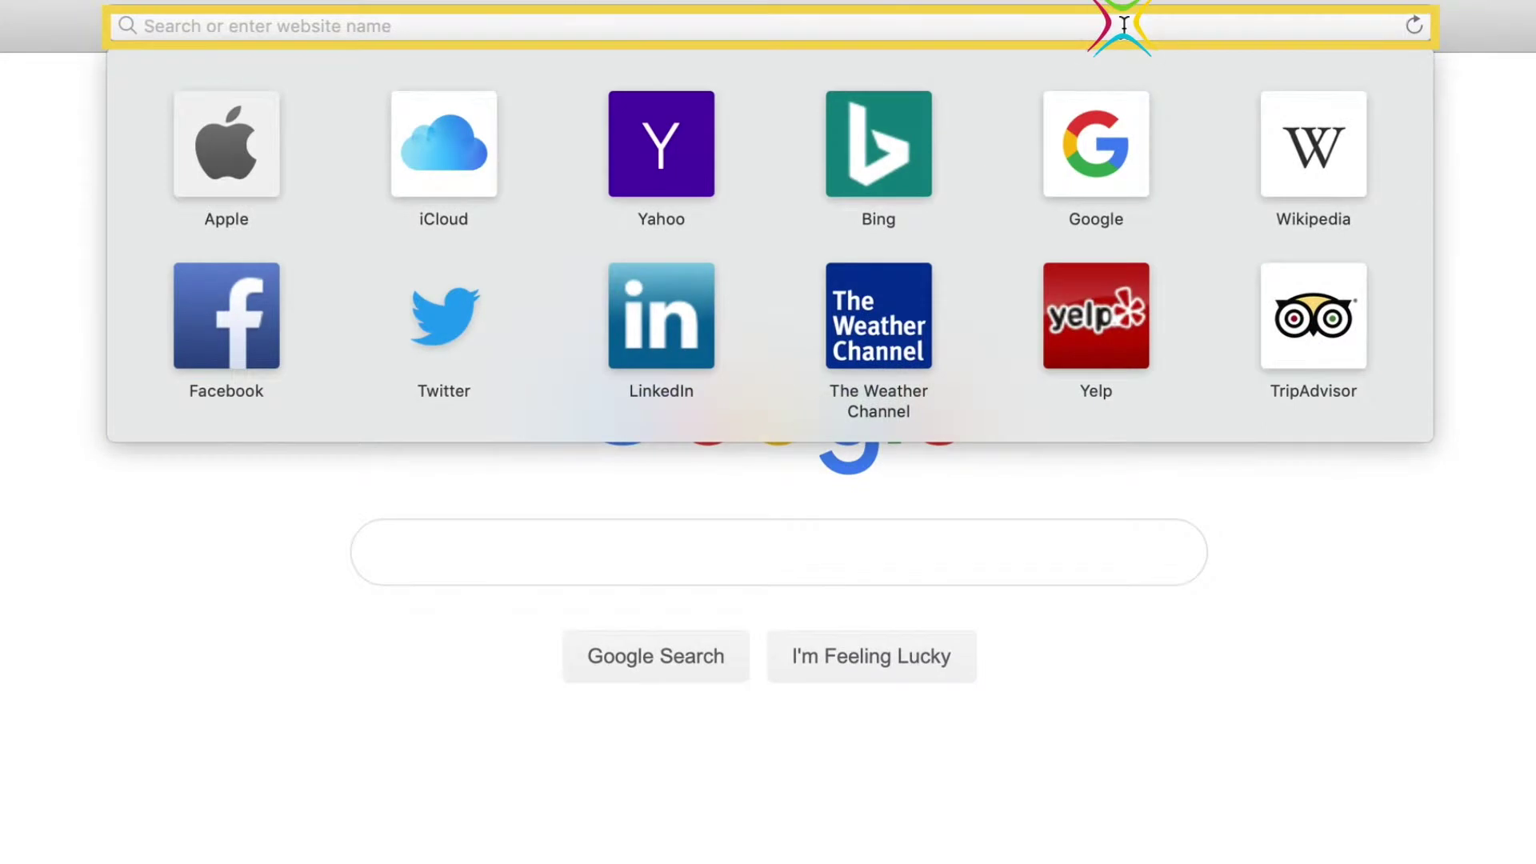
text(www.stem)
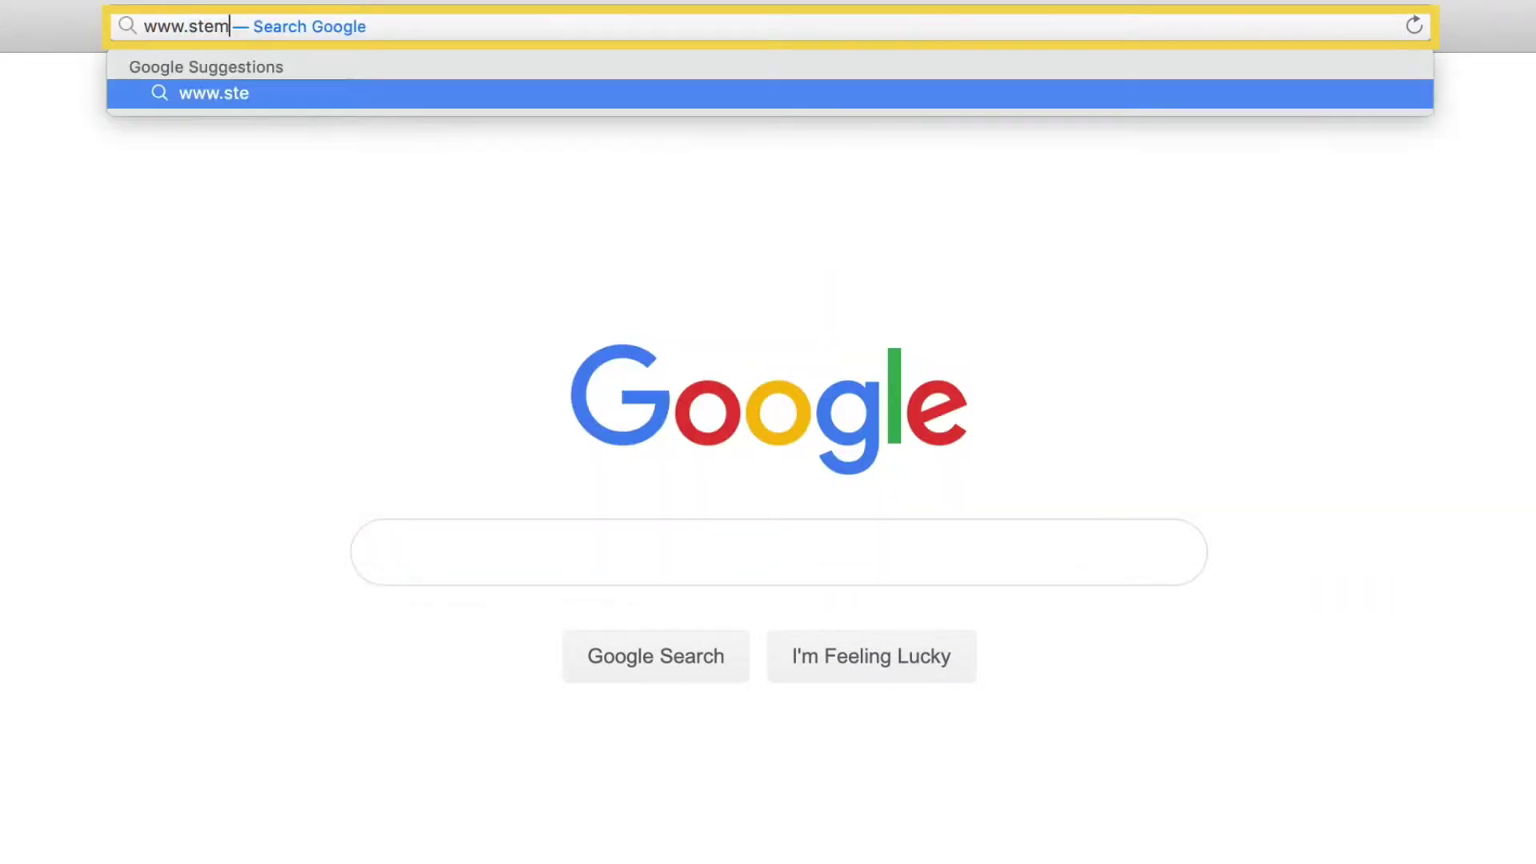
text(.org.uk)
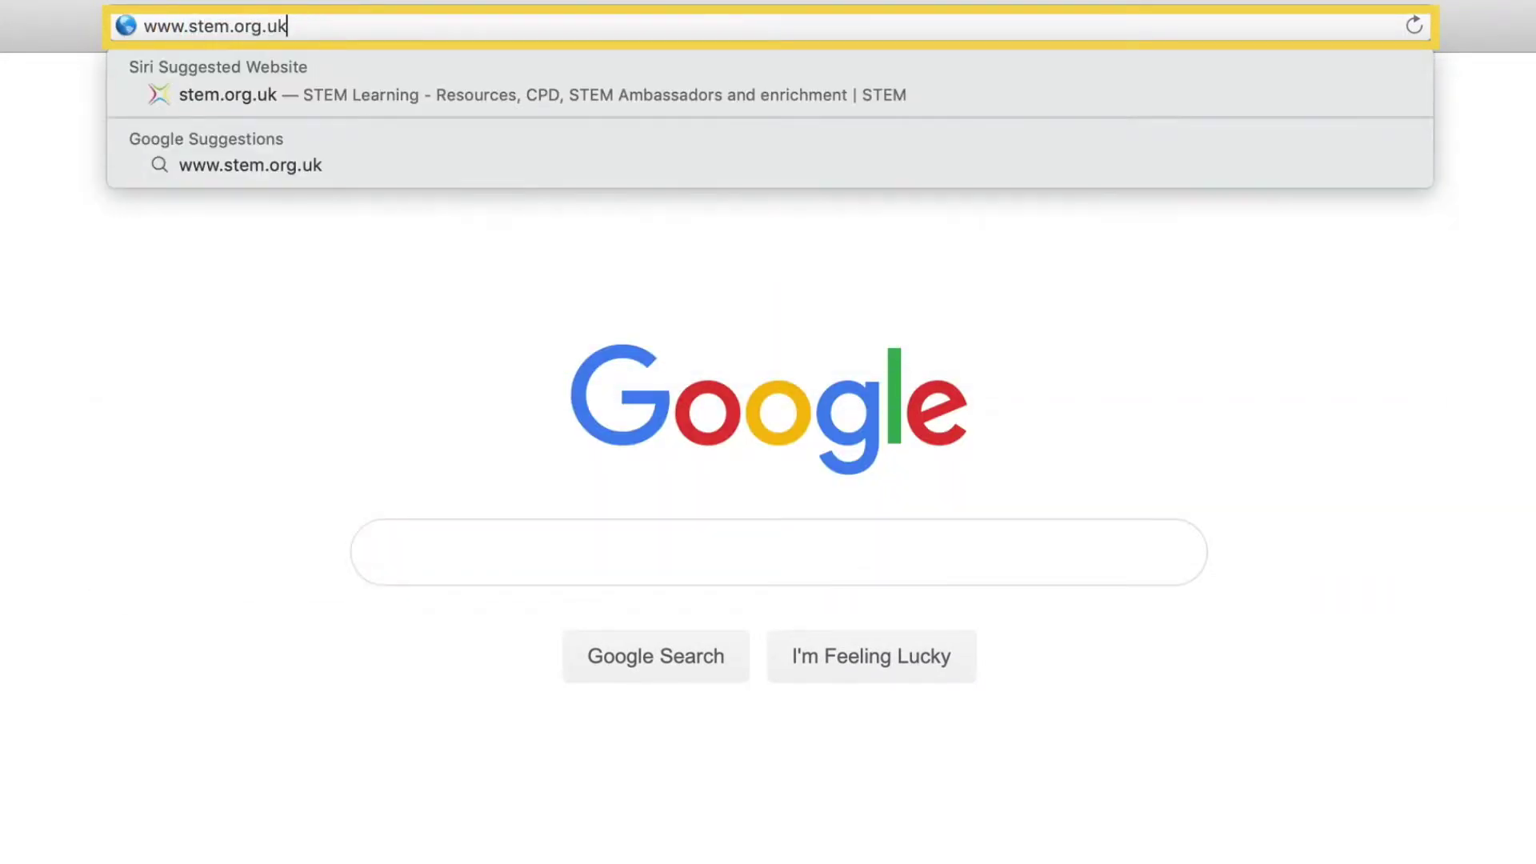
key(Return)
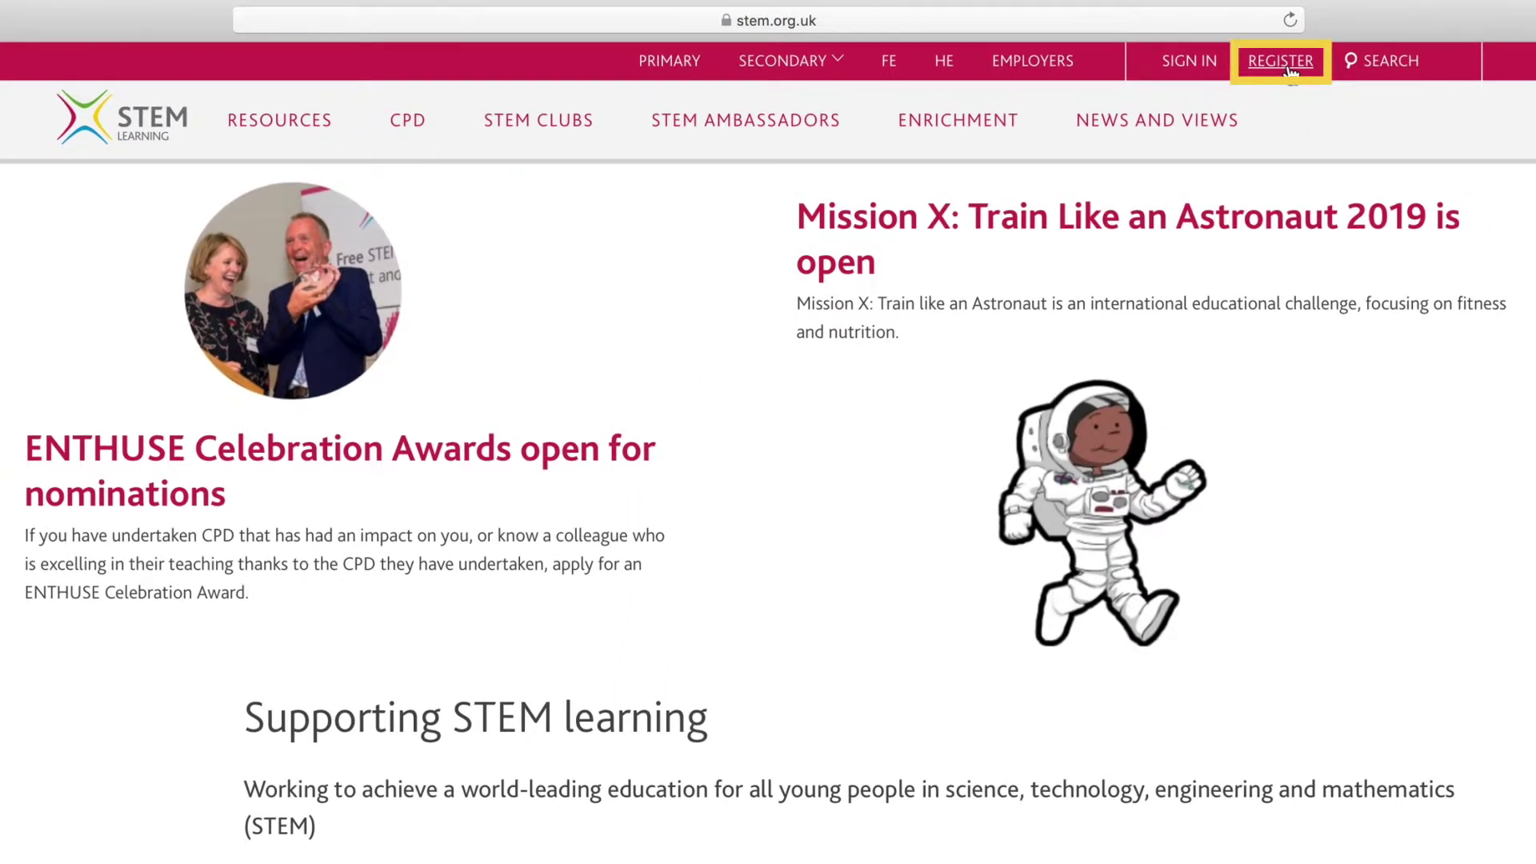
Open the registration form, choose title Mrs, and fill in the first name and surname.
click(1282, 61)
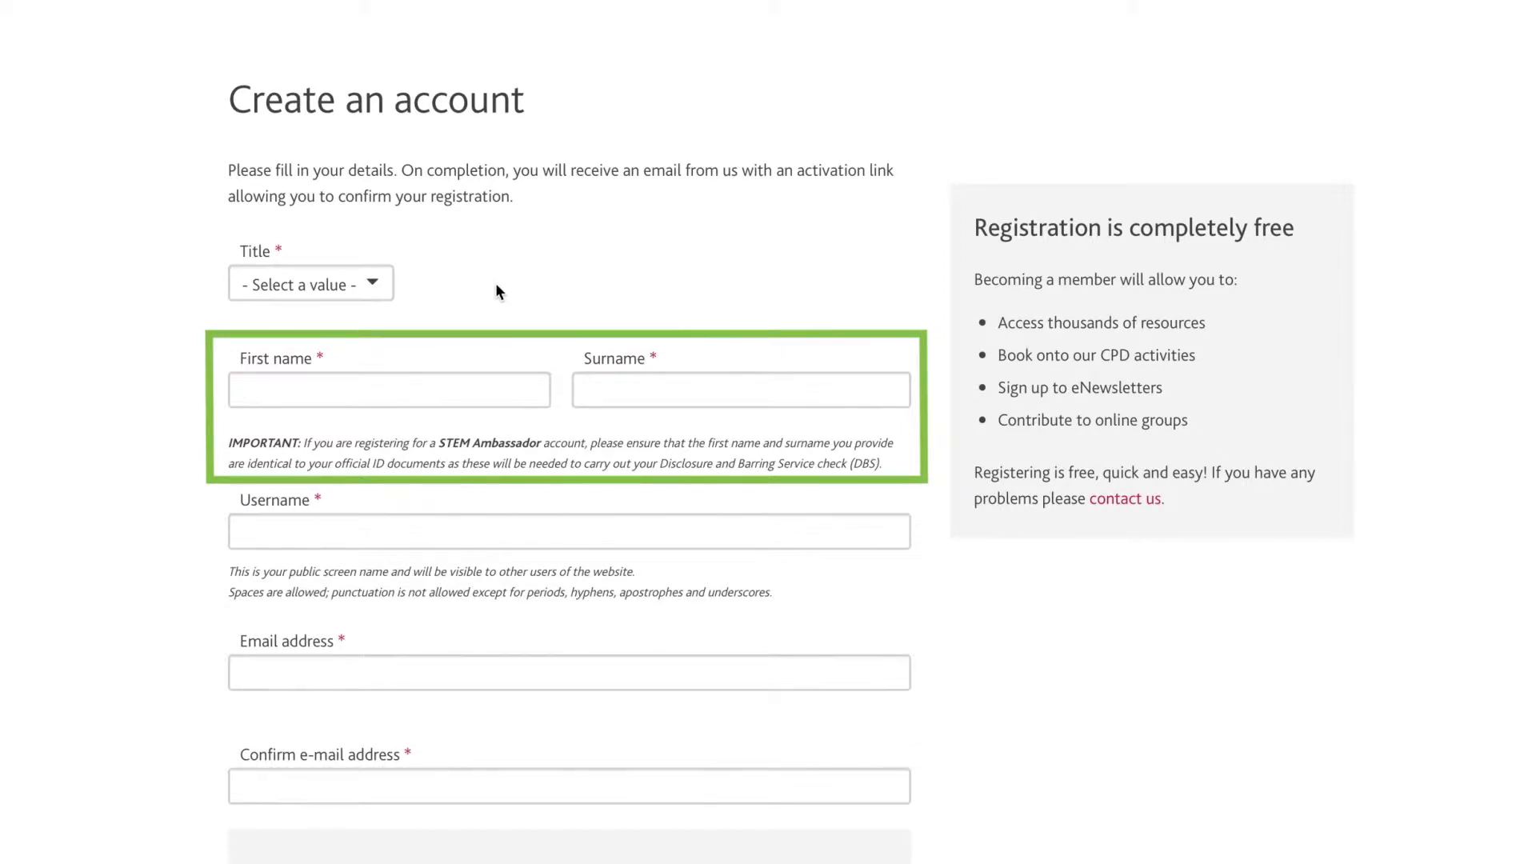
click(372, 284)
click(362, 327)
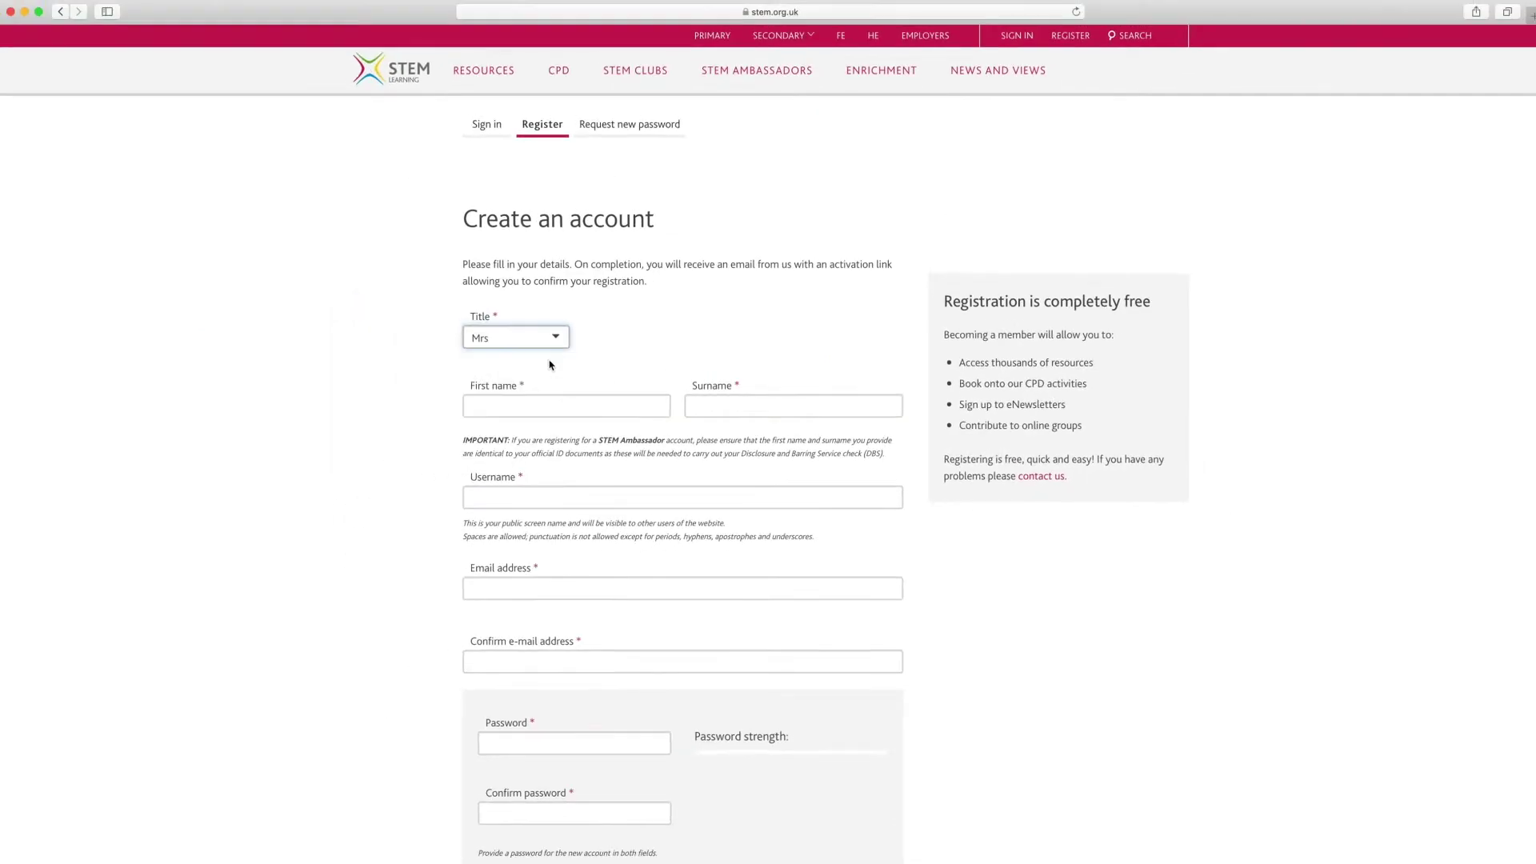
click(586, 408)
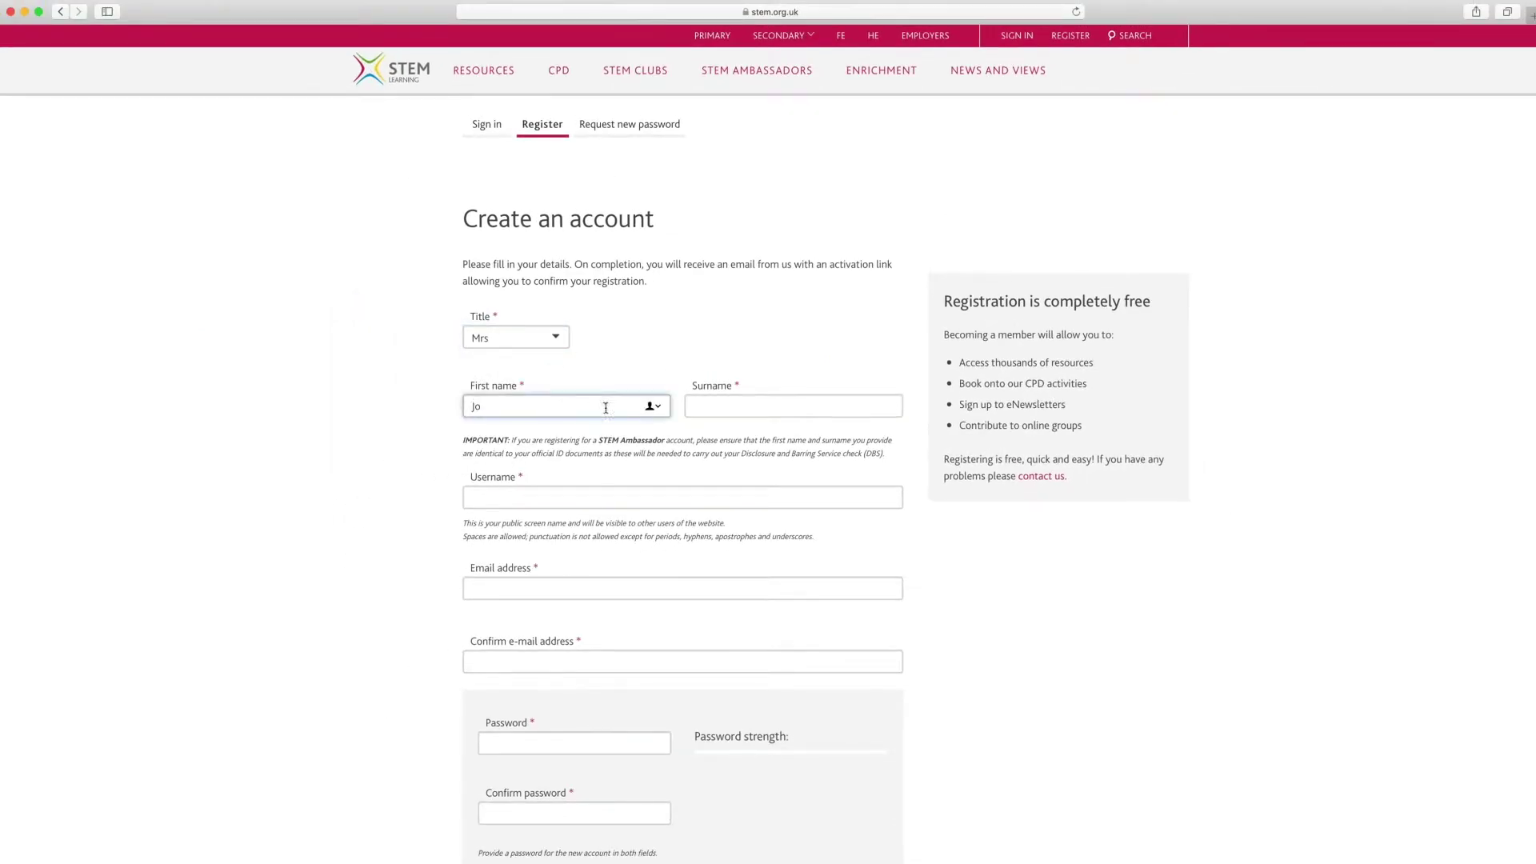
click(878, 409)
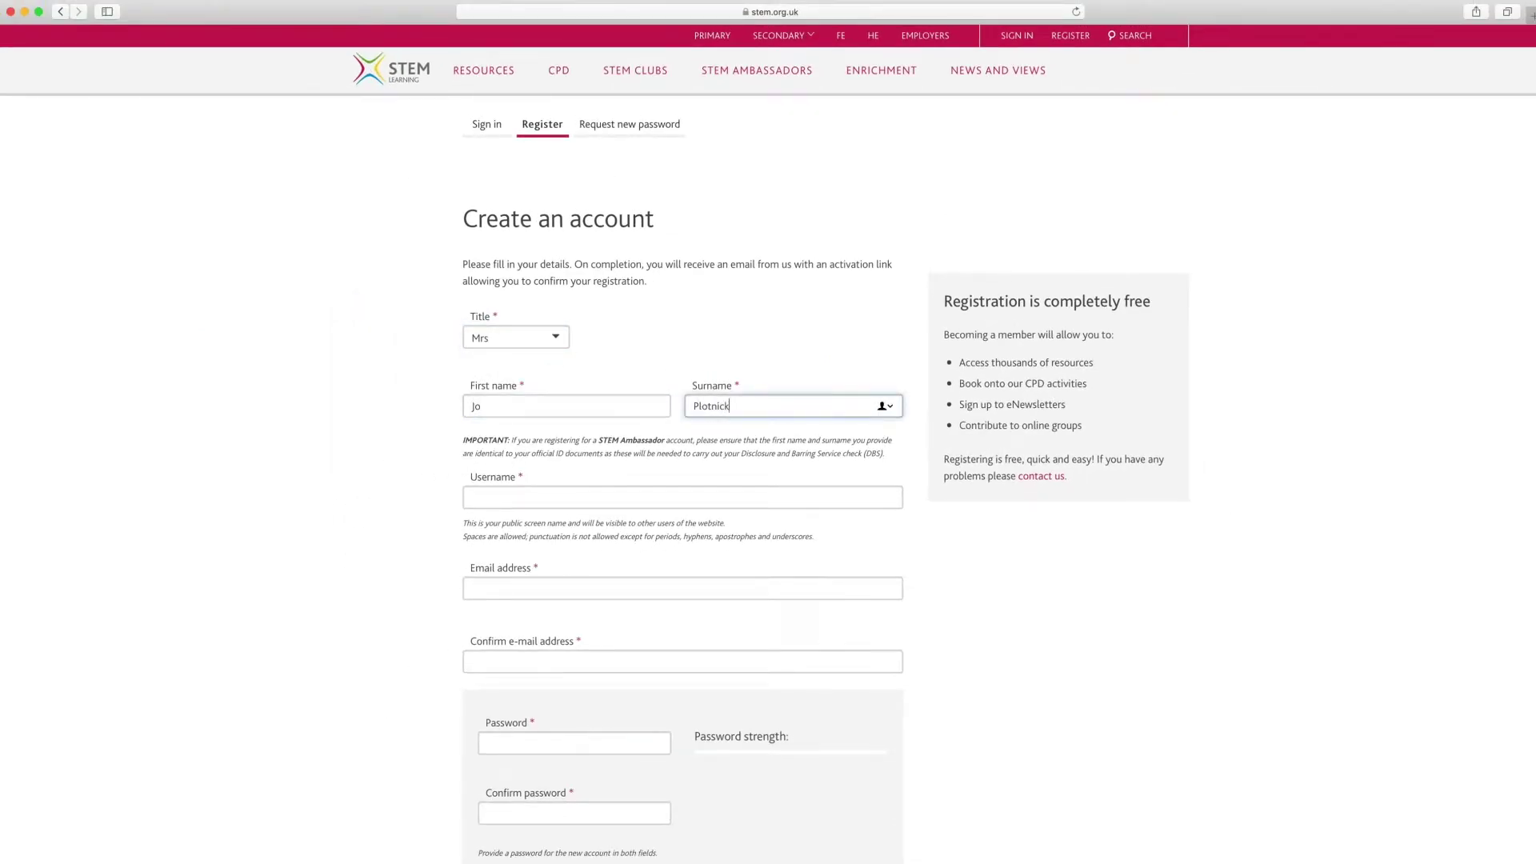
Enter and confirm the e-mail address, set a username, and enter a matching password twice.
click(855, 591)
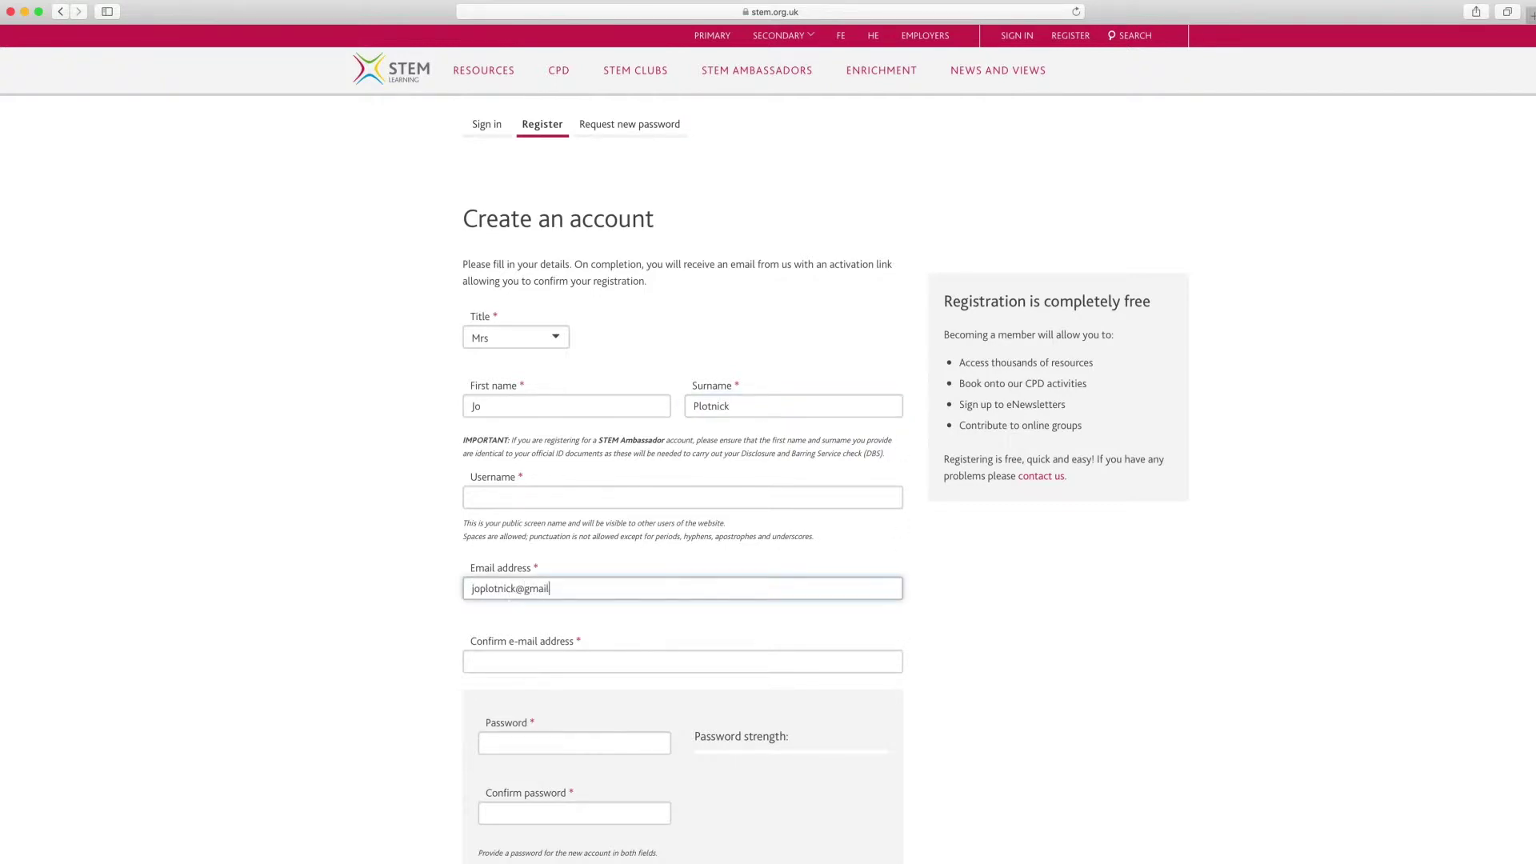
click(808, 658)
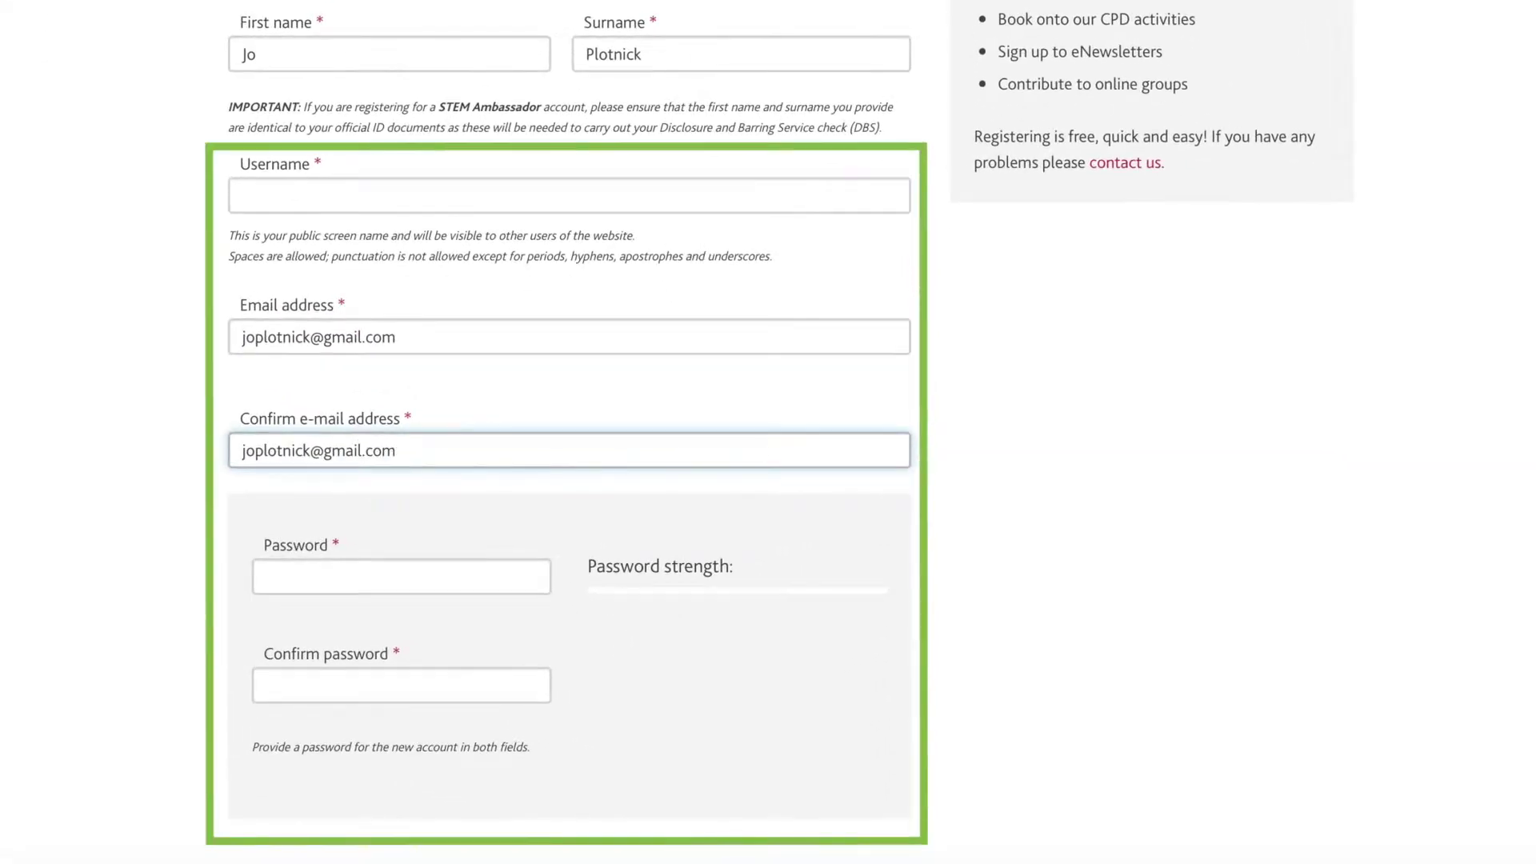
click(806, 202)
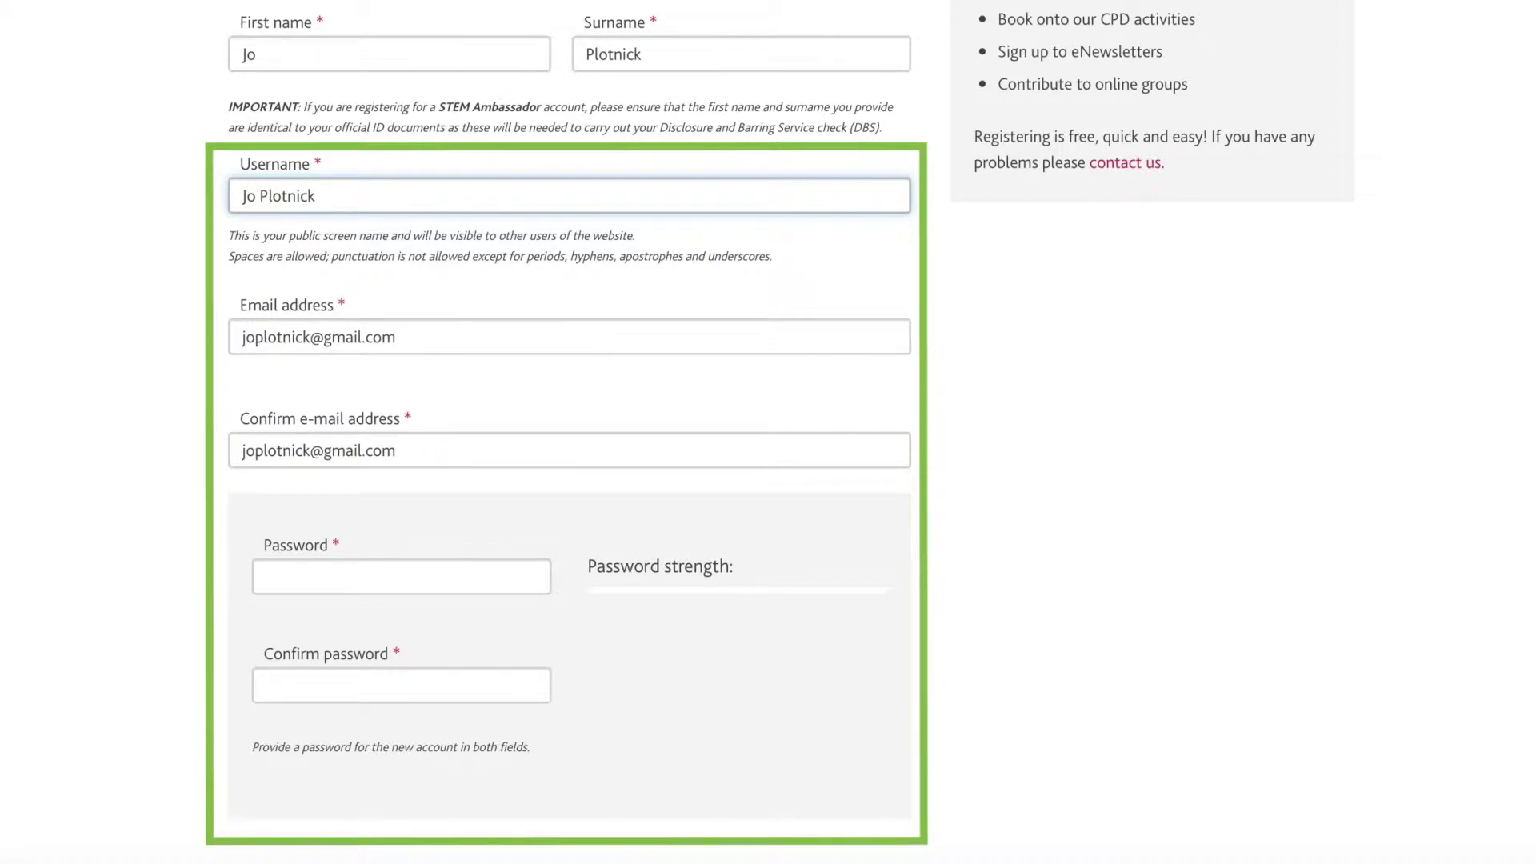
click(521, 579)
text(••••••••)
click(521, 683)
text(••)
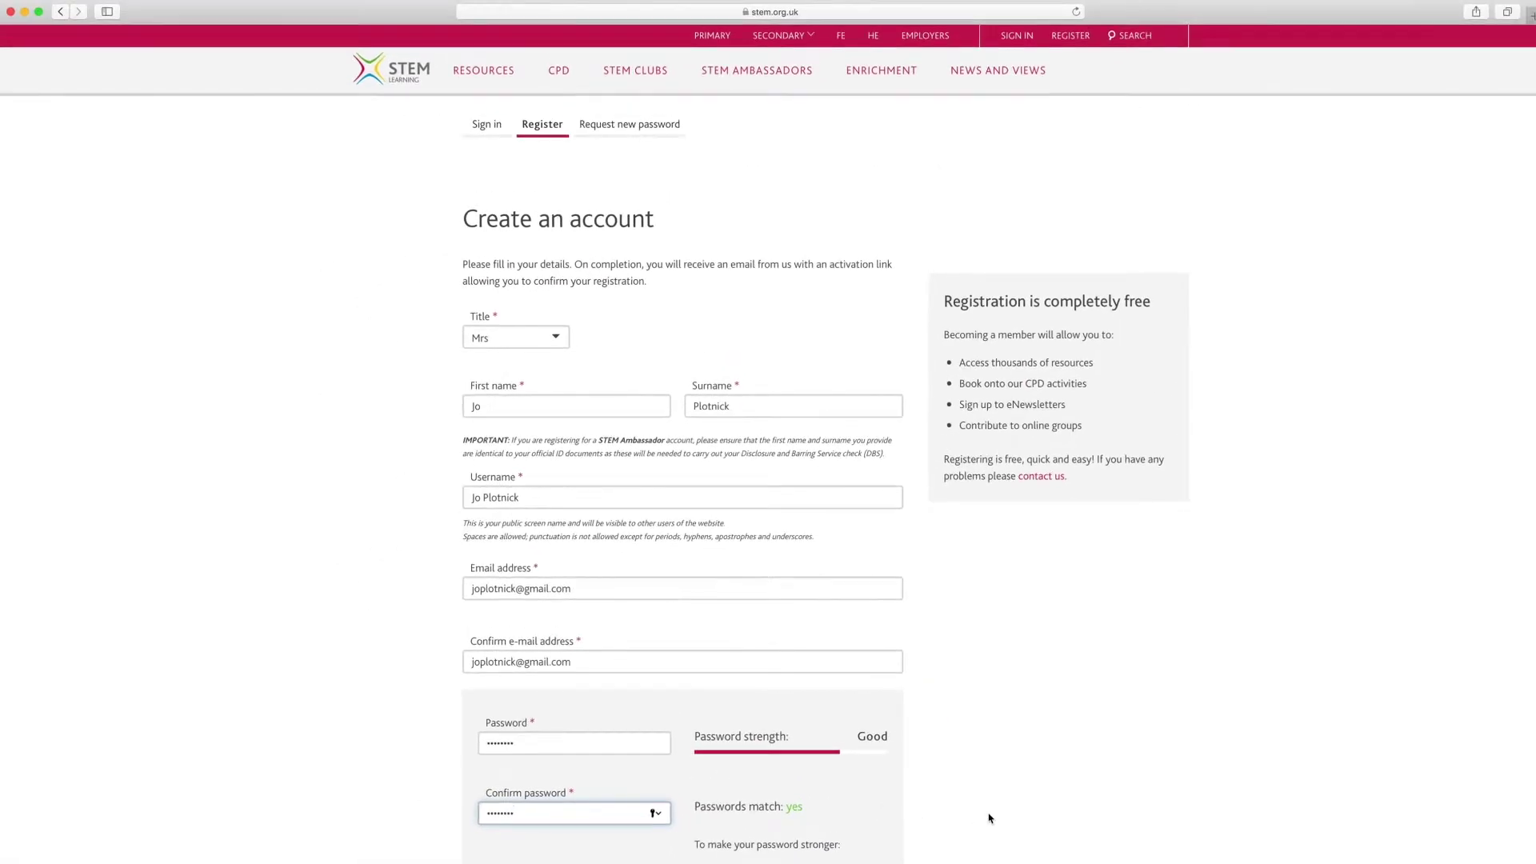
Choose to register as a STEM volunteer ambassador.
scroll(989, 818, down, 5)
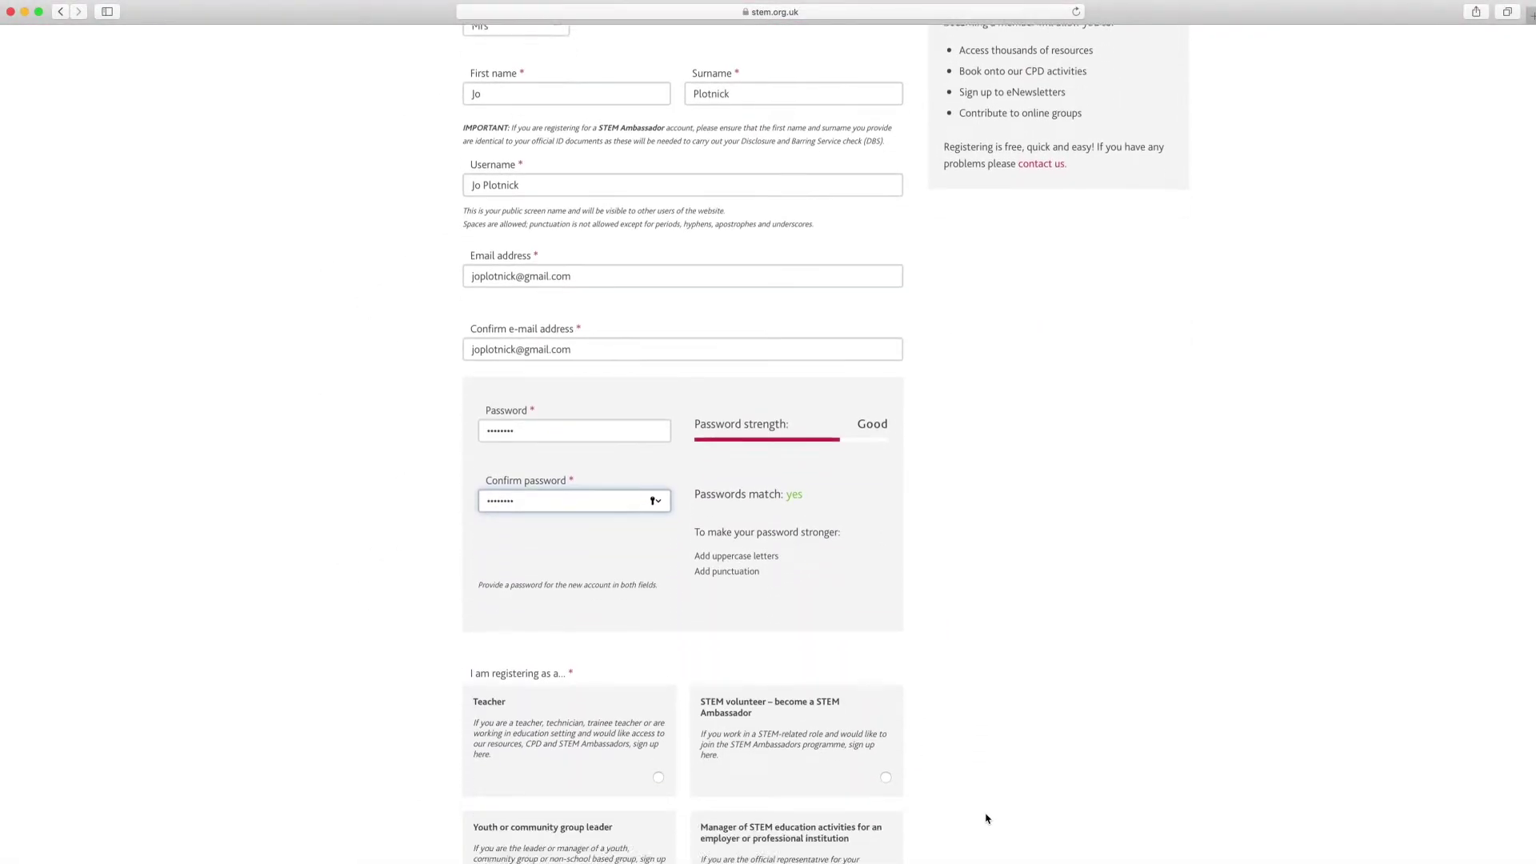
scroll(988, 818, down, 3)
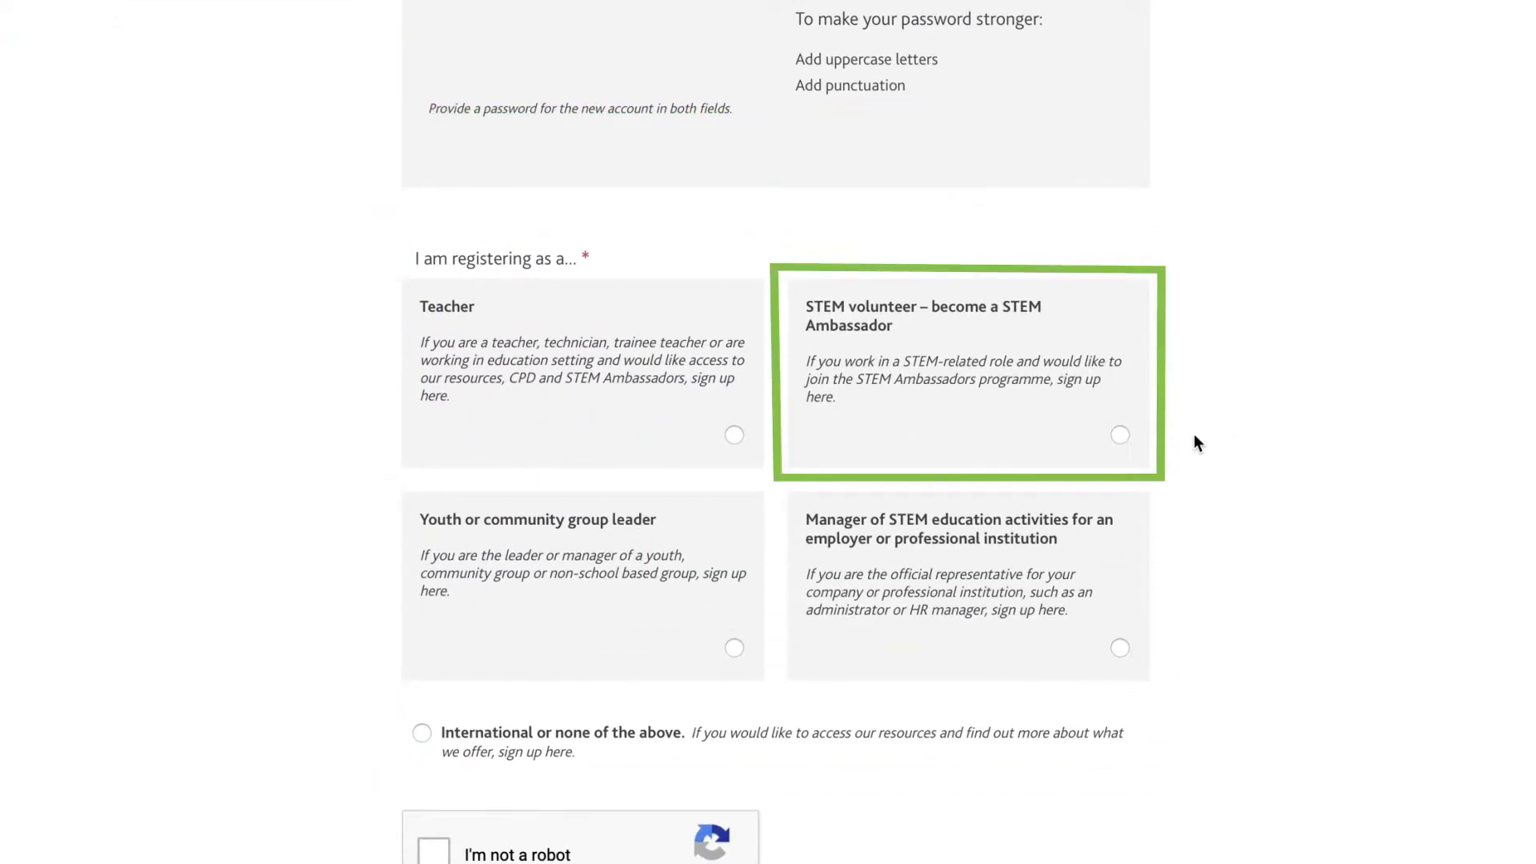
click(1122, 436)
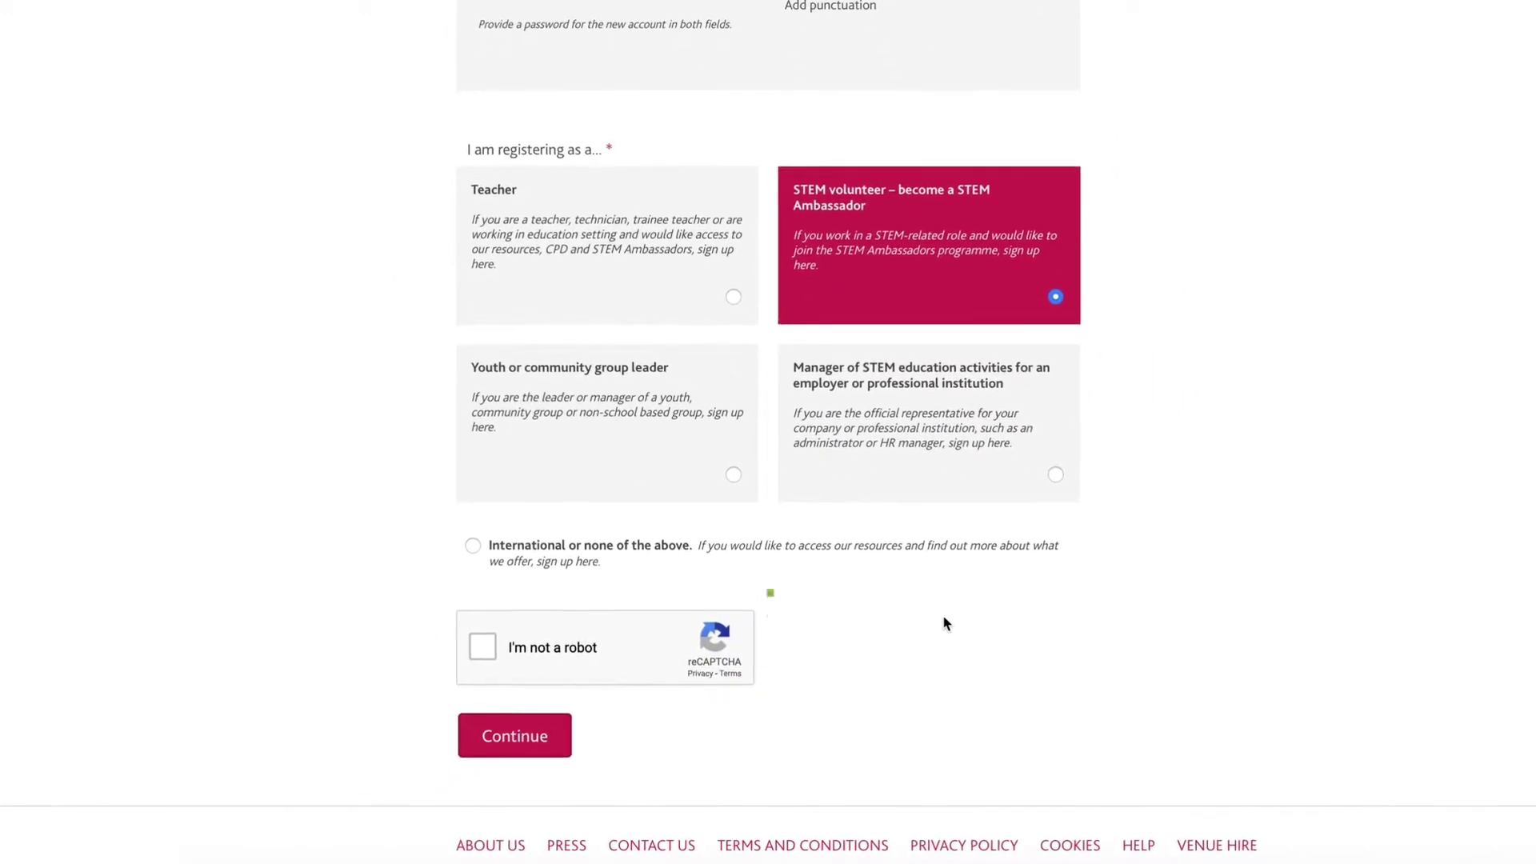
Pass the I'm not a robot image challenge and continue with registration.
click(481, 645)
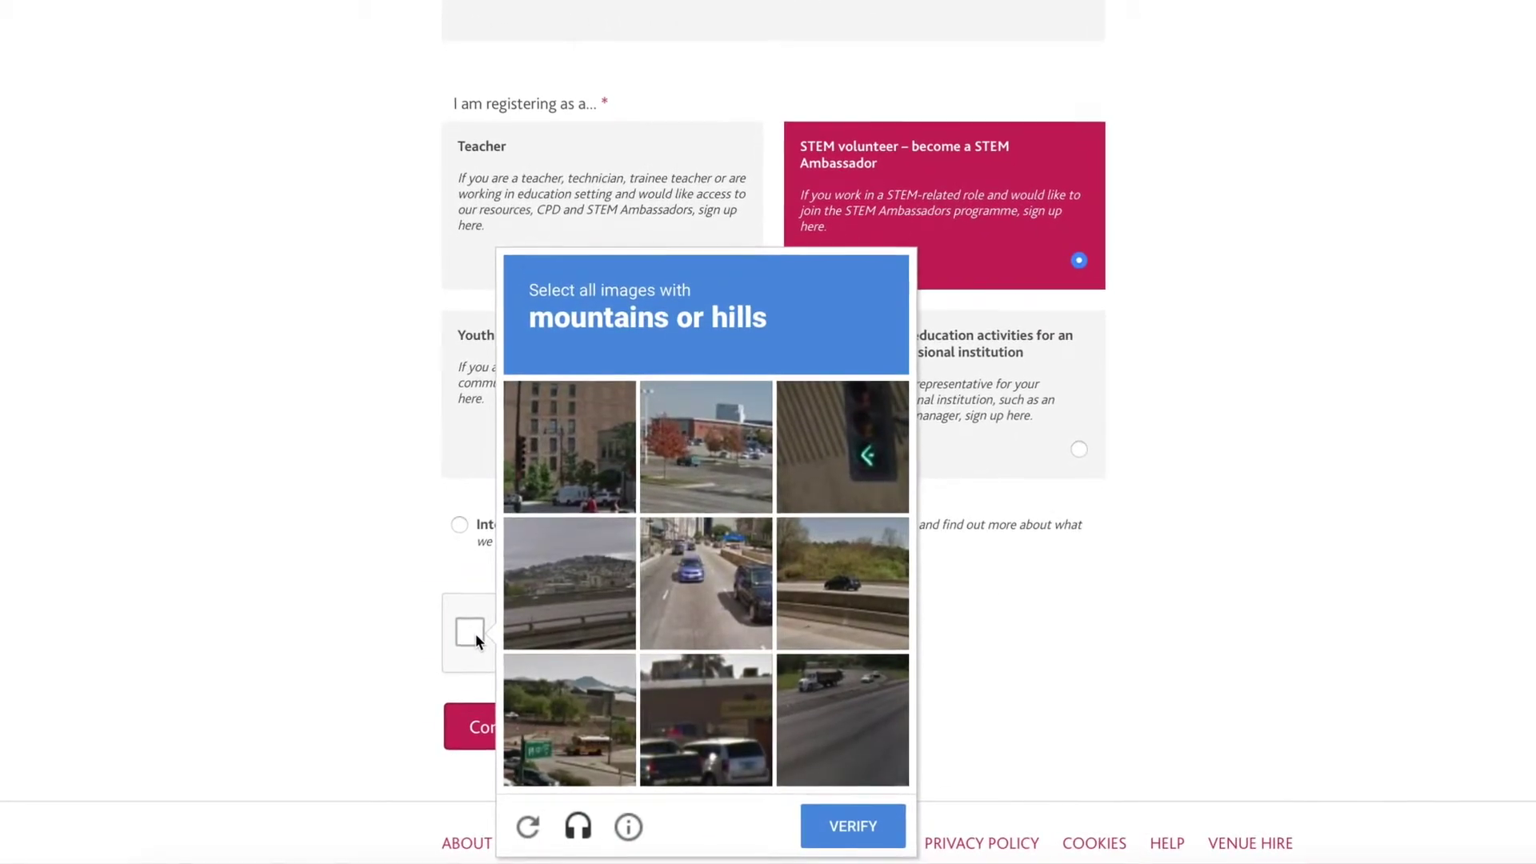
click(571, 704)
click(576, 578)
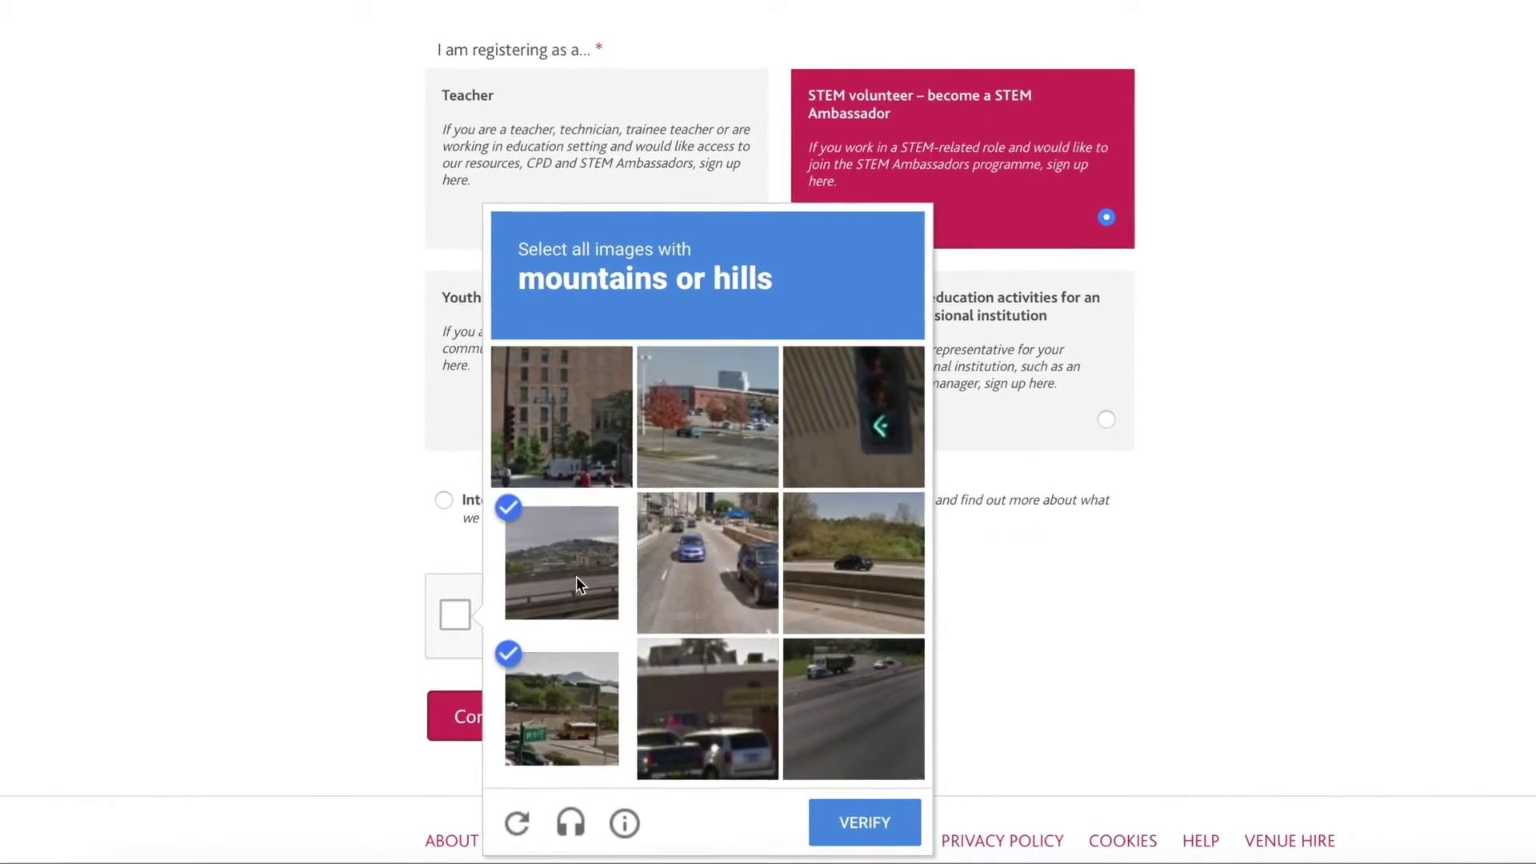
click(848, 570)
click(853, 820)
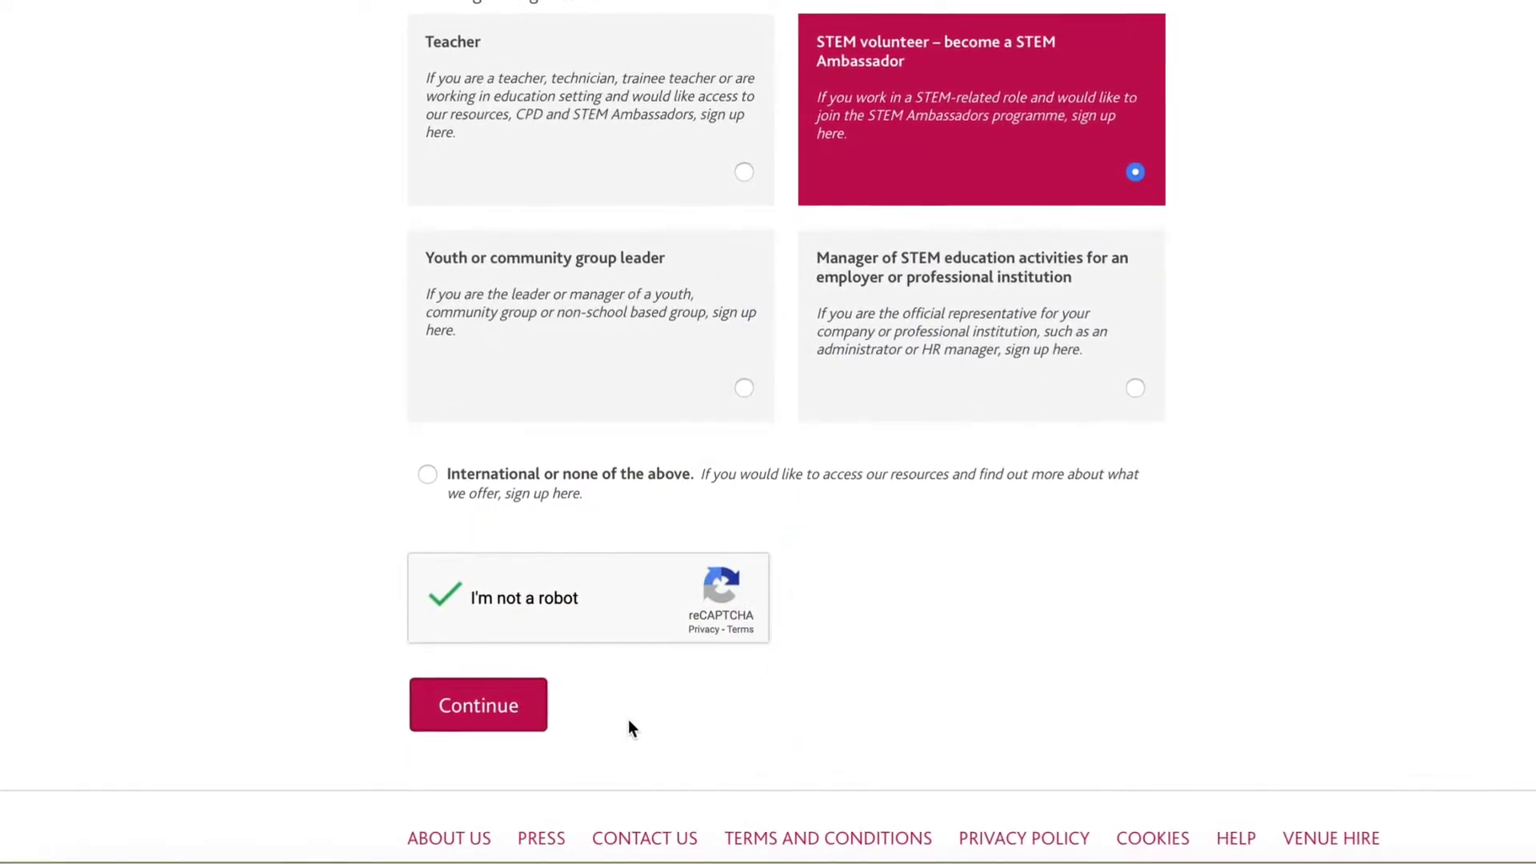
click(504, 717)
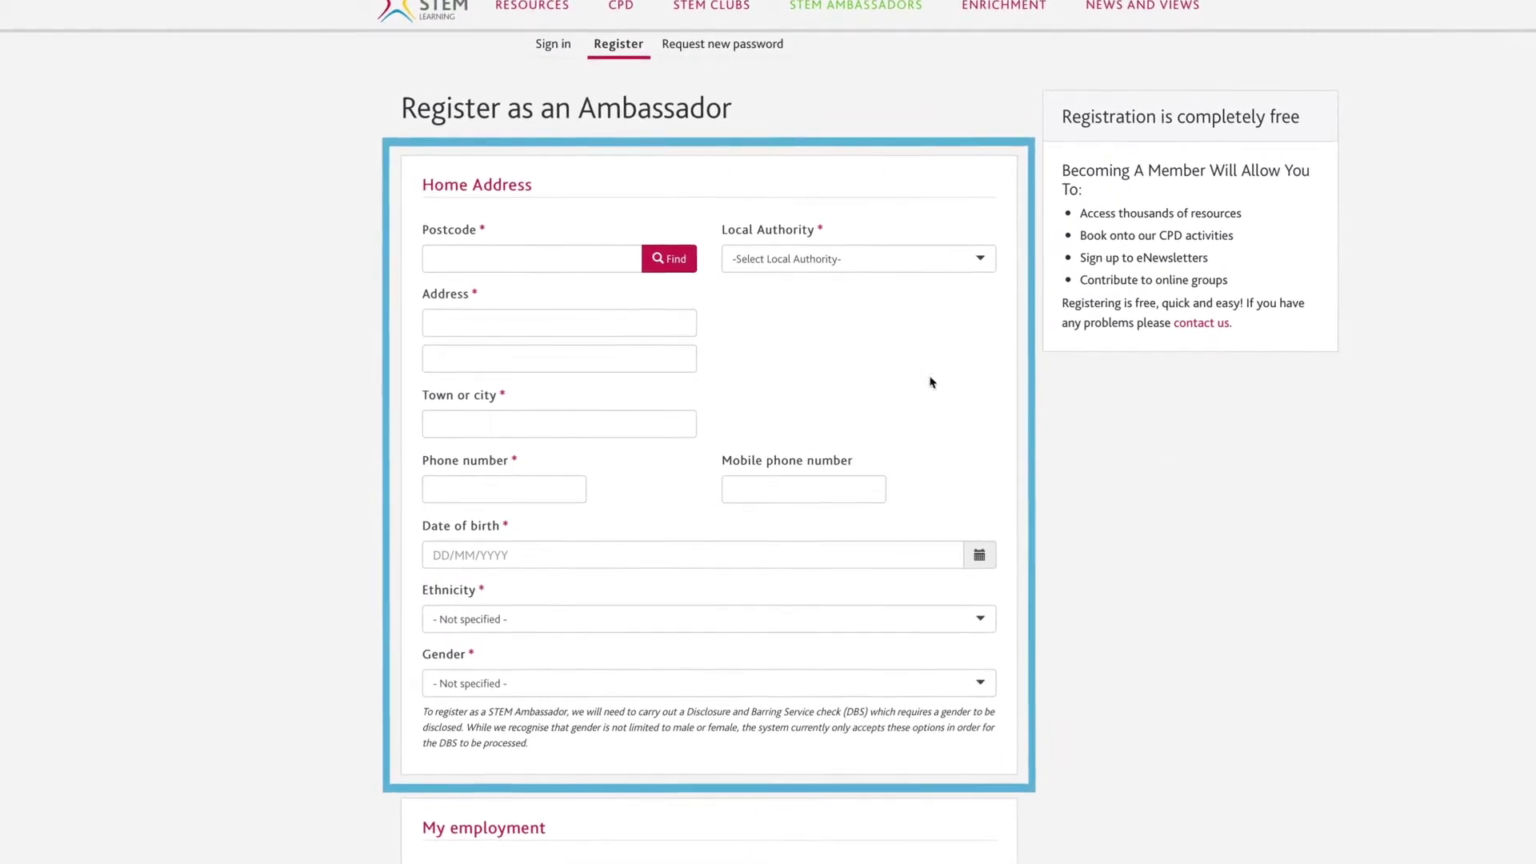
Fill in the home postcode, address lines, town or city, and the contact phone number.
click(581, 266)
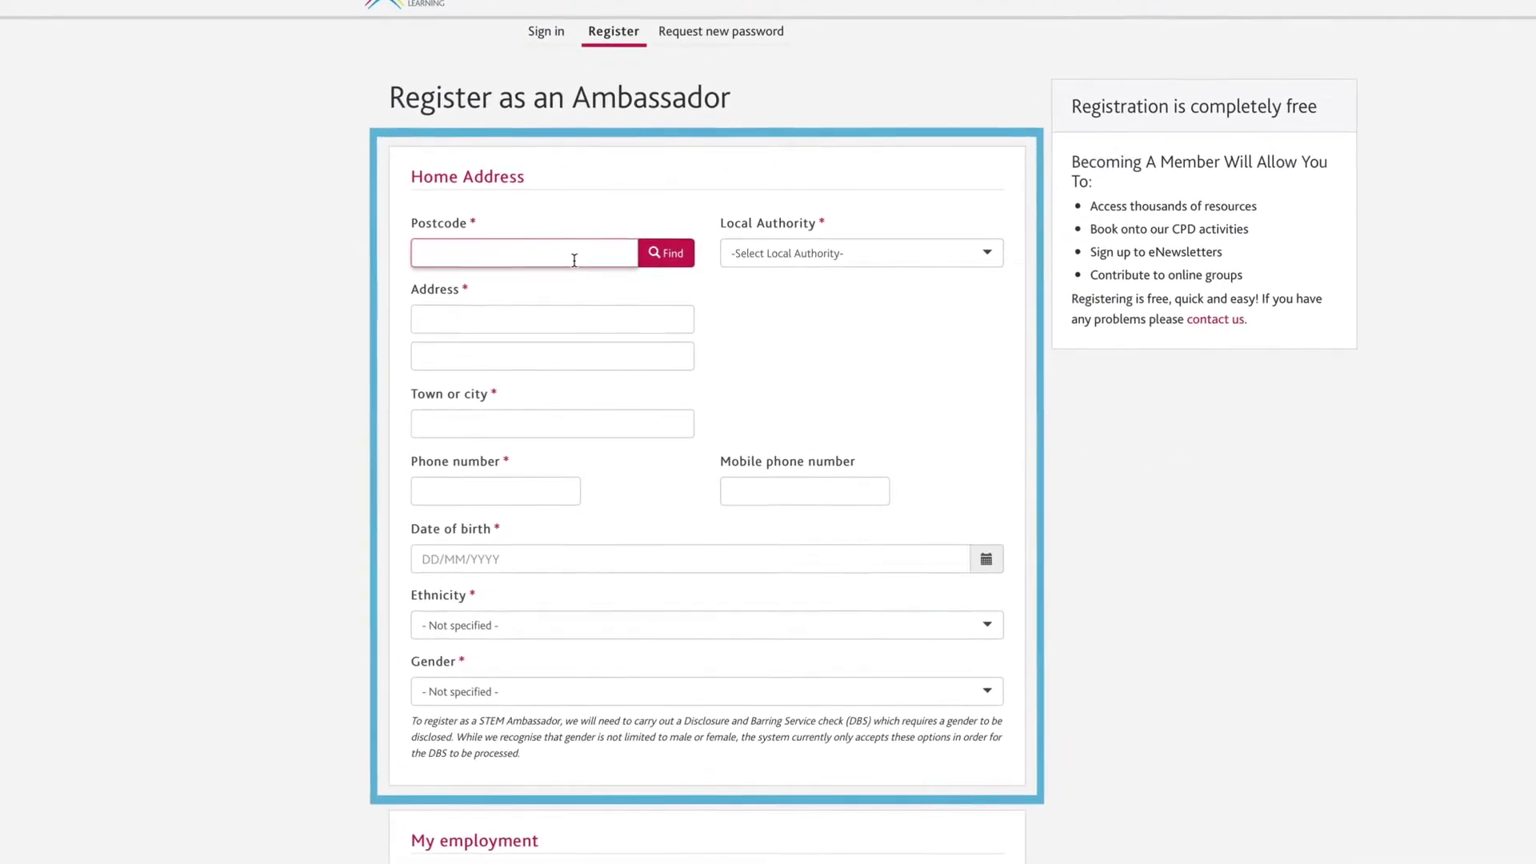
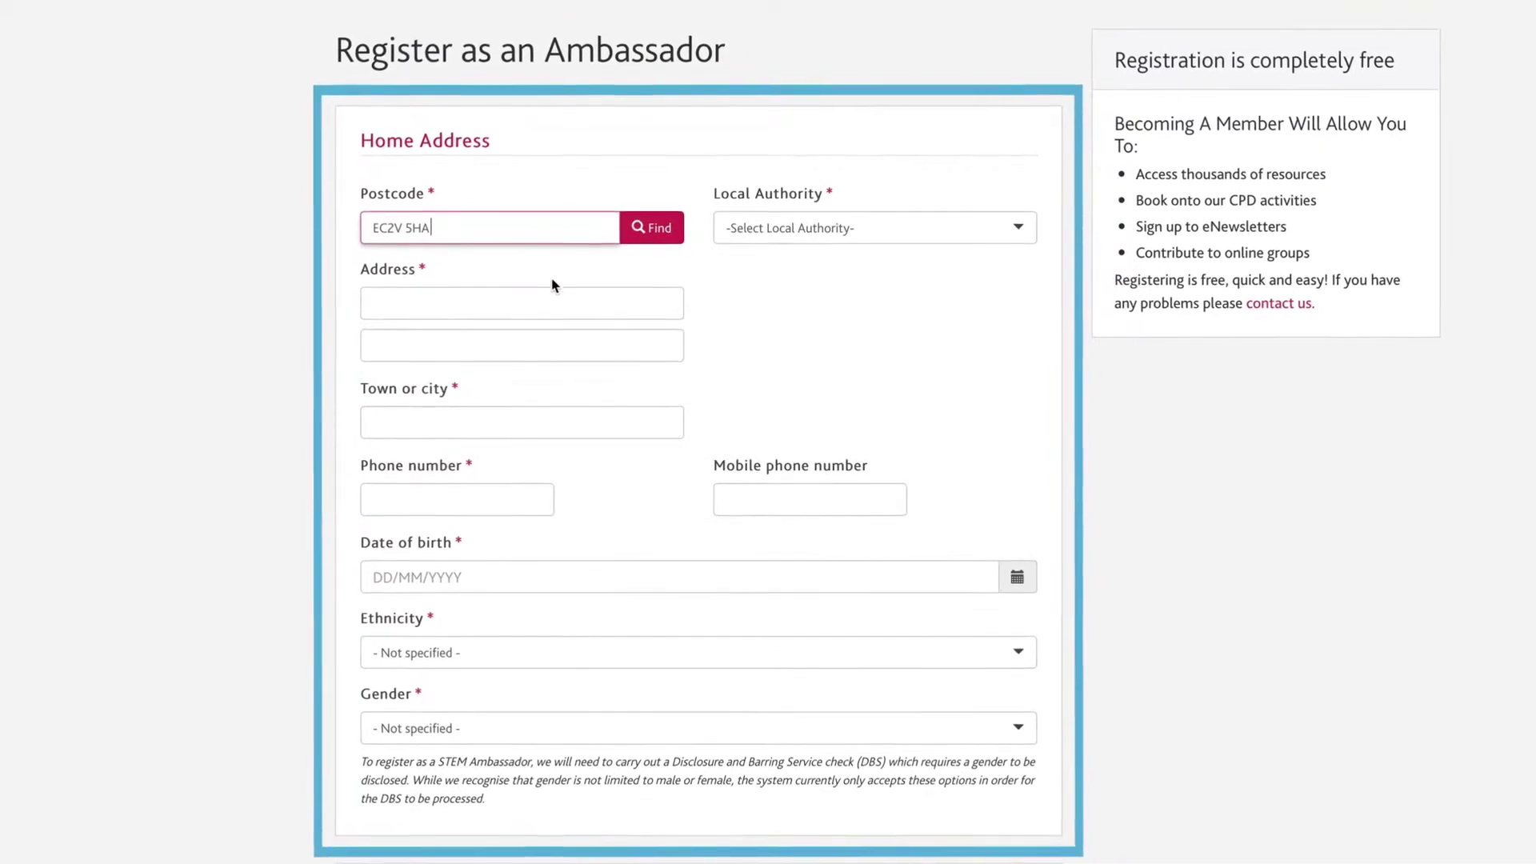
click(542, 303)
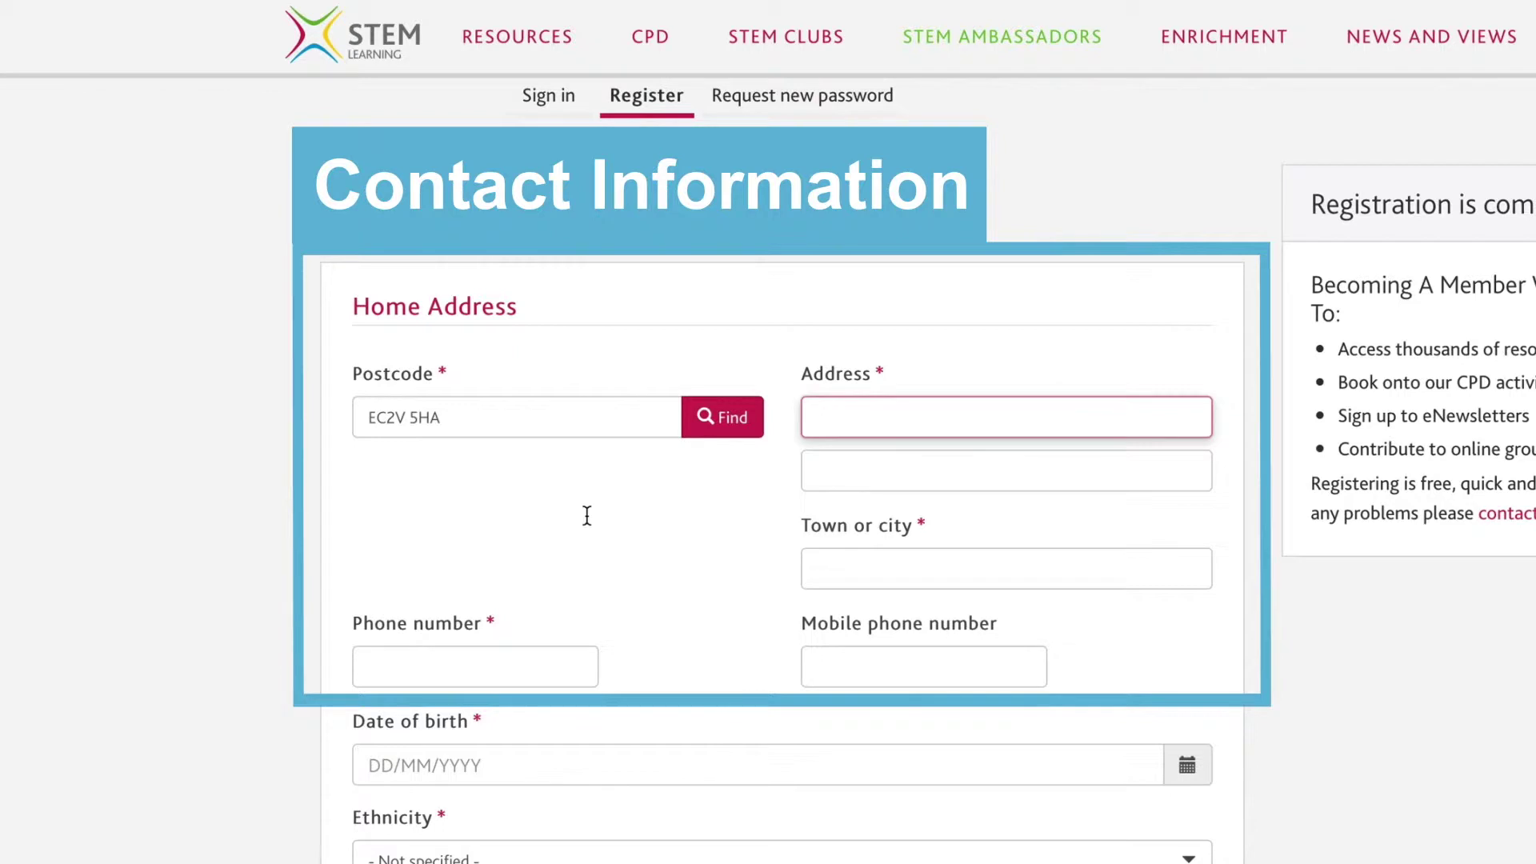
text(5th)
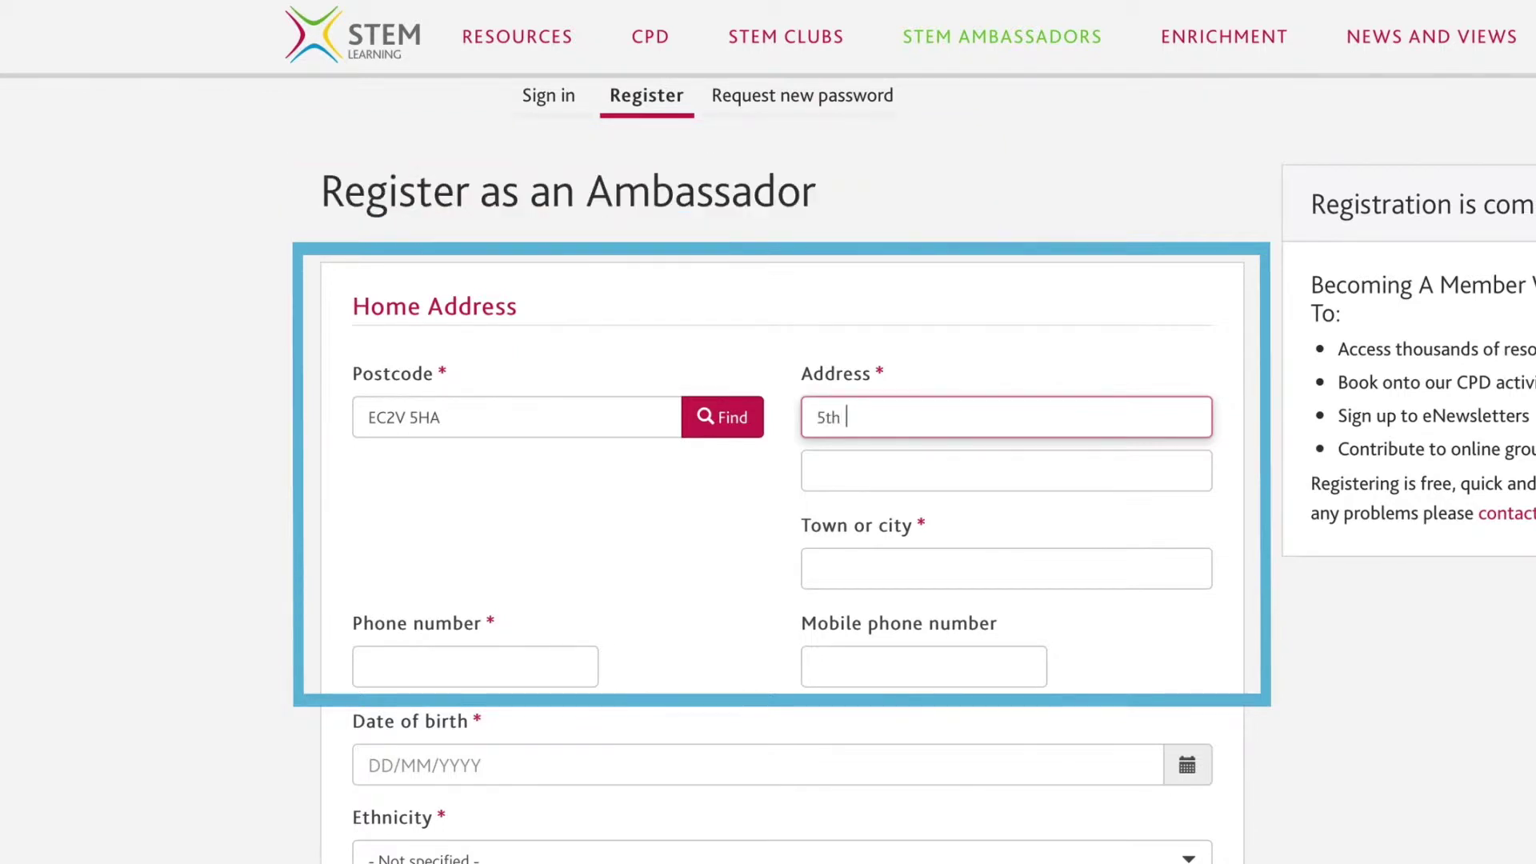
text( Floor)
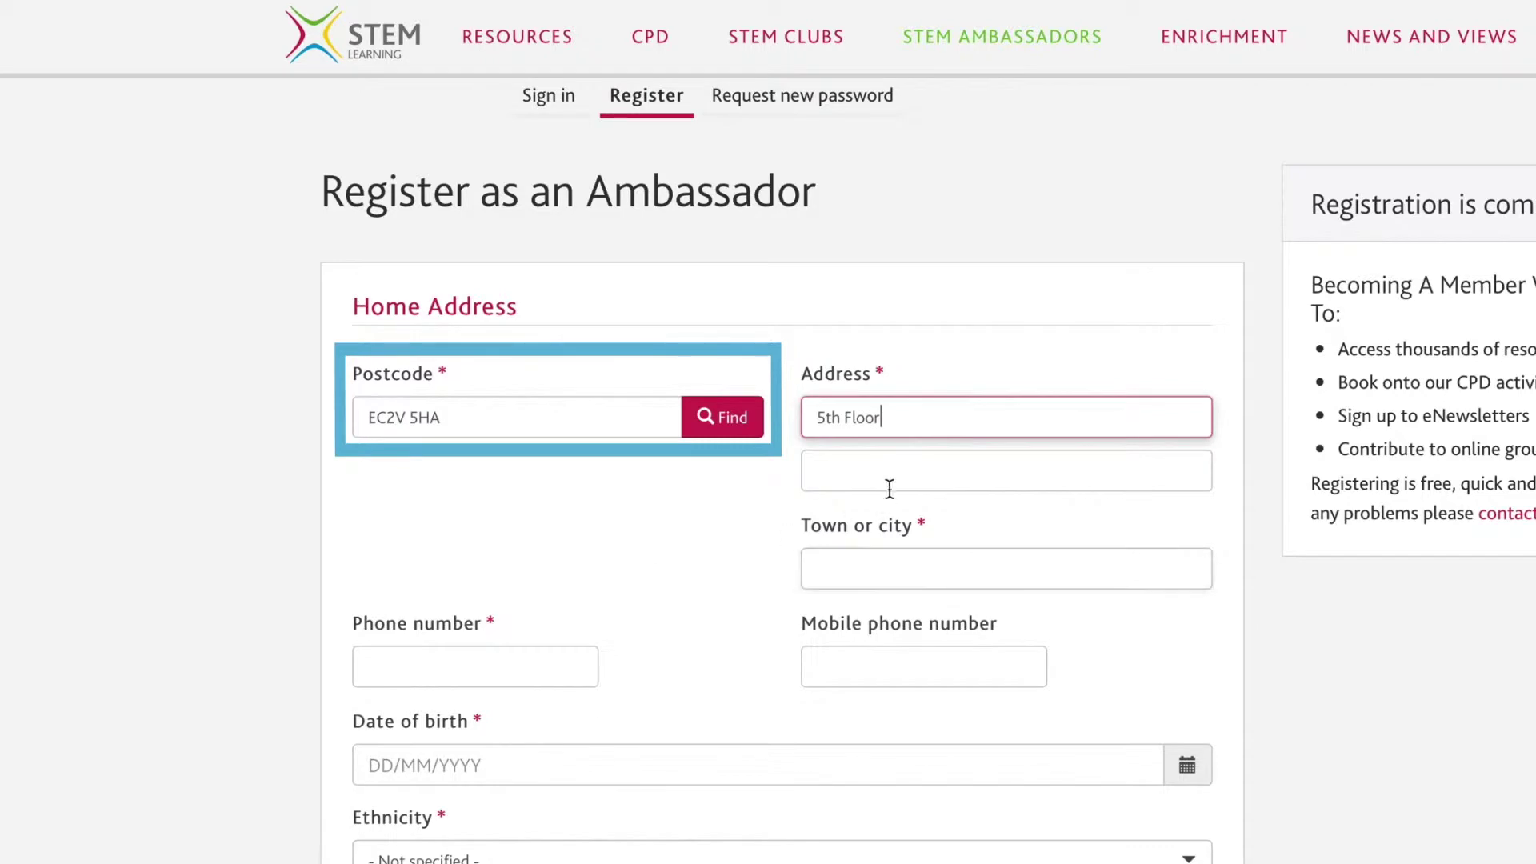
click(902, 478)
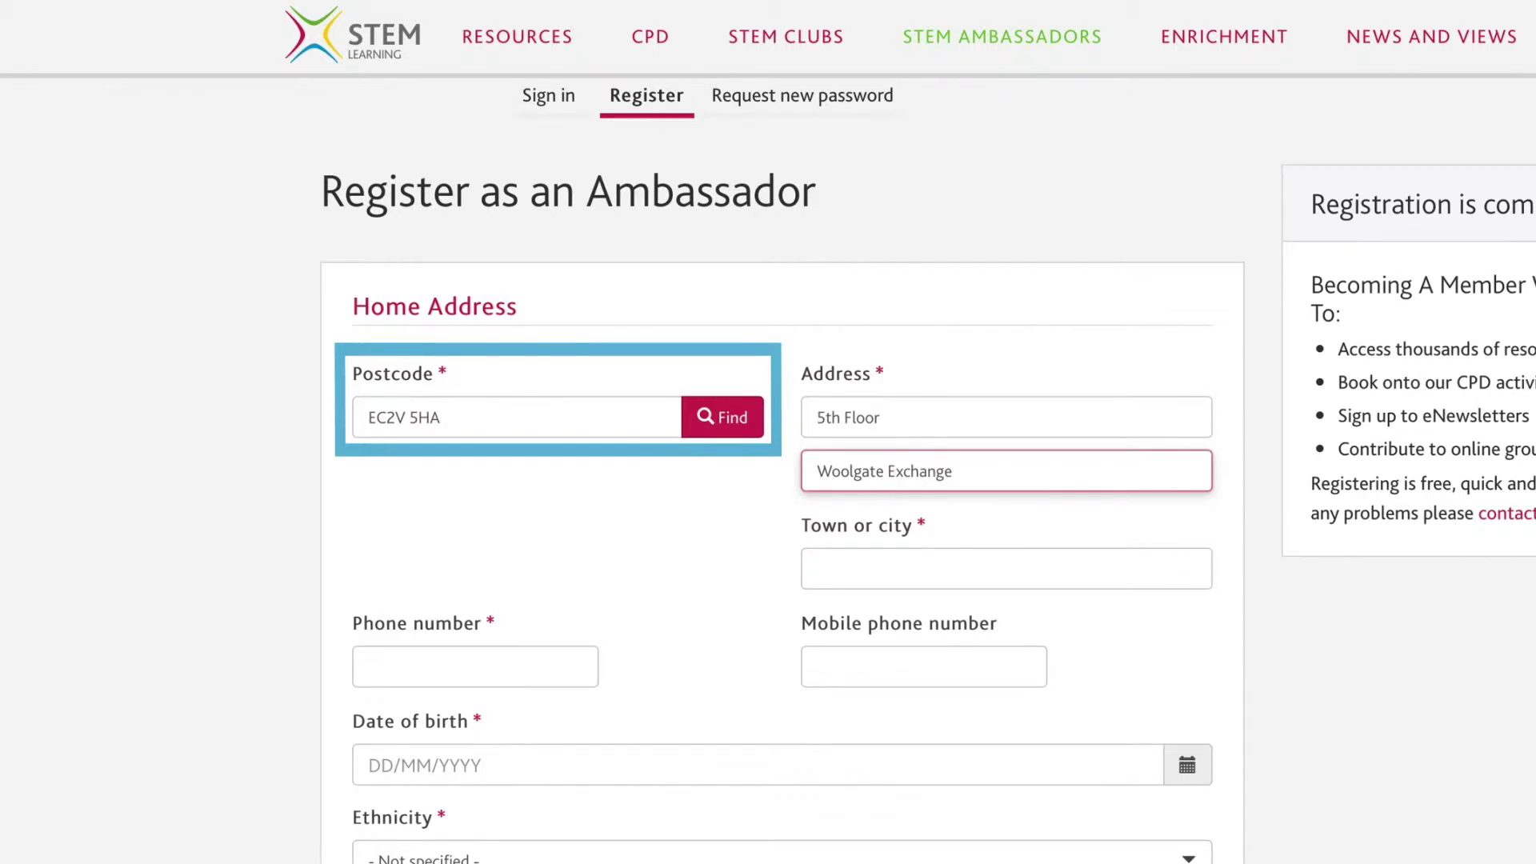
click(925, 560)
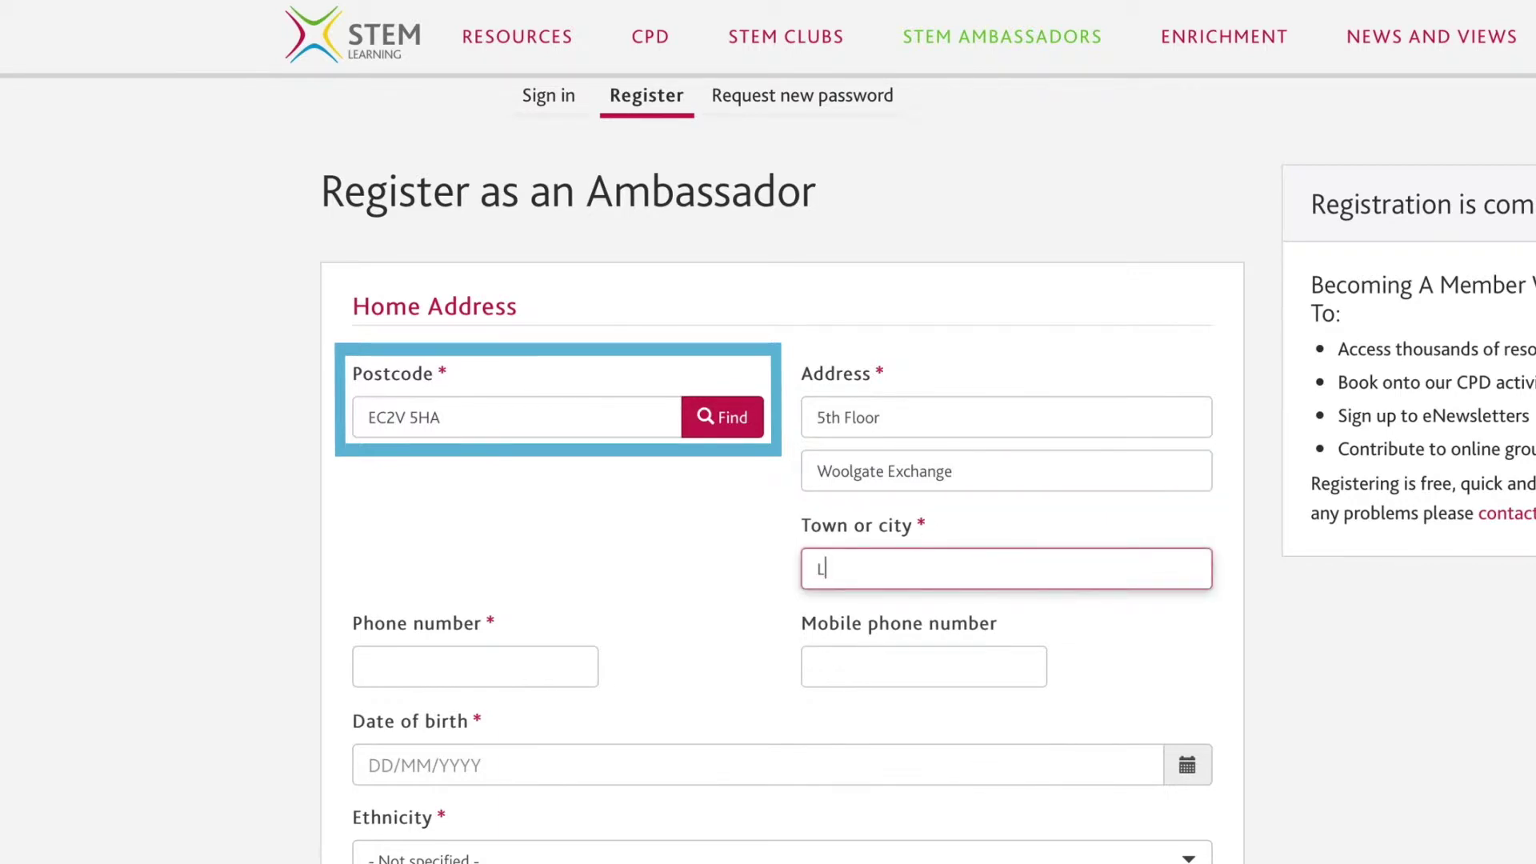
text(Londo)
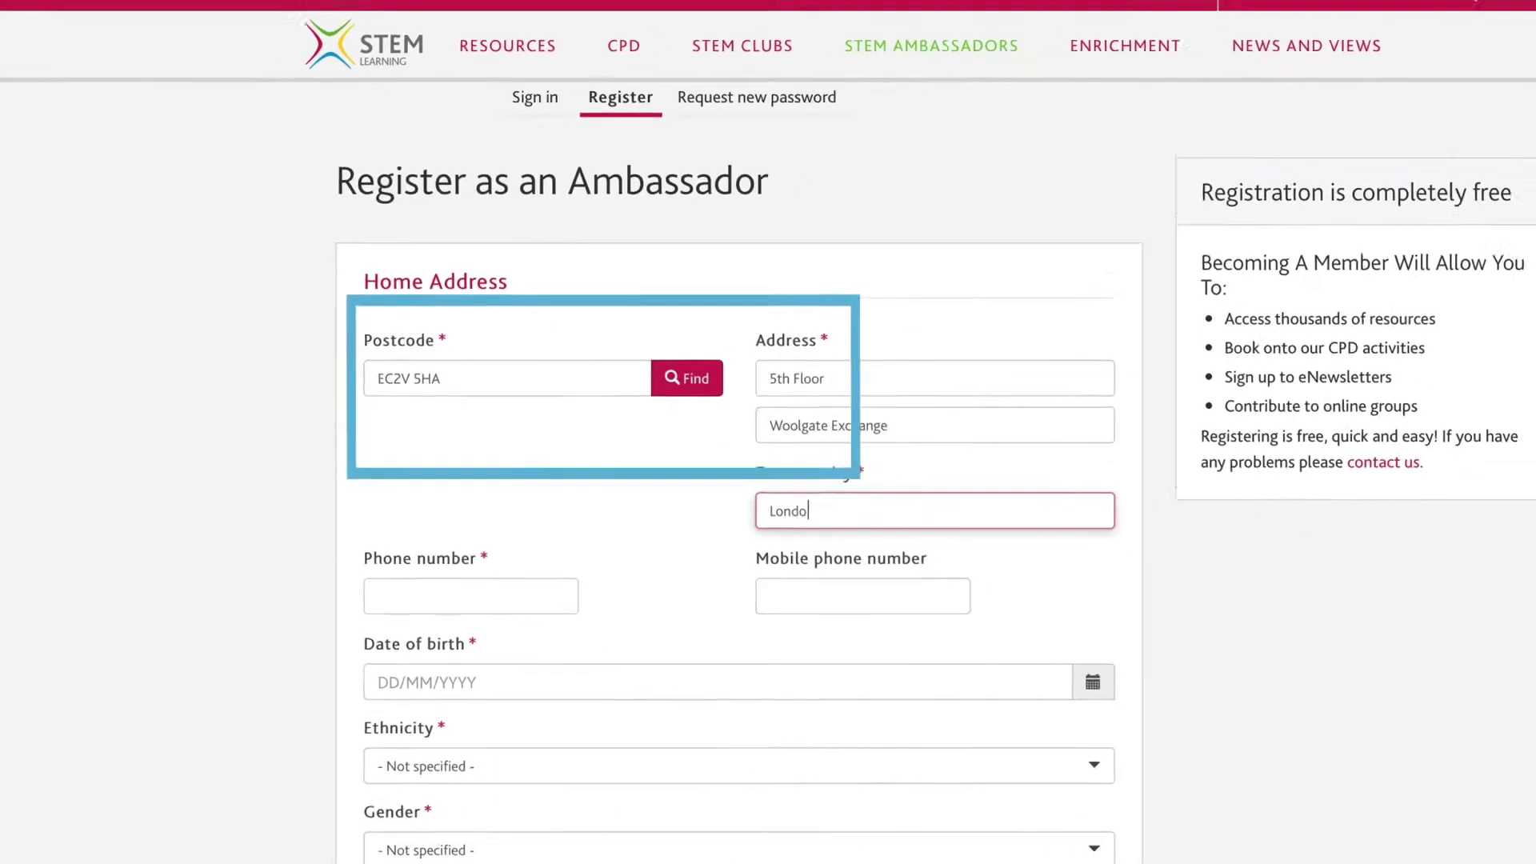
text(n)
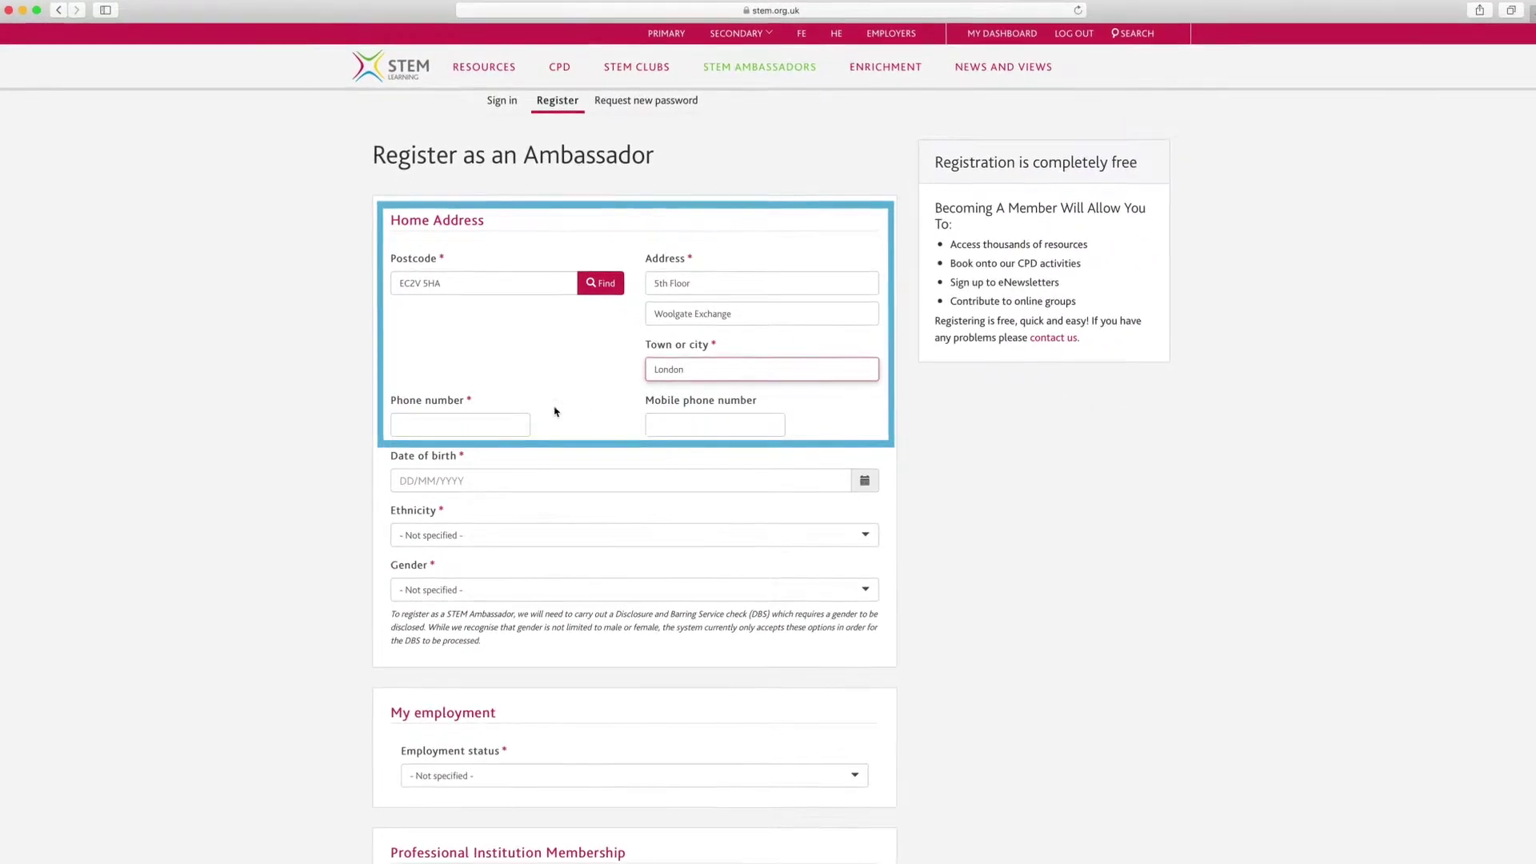
click(498, 423)
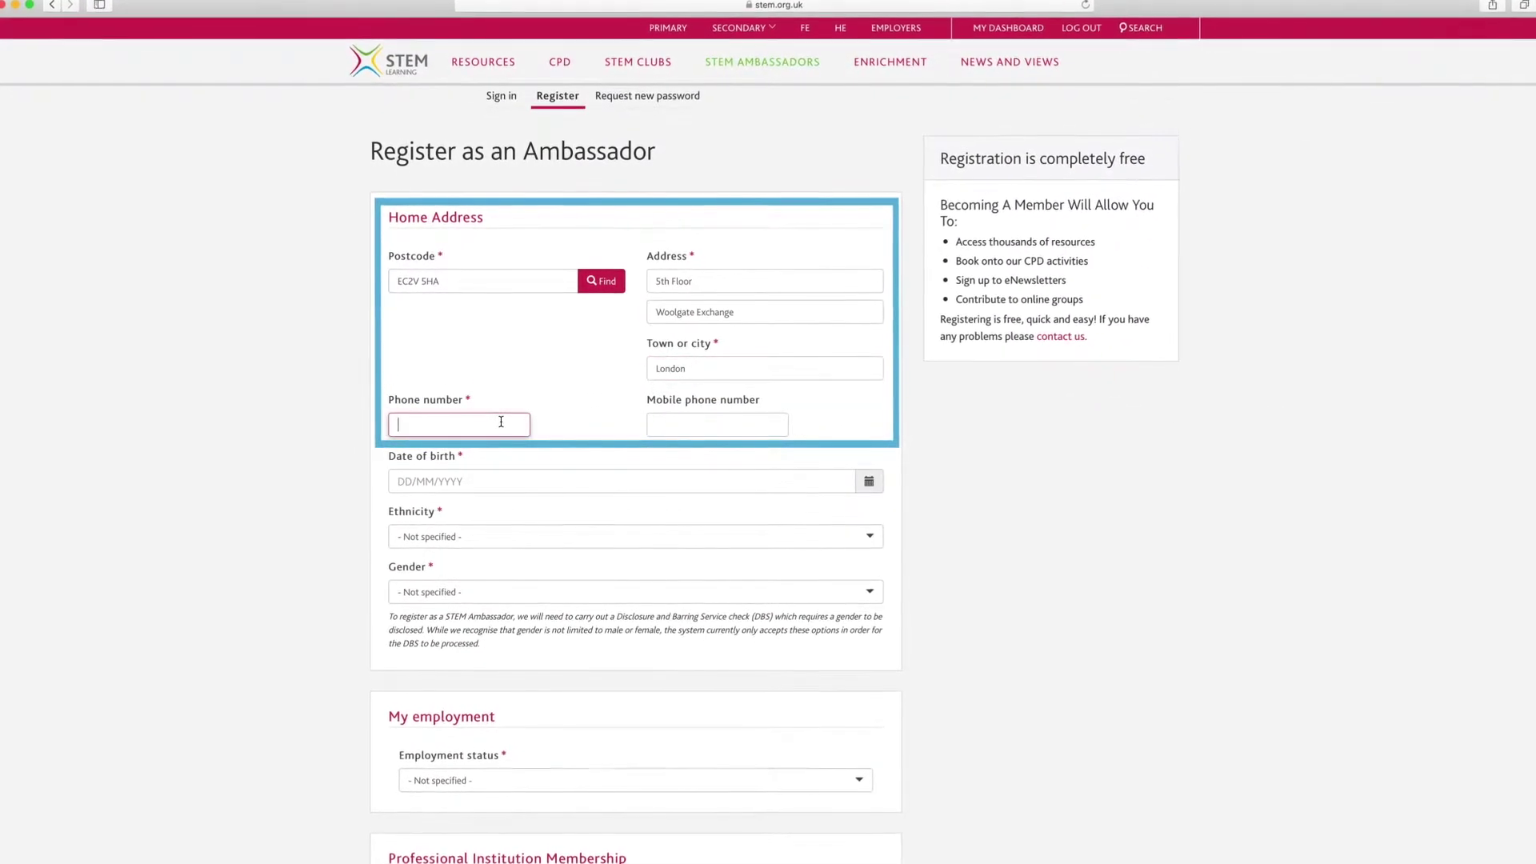
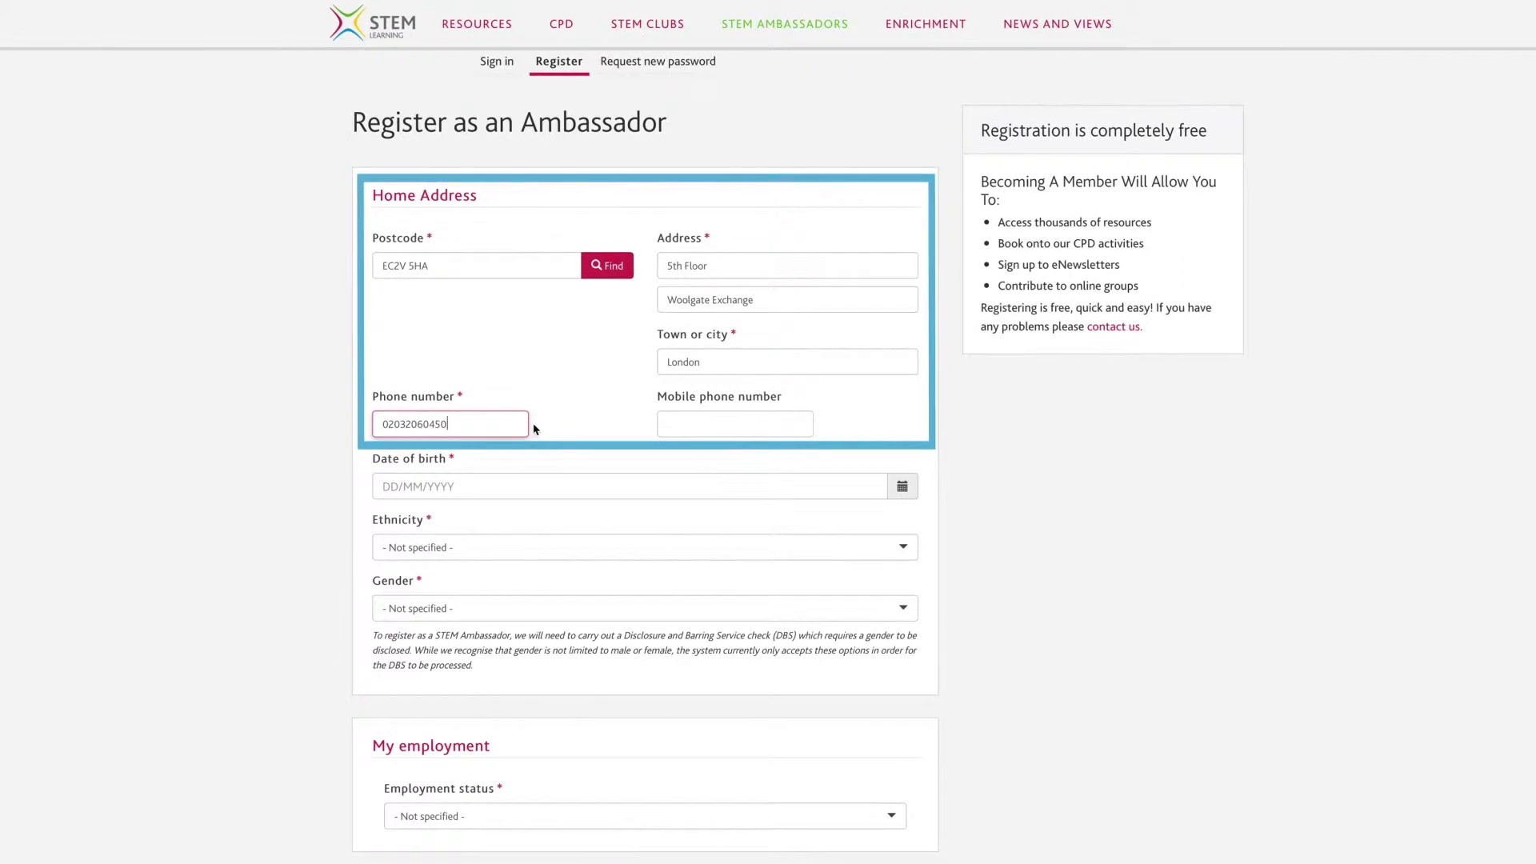
Enter the date of birth, then select White for ethnicity and Female for gender.
click(667, 485)
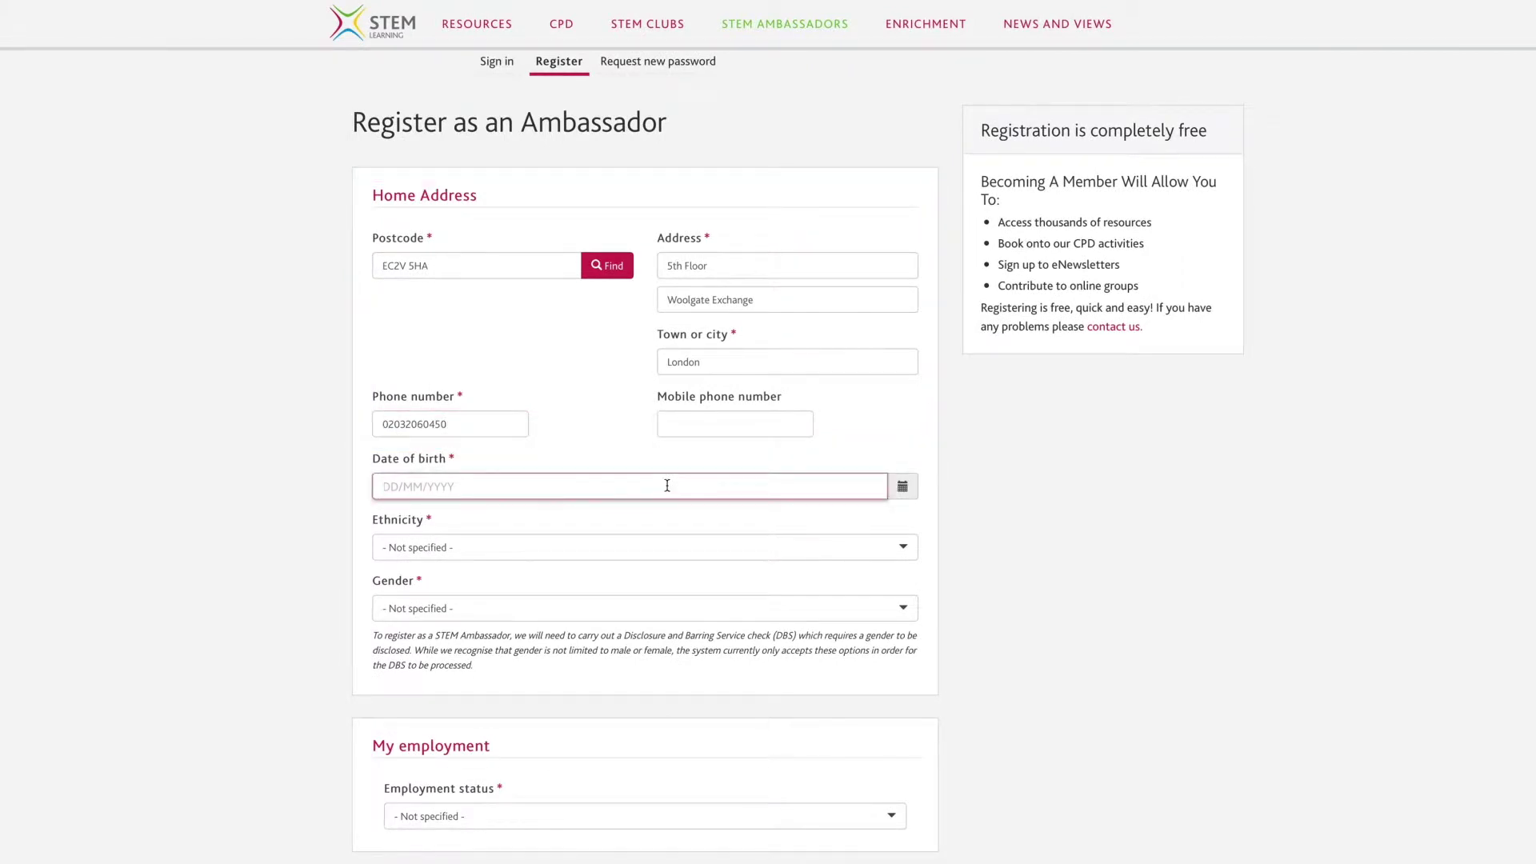
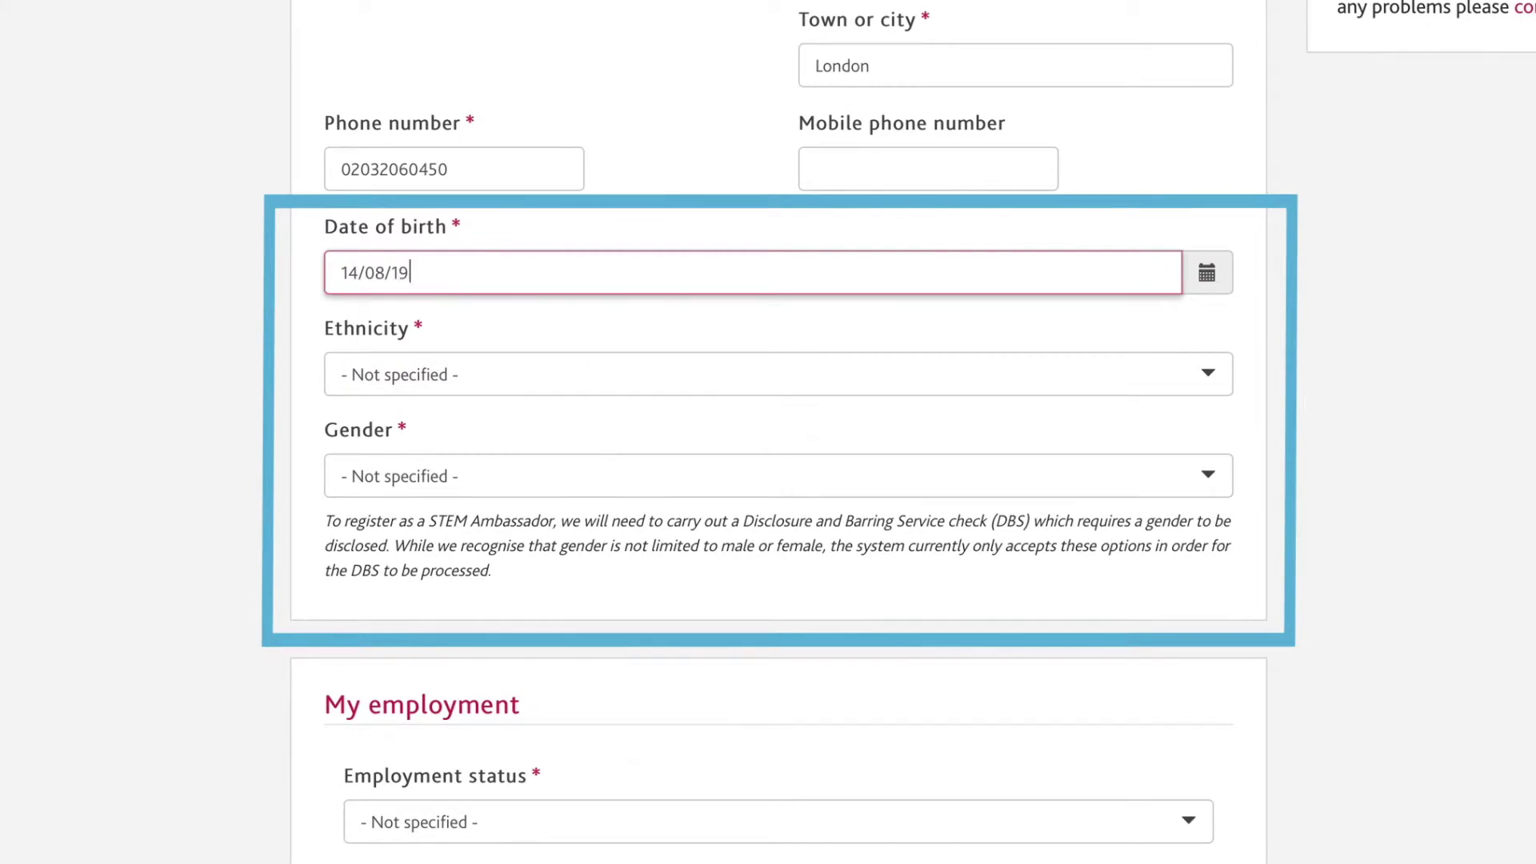
click(902, 372)
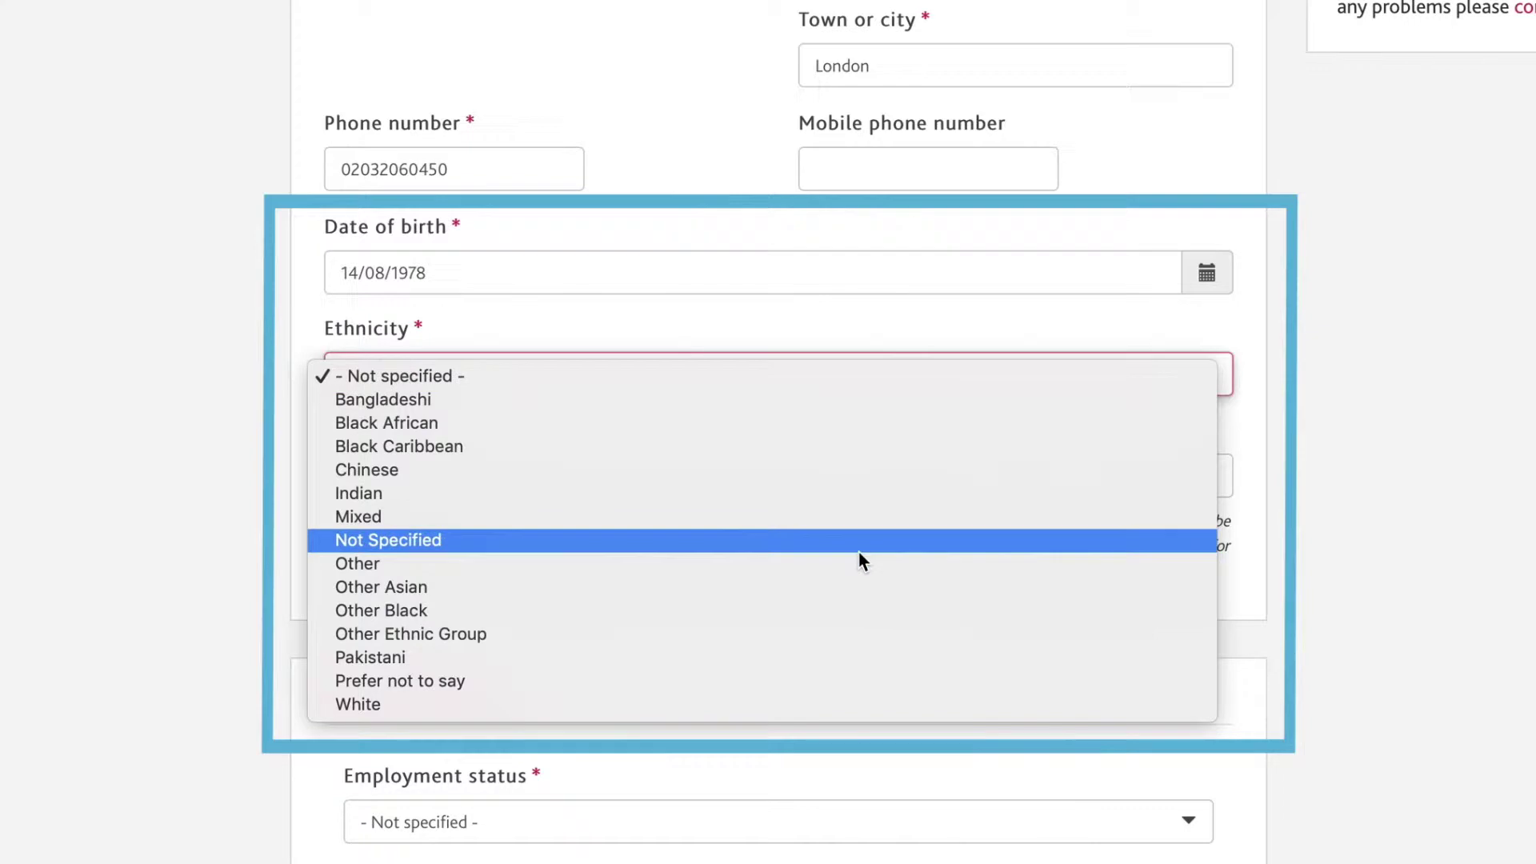
click(840, 703)
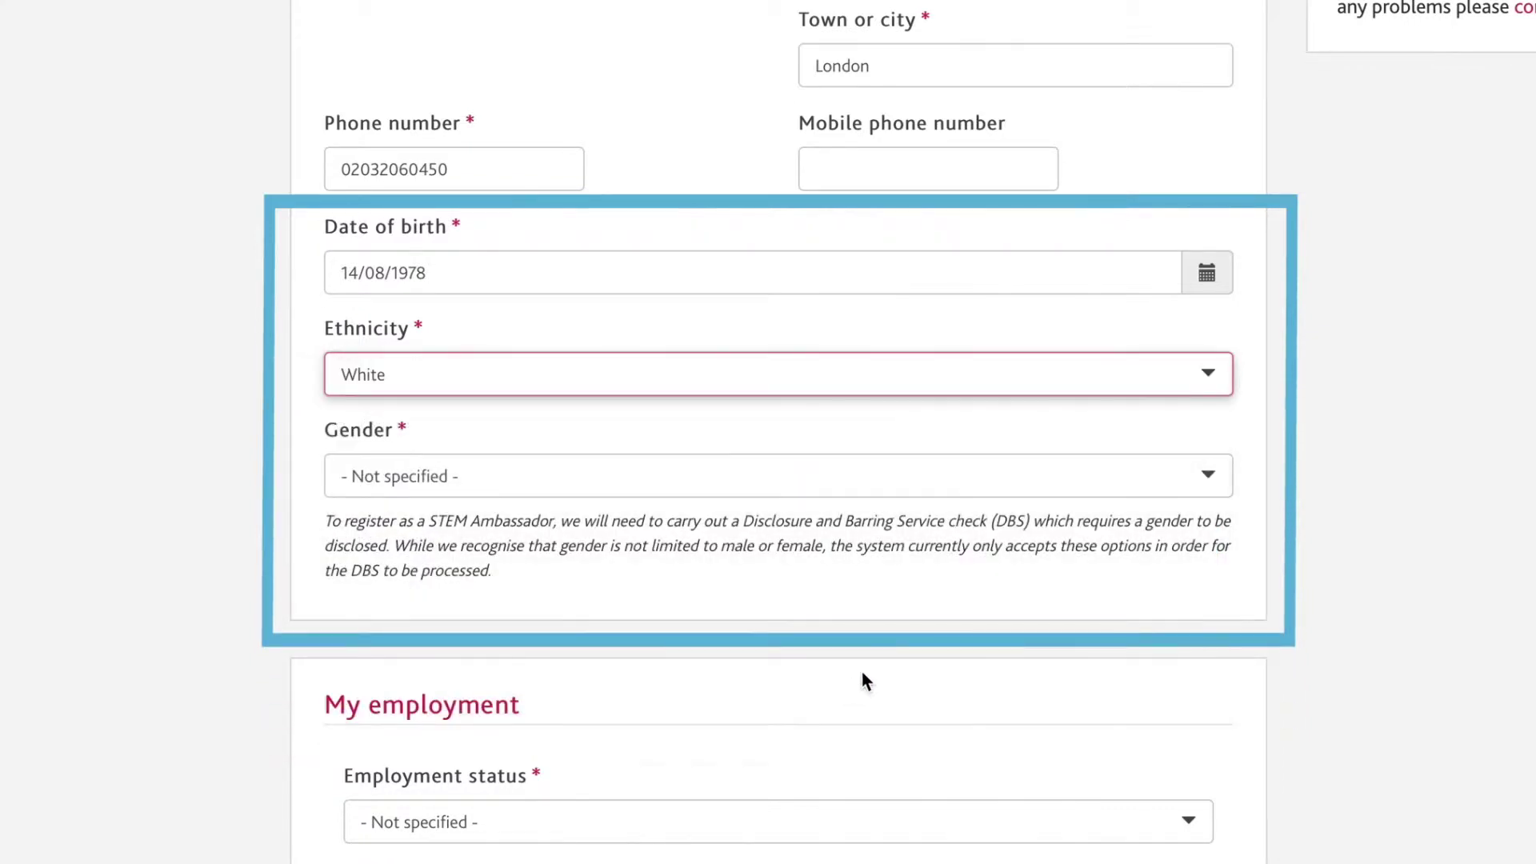
click(1184, 476)
click(1199, 505)
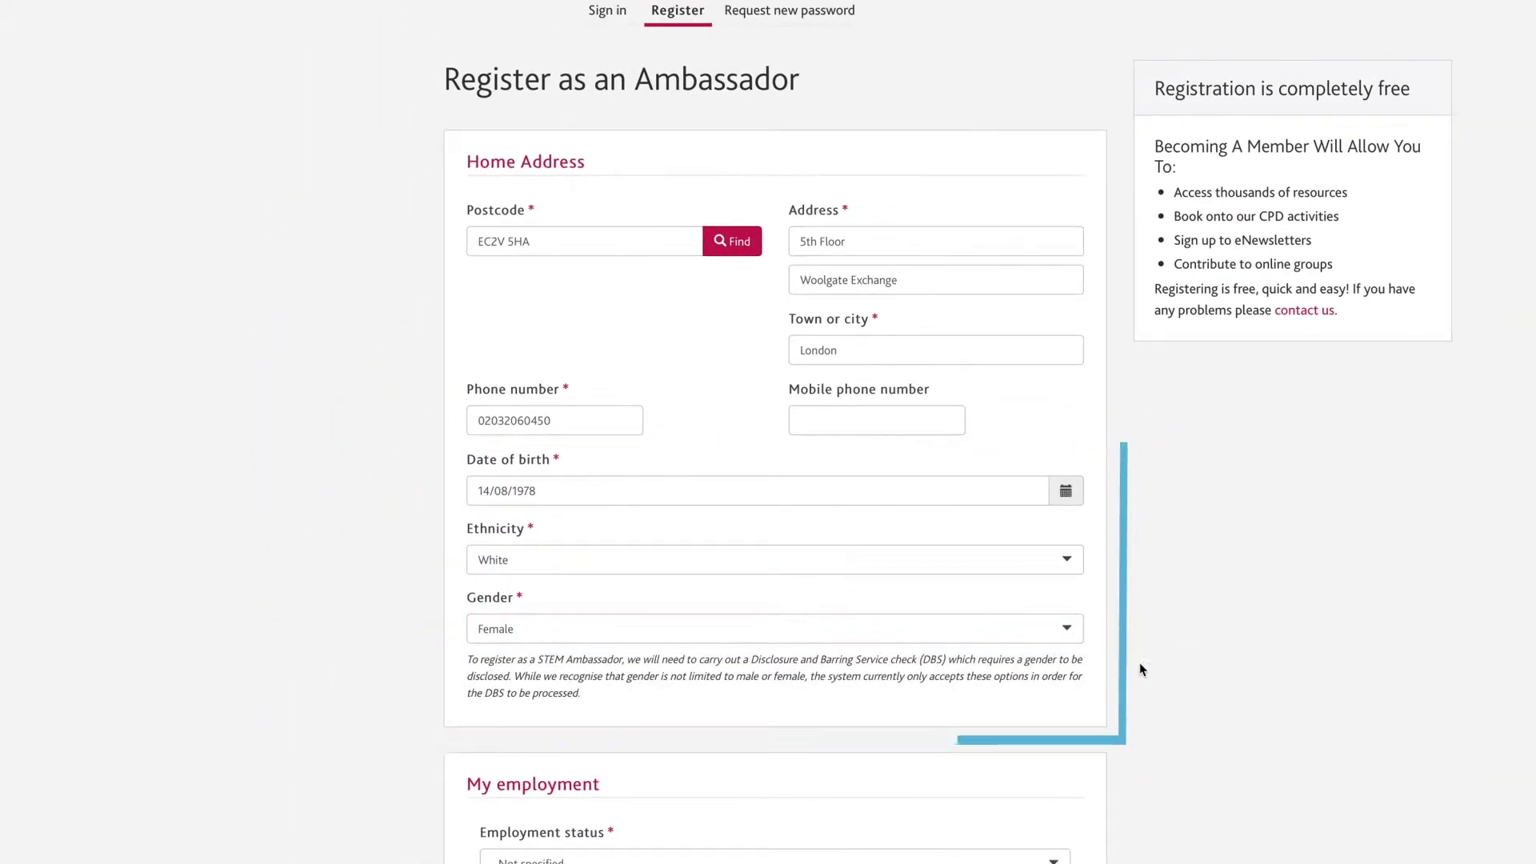
scroll(1140, 662, down, 7)
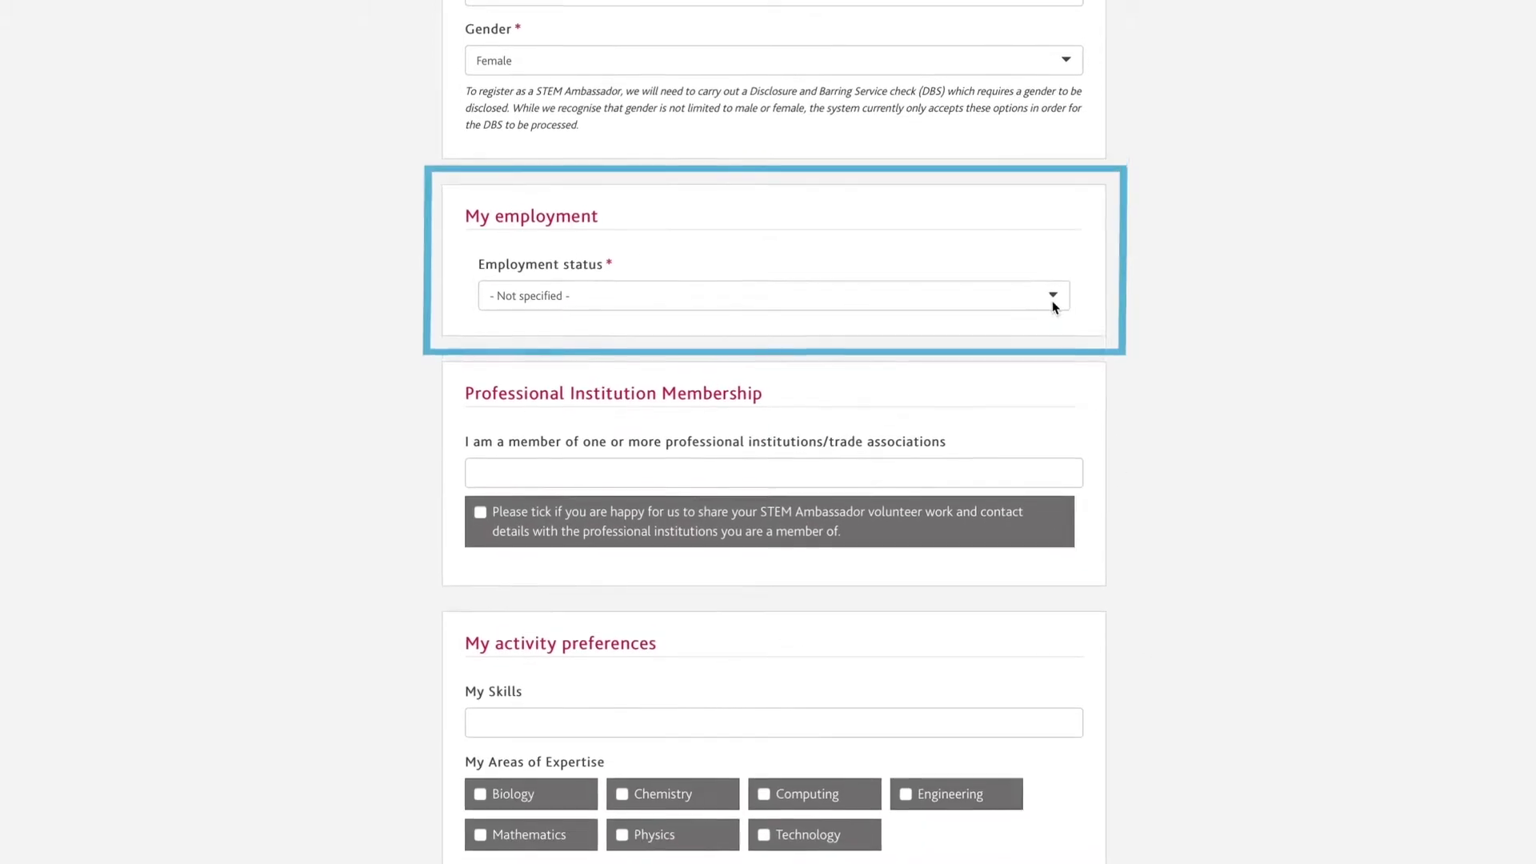
Set employment status to Full Time with Network Rail as the organisation.
click(1052, 302)
click(1034, 275)
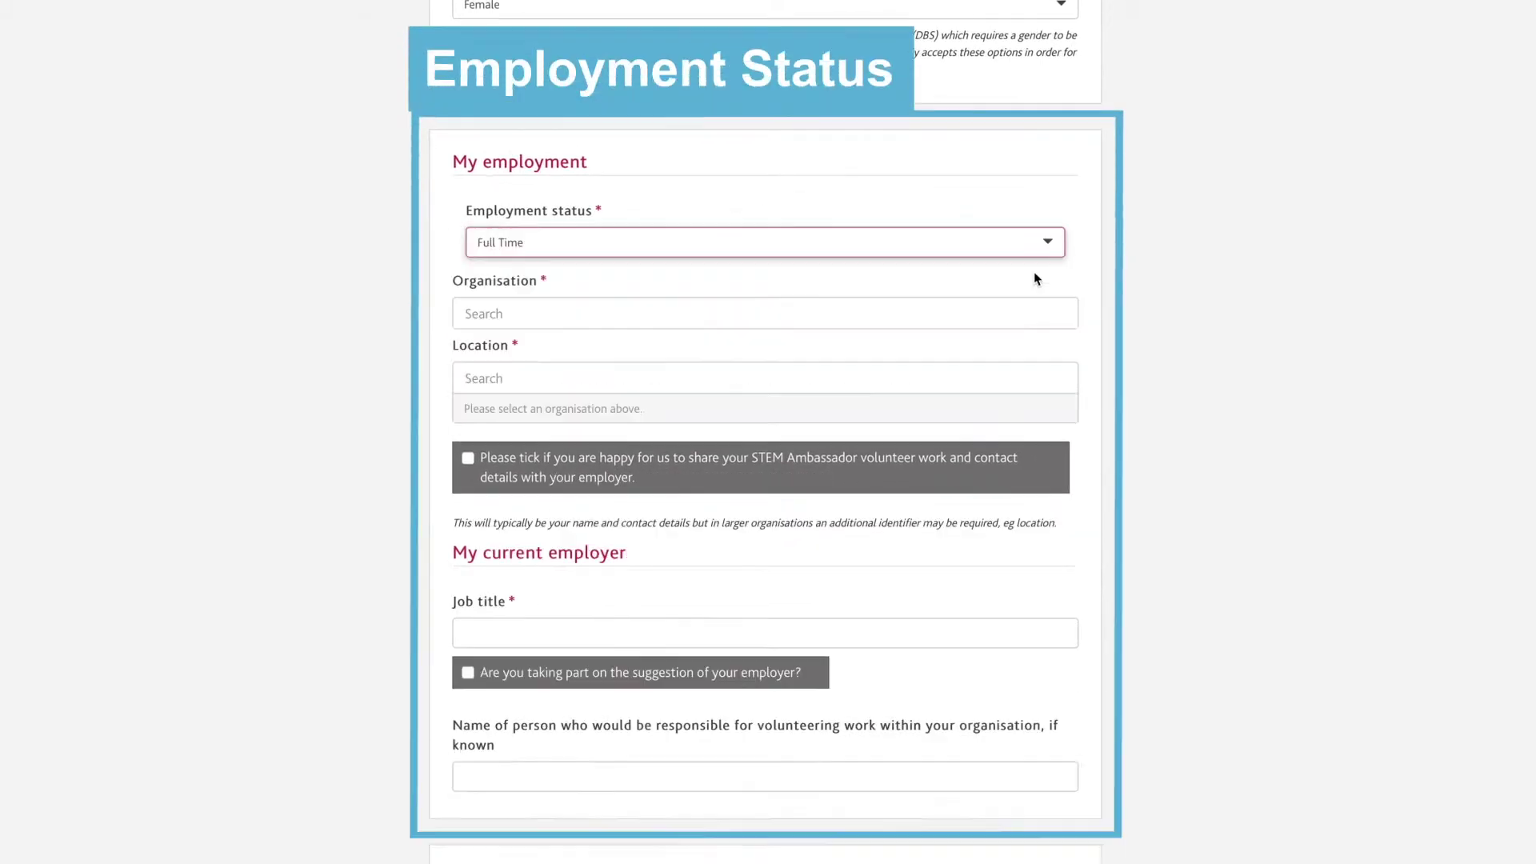
click(1028, 312)
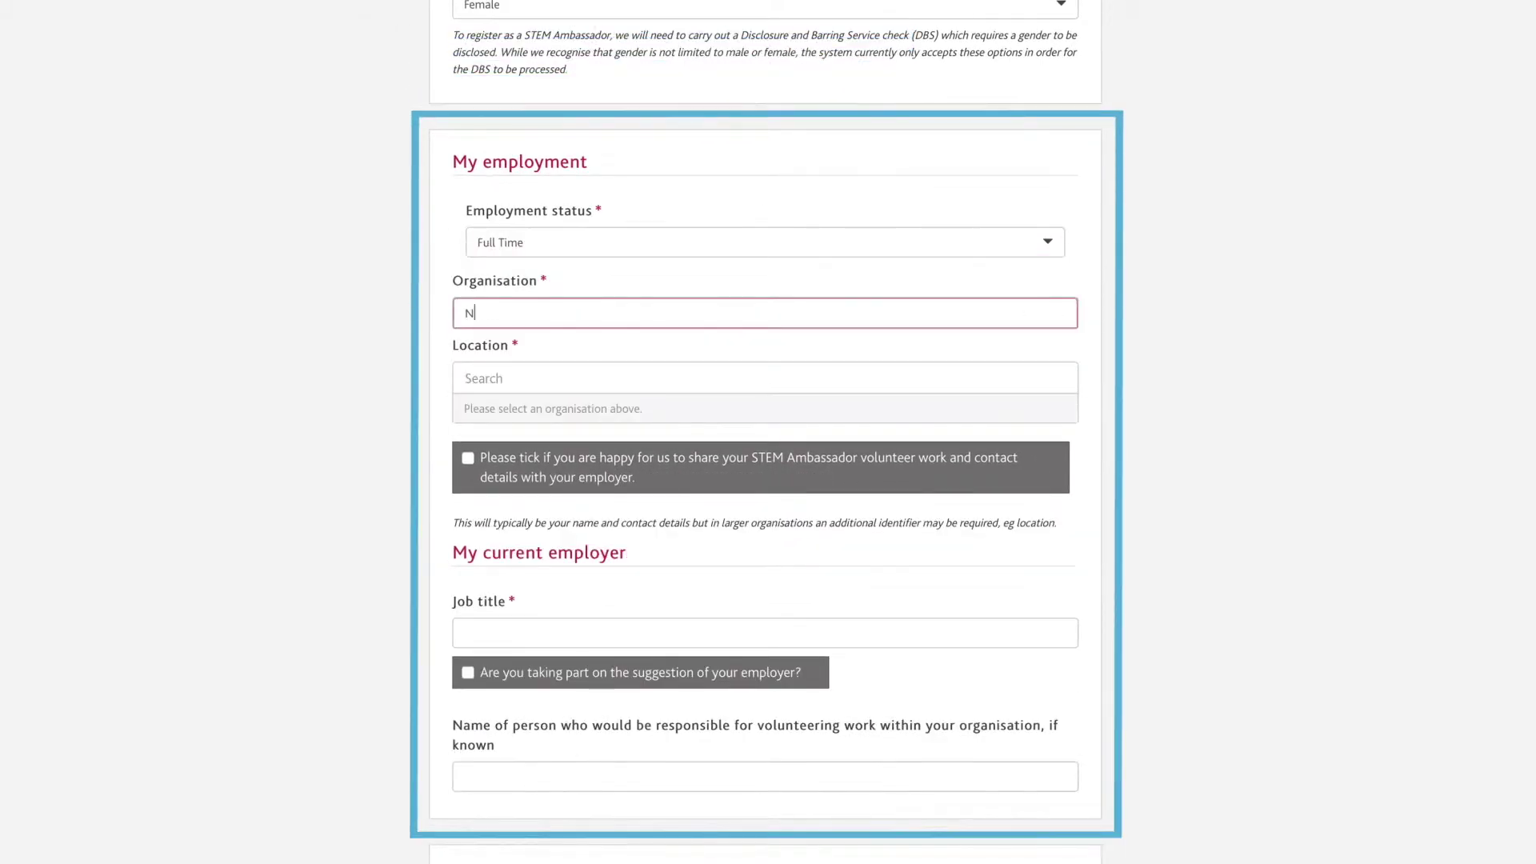
text(Network Rail)
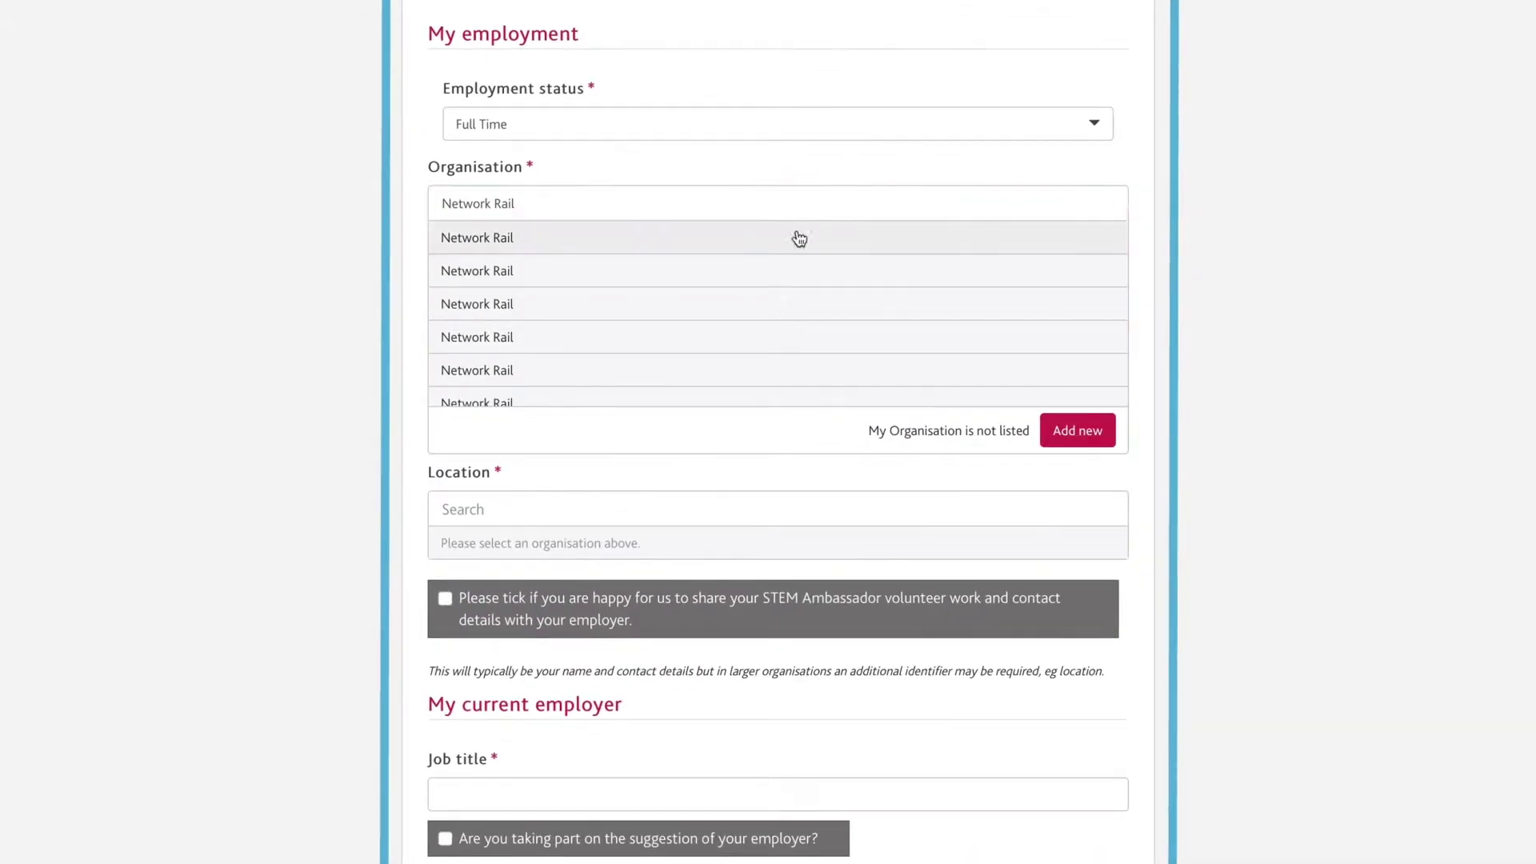
click(561, 240)
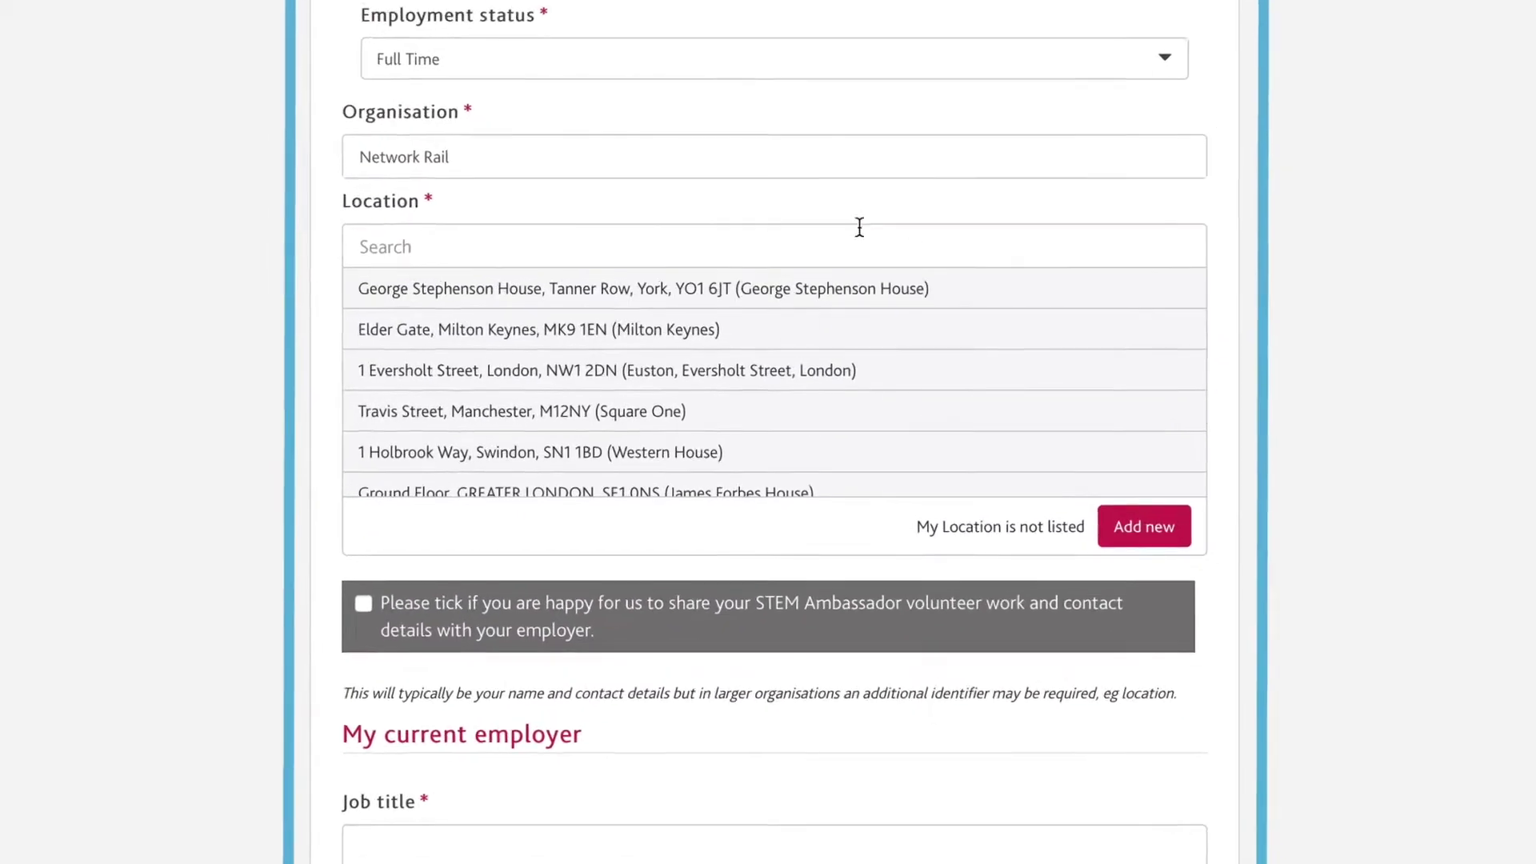
Choose the Euston, Eversholt Street location, agree to share with the employer, and enter job title Mechanical Engineer.
click(840, 376)
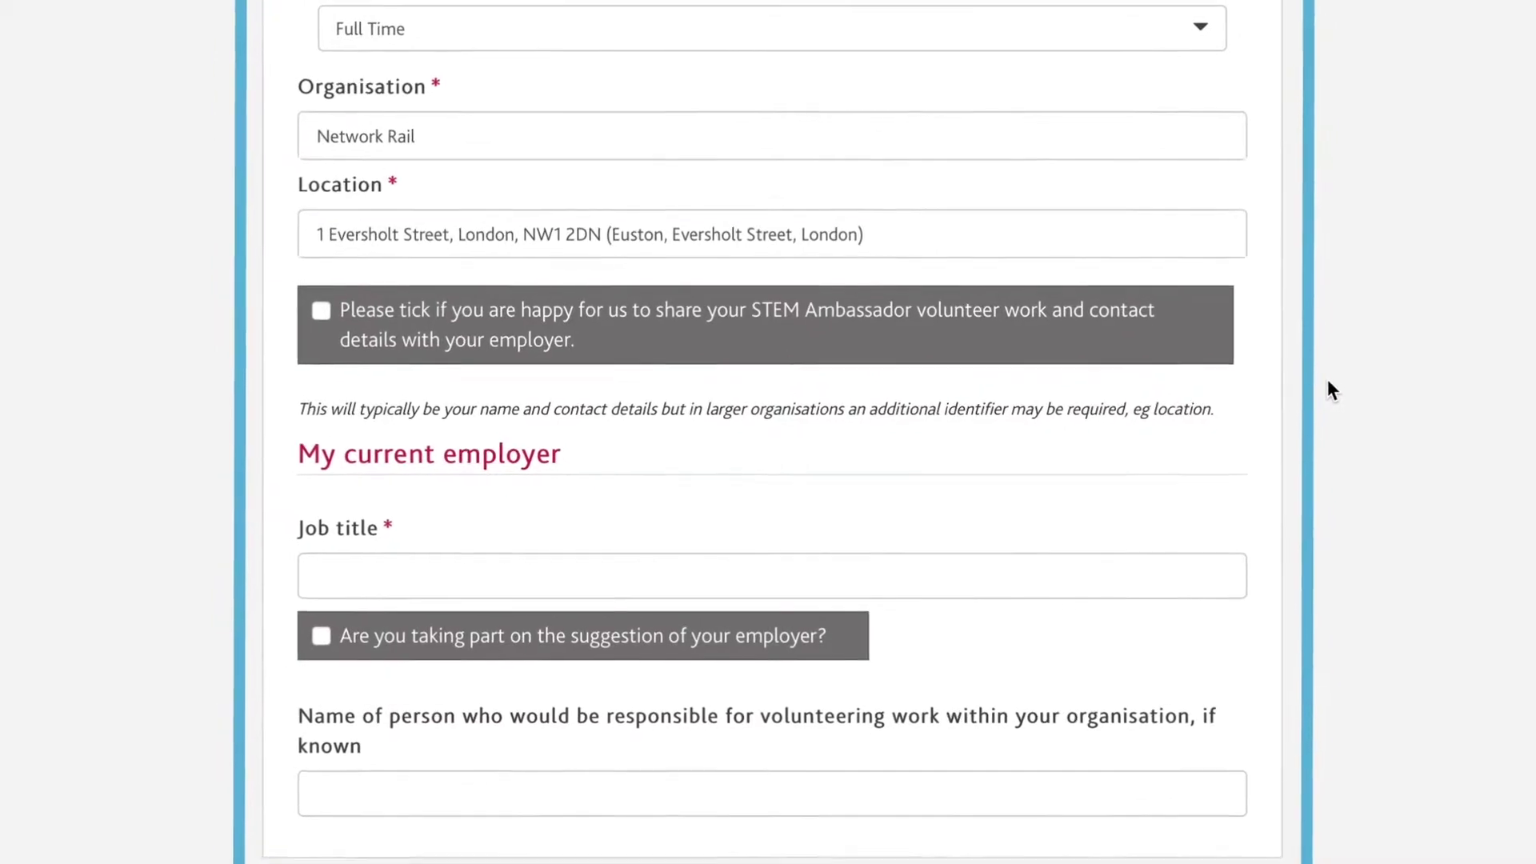
key(space)
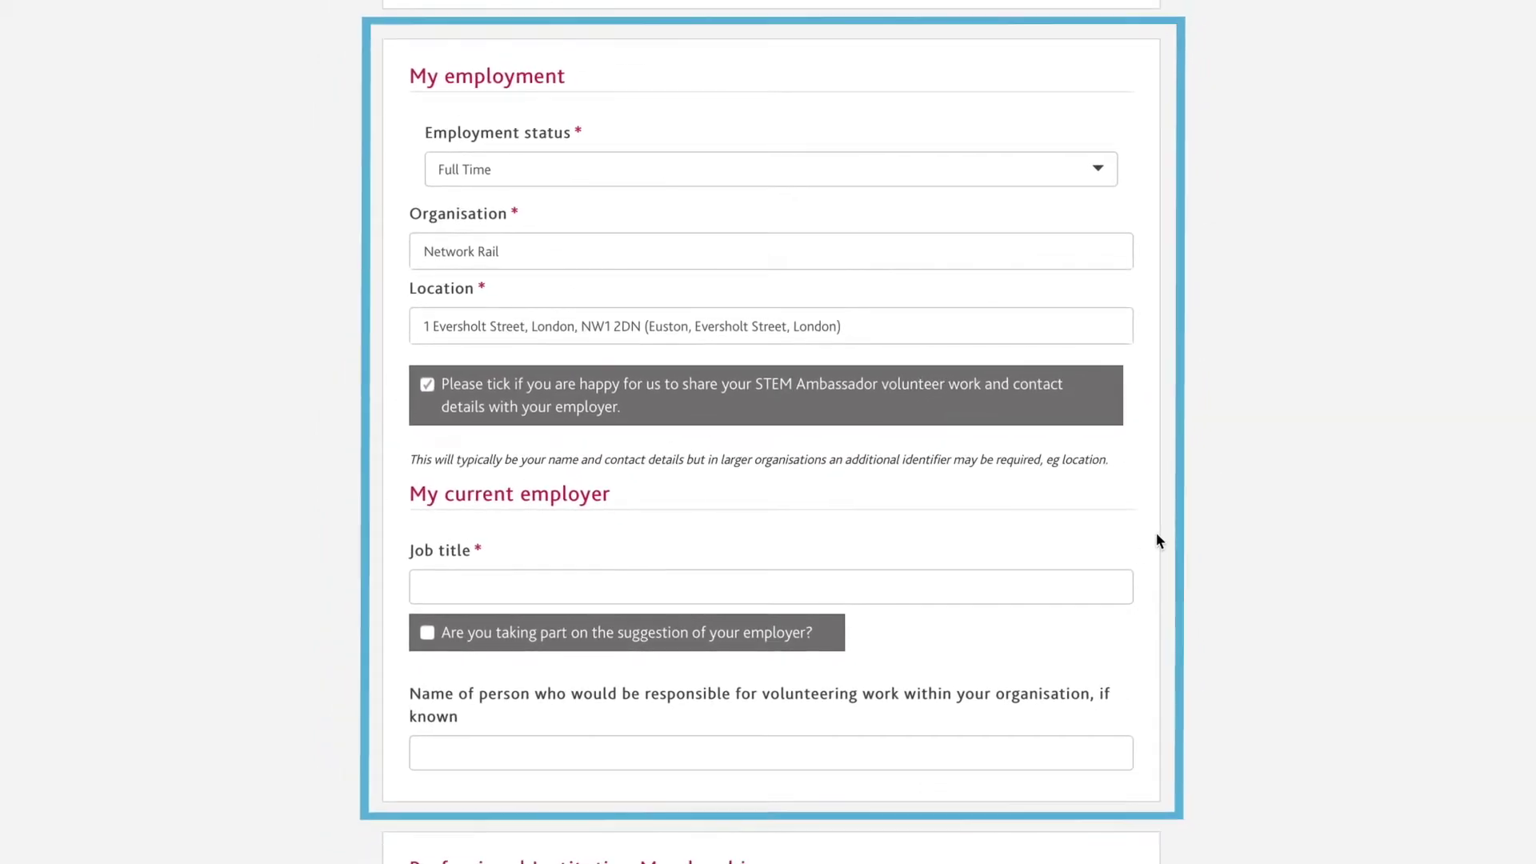
click(1054, 584)
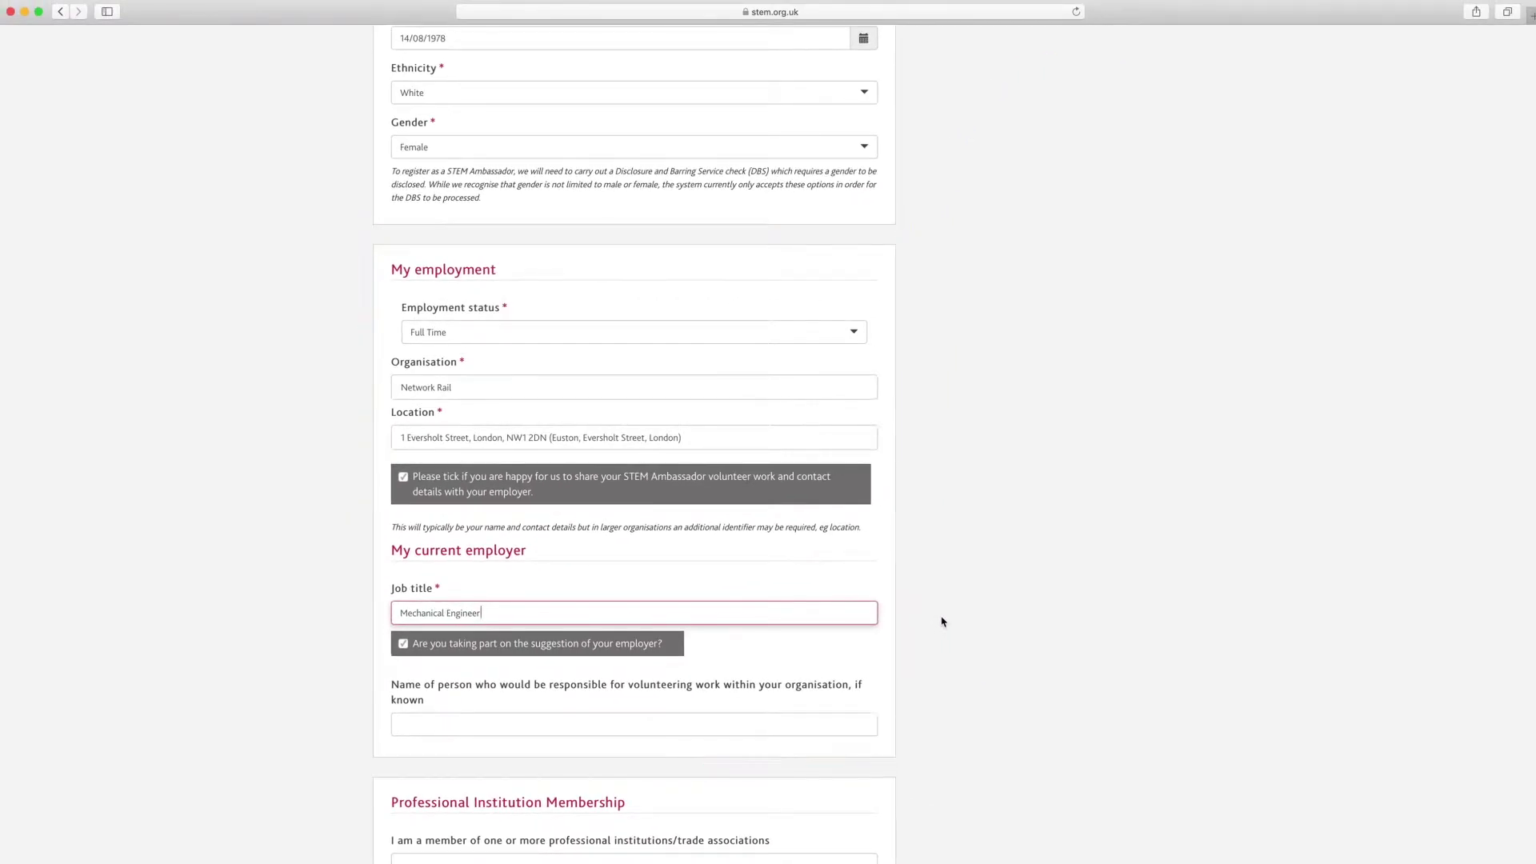
scroll(942, 622, down, 5)
scroll(941, 622, down, 3)
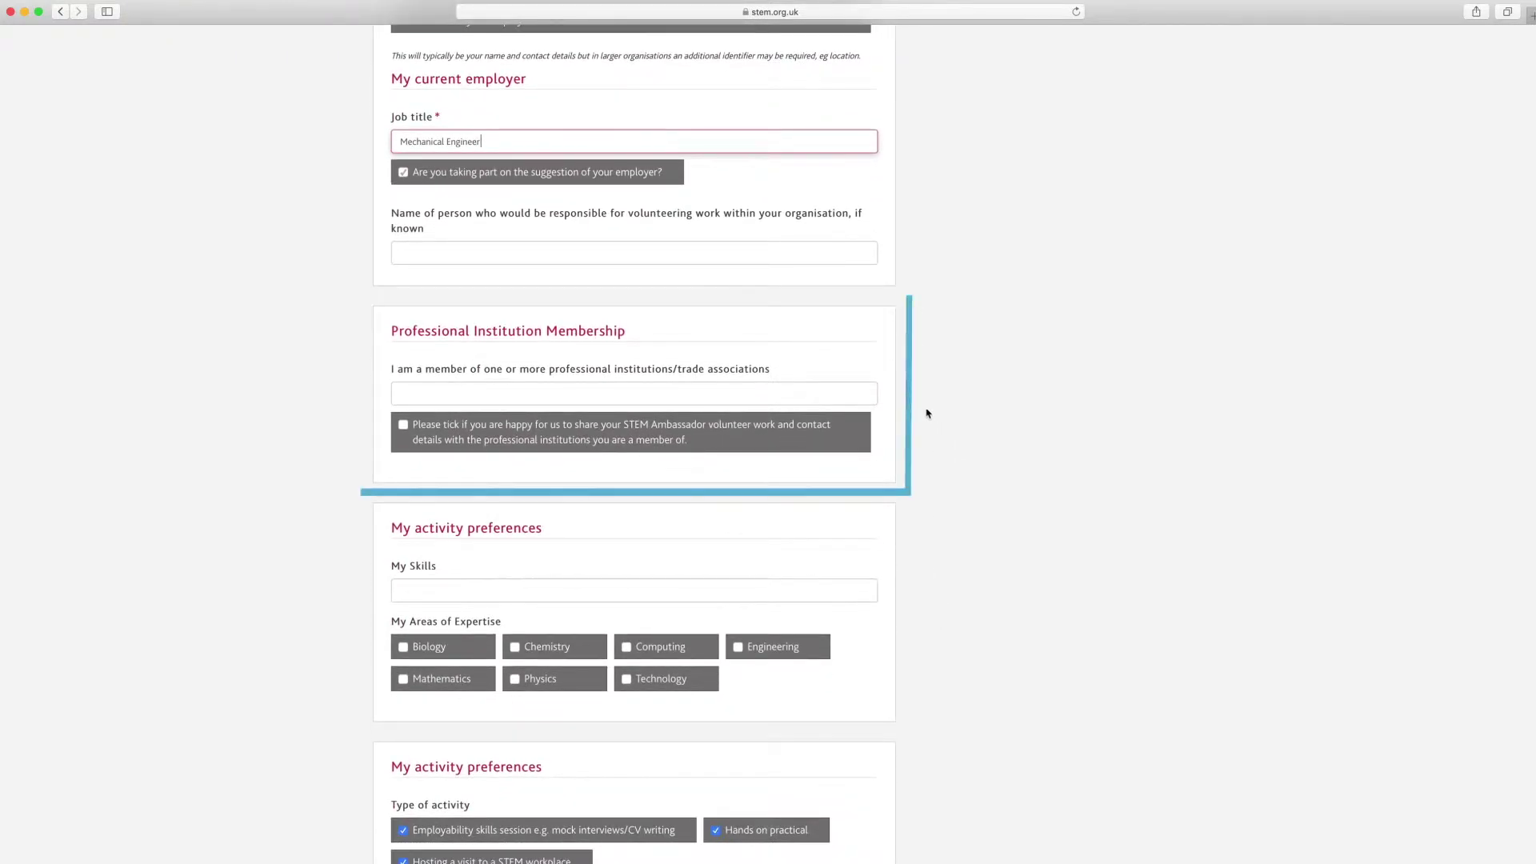
Add Institution of Mechanical Engineers (IMechE) membership and tick consent to share details with institutions.
click(853, 393)
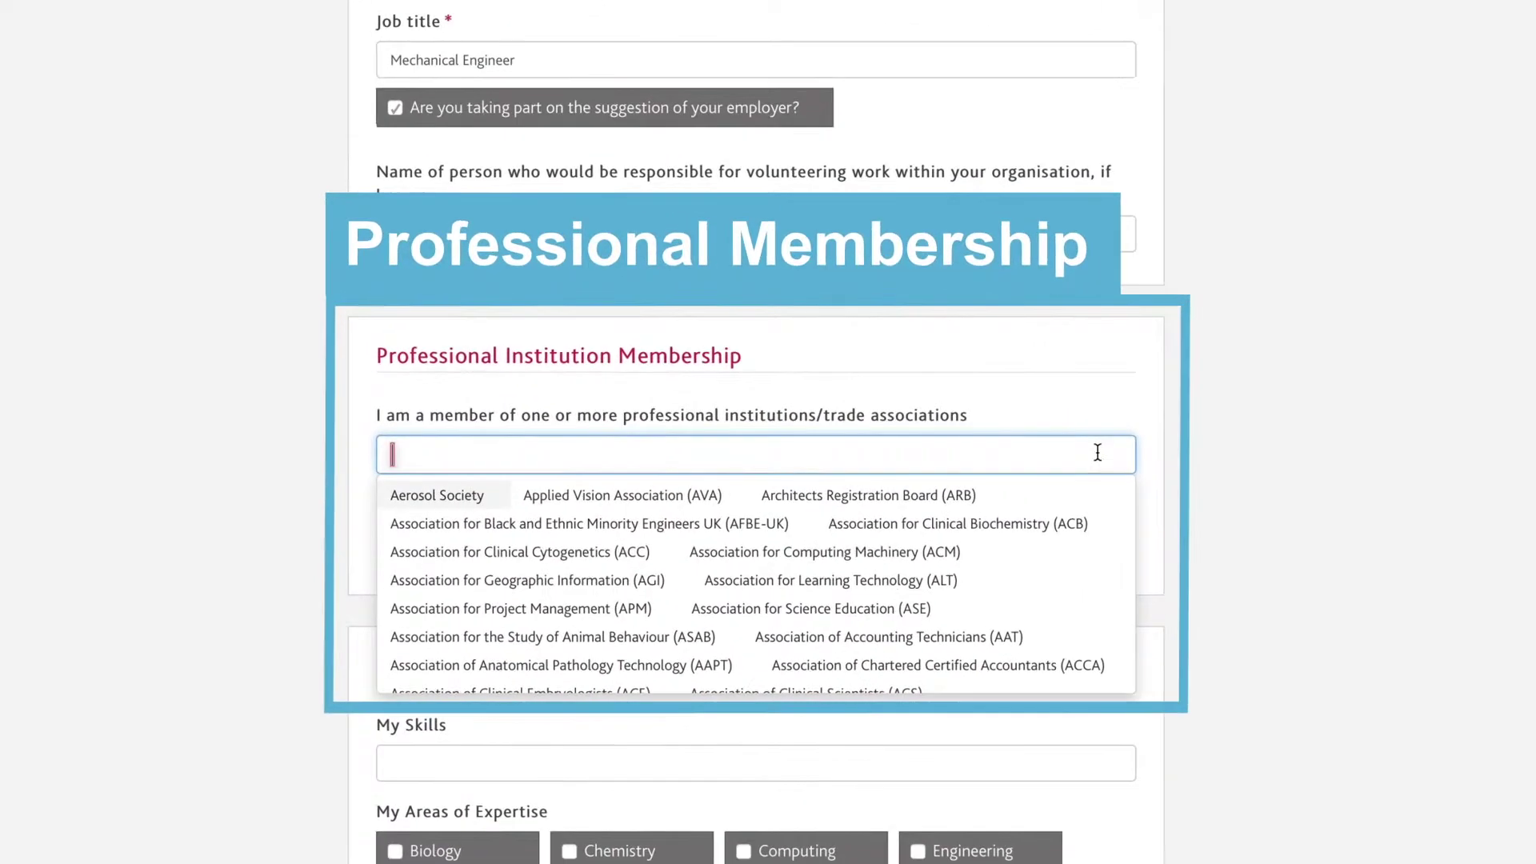
text(I)
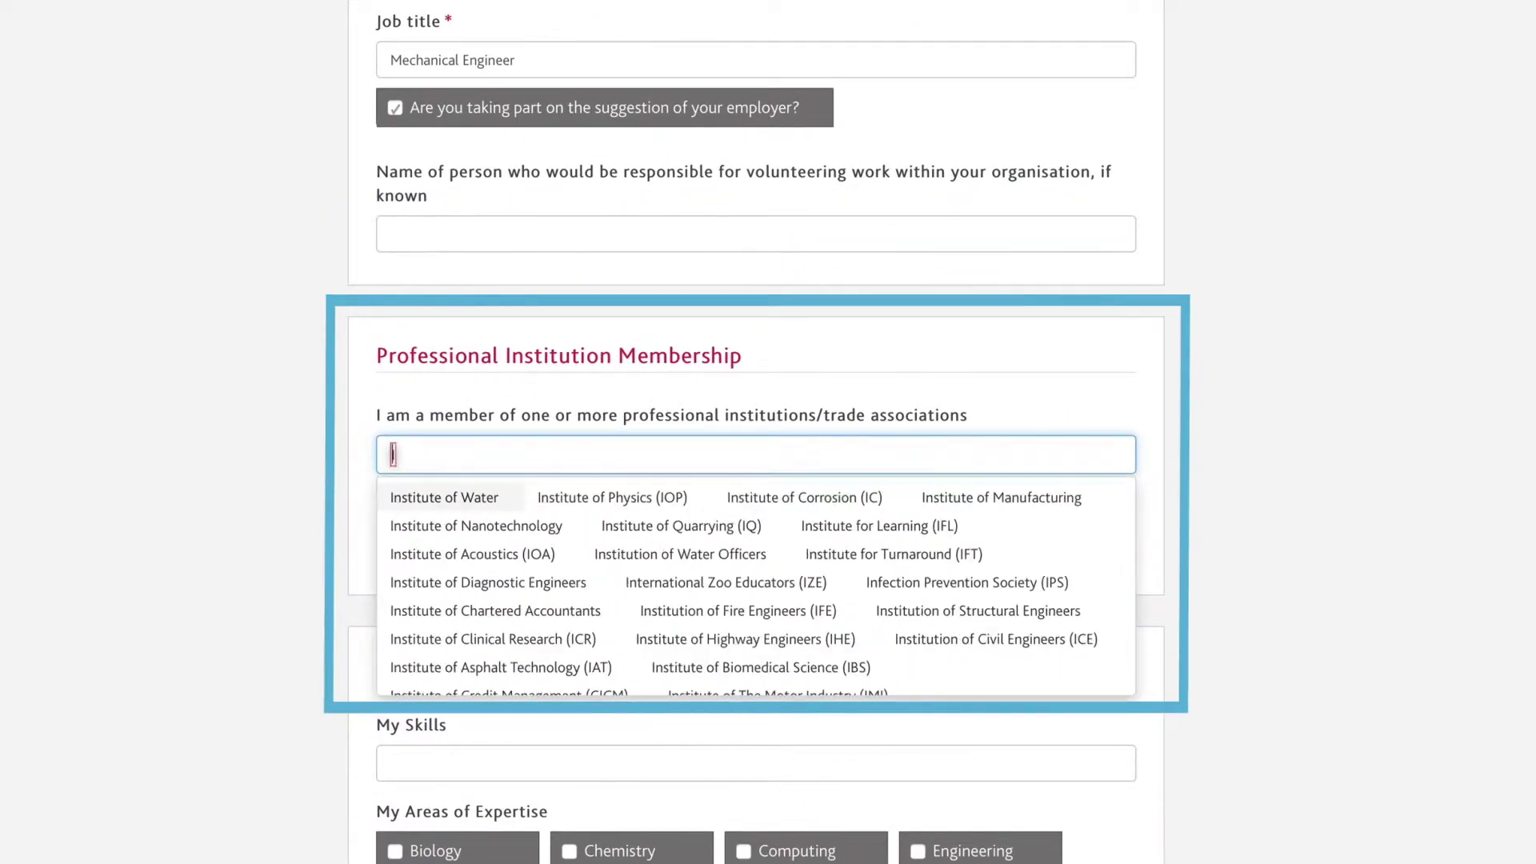
text(nsti)
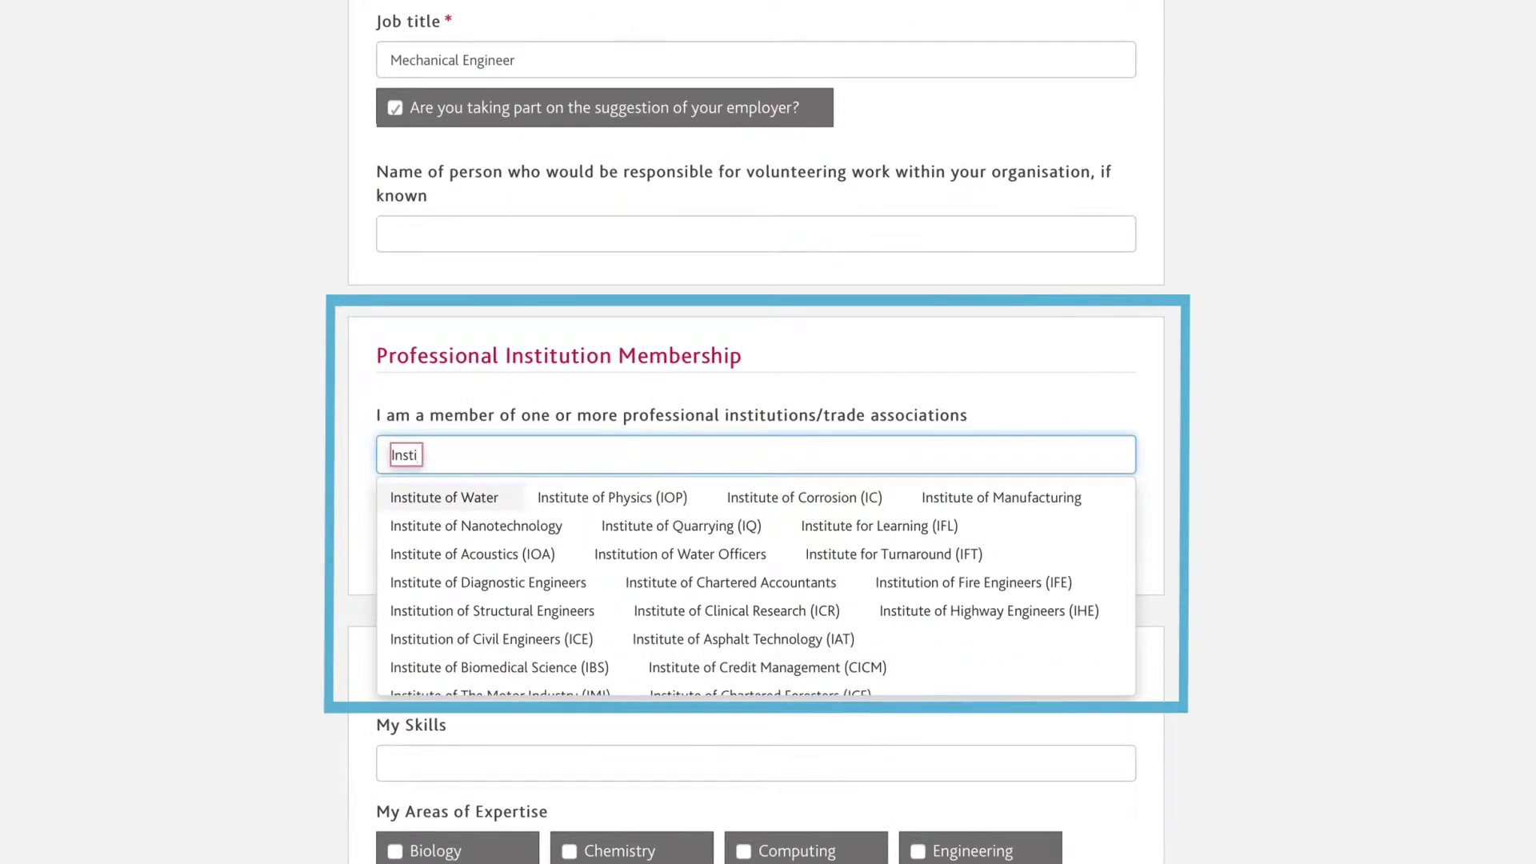
text(tution)
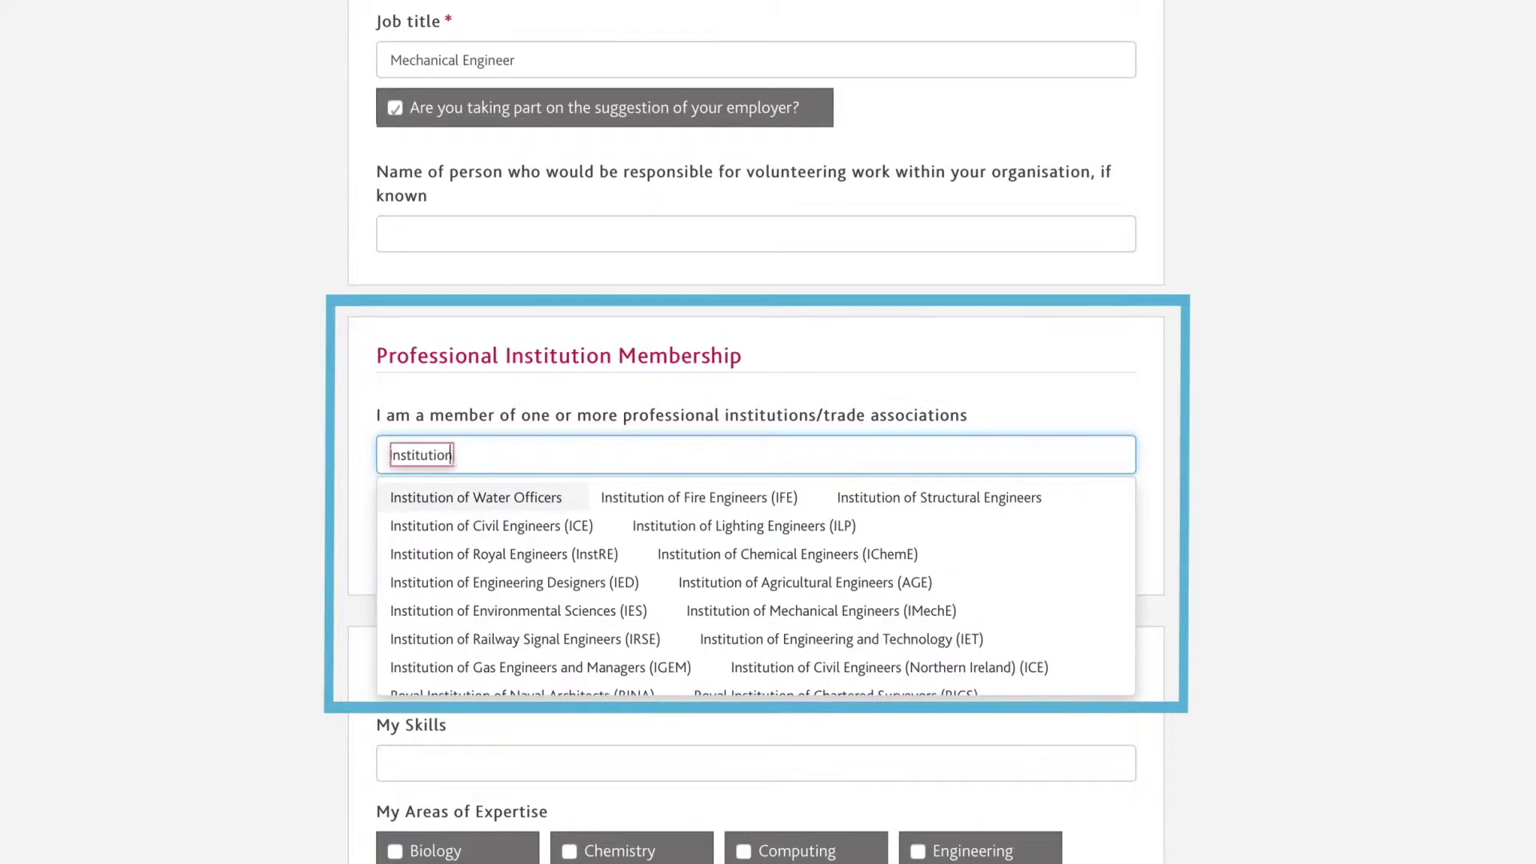
text( of Mechanical)
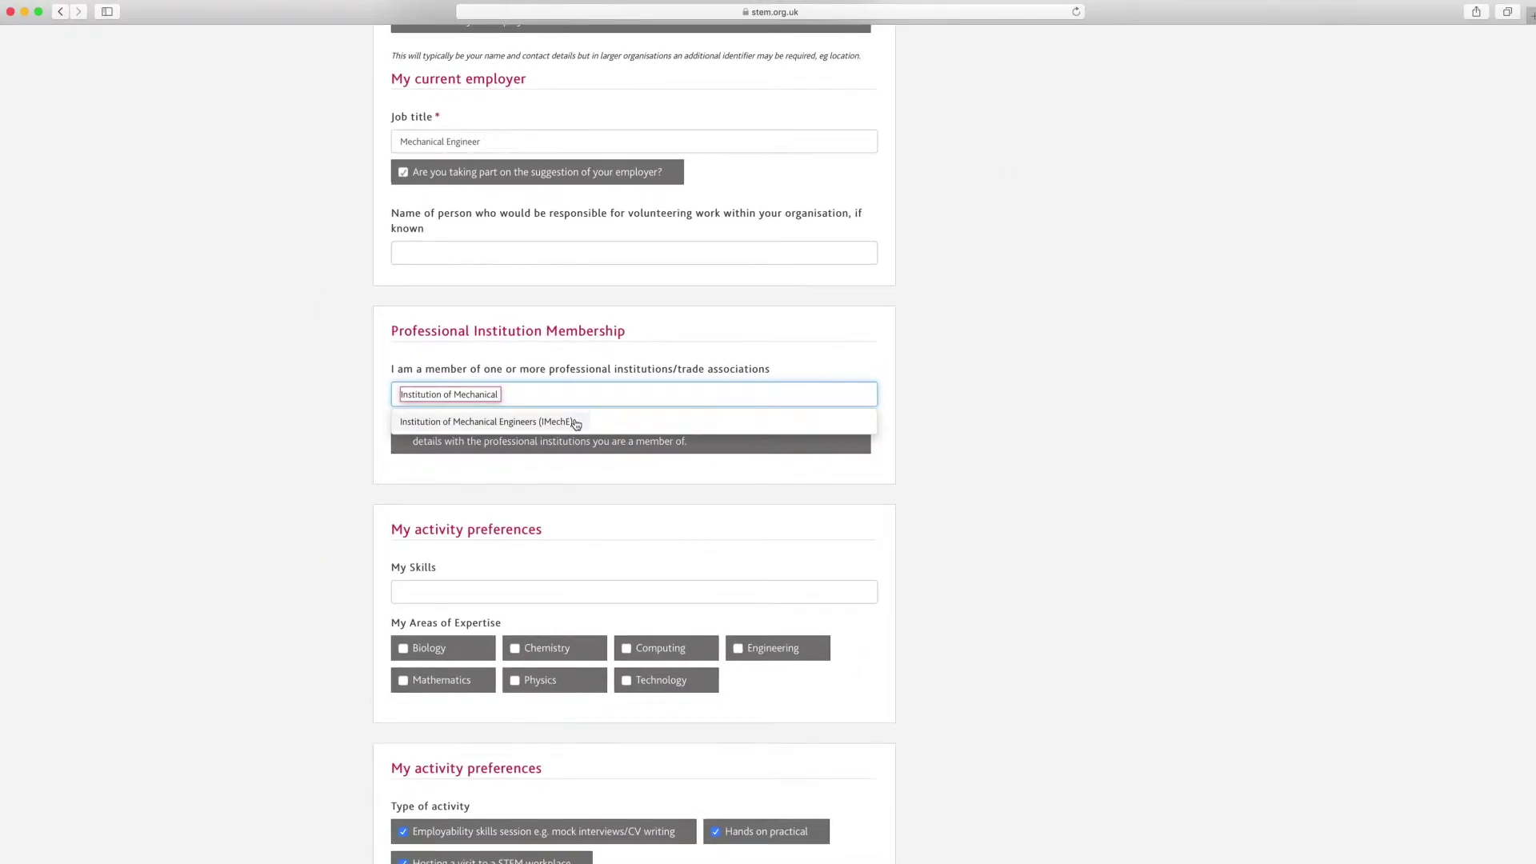
click(573, 422)
click(971, 446)
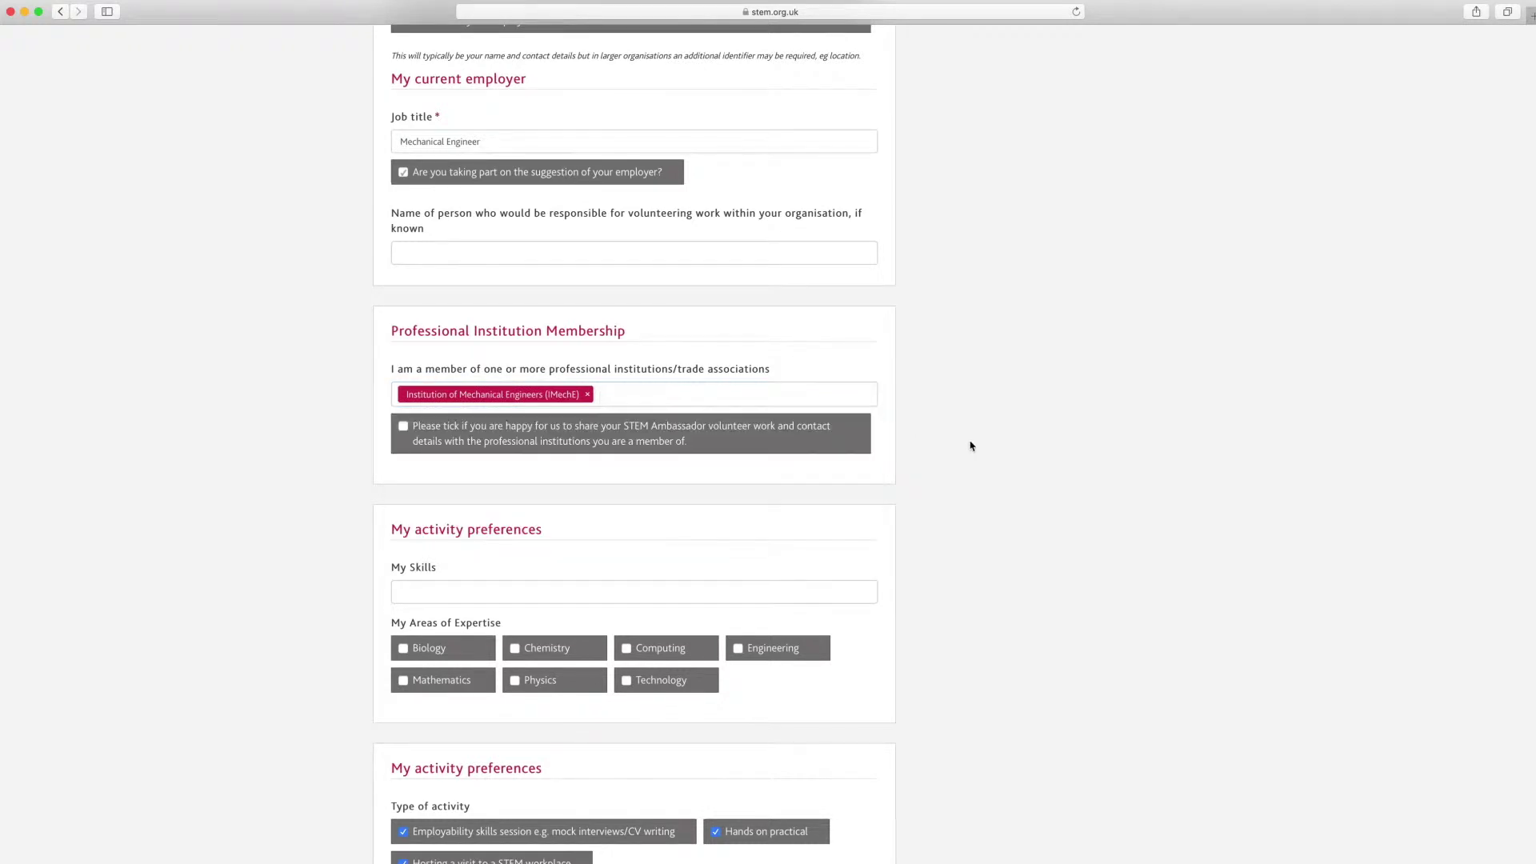
scroll(981, 439, down, 5)
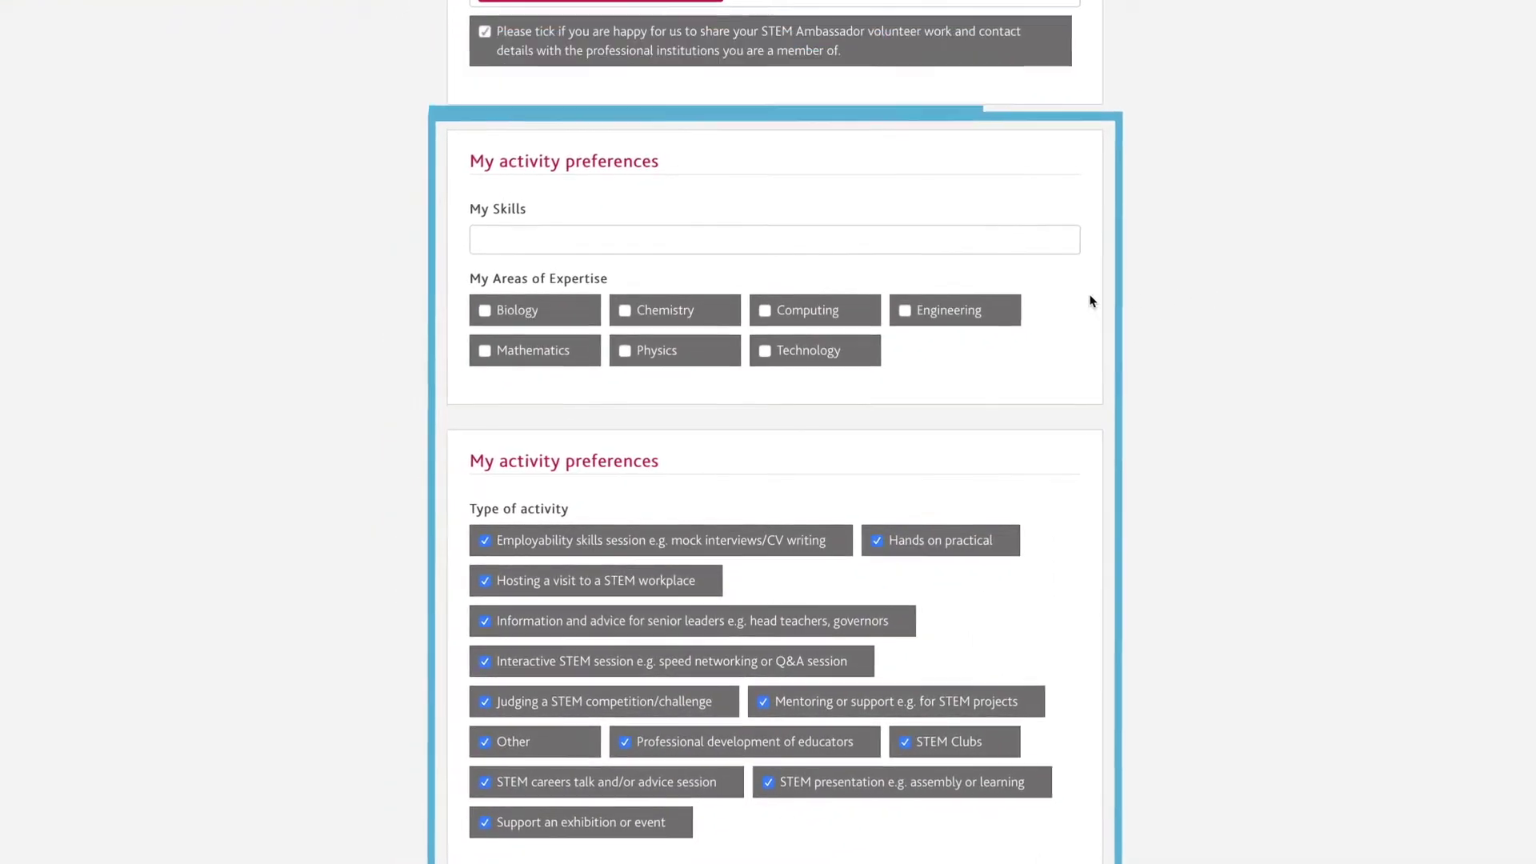
Mark Engineering, Mathematics and Technology as areas of expertise.
click(980, 312)
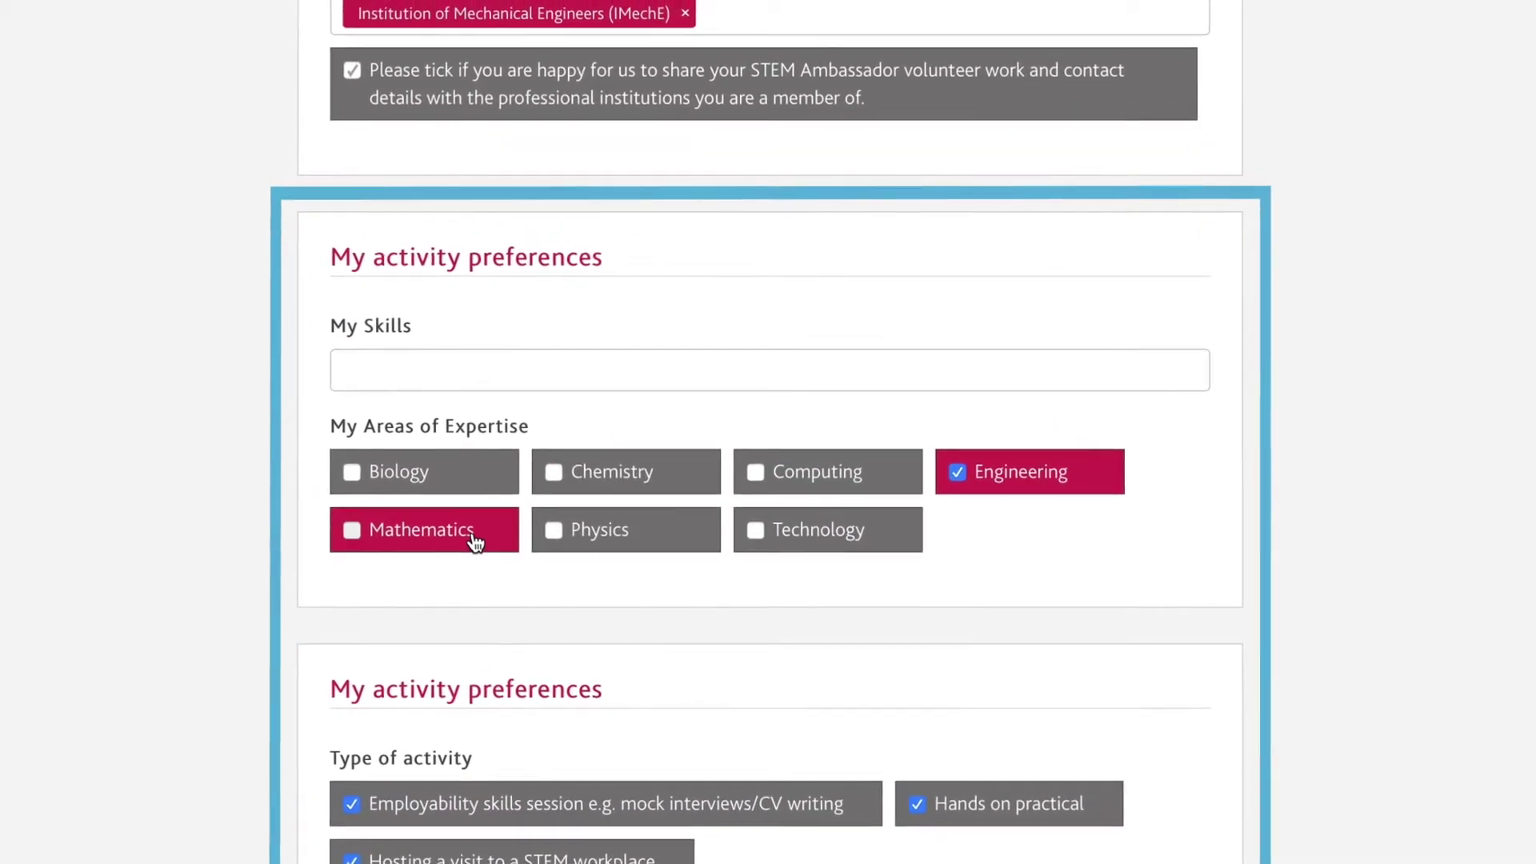
click(546, 428)
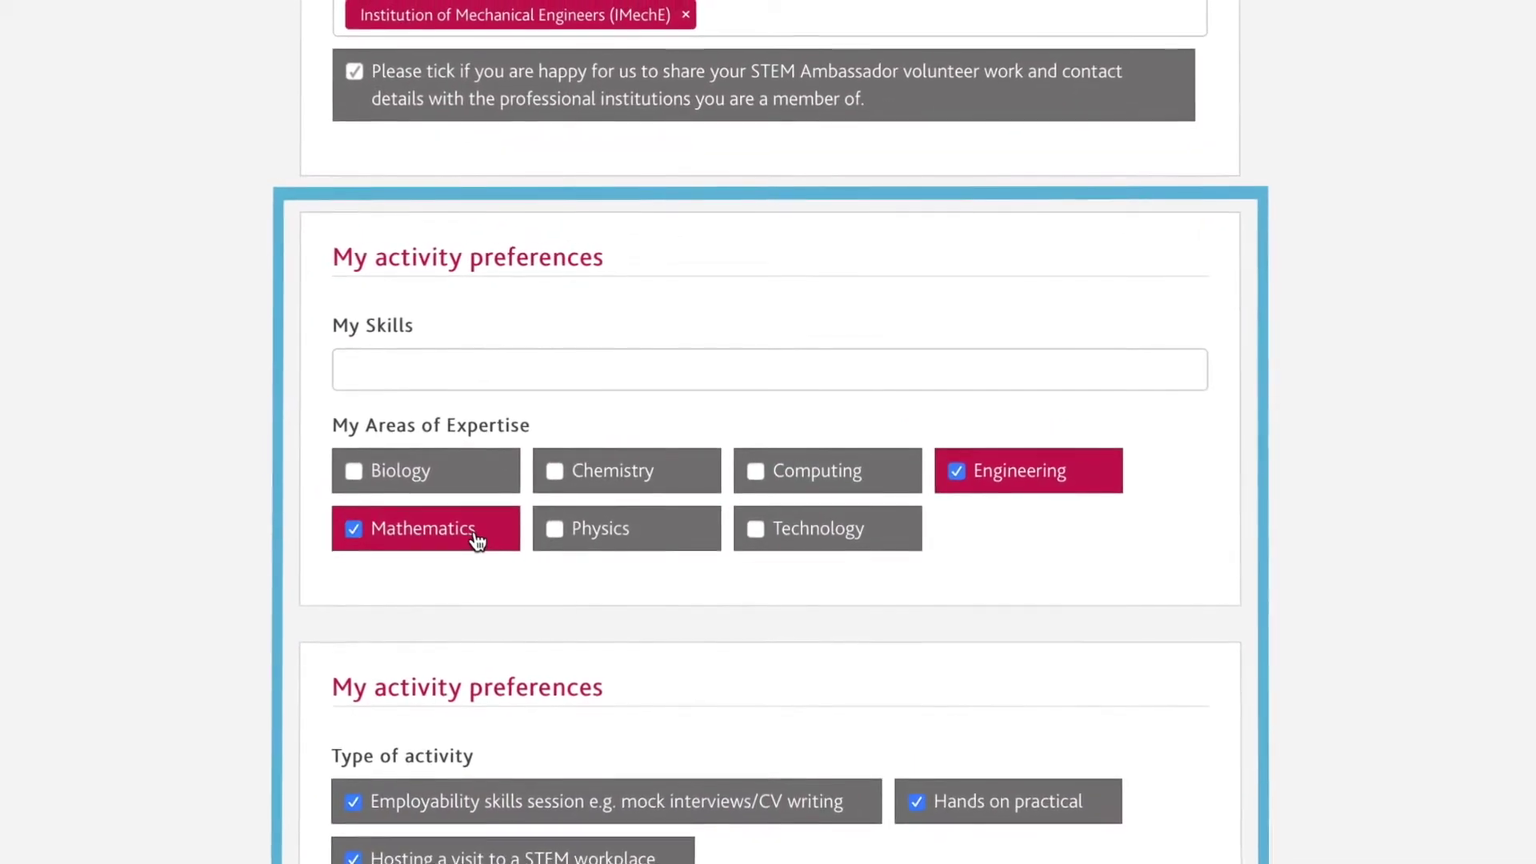
click(852, 534)
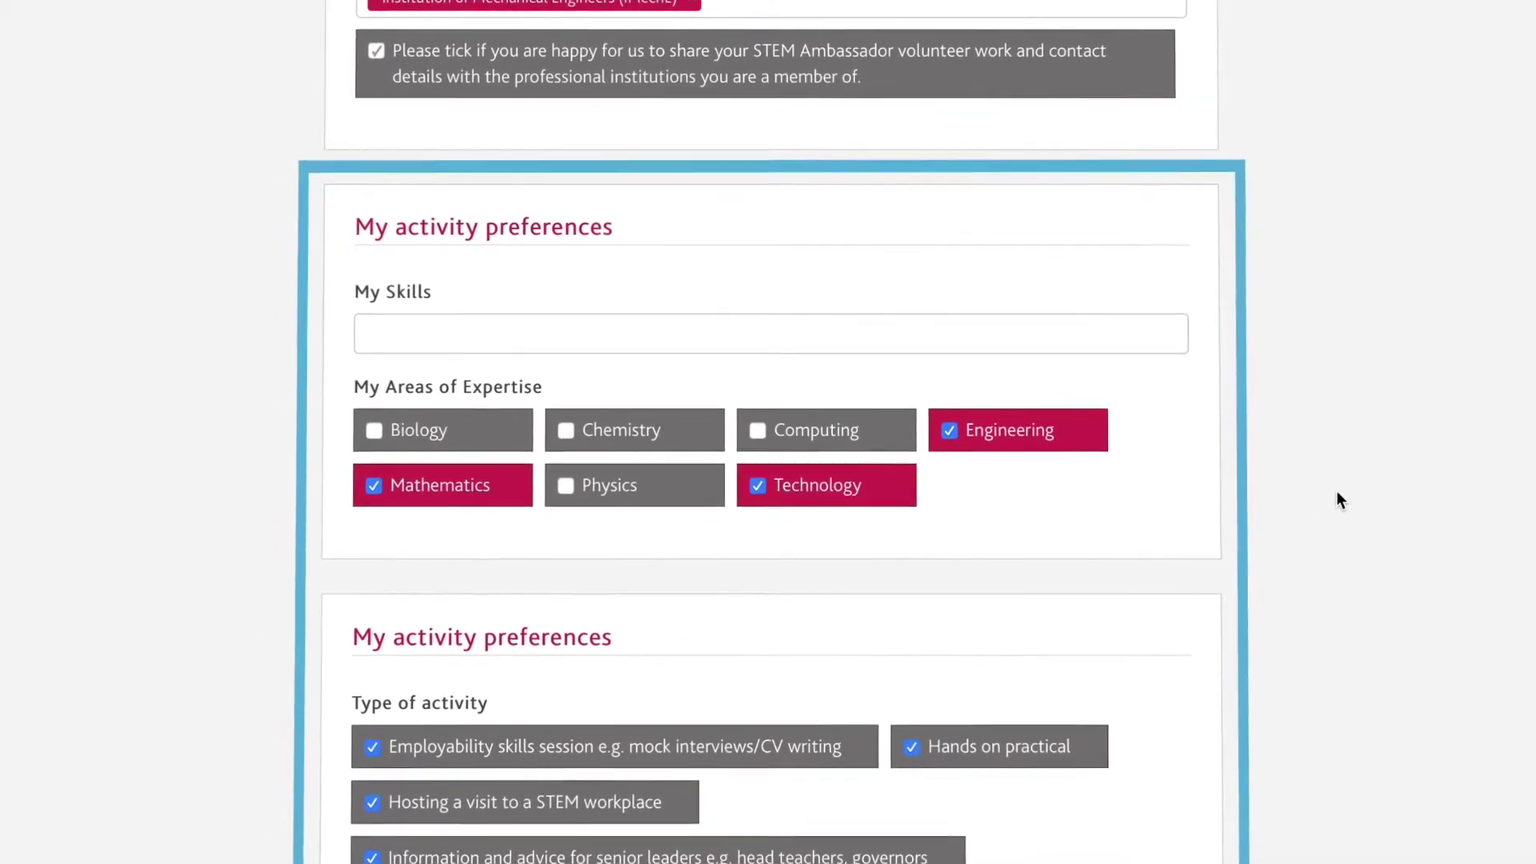
scroll(1336, 492, down, 5)
scroll(1342, 490, down, 4)
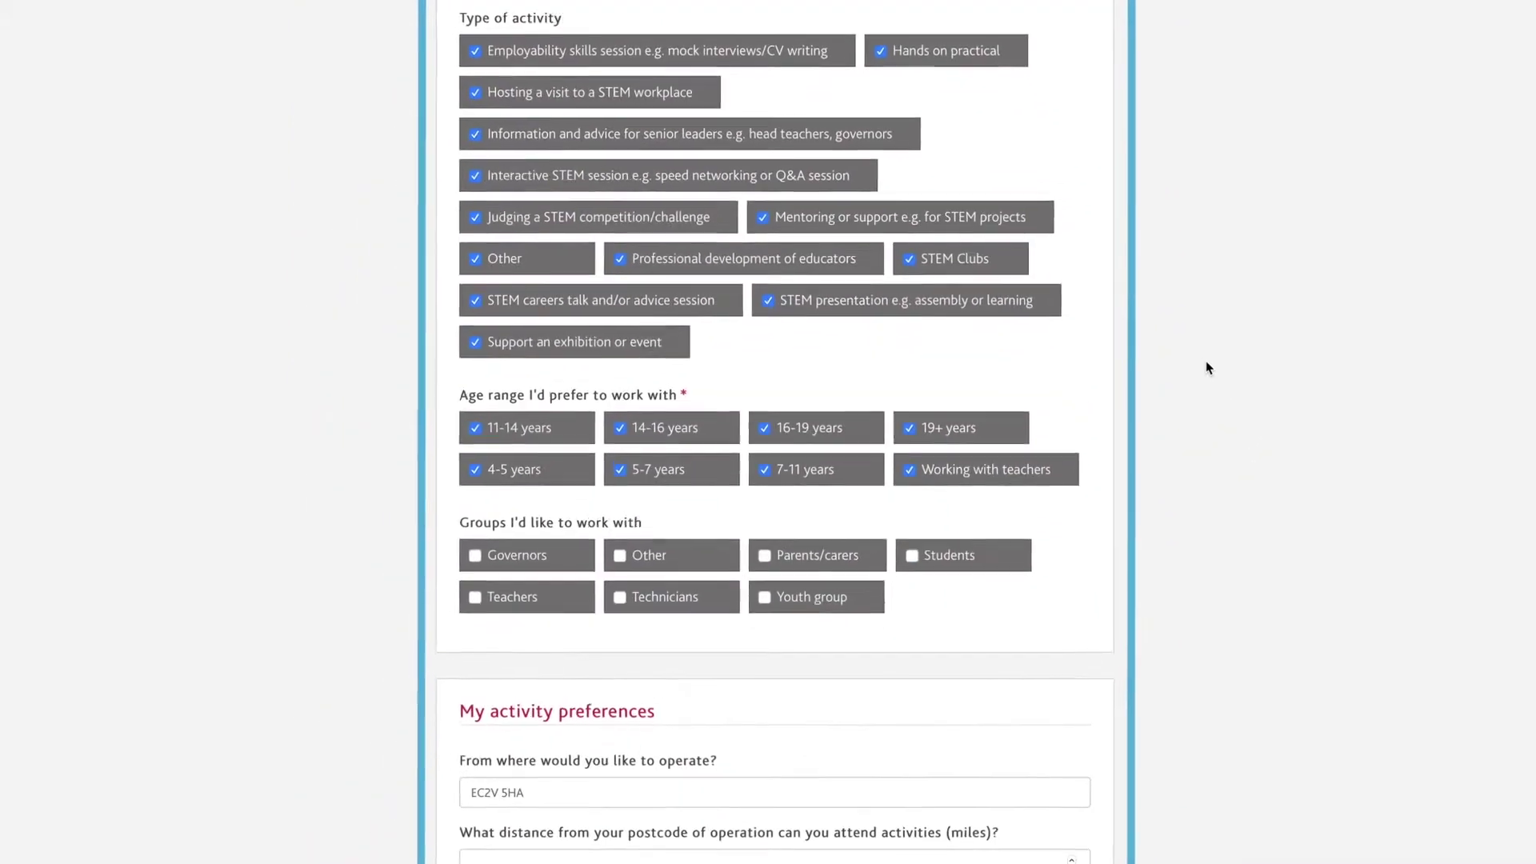
Untick 19+, 16-19, 14-16, 5-7, 4-5 and Working with teachers, keeping 7-11 and 11-14 years.
click(952, 418)
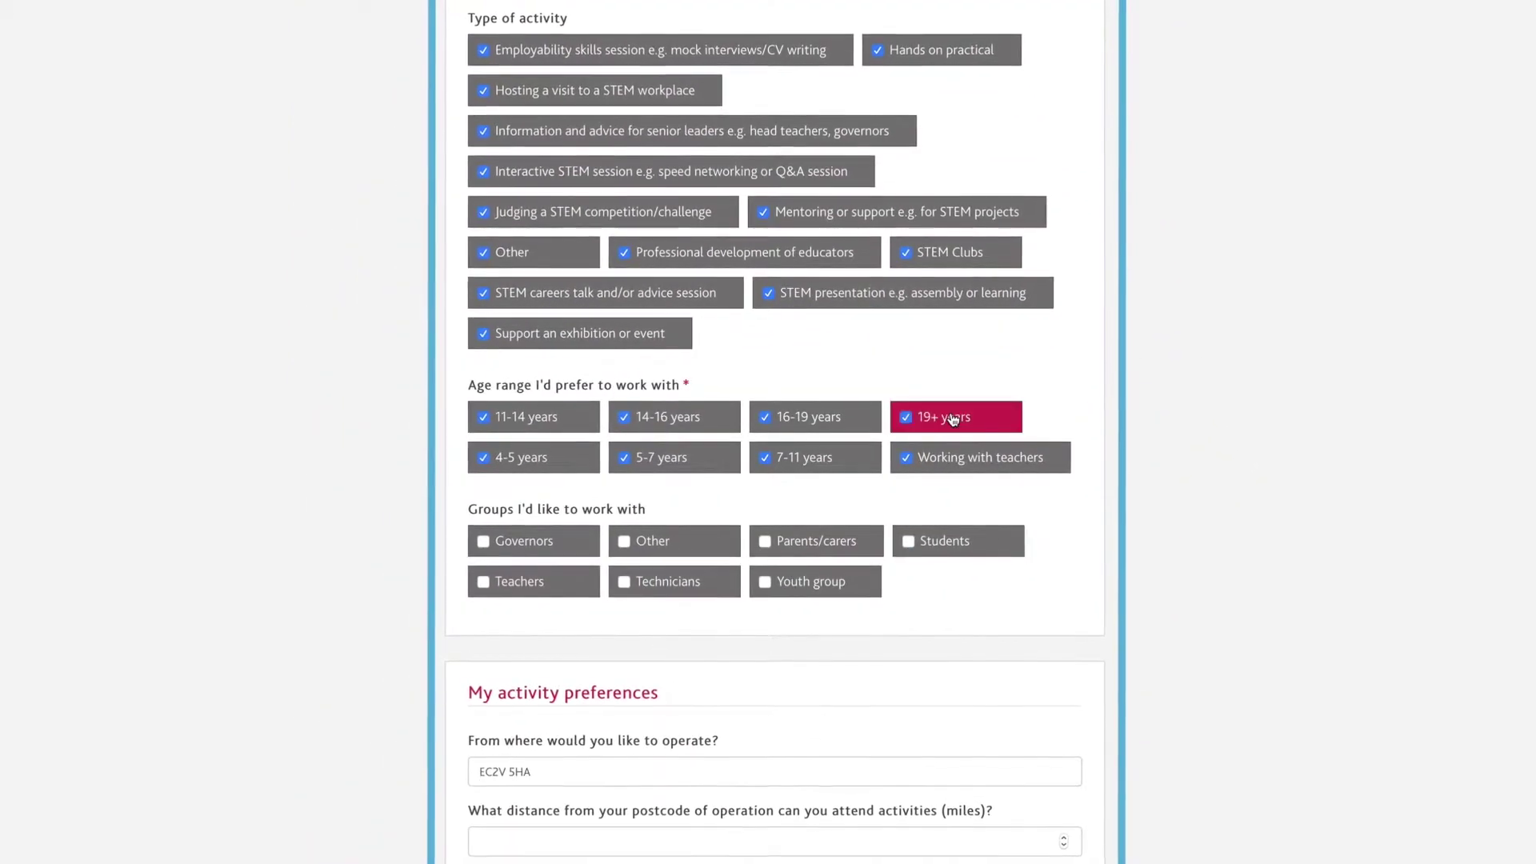
click(822, 416)
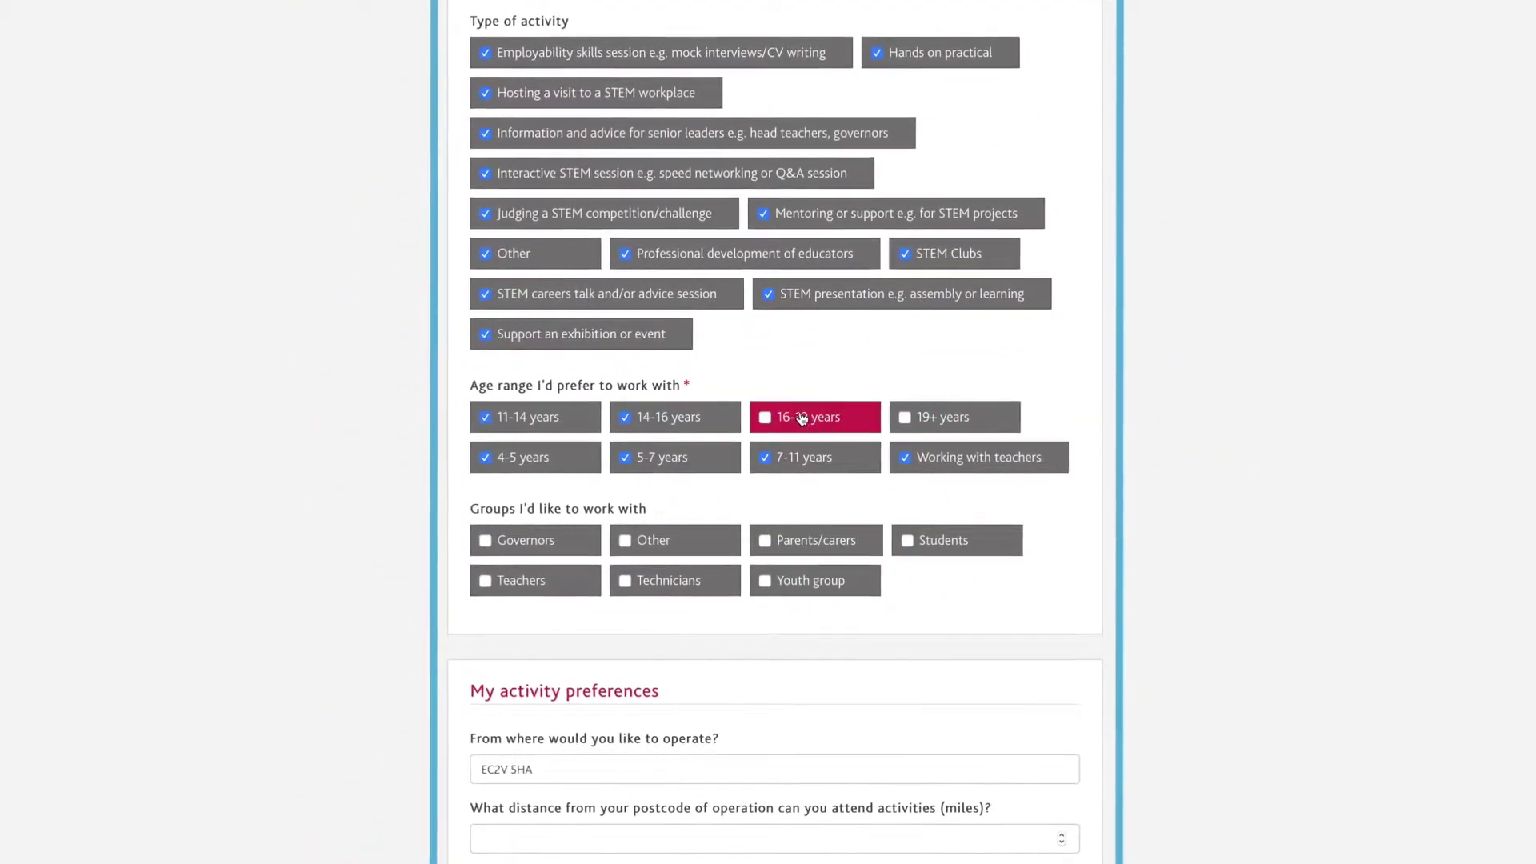
click(710, 416)
click(698, 459)
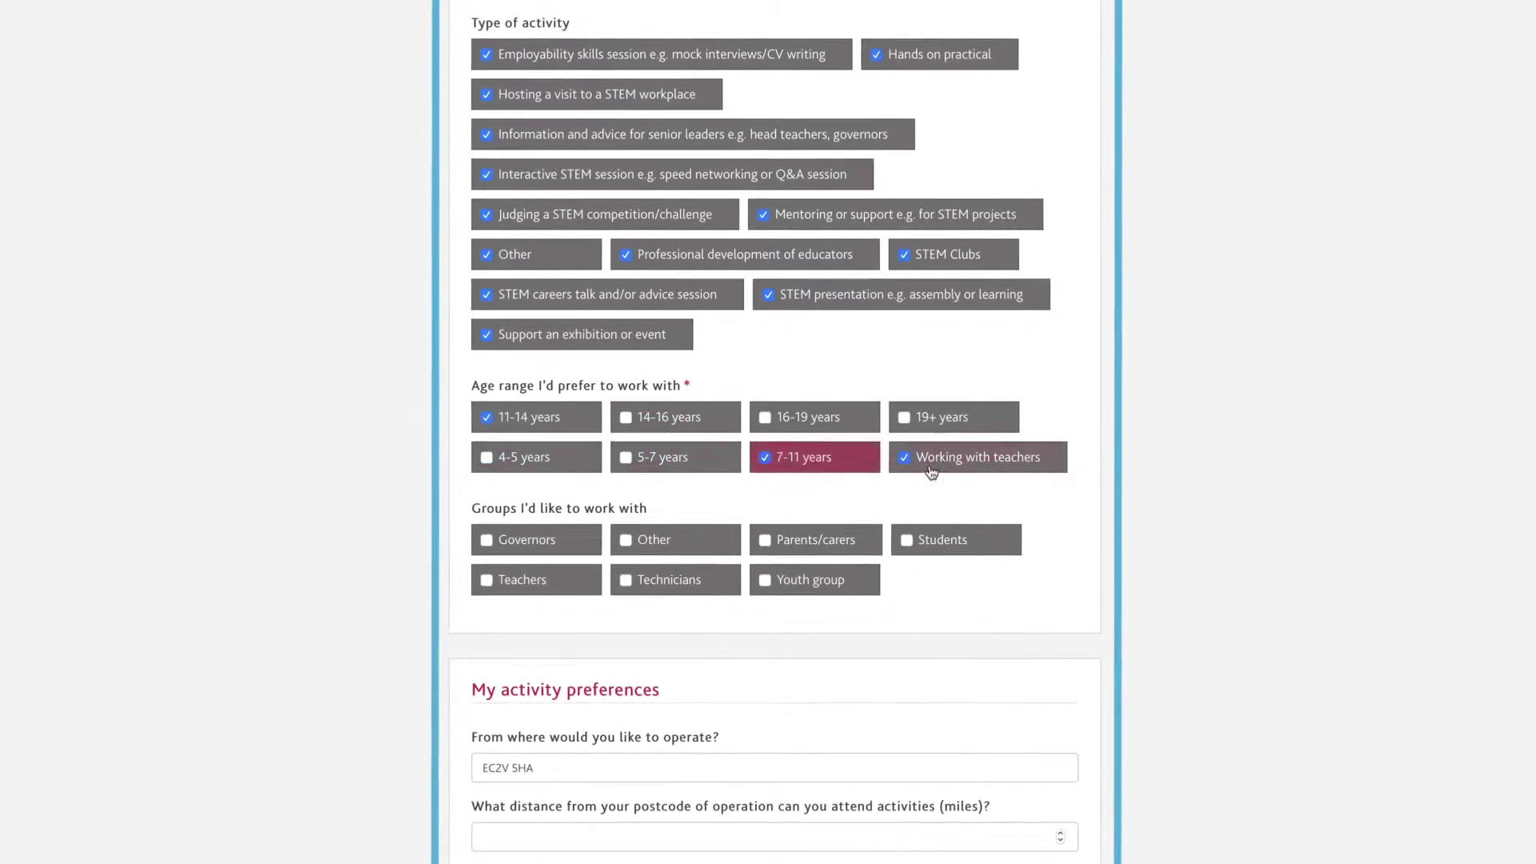
click(549, 457)
click(992, 464)
scroll(1152, 470, down, 6)
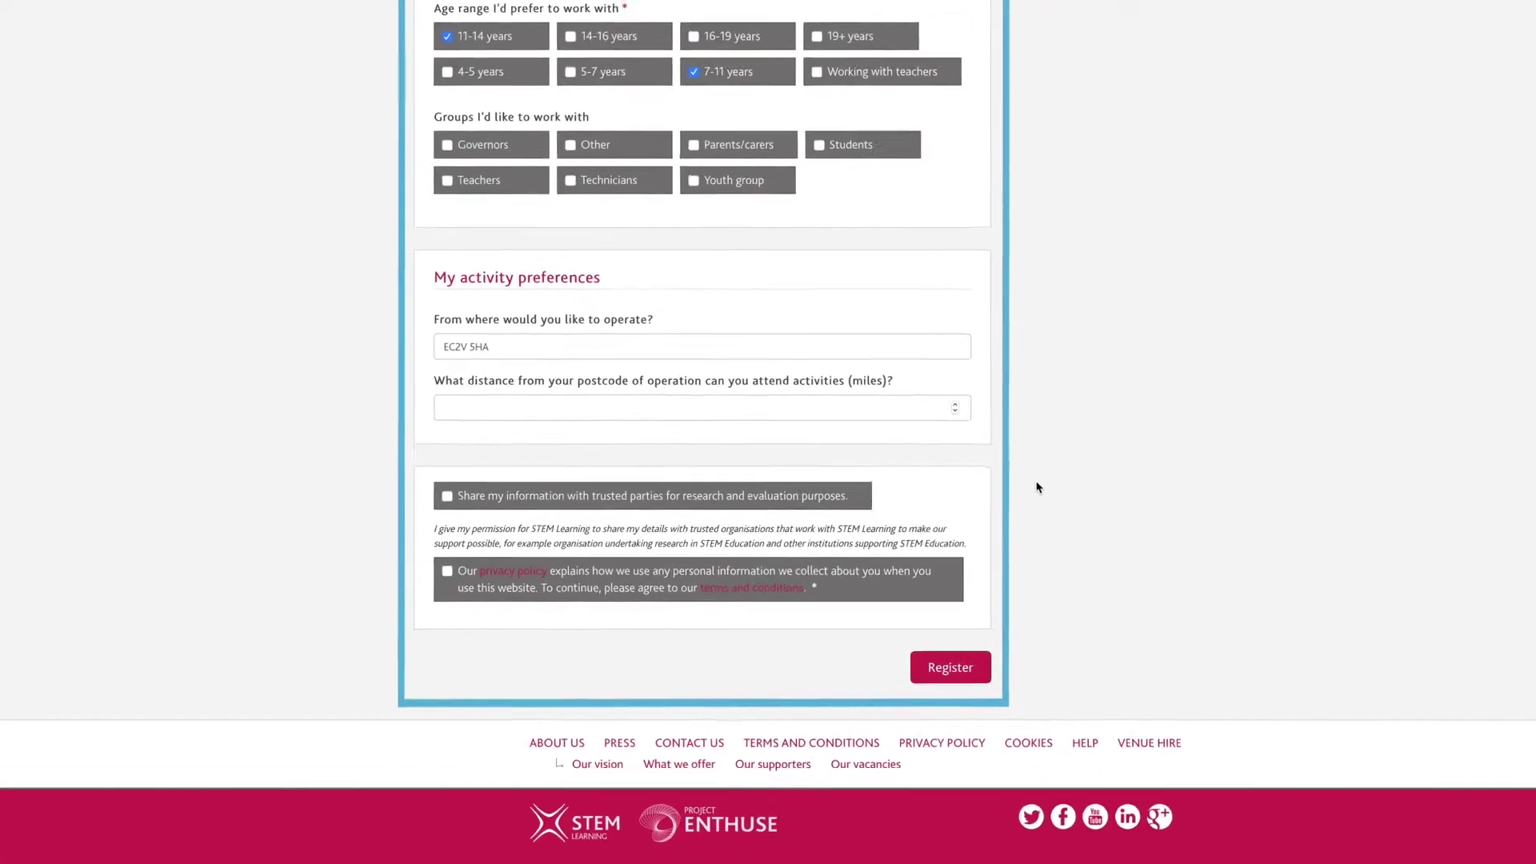
Enter a 50-mile travel distance, accept the privacy policy and terms, and submit the registration.
click(844, 440)
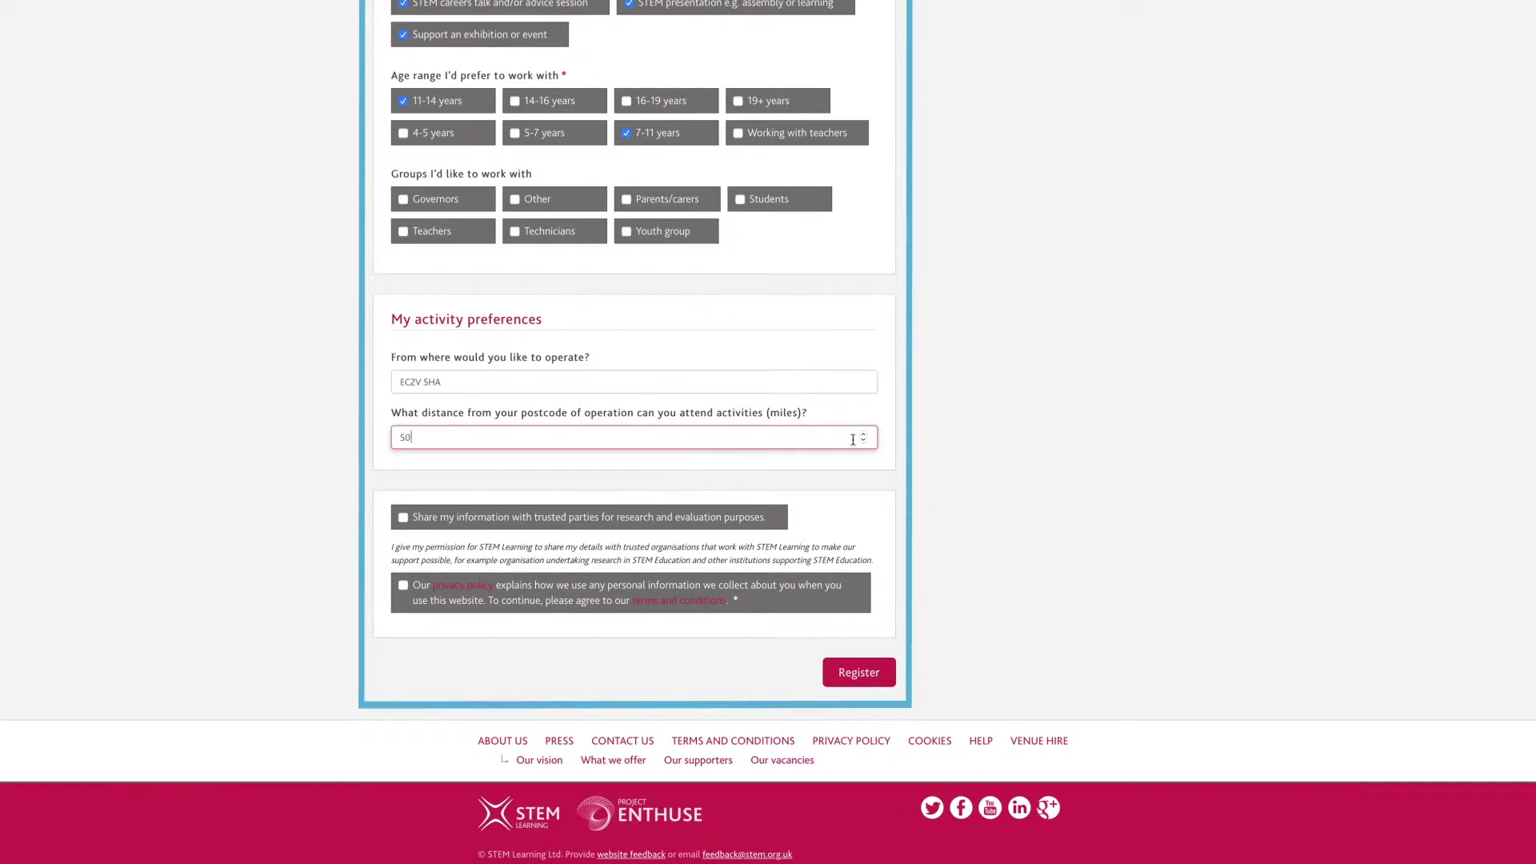
click(962, 442)
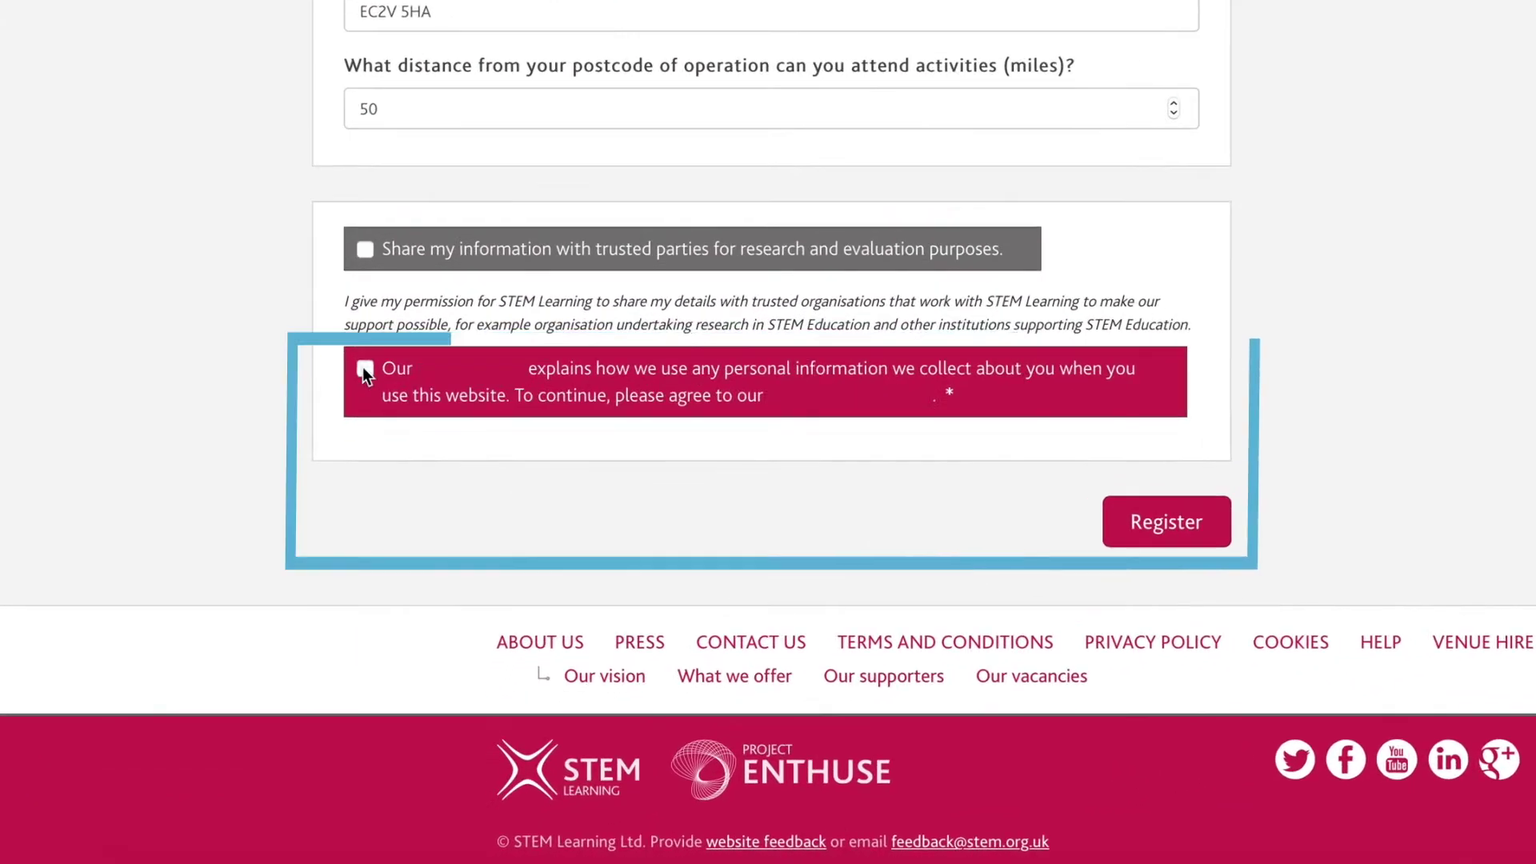
click(384, 471)
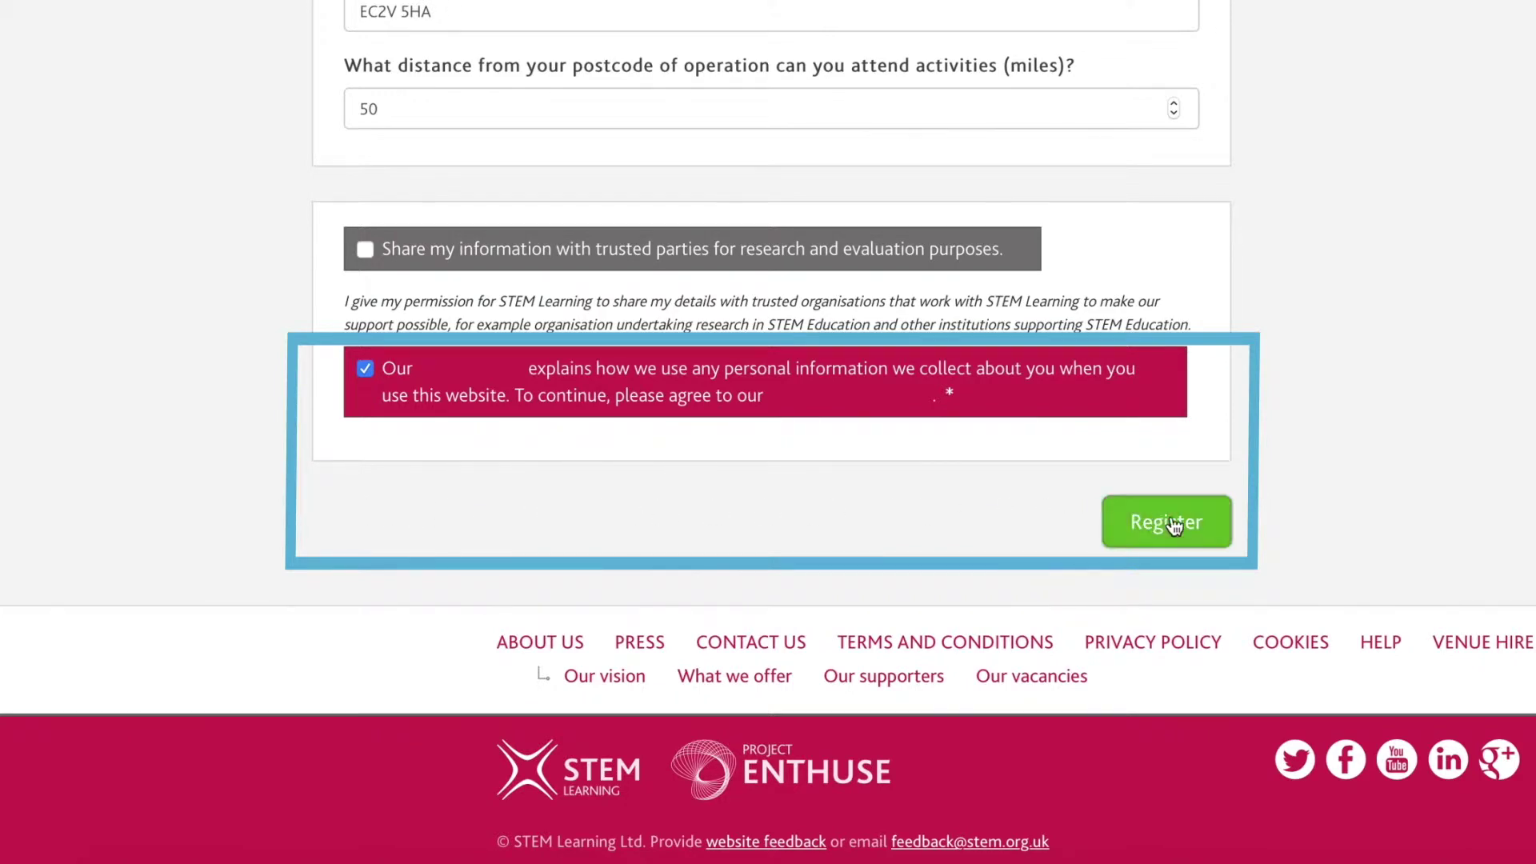
click(1208, 526)
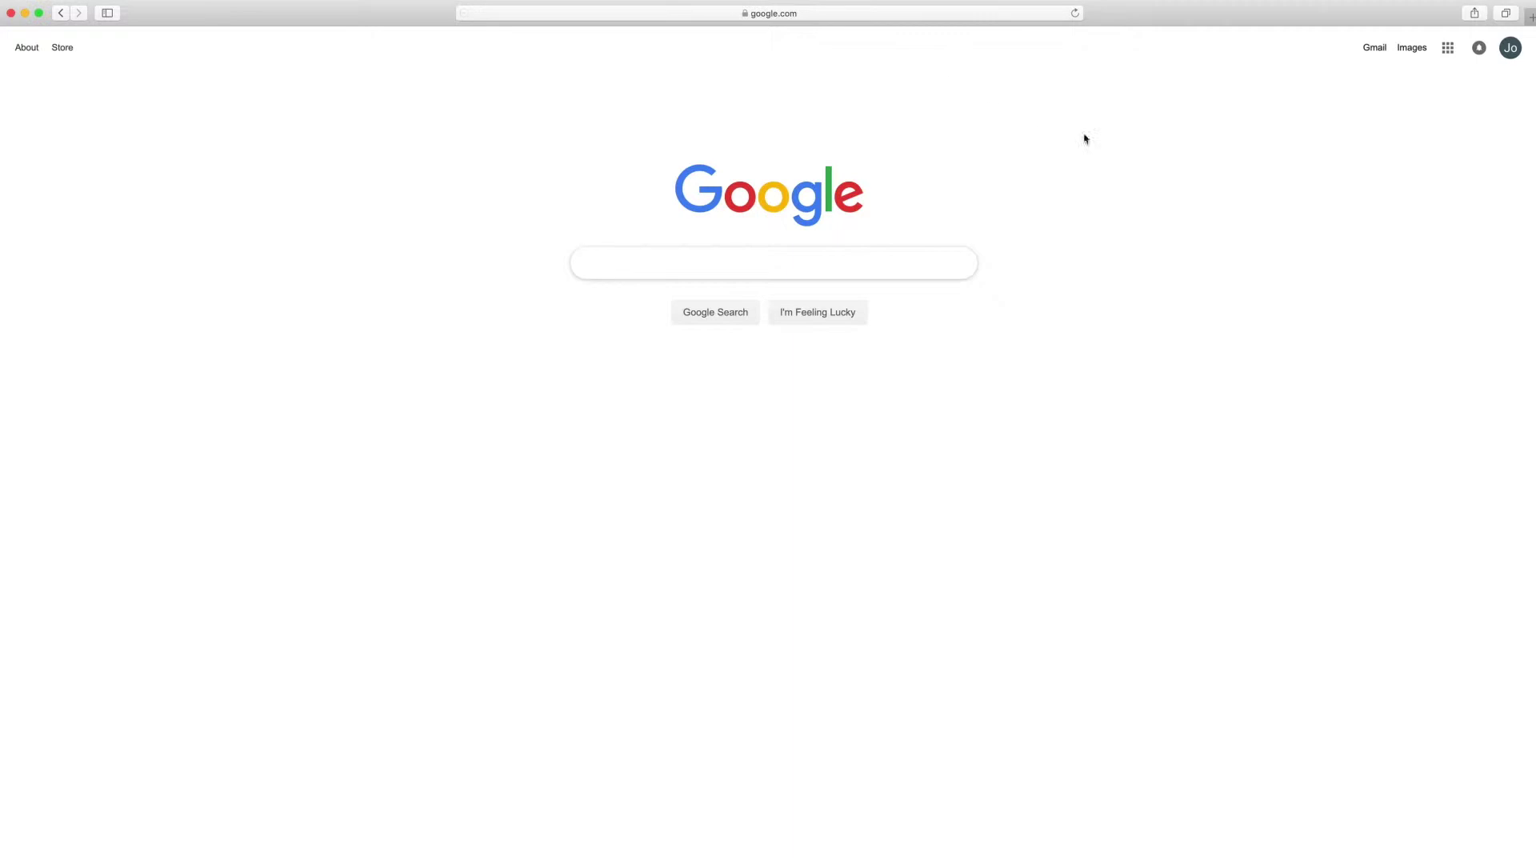
Go to Gmail from the Google apps grid and read the Welcome to the STEM Ambassadors programme email.
click(1448, 50)
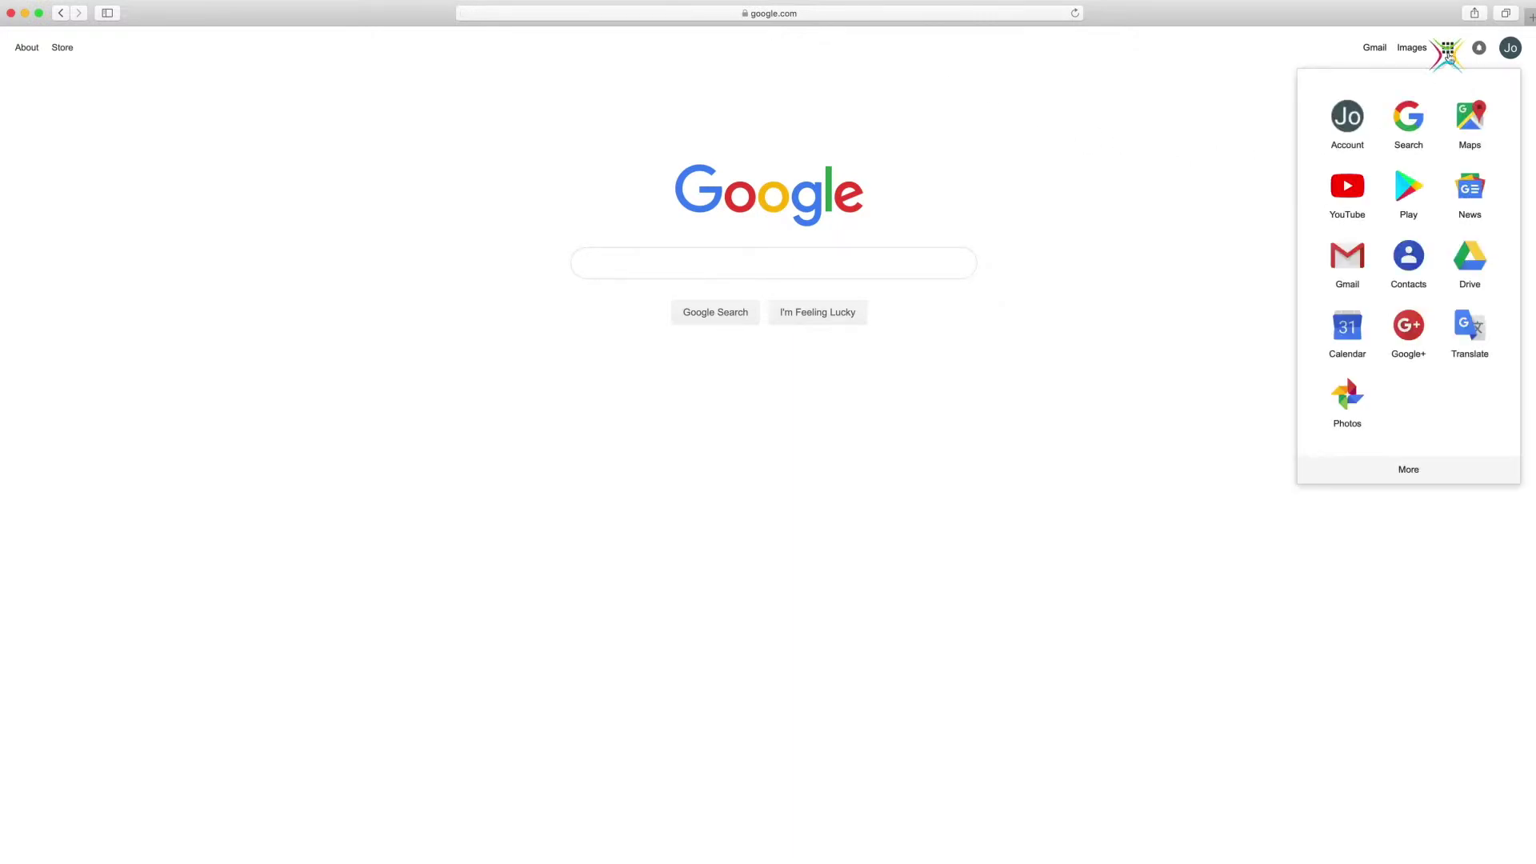
click(1358, 259)
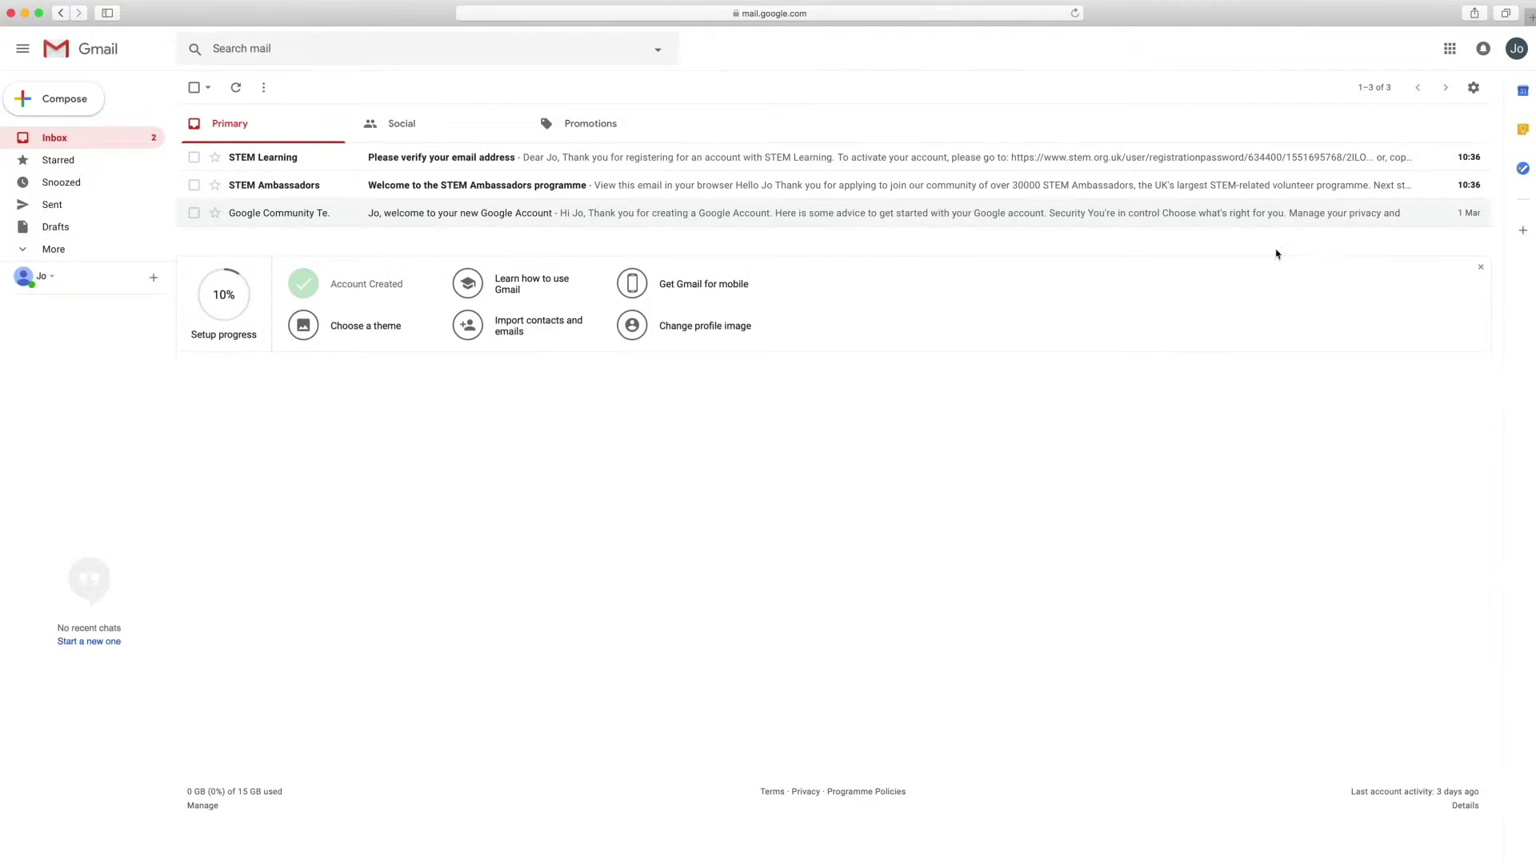
click(539, 157)
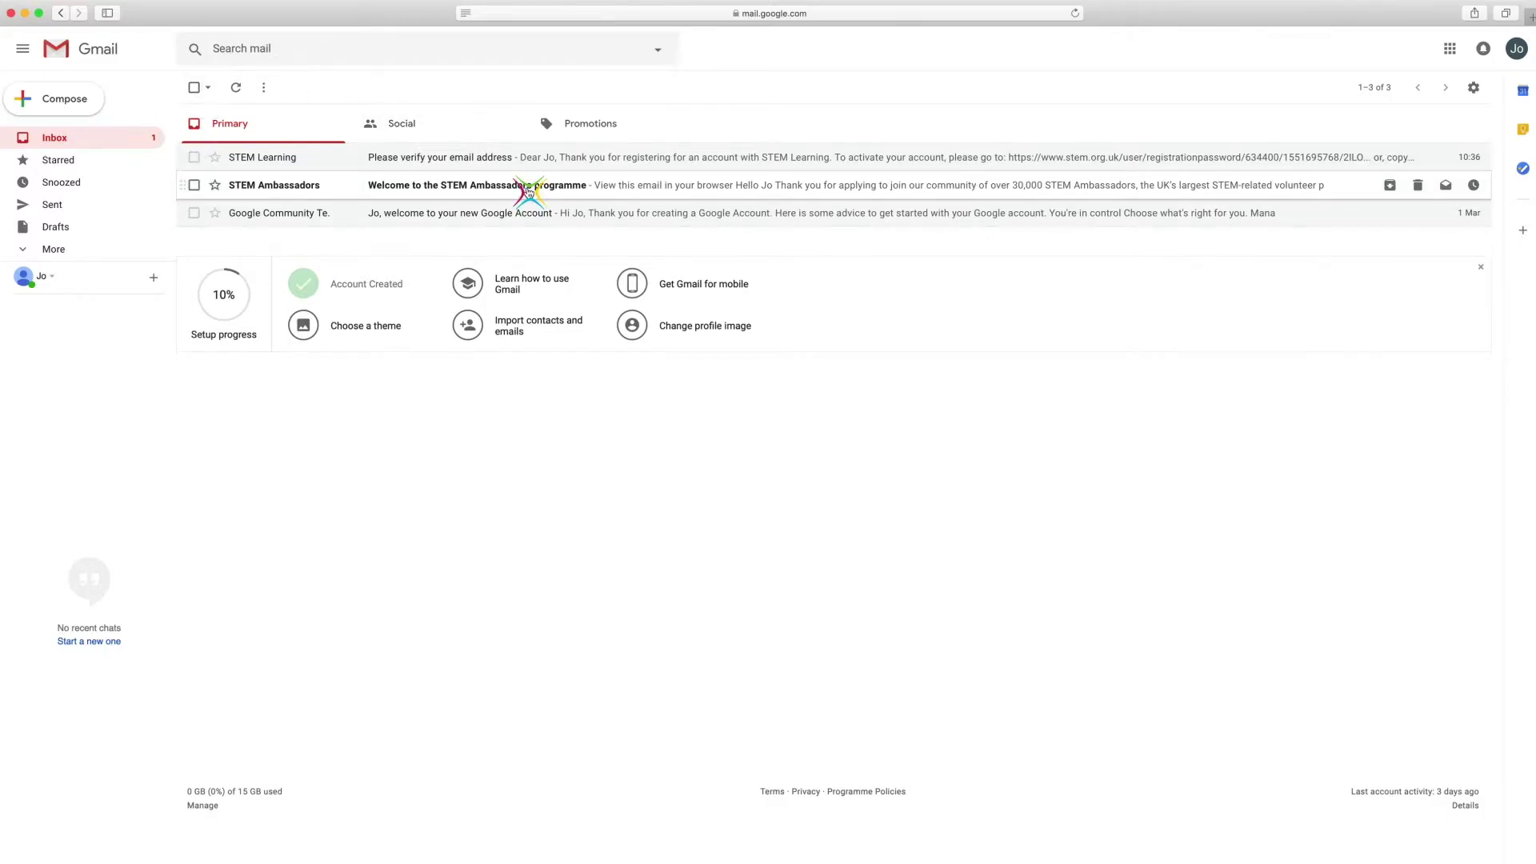
click(528, 192)
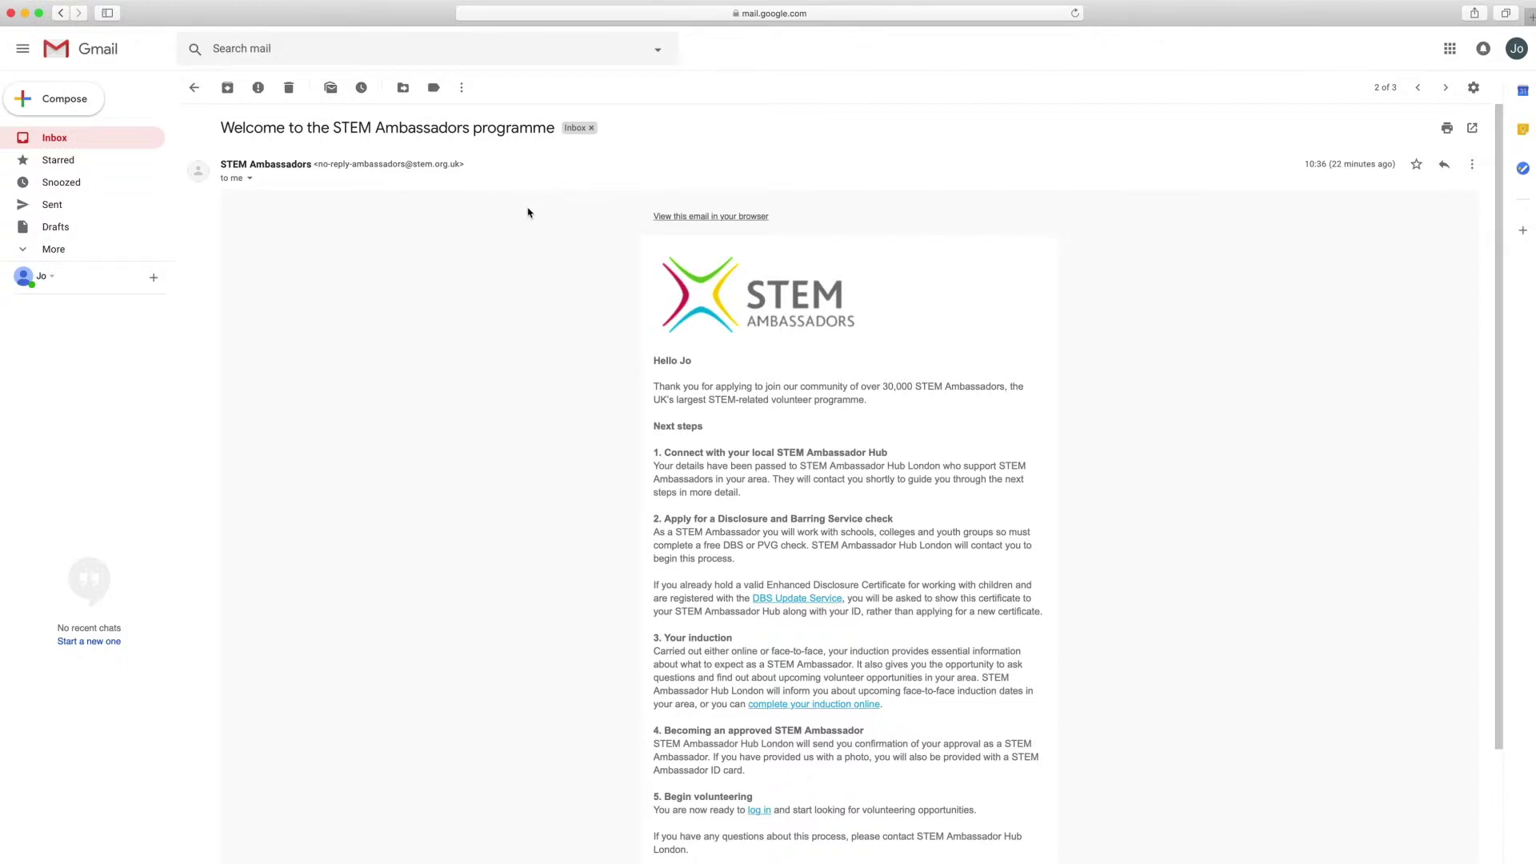
scroll(528, 215, down, 3)
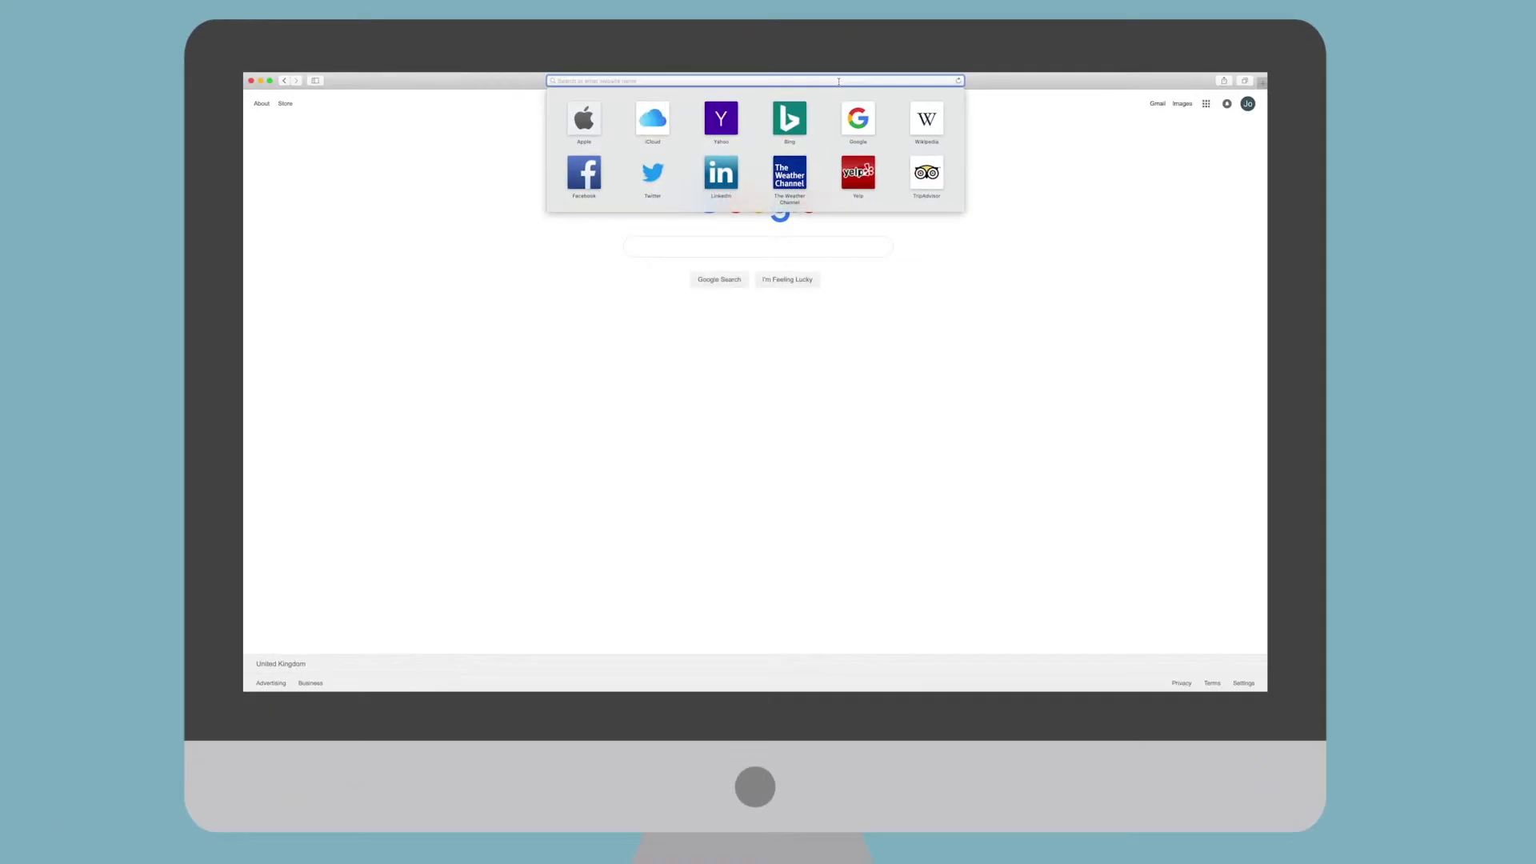
text(w)
text(ww.ste)
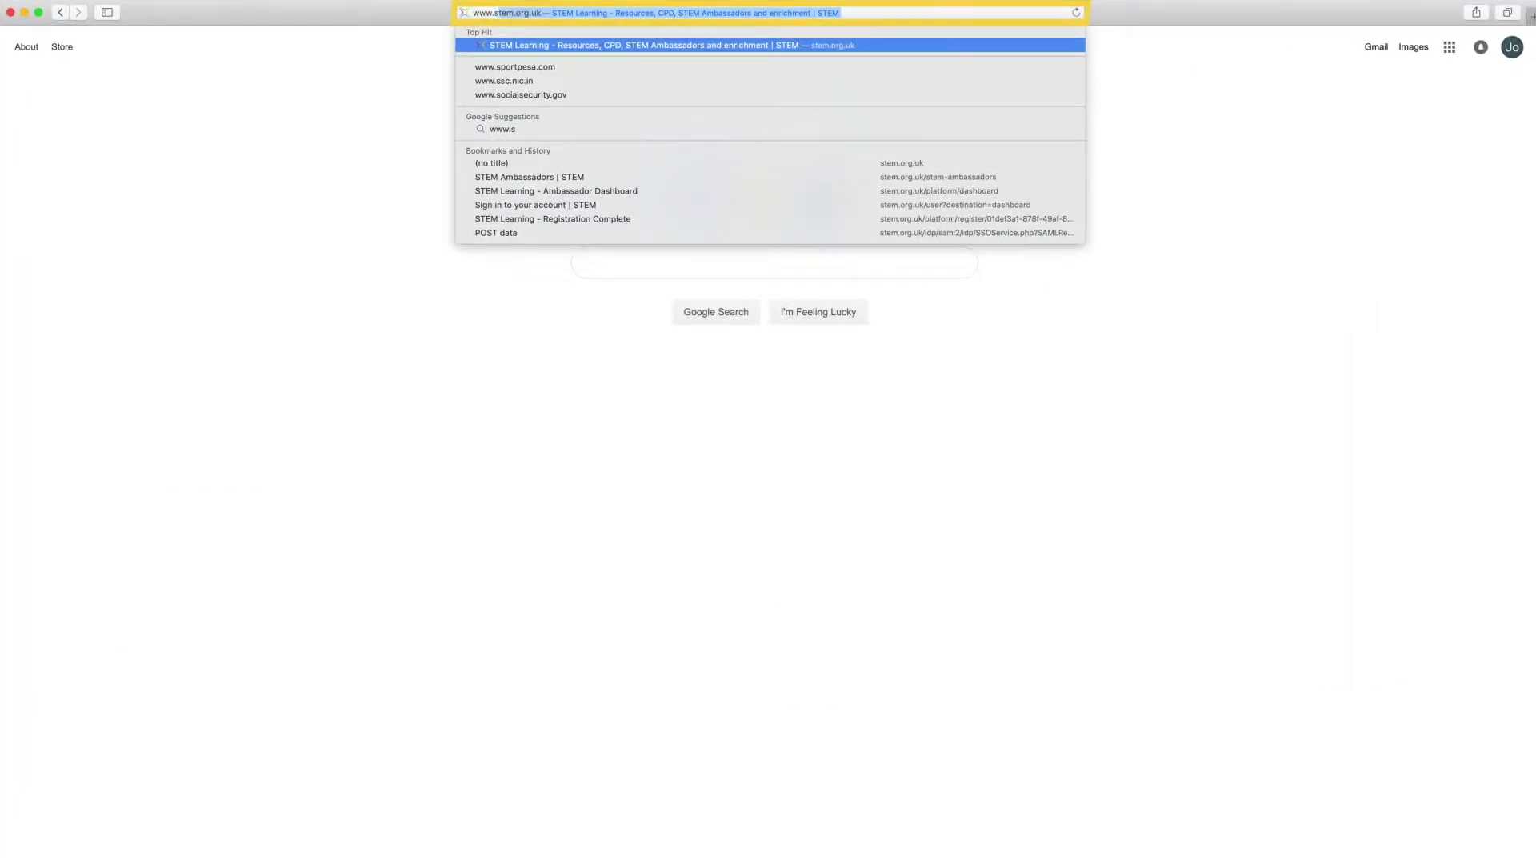
text(m.org)
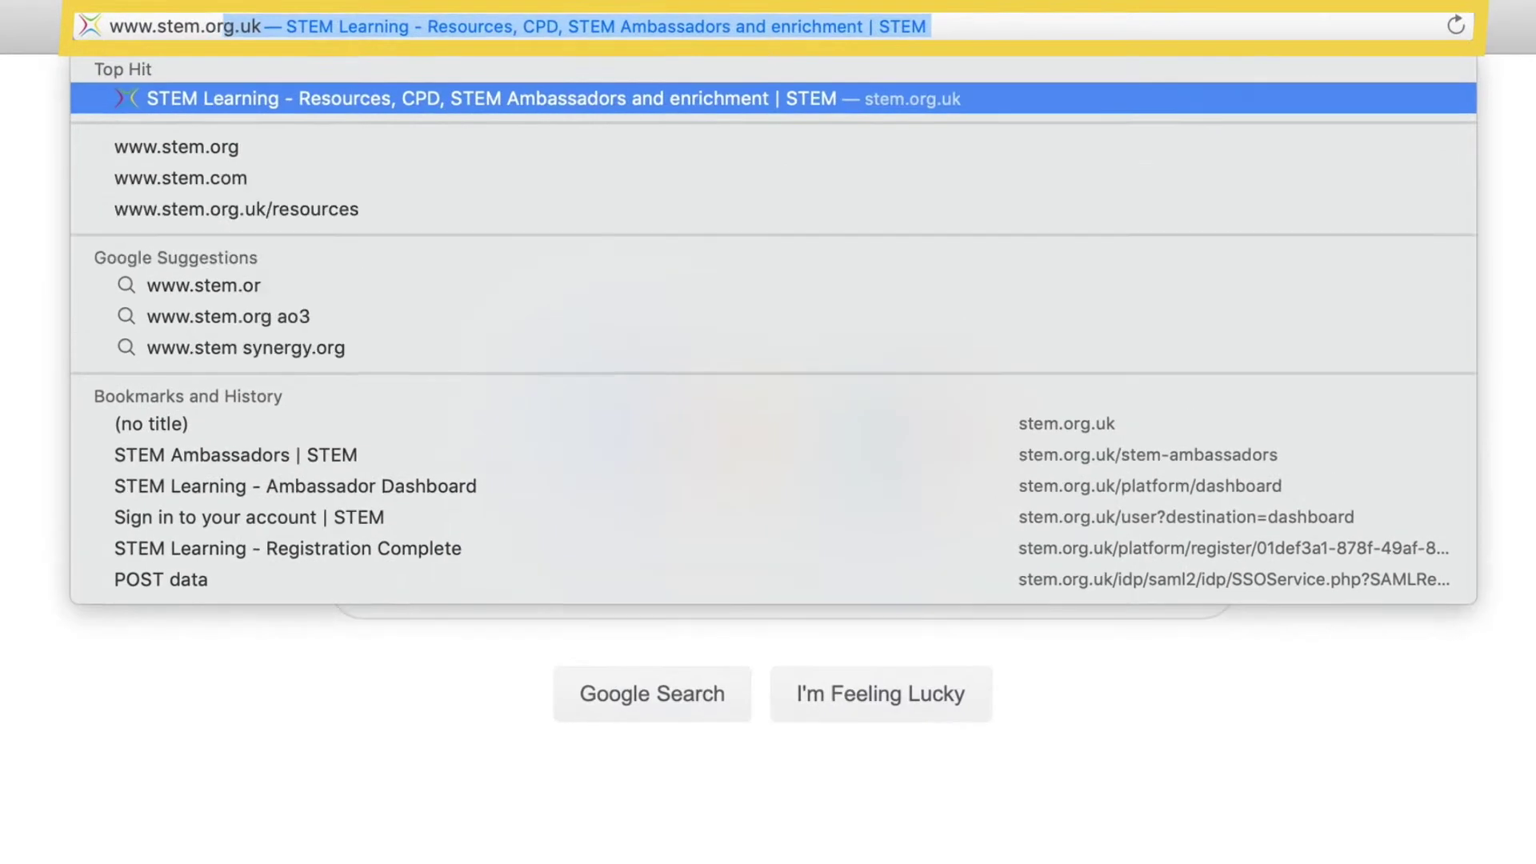
text(.uk)
key(Return)
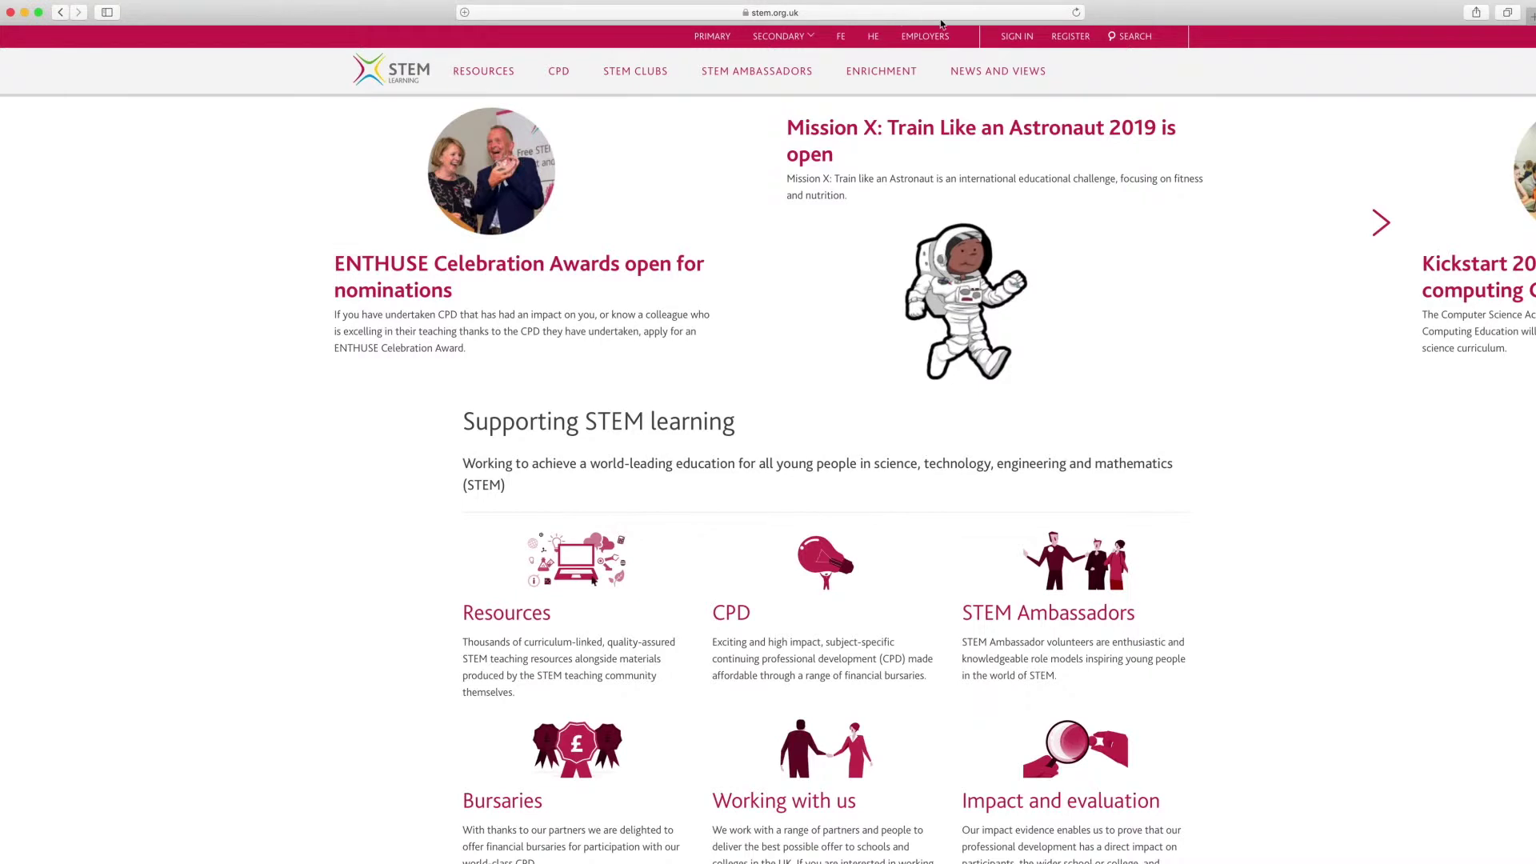
click(1024, 37)
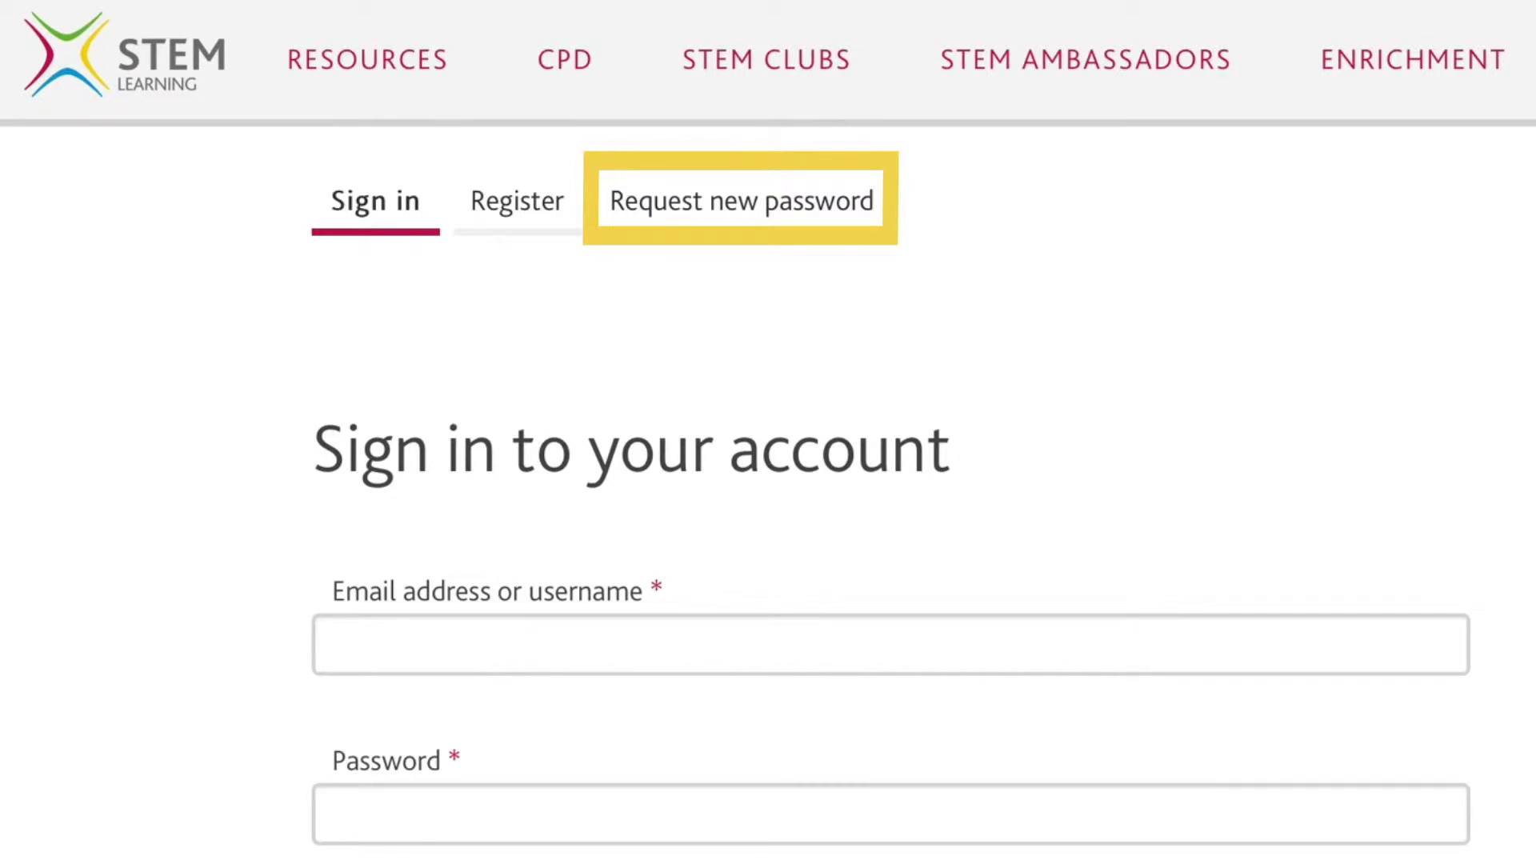
Enter the account's email address and password, then sign in.
click(1361, 635)
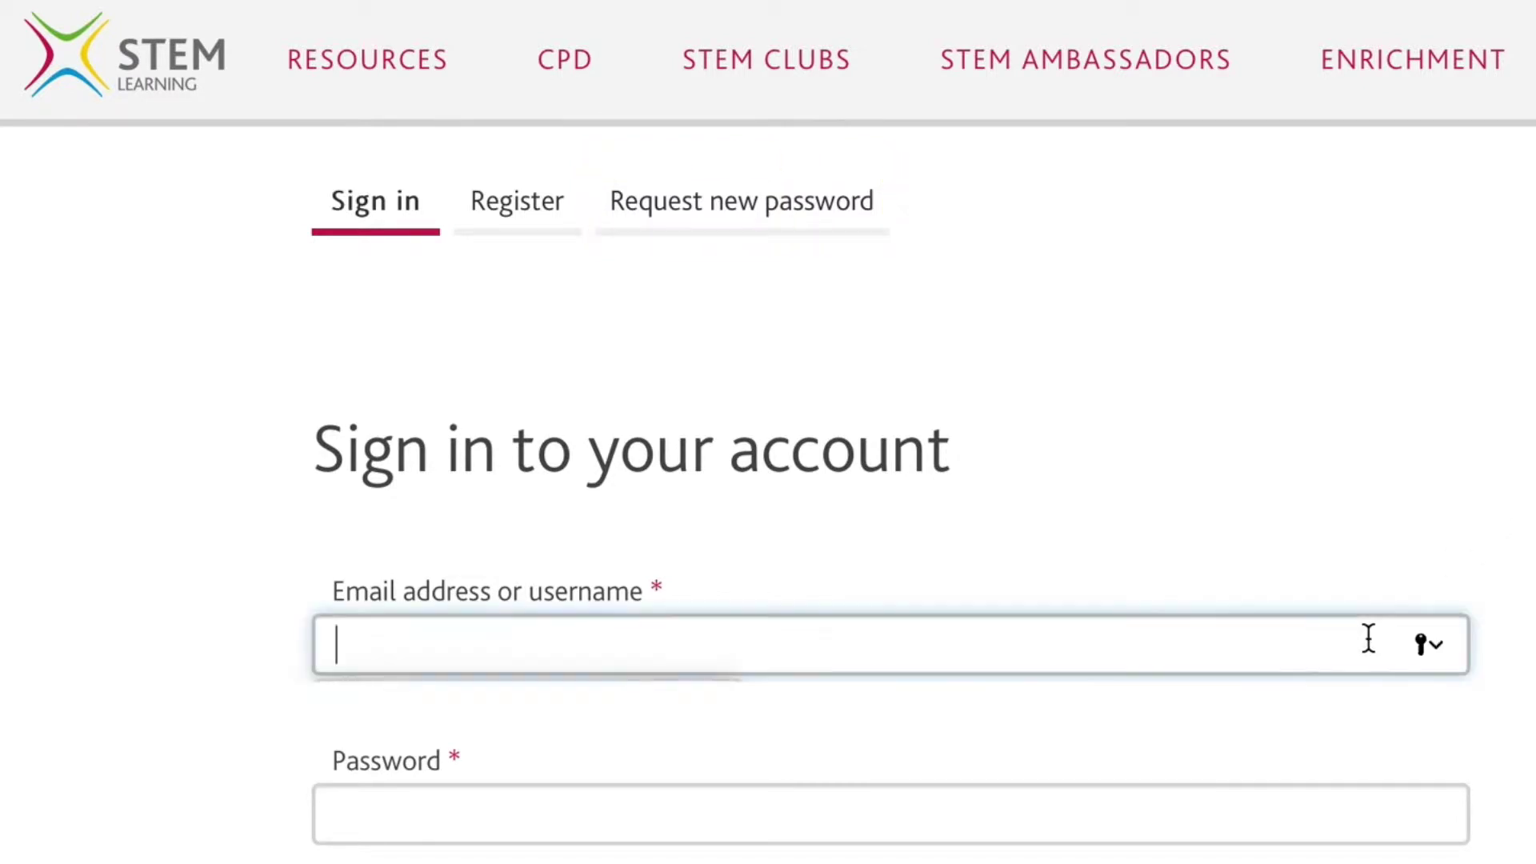
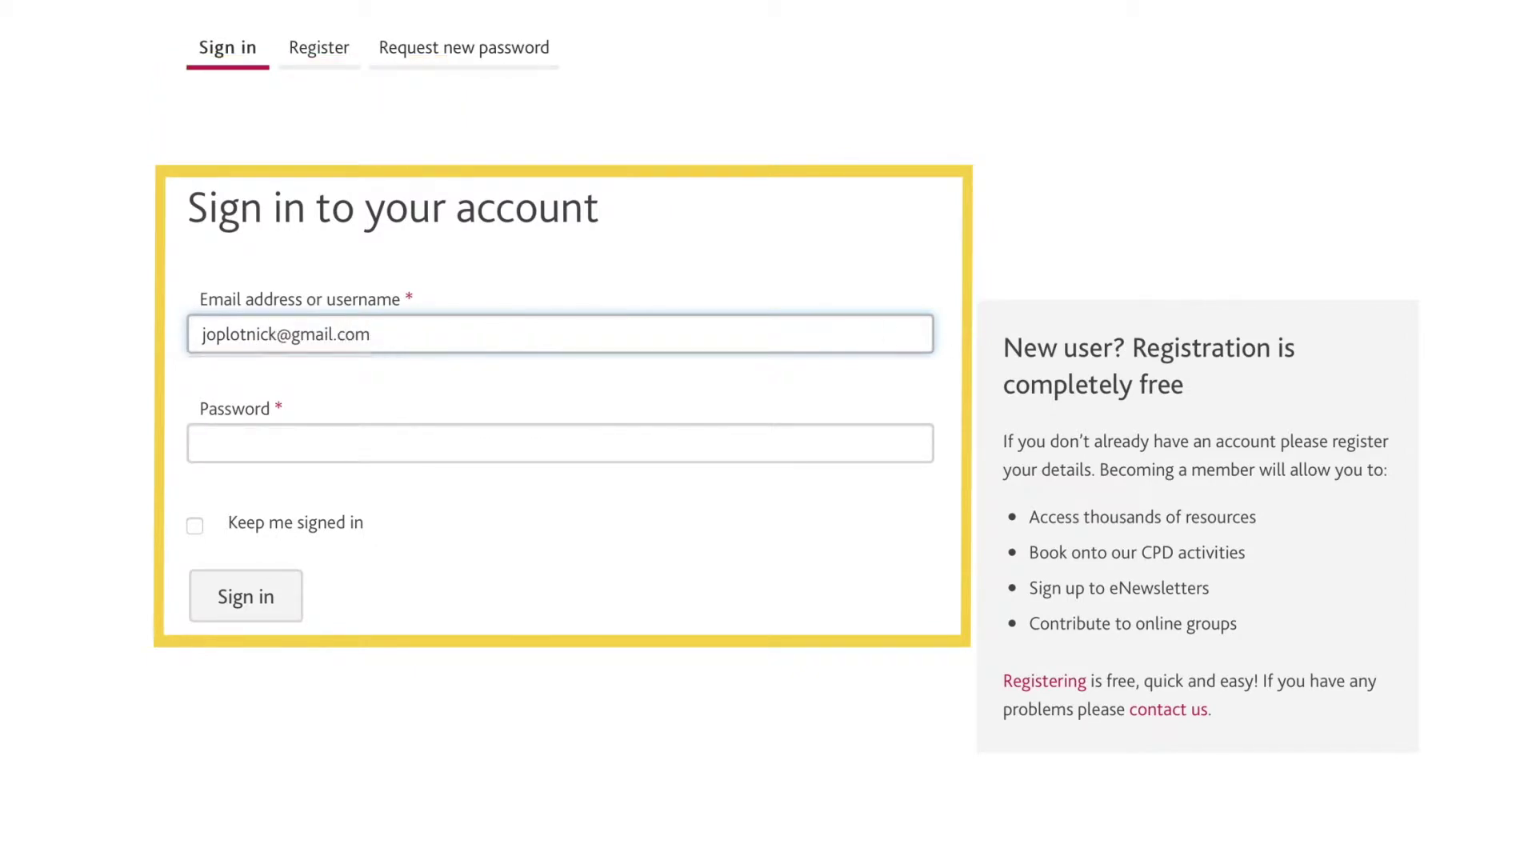
key(Tab)
text(••)
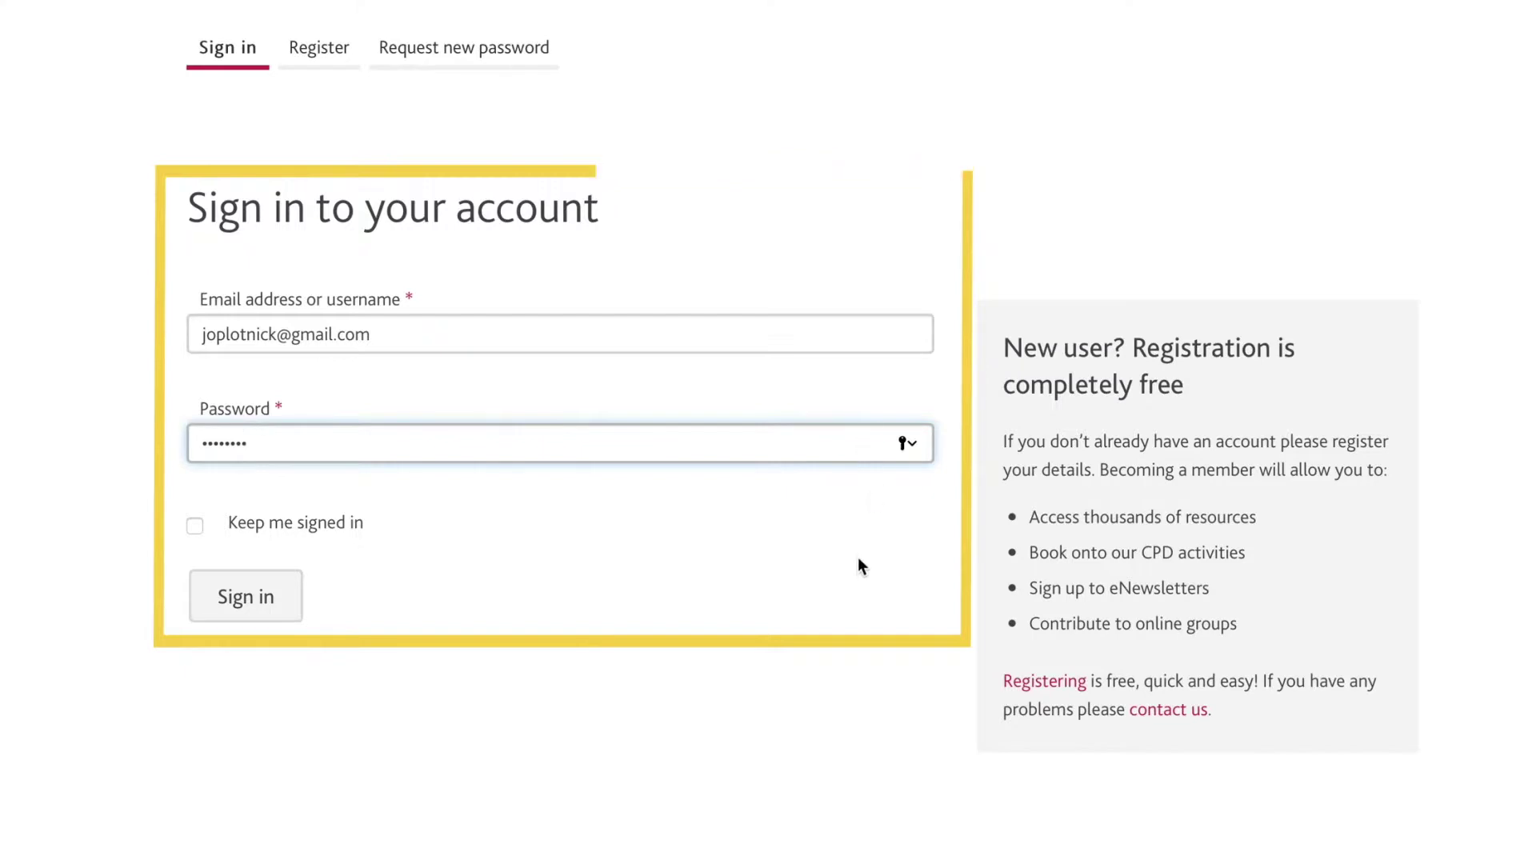
click(282, 598)
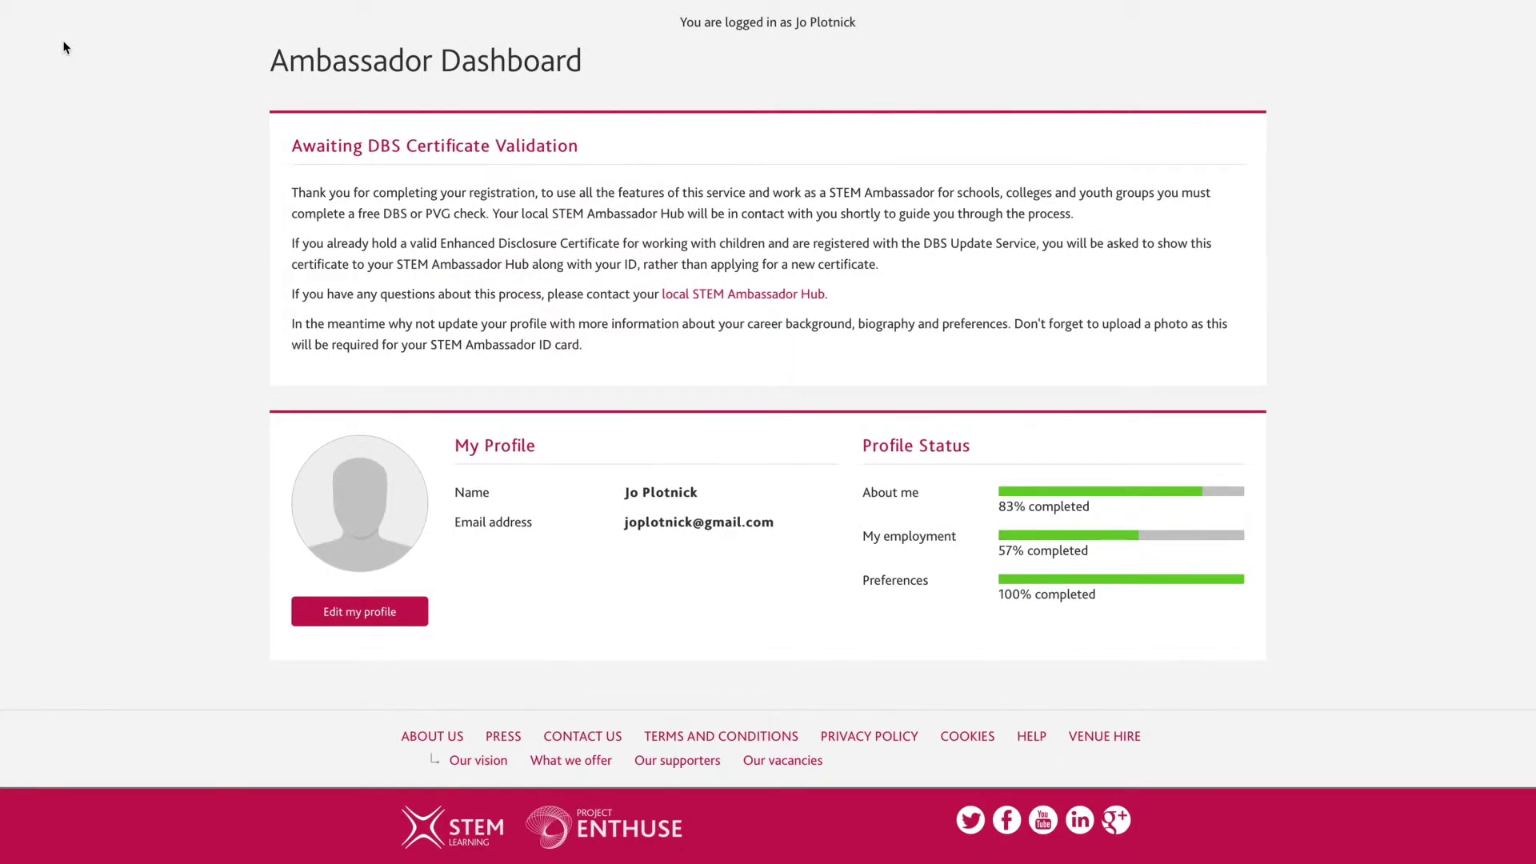
Go to the My resources page from the Ambassador Dashboard sidebar.
mouse_move(80, 122)
click(122, 158)
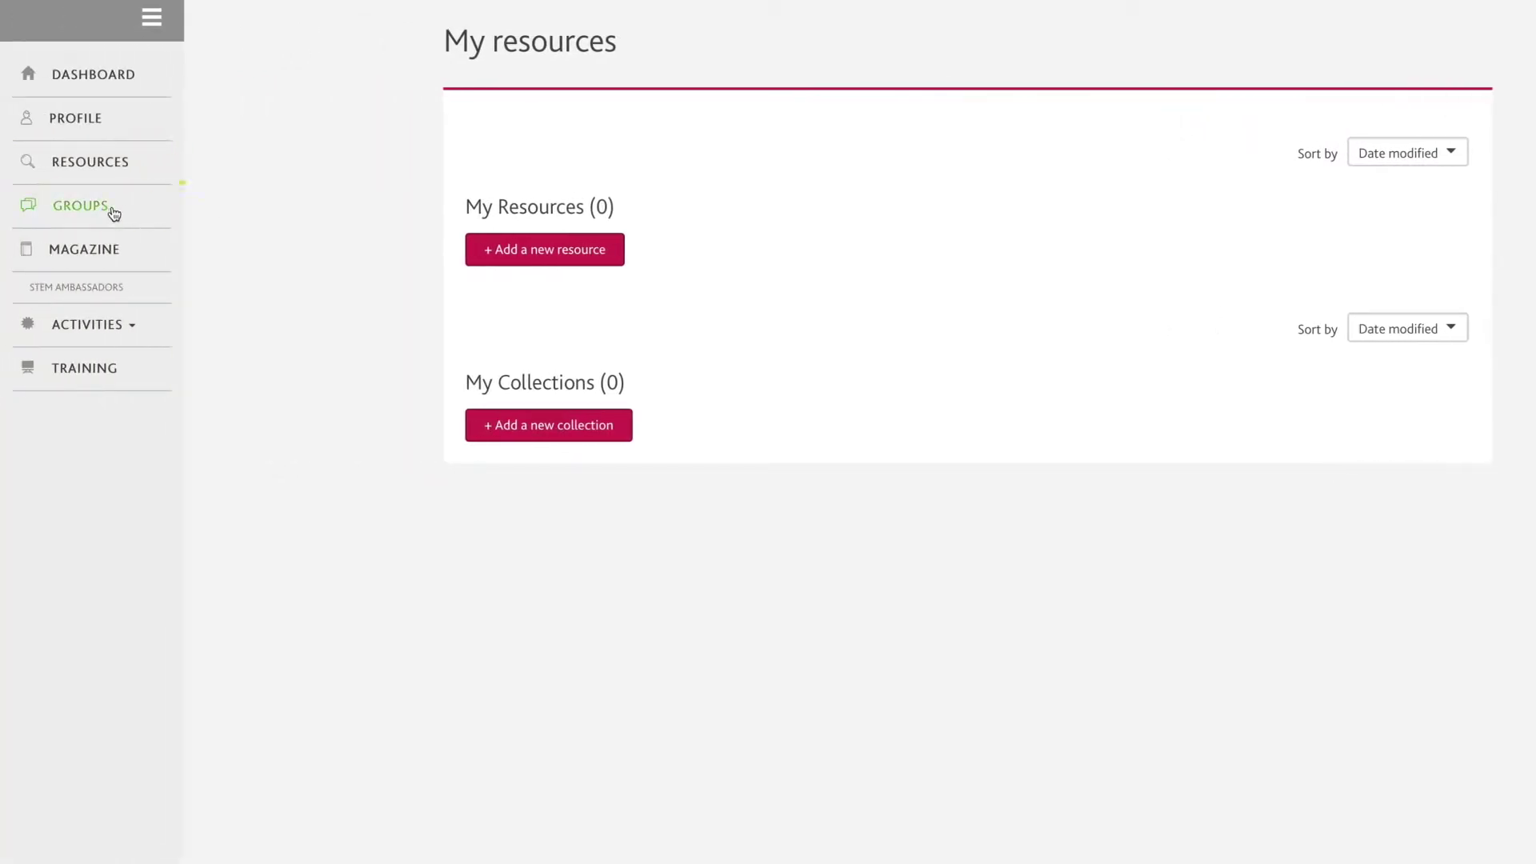
Look at the Groups and Magazine pages, then open the ambassador profile's About me details.
click(112, 212)
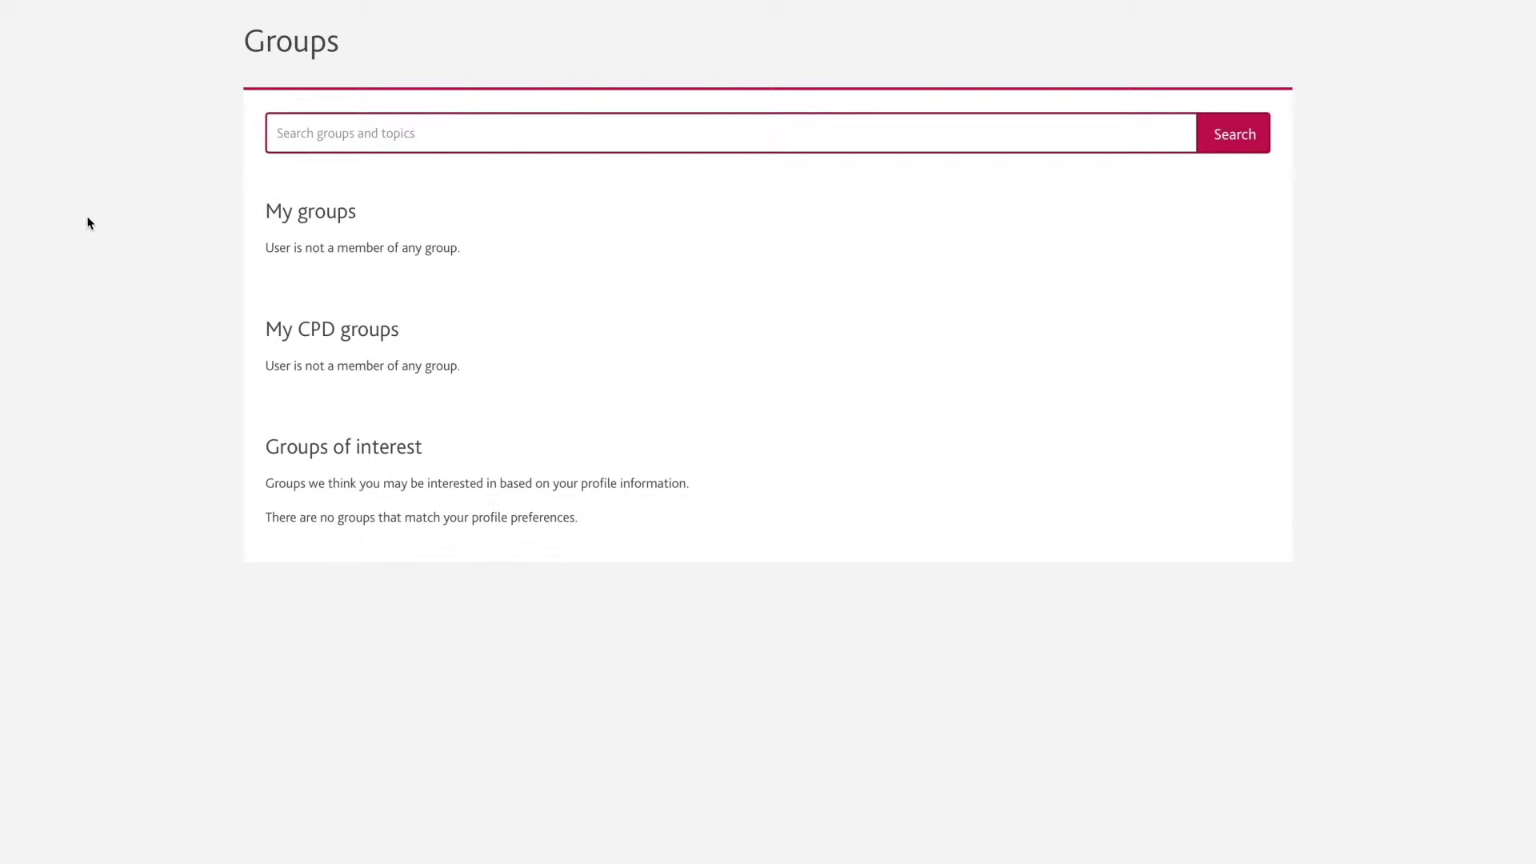
click(125, 255)
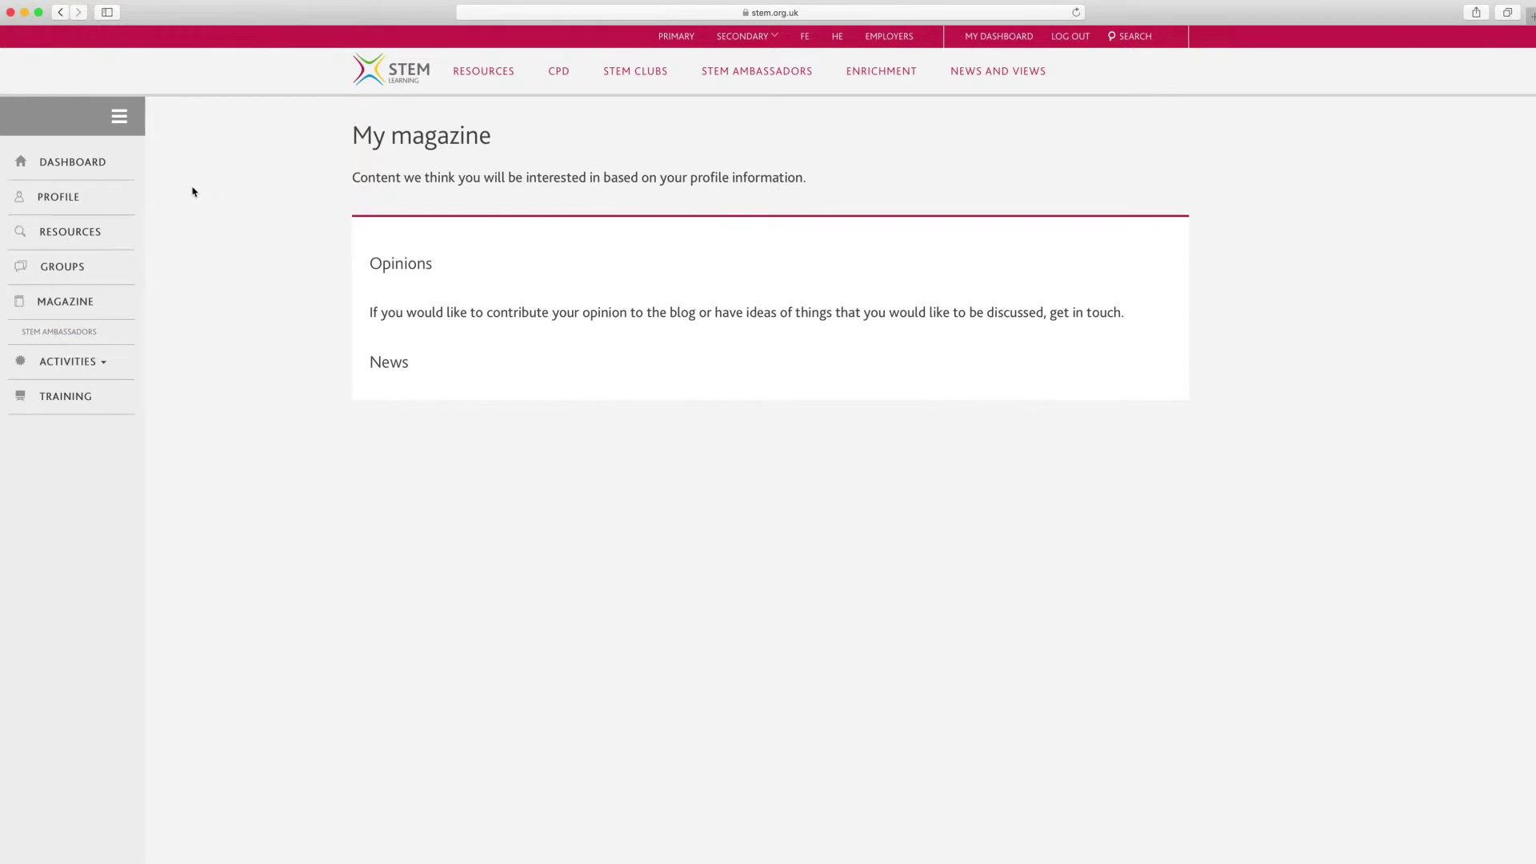
click(113, 196)
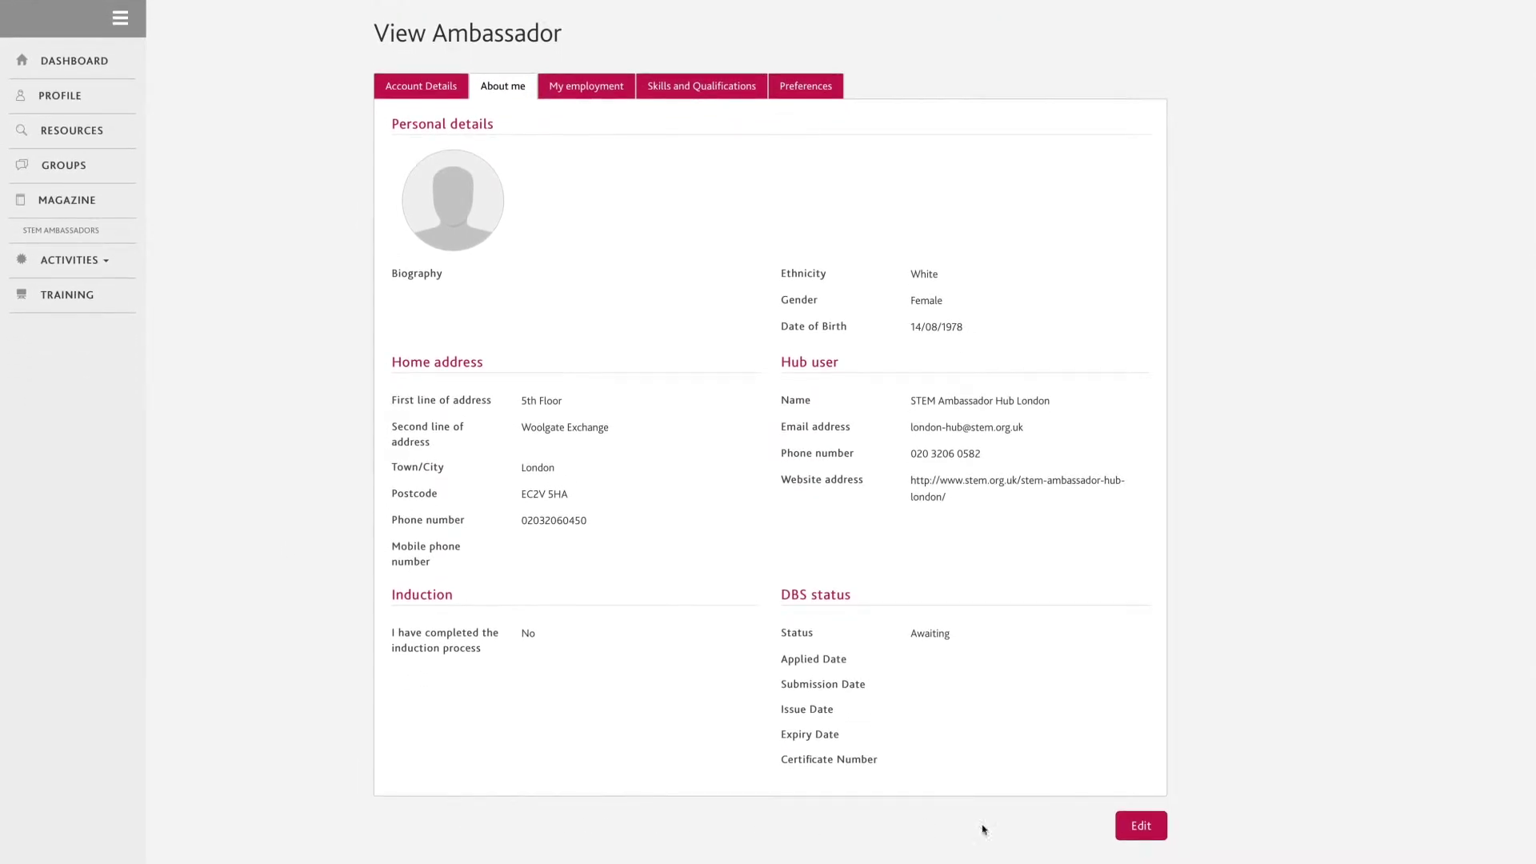
Edit the About me details, review the home address and induction fields, and submit.
click(1133, 832)
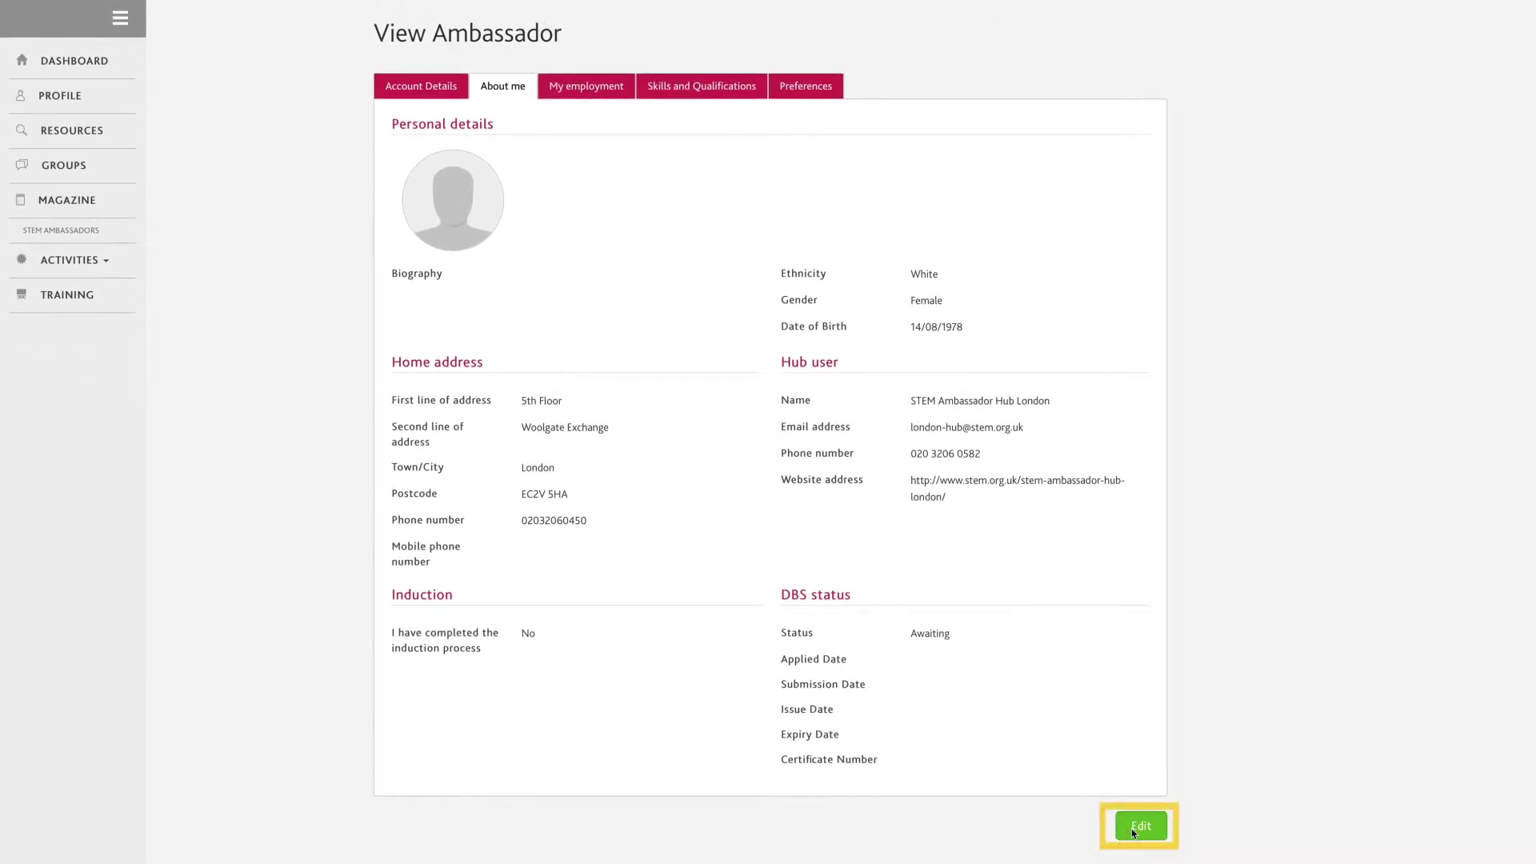
scroll(1194, 832, down, 2)
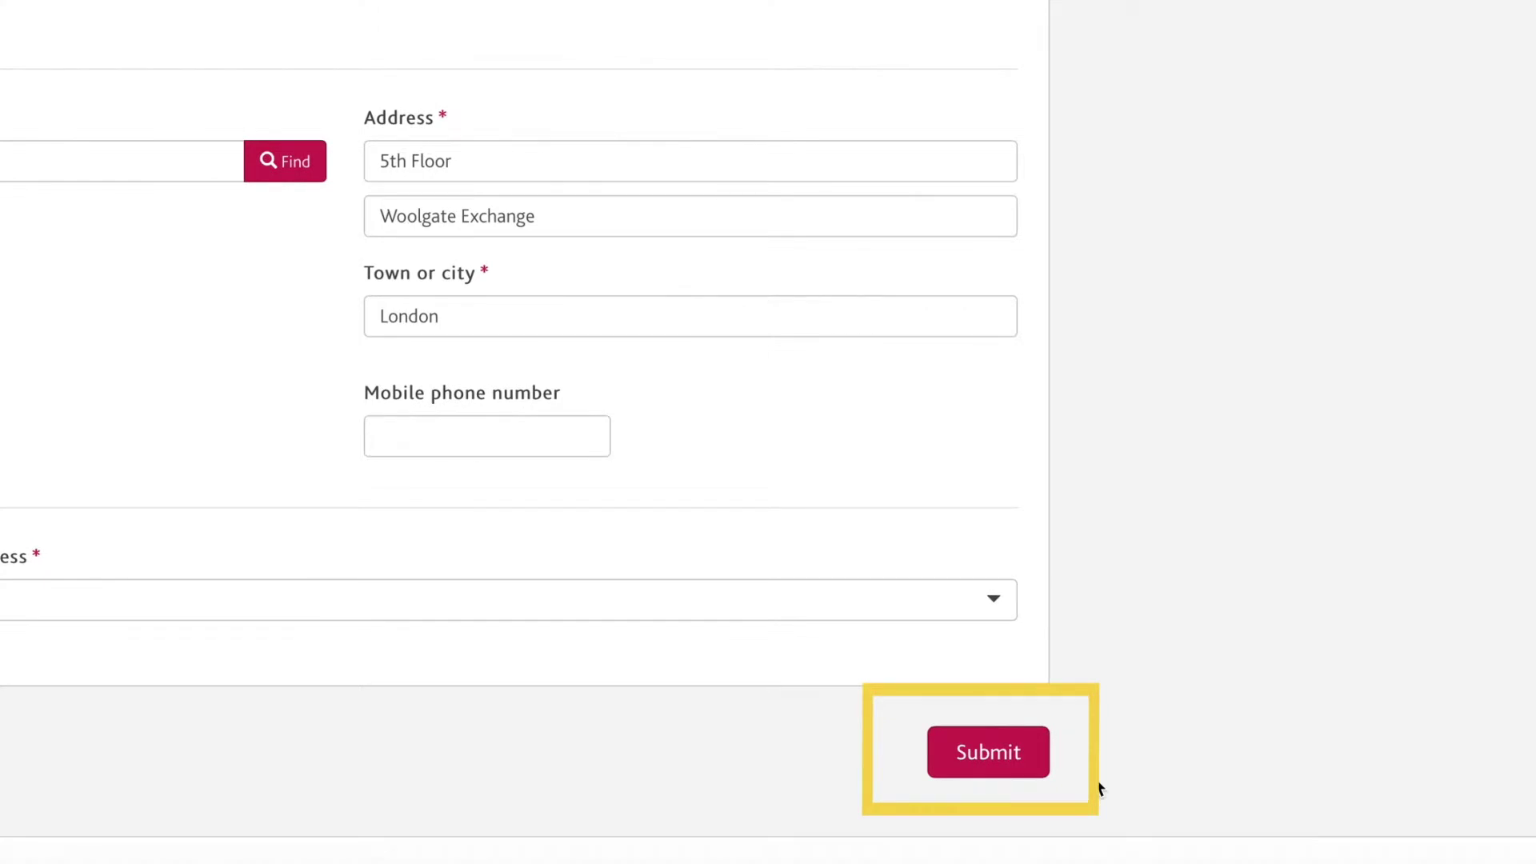
click(1006, 770)
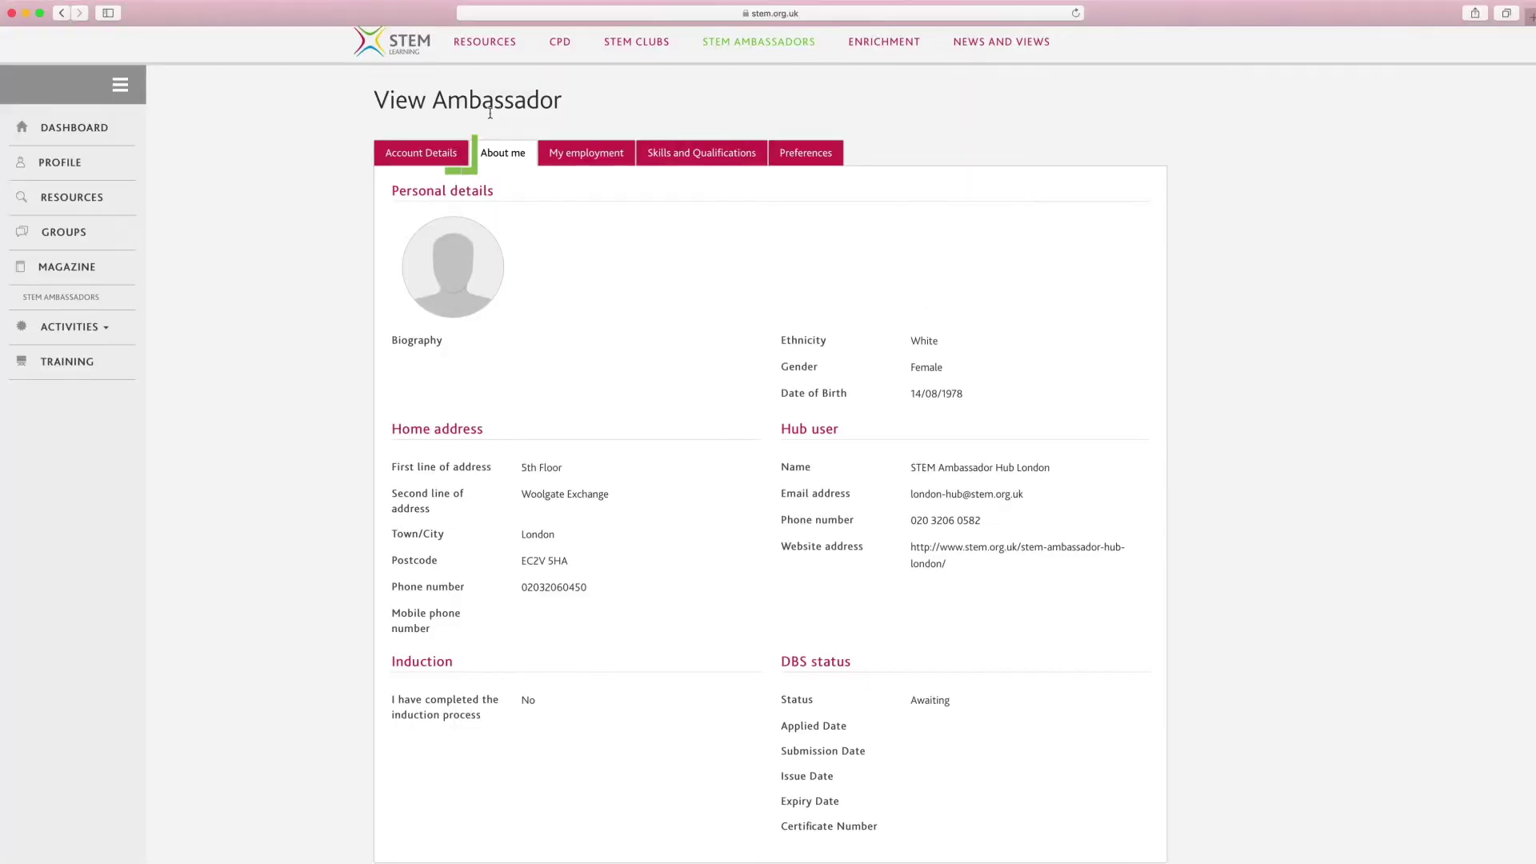
Review the Account Details tab by scrolling through the Update Ambassador form.
click(437, 153)
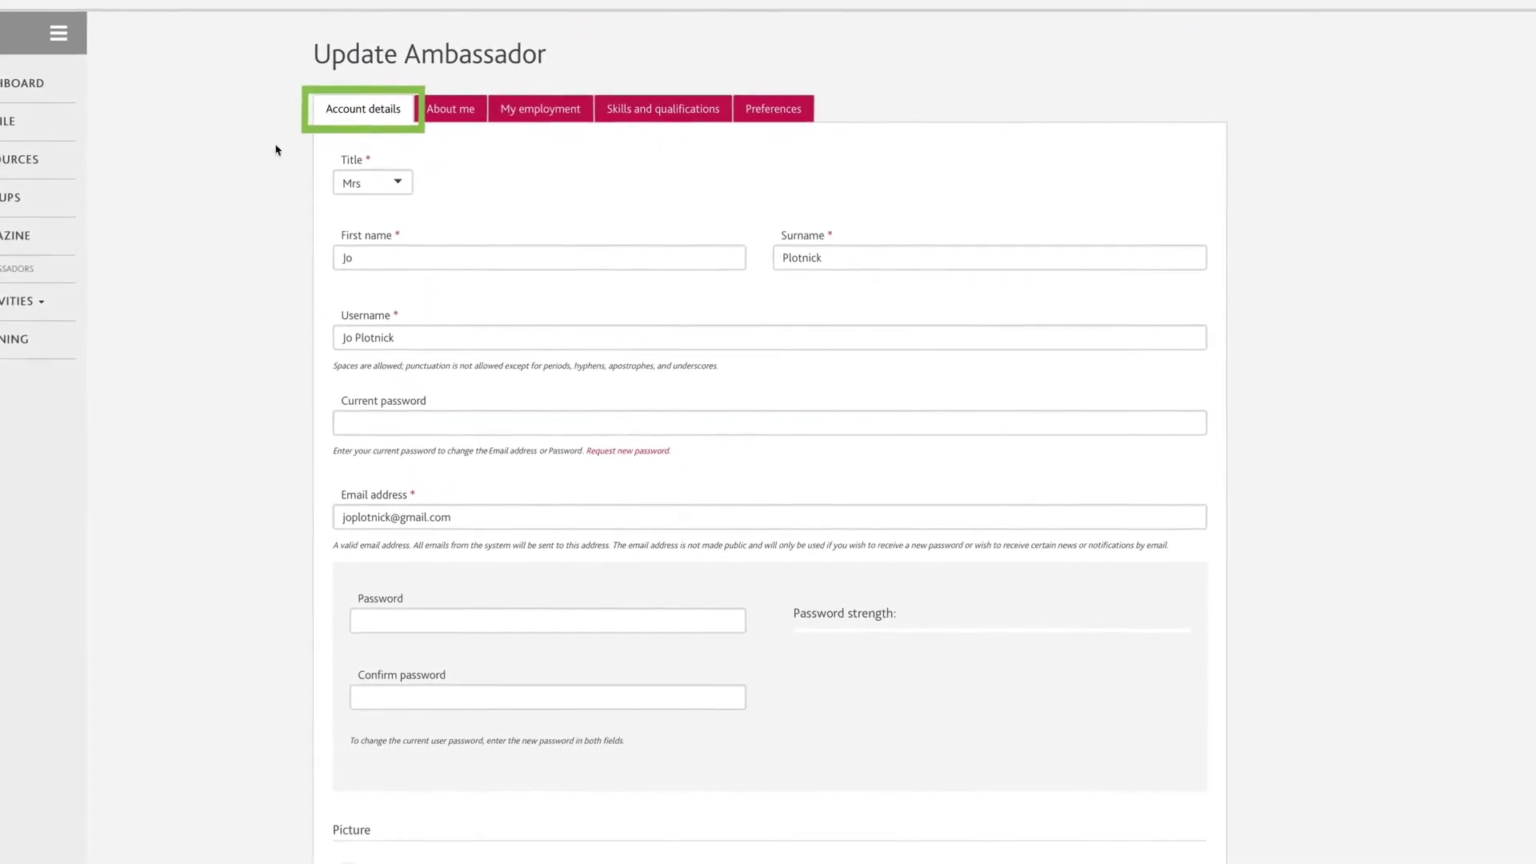
scroll(264, 224, down, 3)
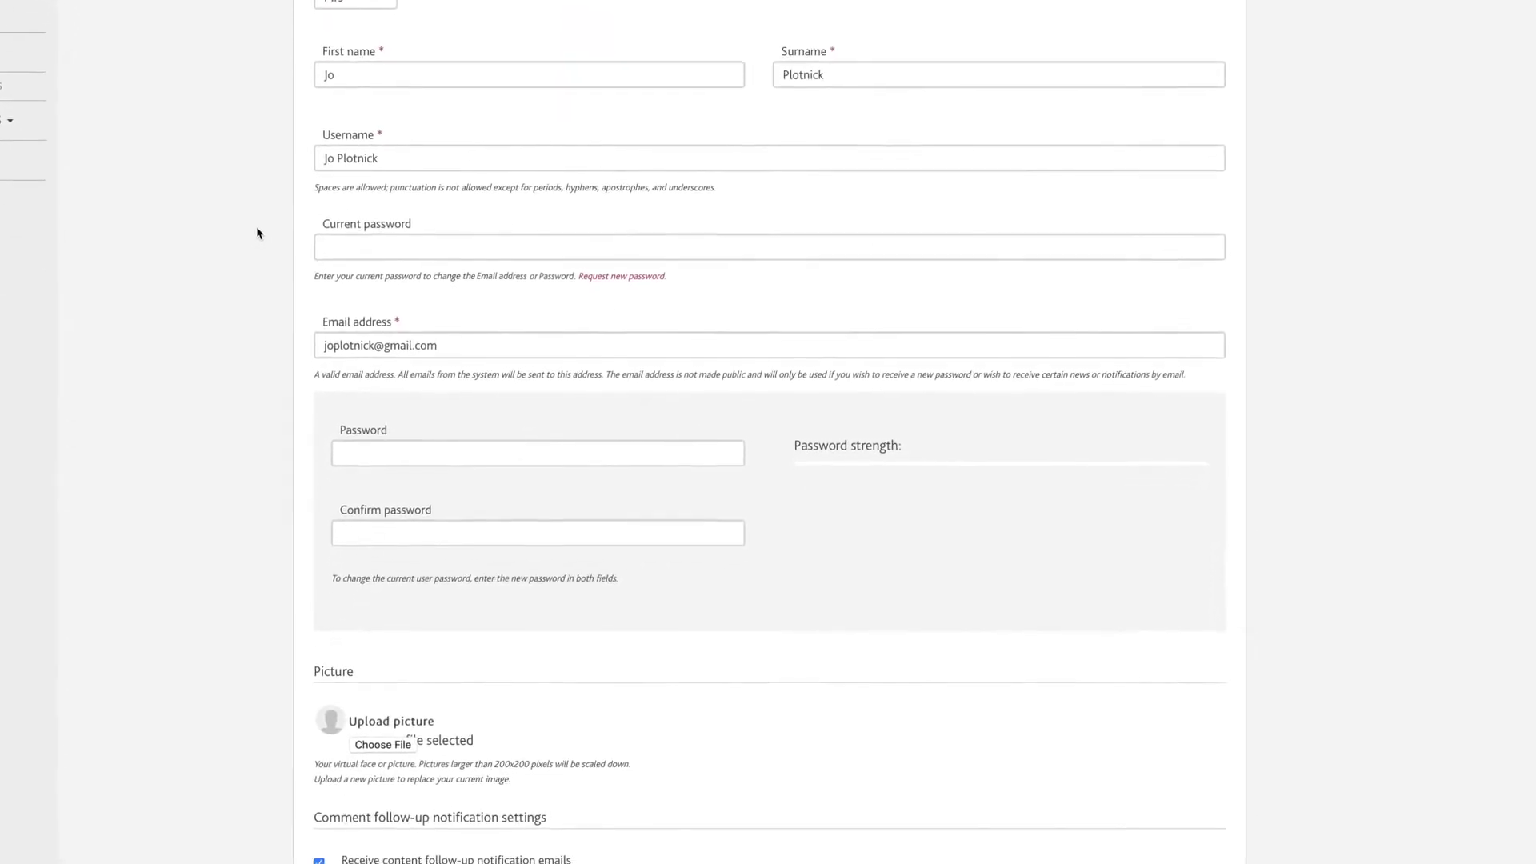
scroll(251, 225, down, 5)
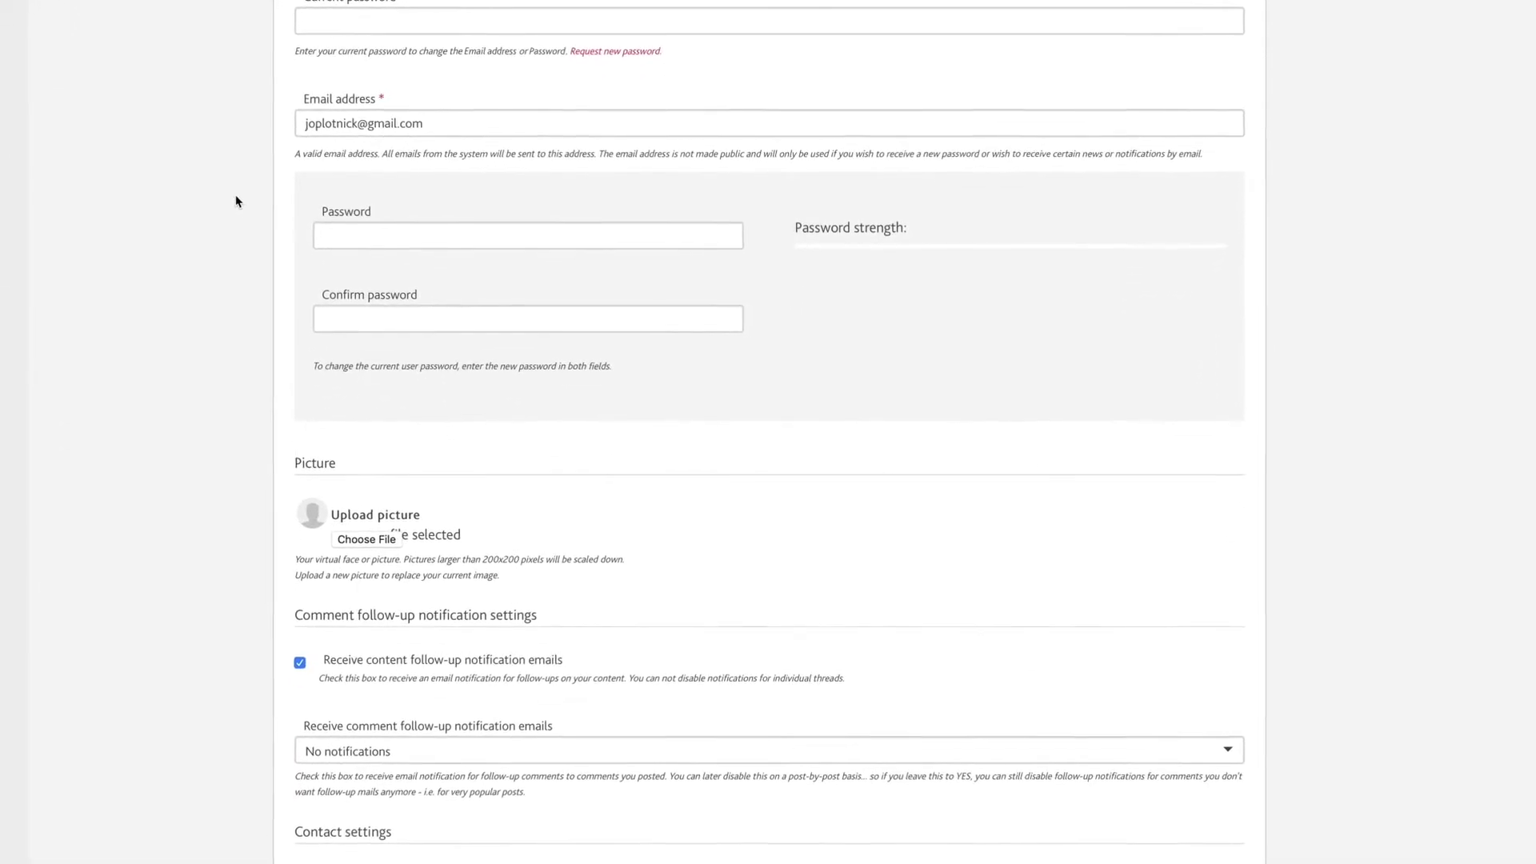
scroll(228, 188, down, 2)
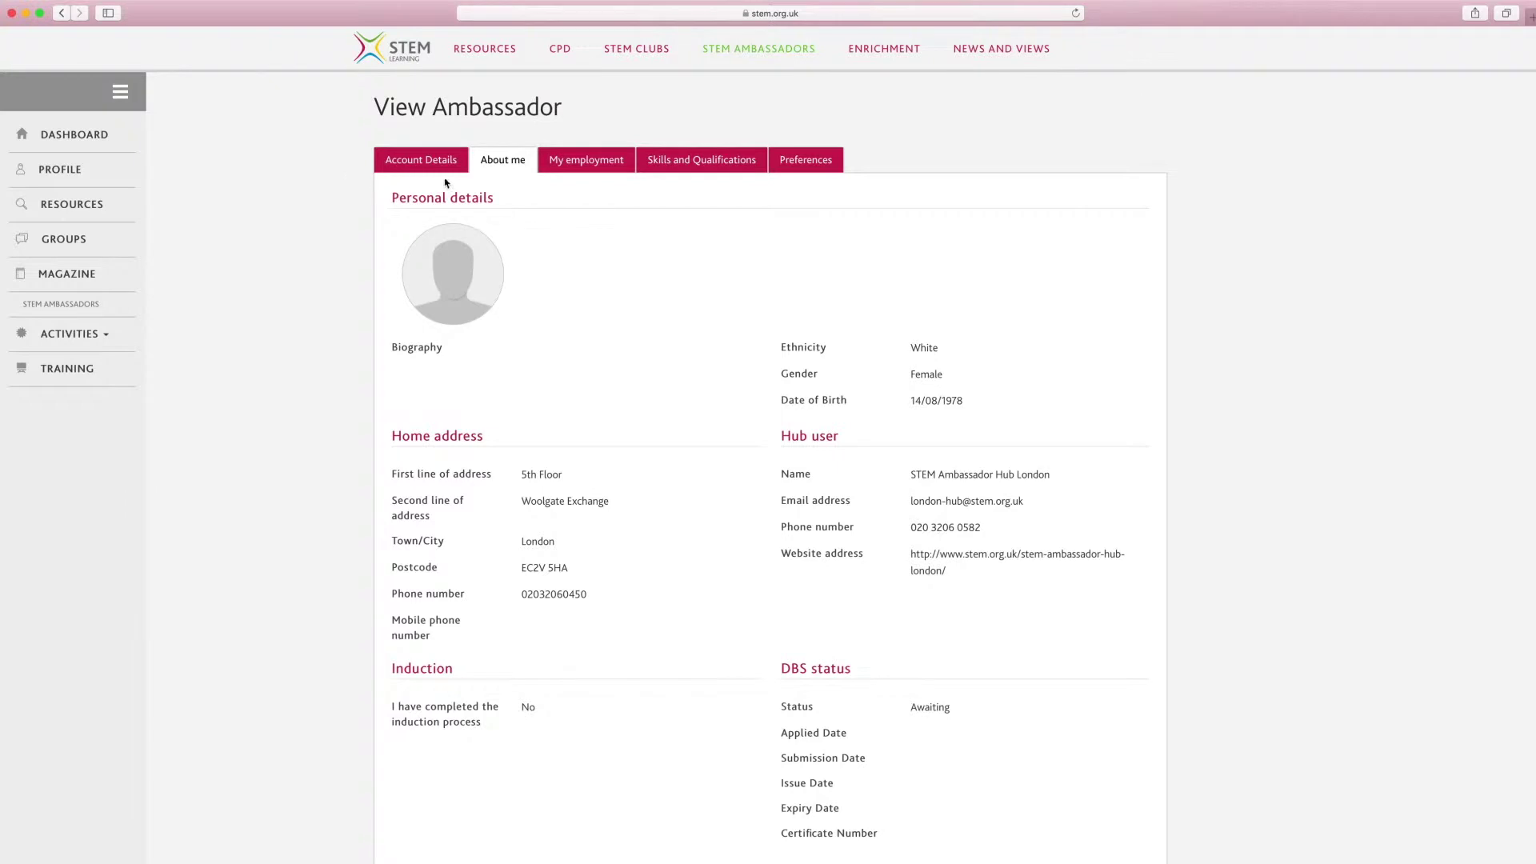
Show the My employment details and begin editing the Network Rail Mechanical Engineer entry.
click(586, 160)
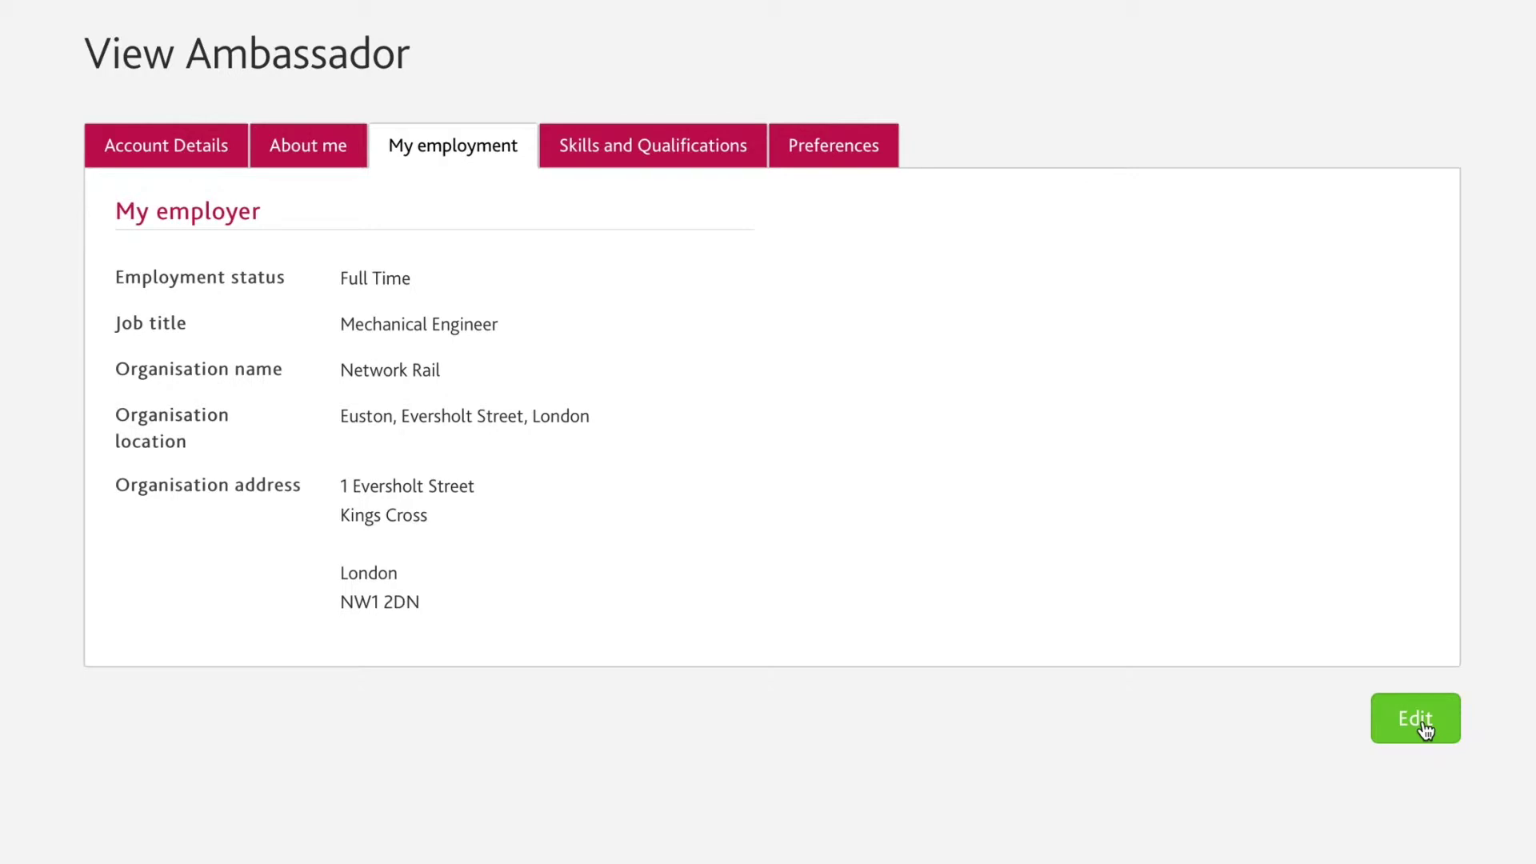
click(1416, 719)
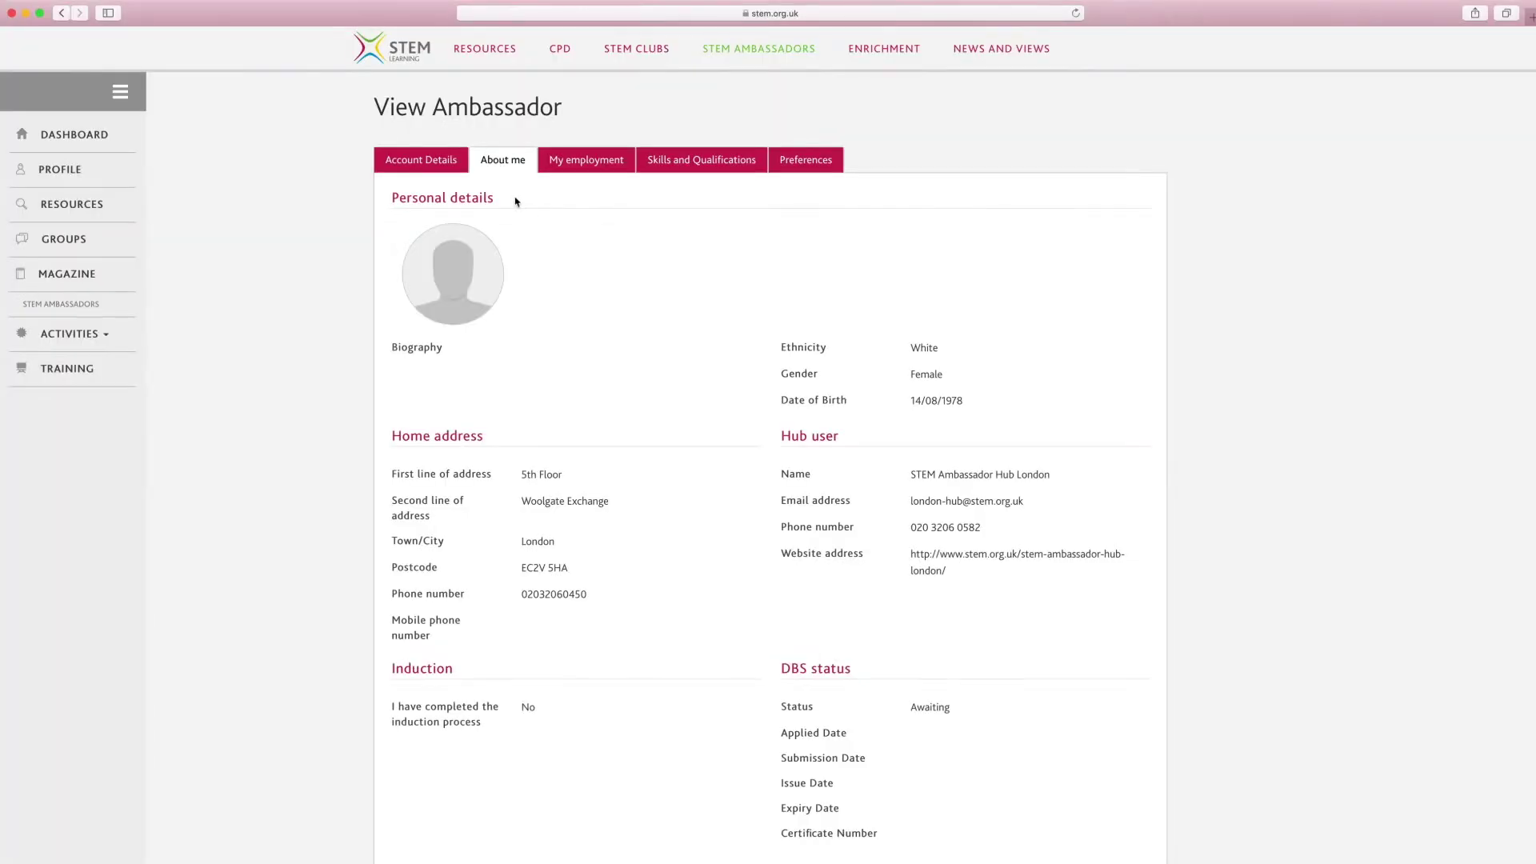
Edit Skills and Qualifications with Engineering and Mathematics expertise, then view the Preferences tab.
click(702, 162)
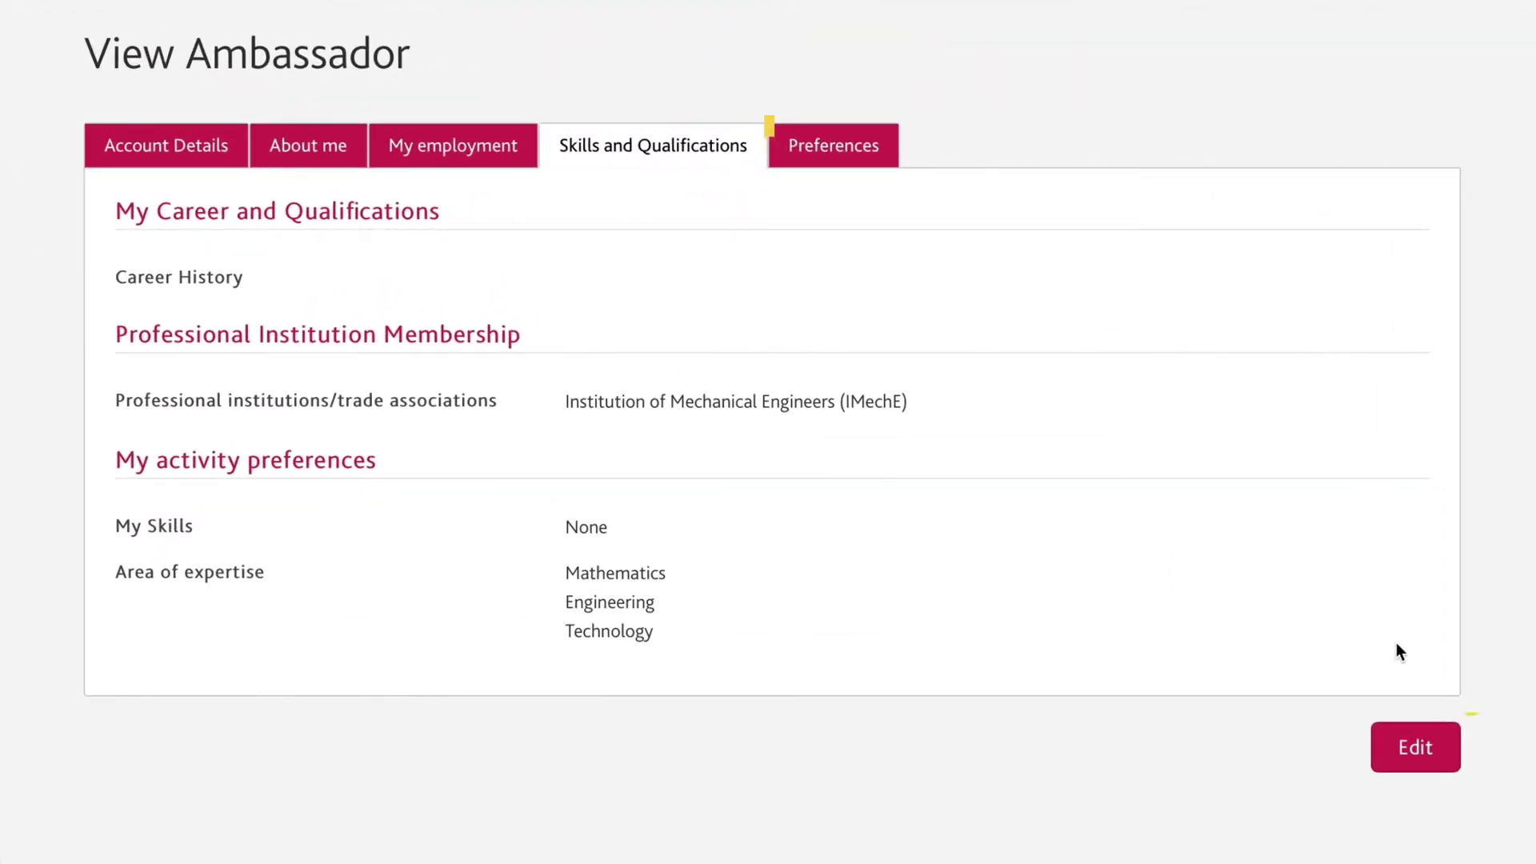
click(1415, 747)
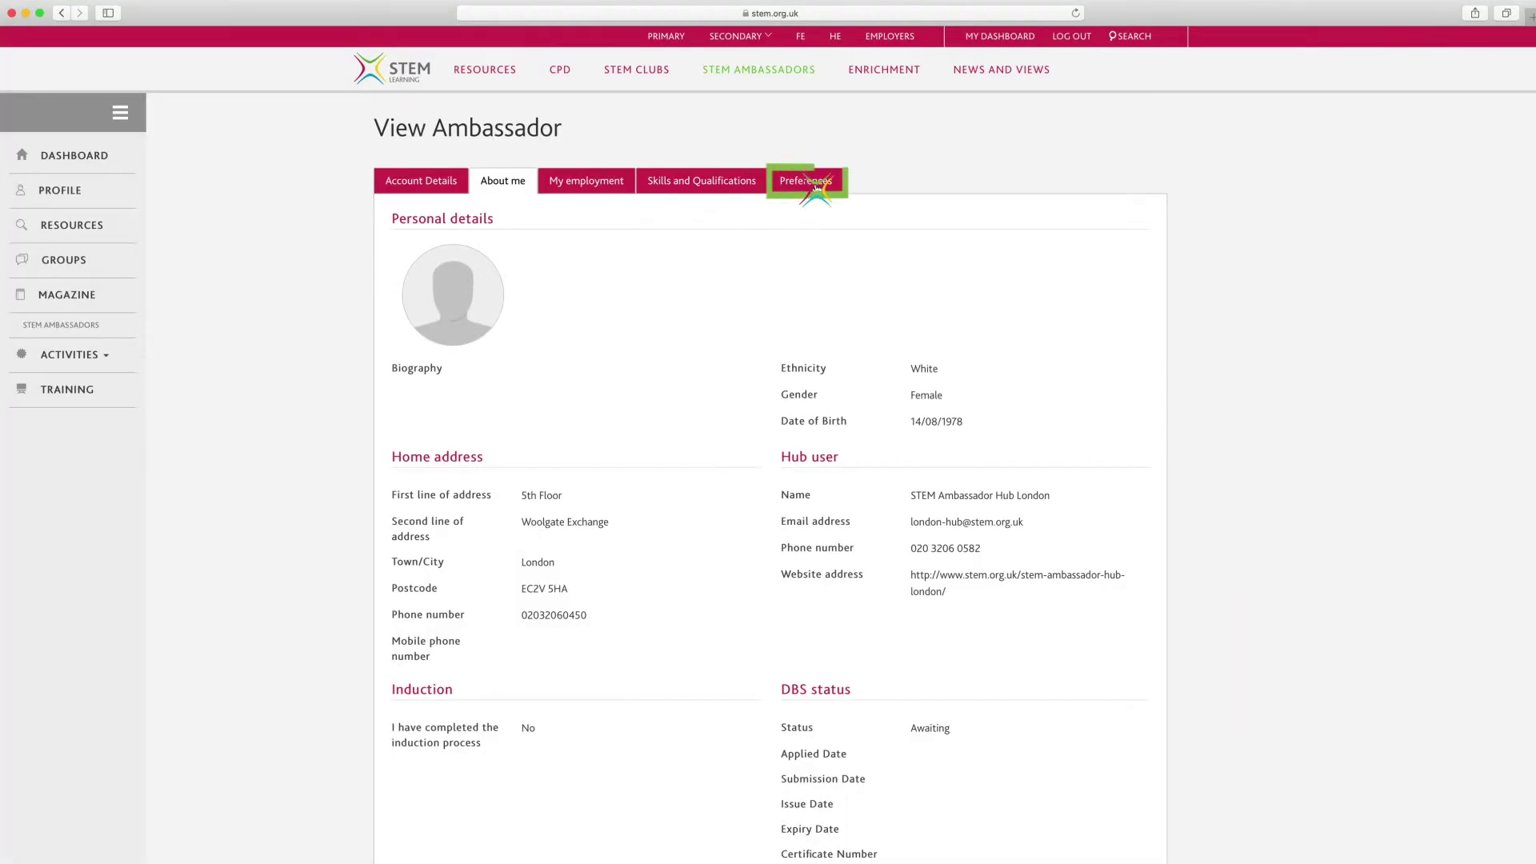
click(816, 184)
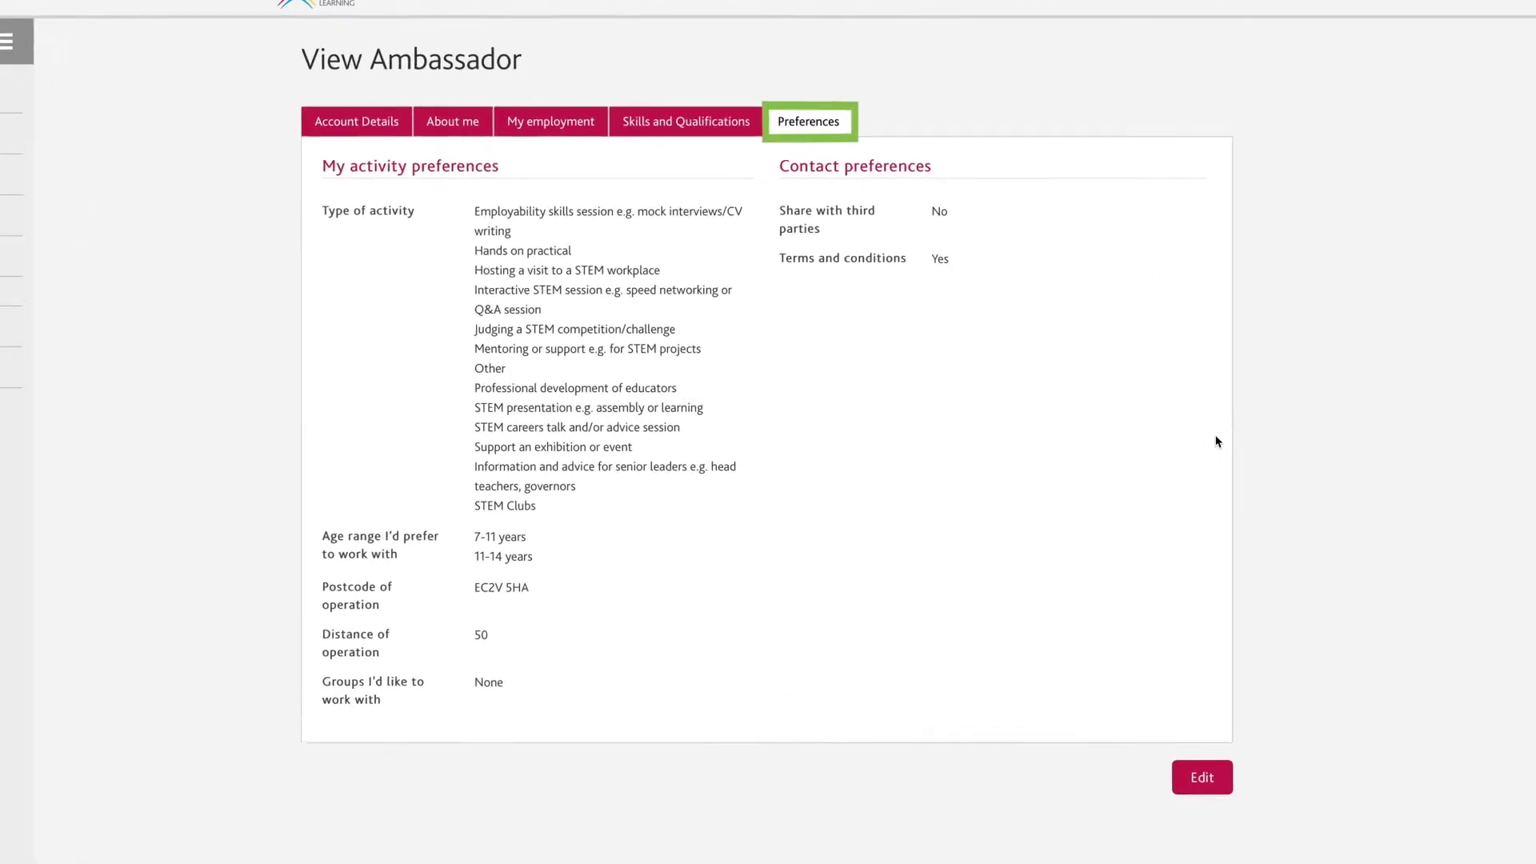
Edit the activity preferences, reviewing the activity type and age range options.
click(1208, 784)
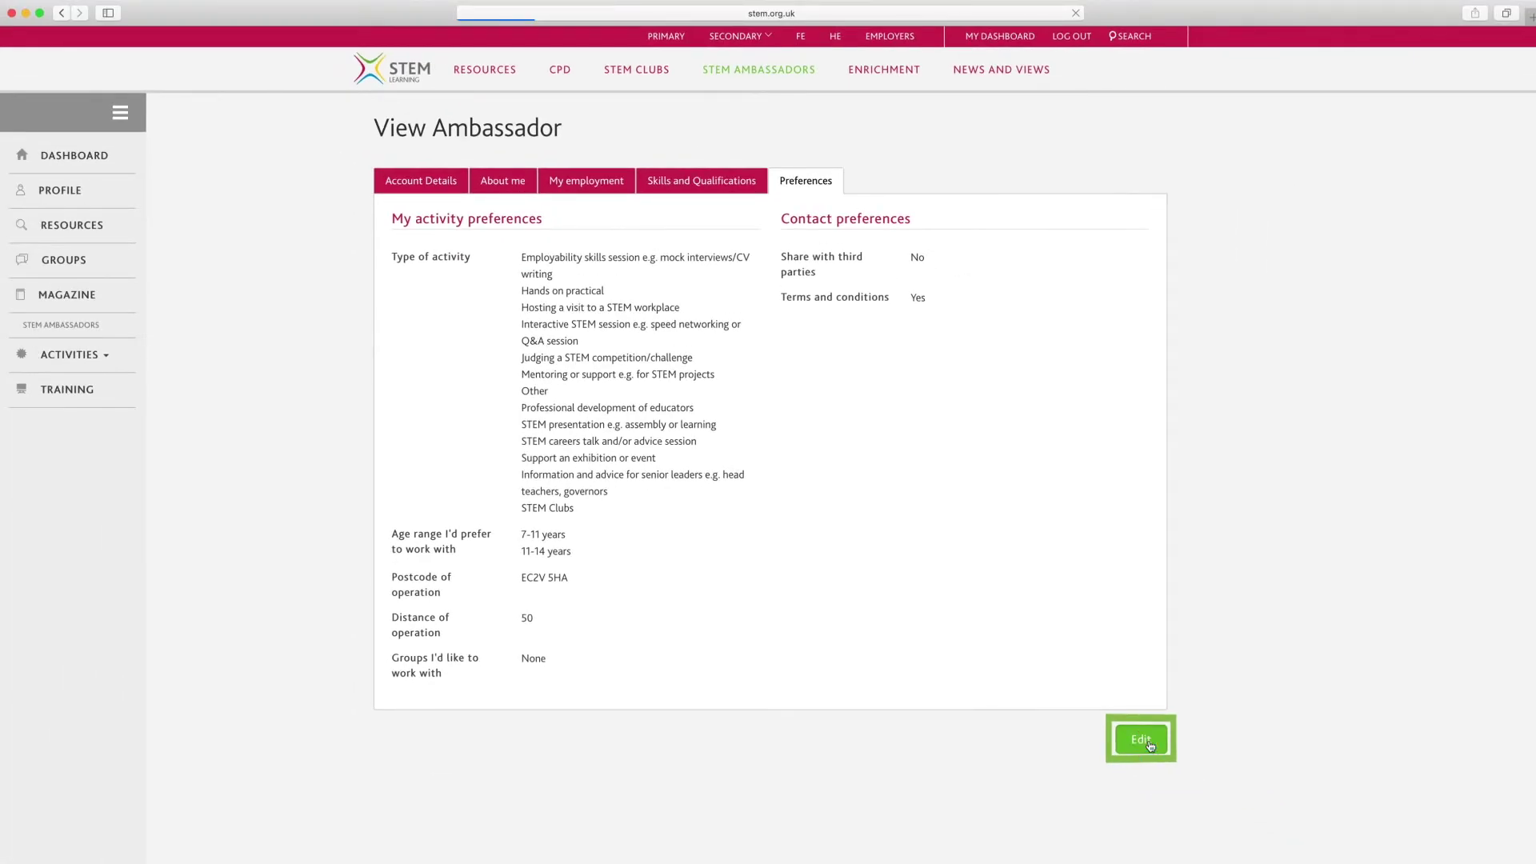
scroll(1201, 721, down, 1)
scroll(1200, 721, down, 2)
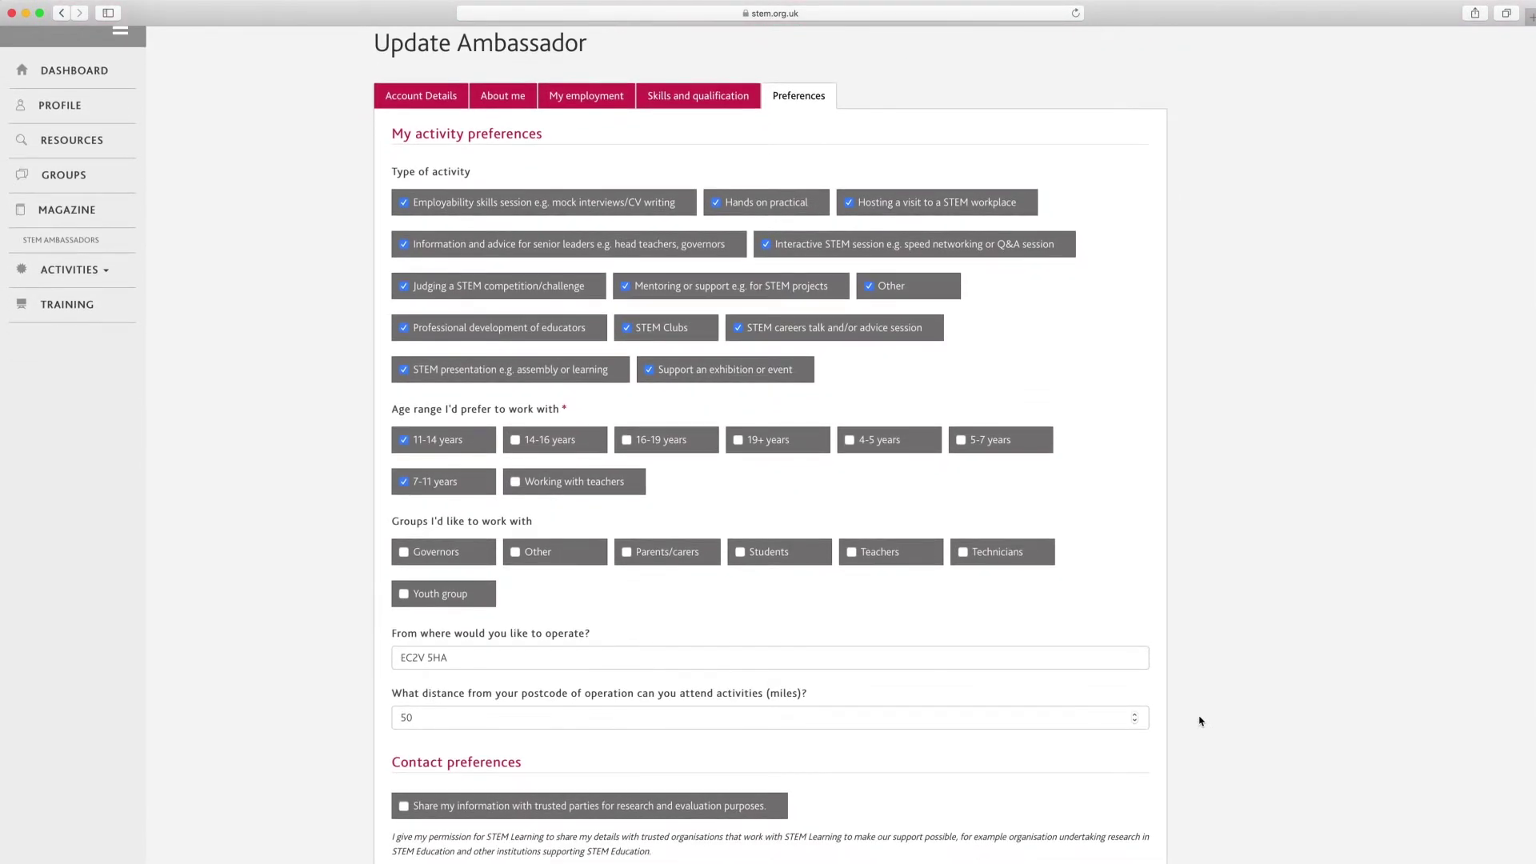
scroll(1200, 721, down, 3)
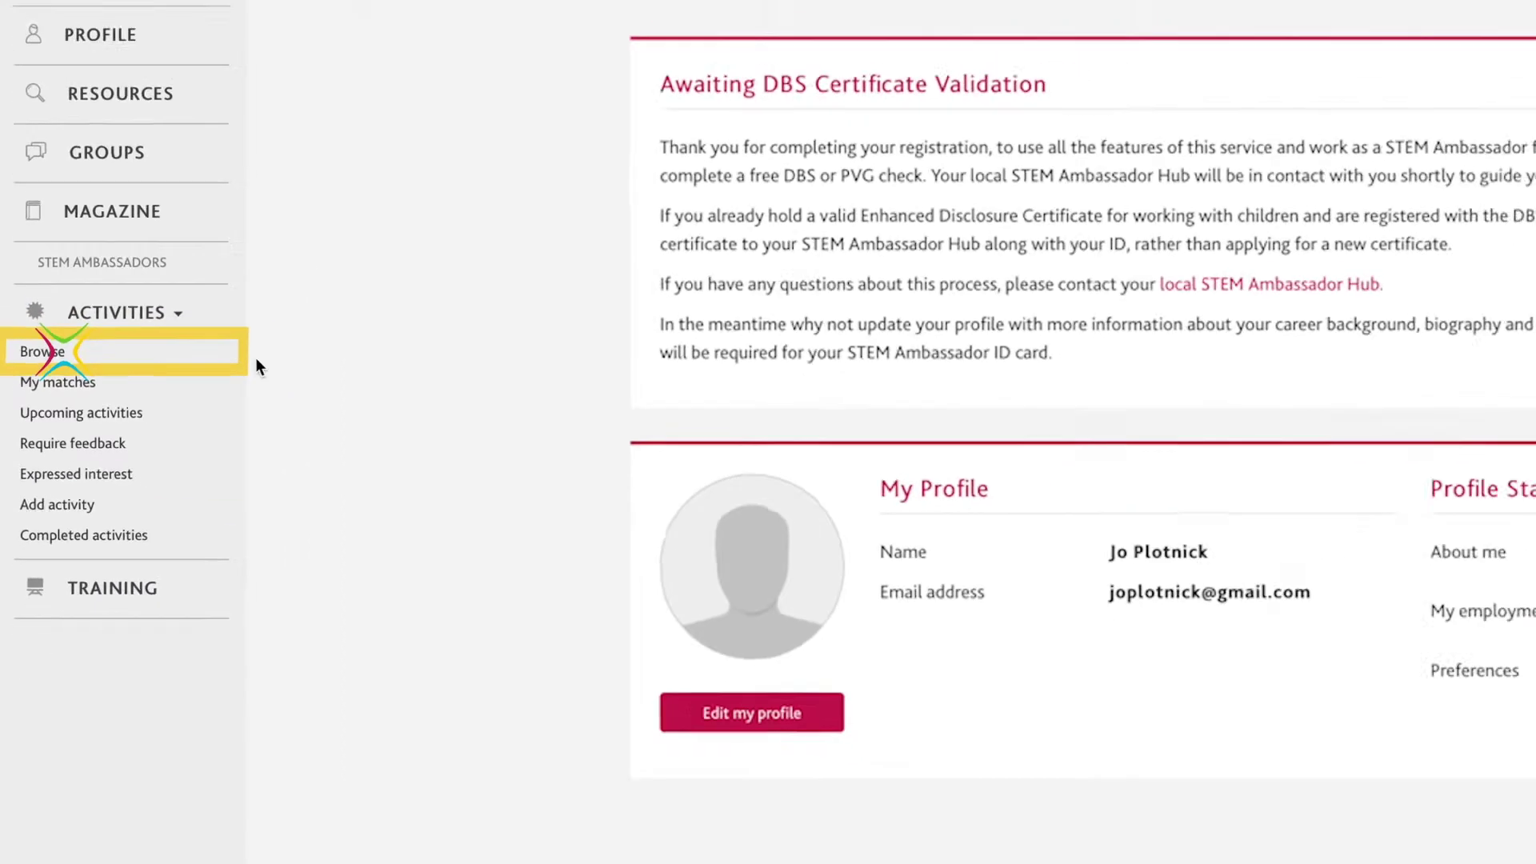
Browse activities filtered by the keyword 'Speed Networking', showing 27 results.
click(147, 342)
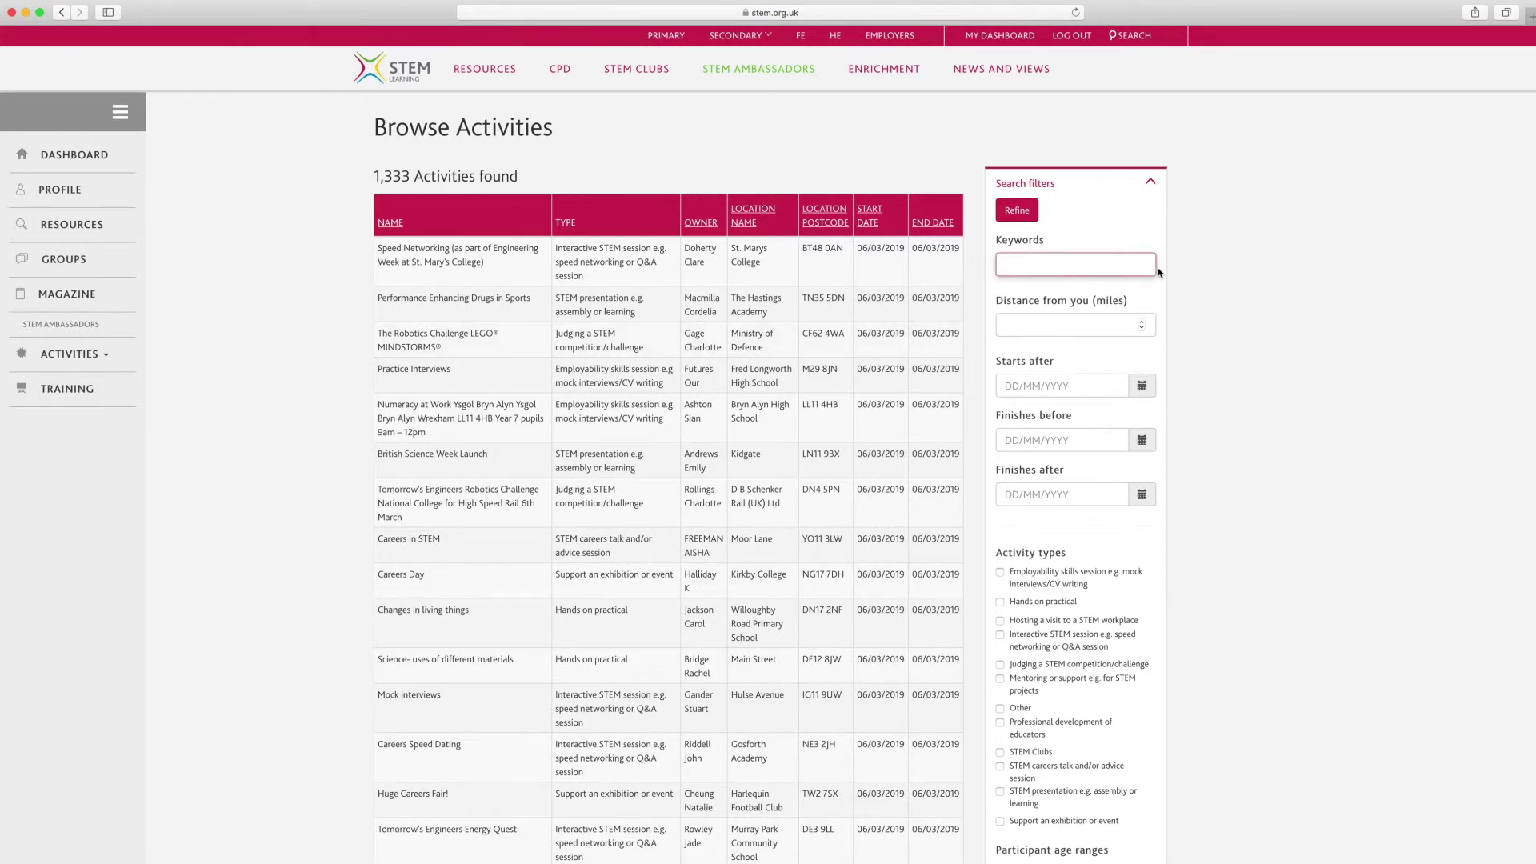
text(Speed N)
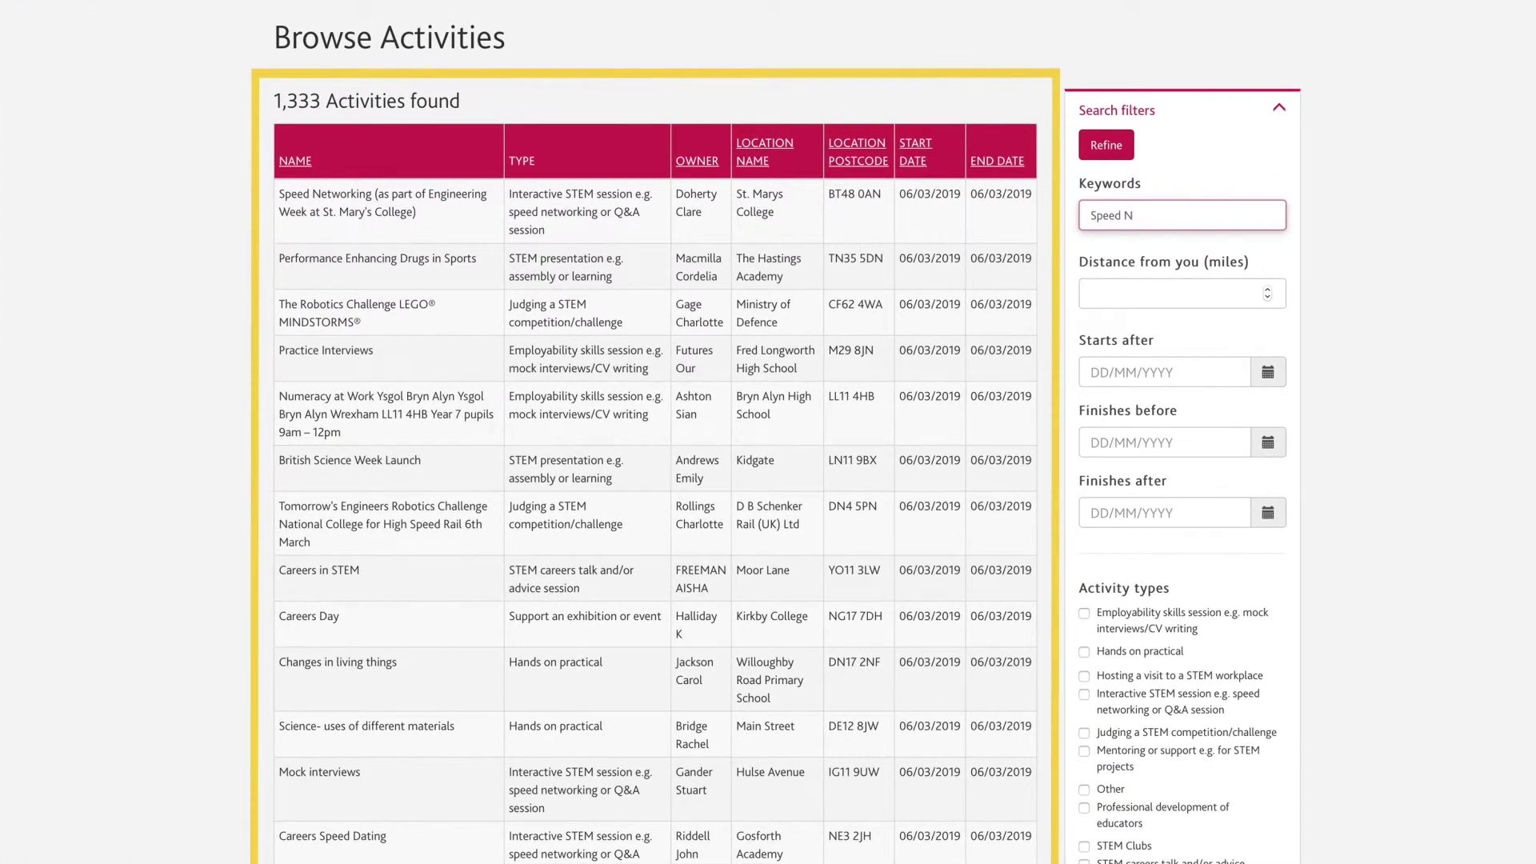
text(etworking)
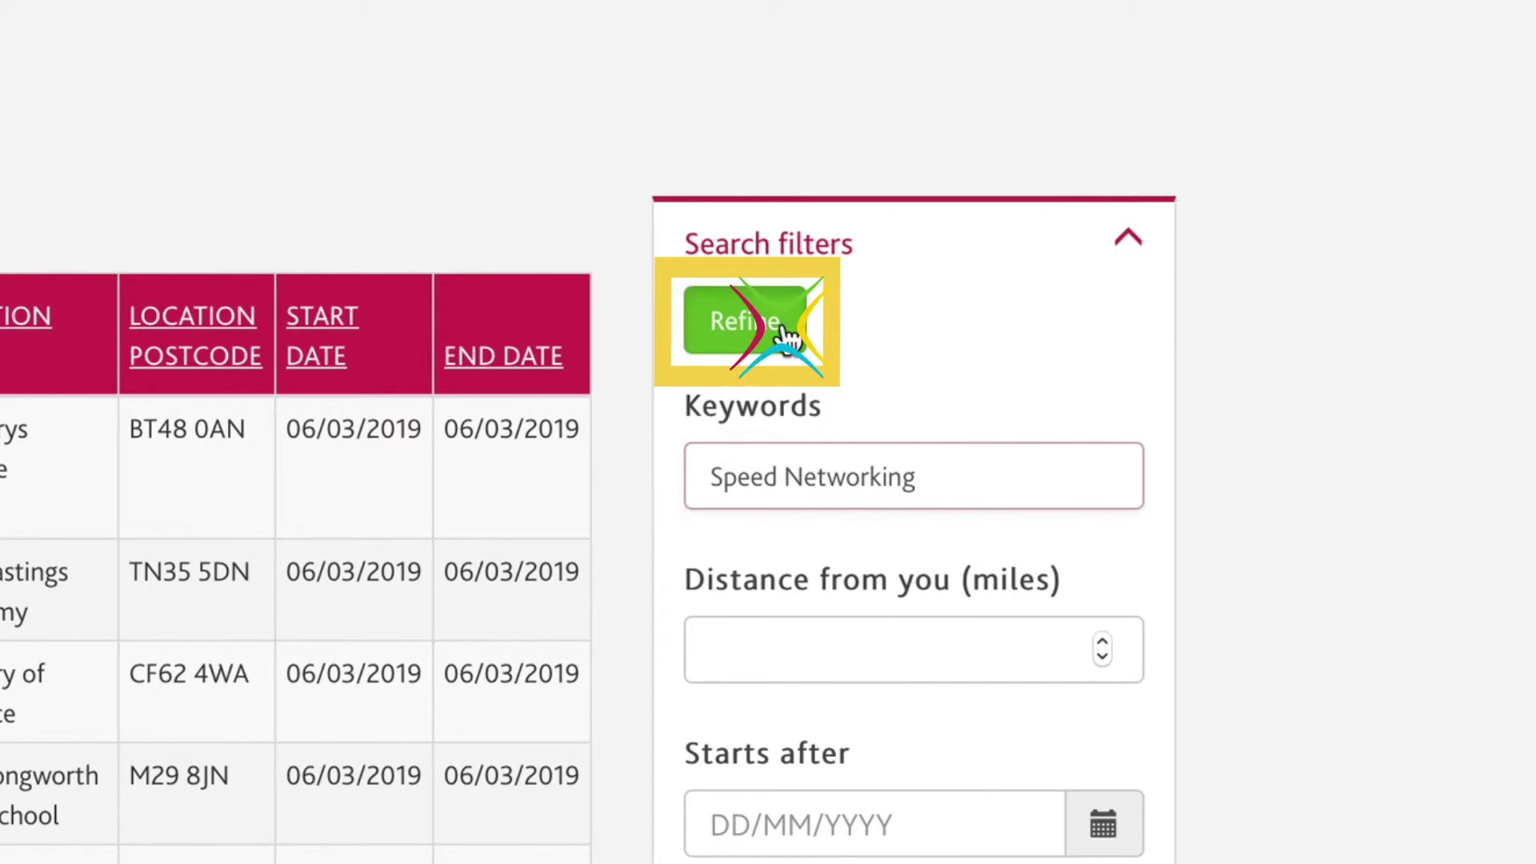
click(782, 328)
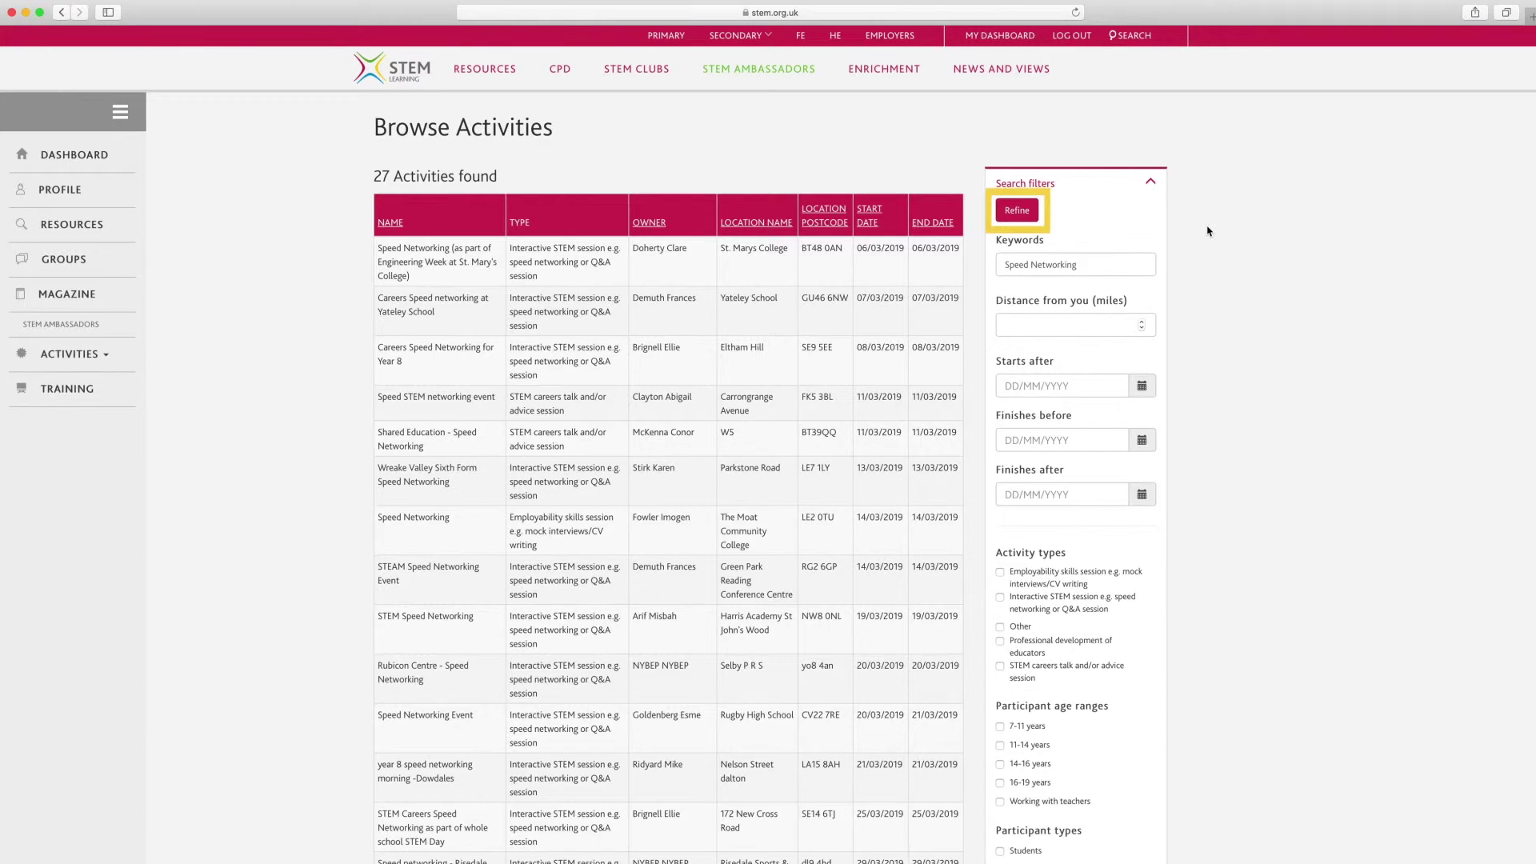
scroll(1205, 236, down, 5)
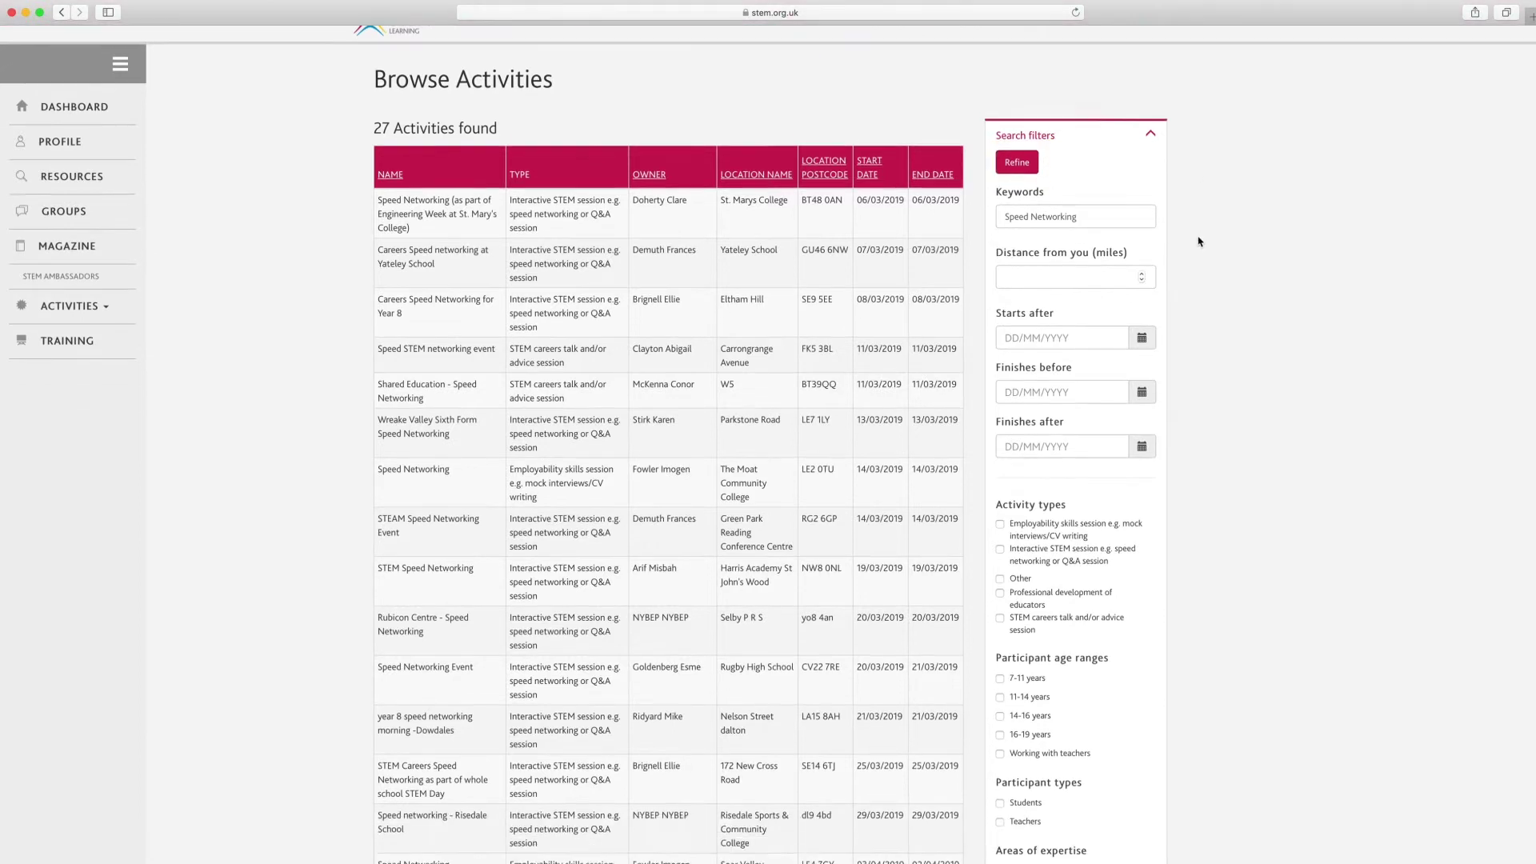
scroll(1199, 242, down, 2)
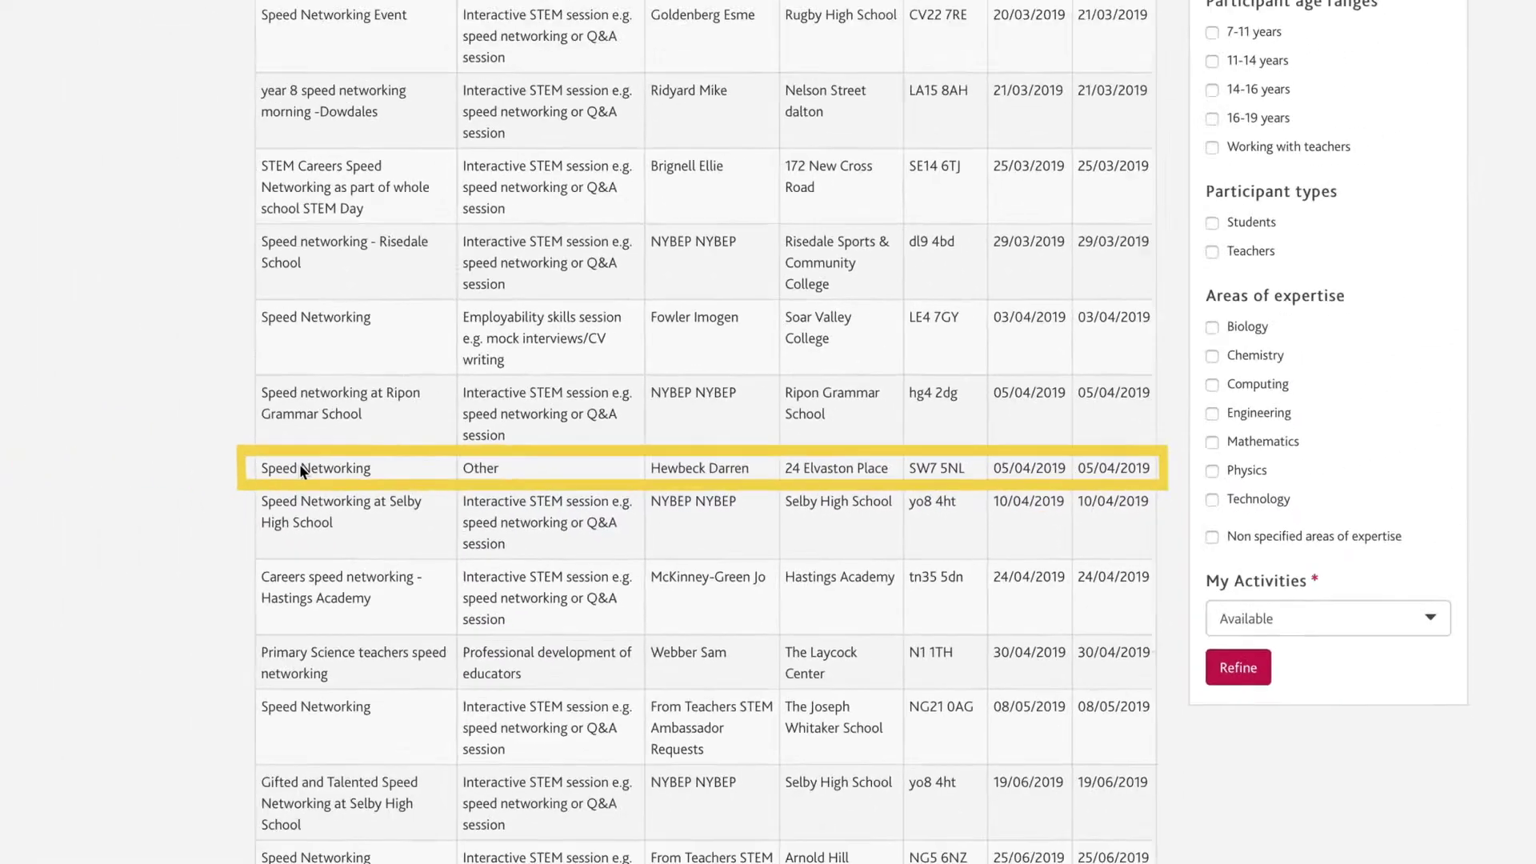
Open the Speed Networking activity dated 05/04/2019.
click(120, 444)
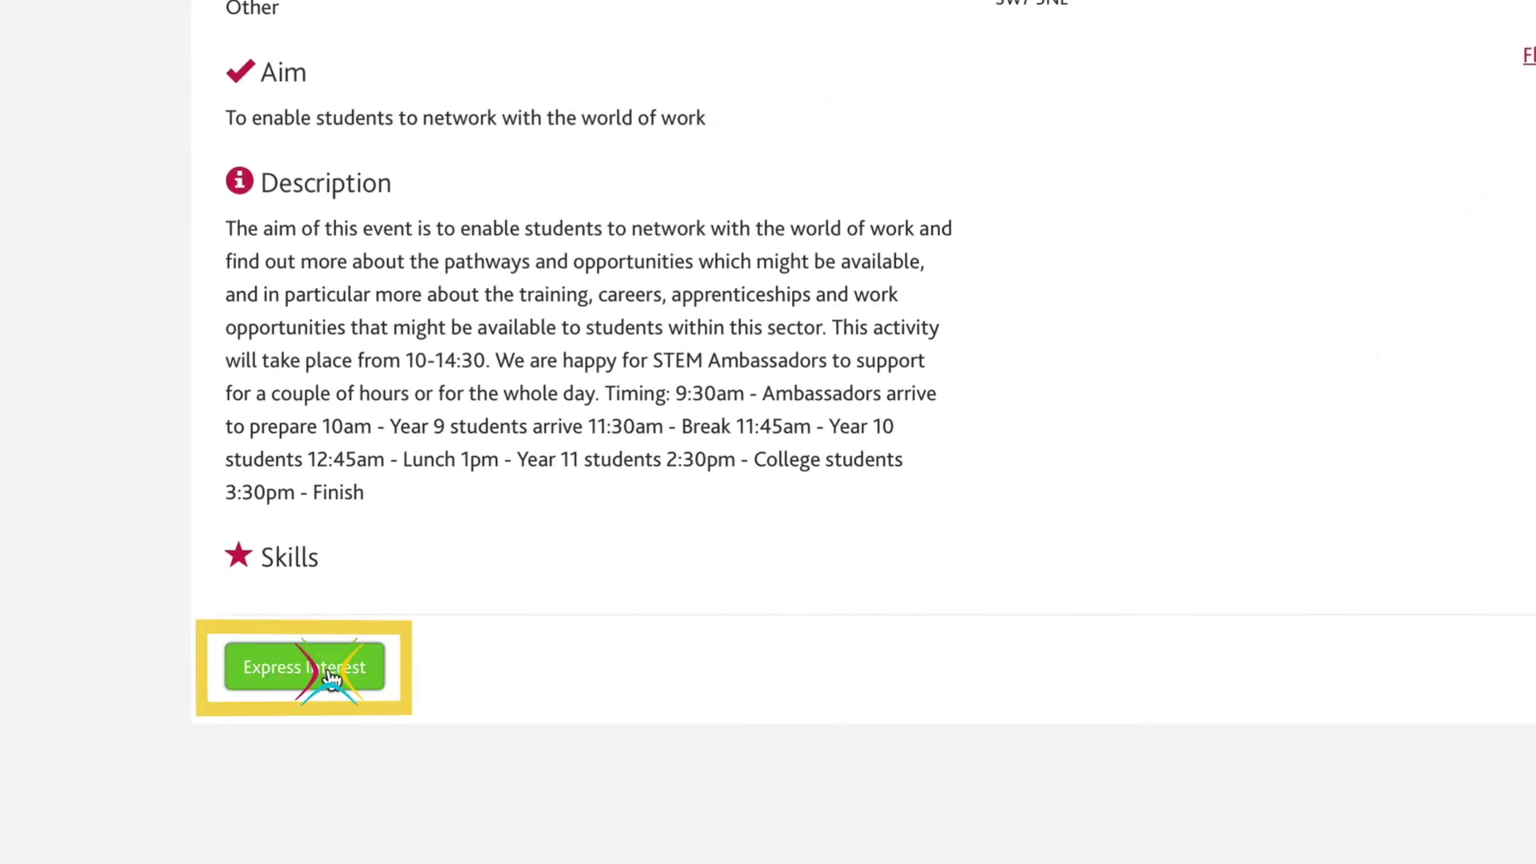
Start registering interest and tick the outcomes Challenge stereotypes about STEM careers and Inspire and inform young people.
click(333, 679)
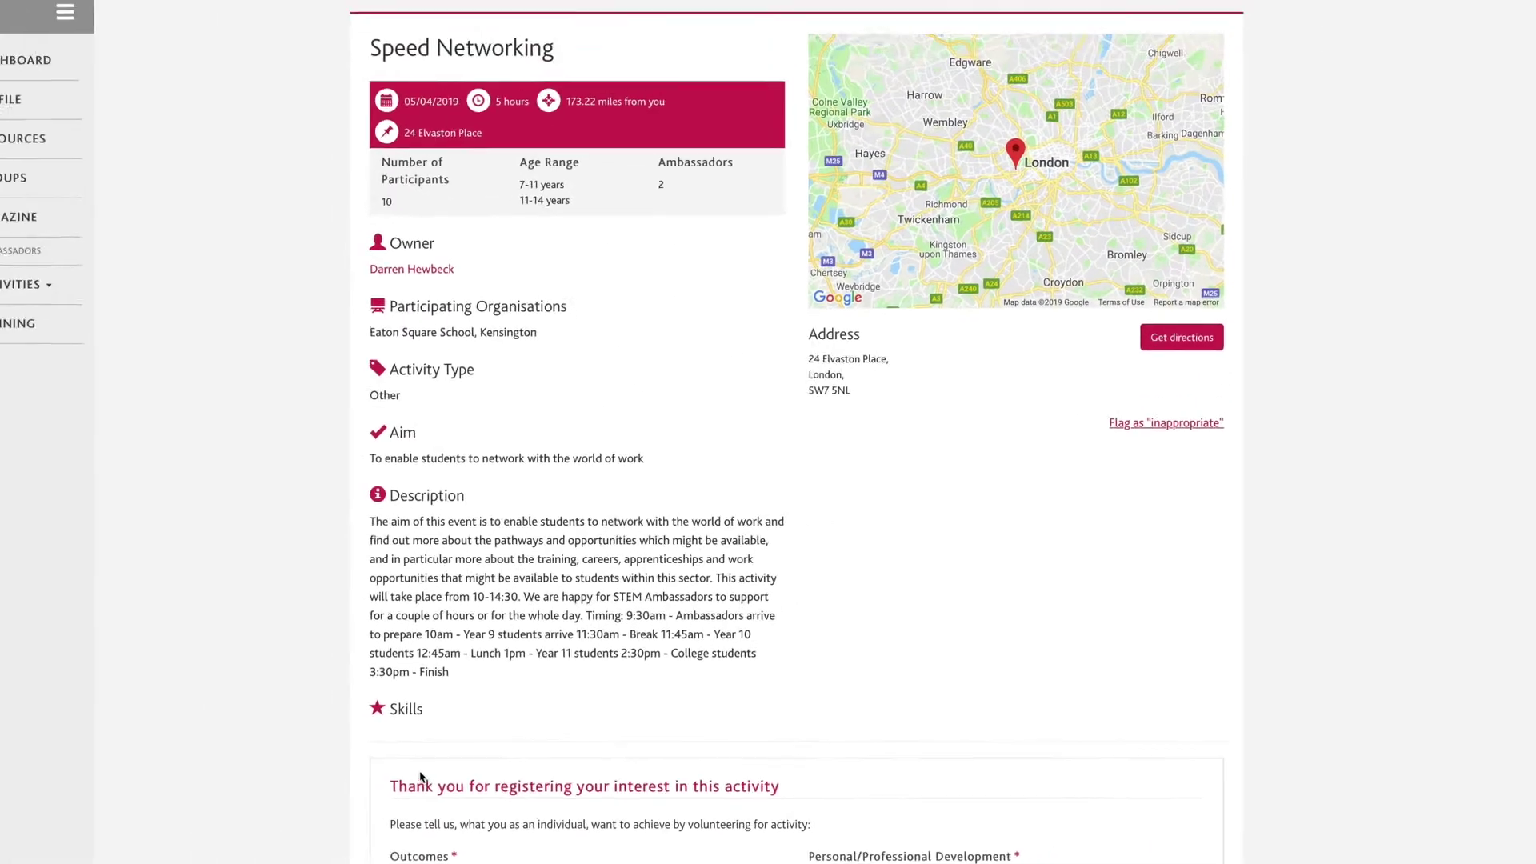
scroll(321, 793, down, 5)
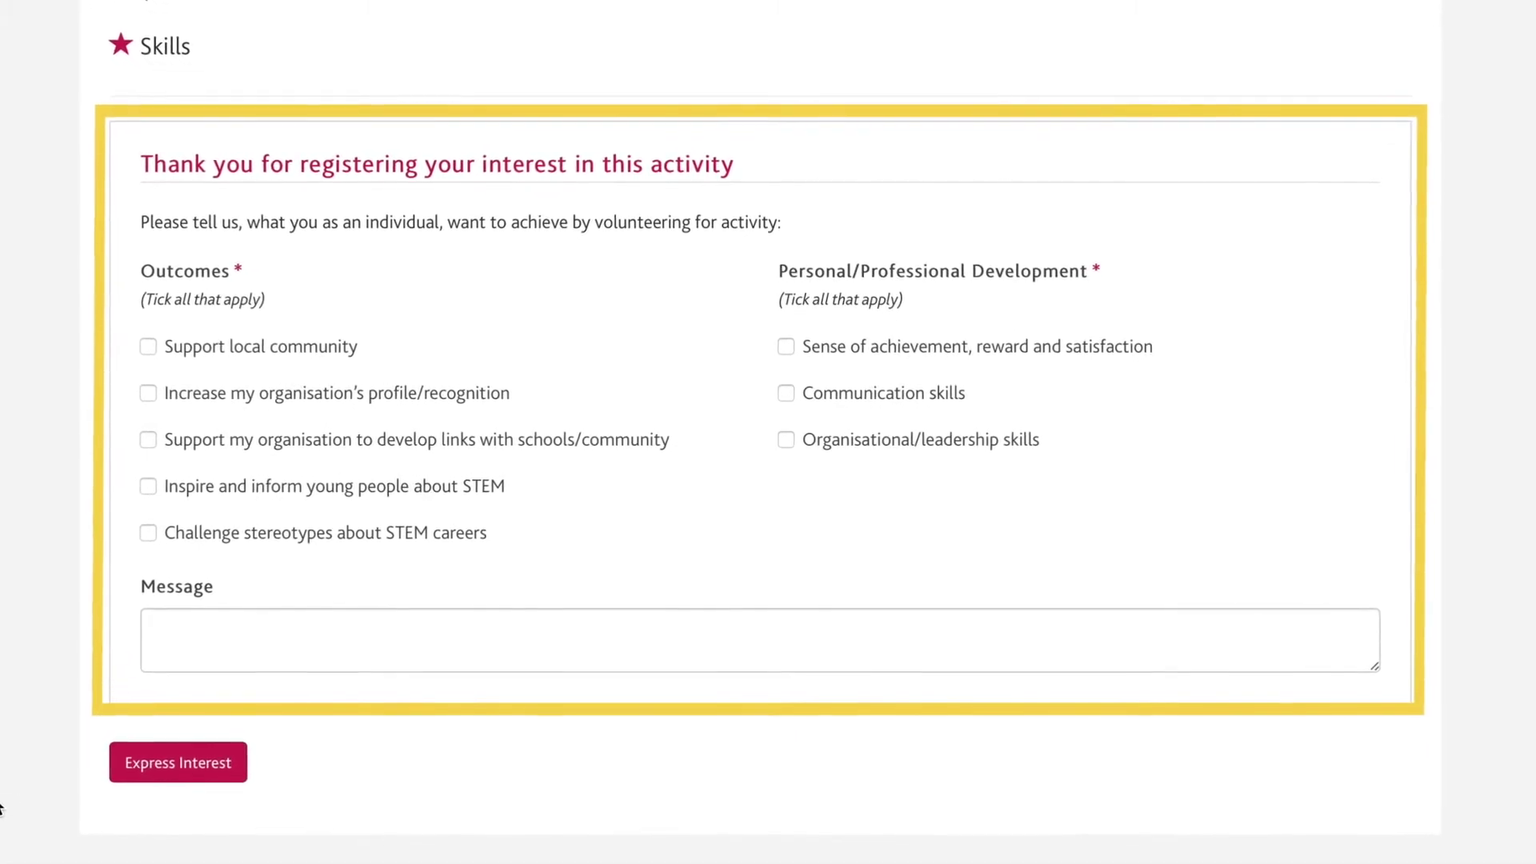
click(142, 534)
click(143, 489)
Tick goals Organisational/leadership skills and Sense of achievement, and write a message about highlighting opportunities to young people.
click(787, 435)
click(787, 339)
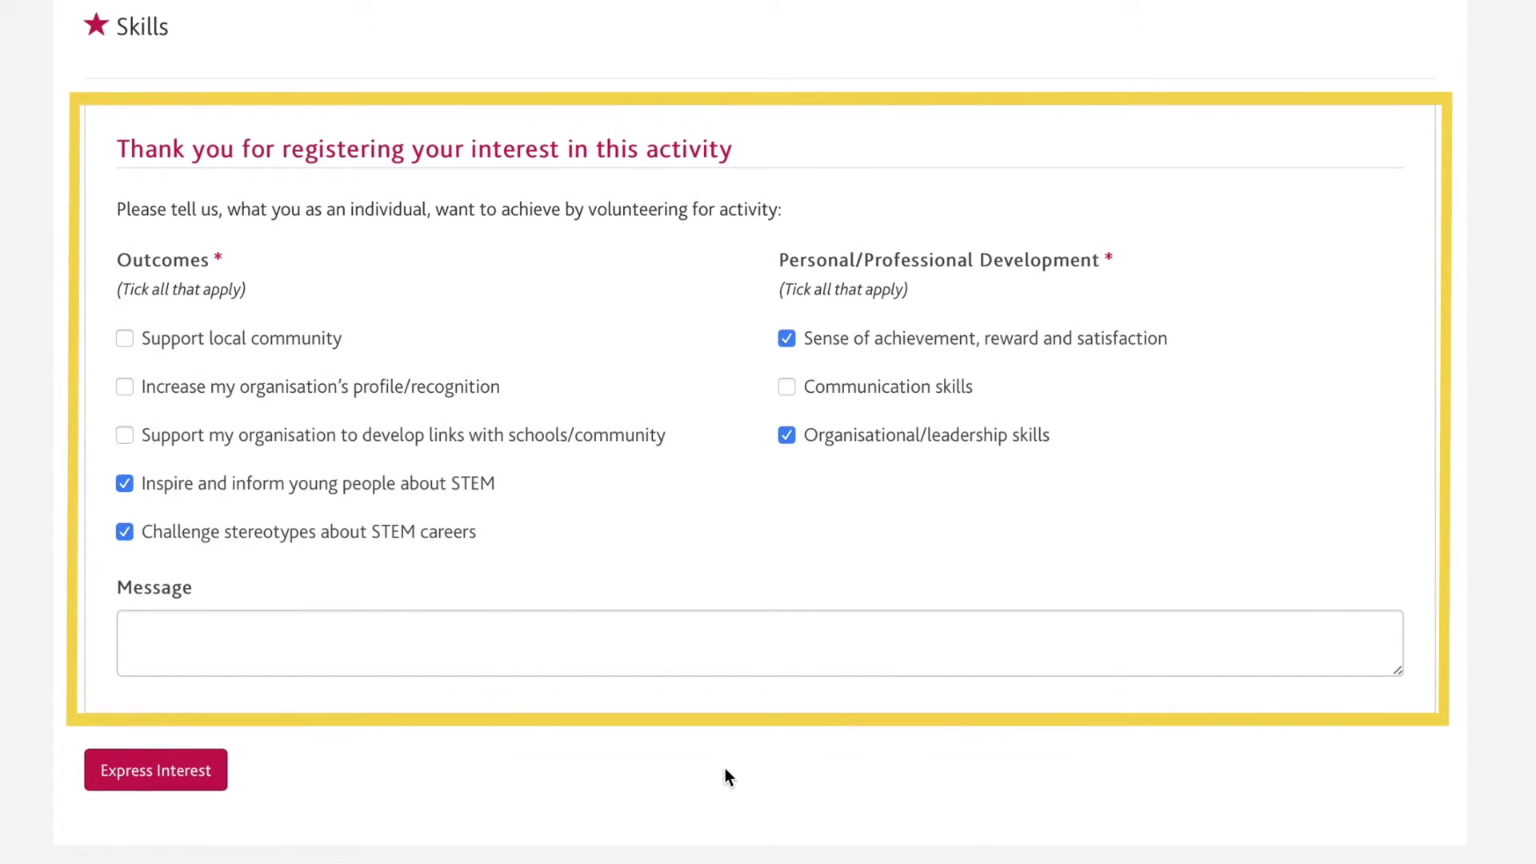
click(723, 656)
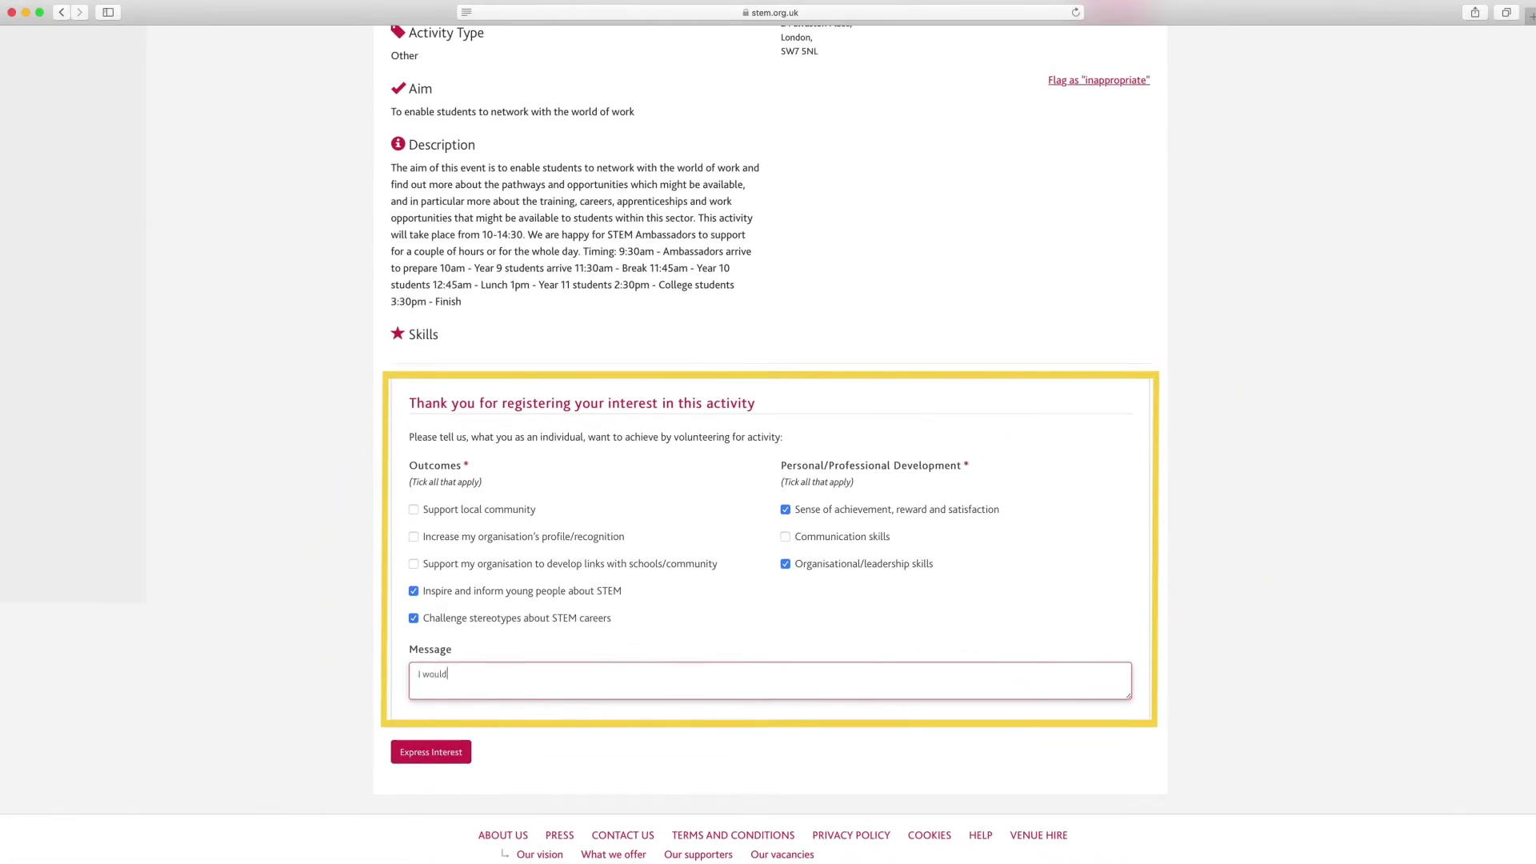
text(I would be very interested in joining you on your event)
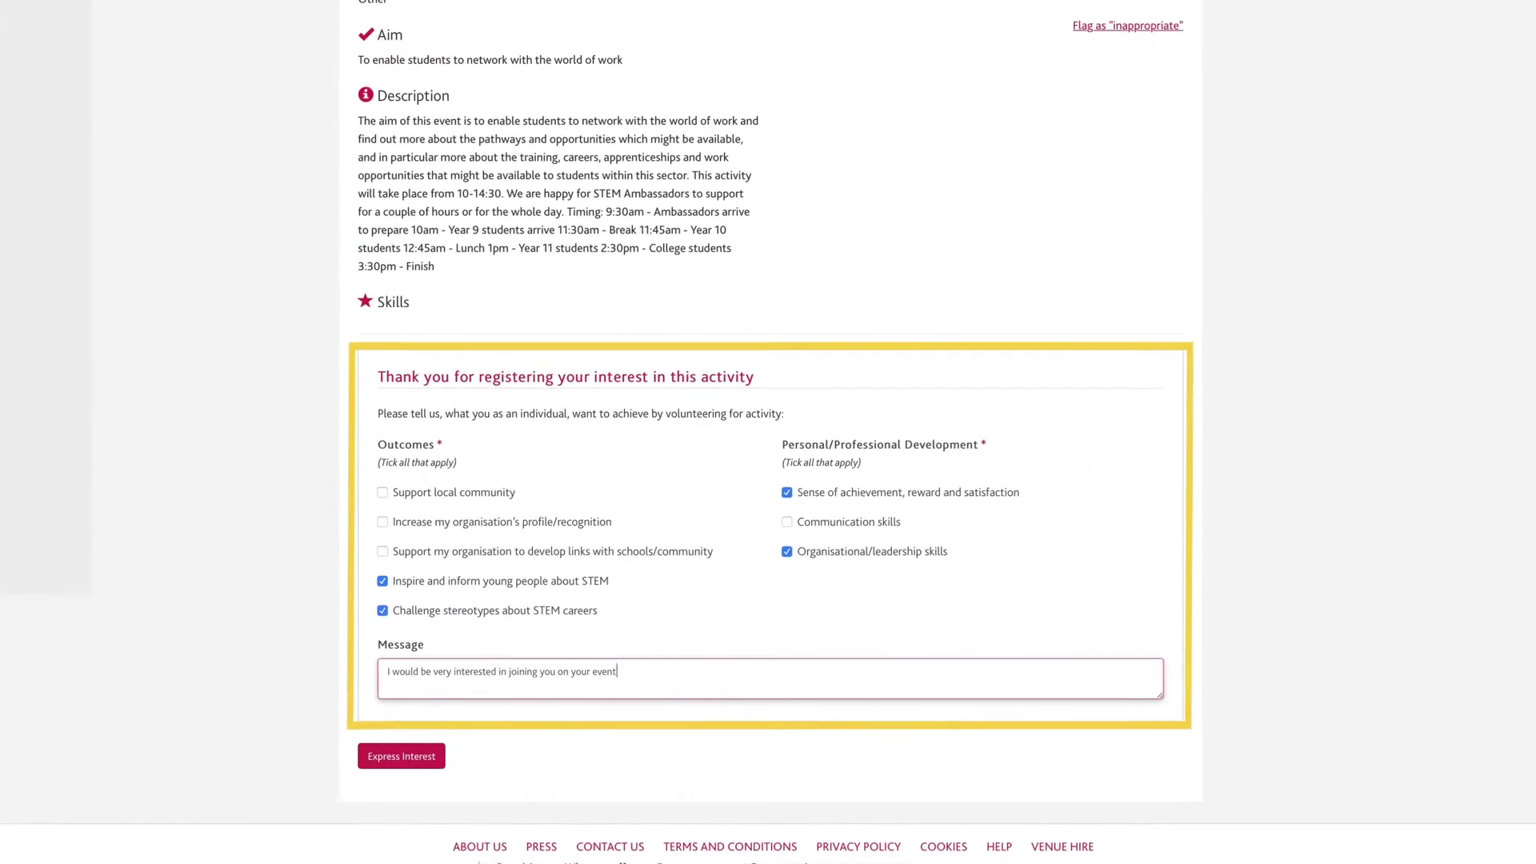
text( to highlight to you)
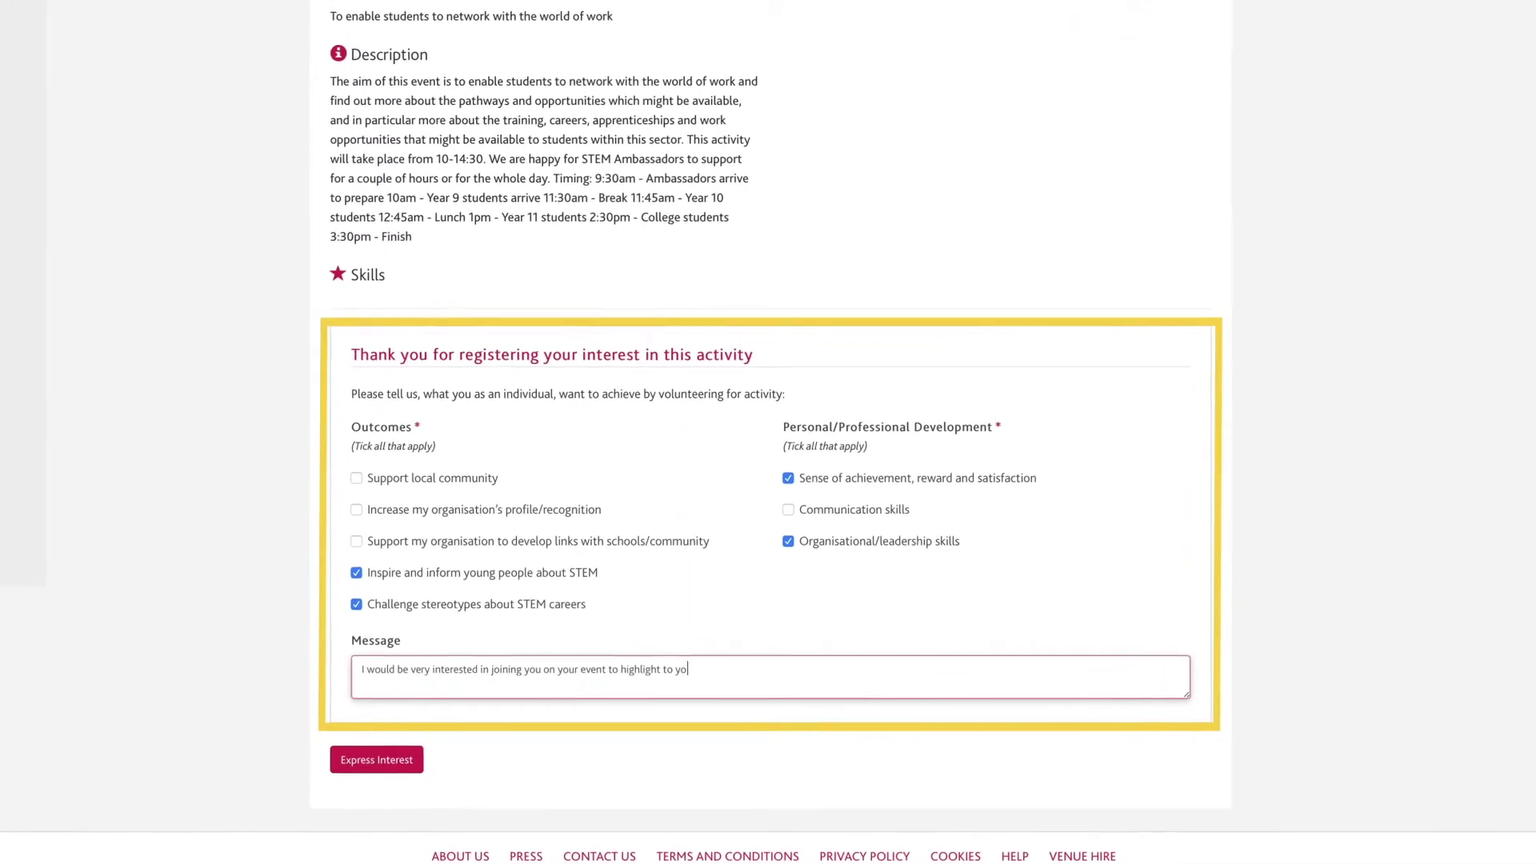
text(ng people the great oppo)
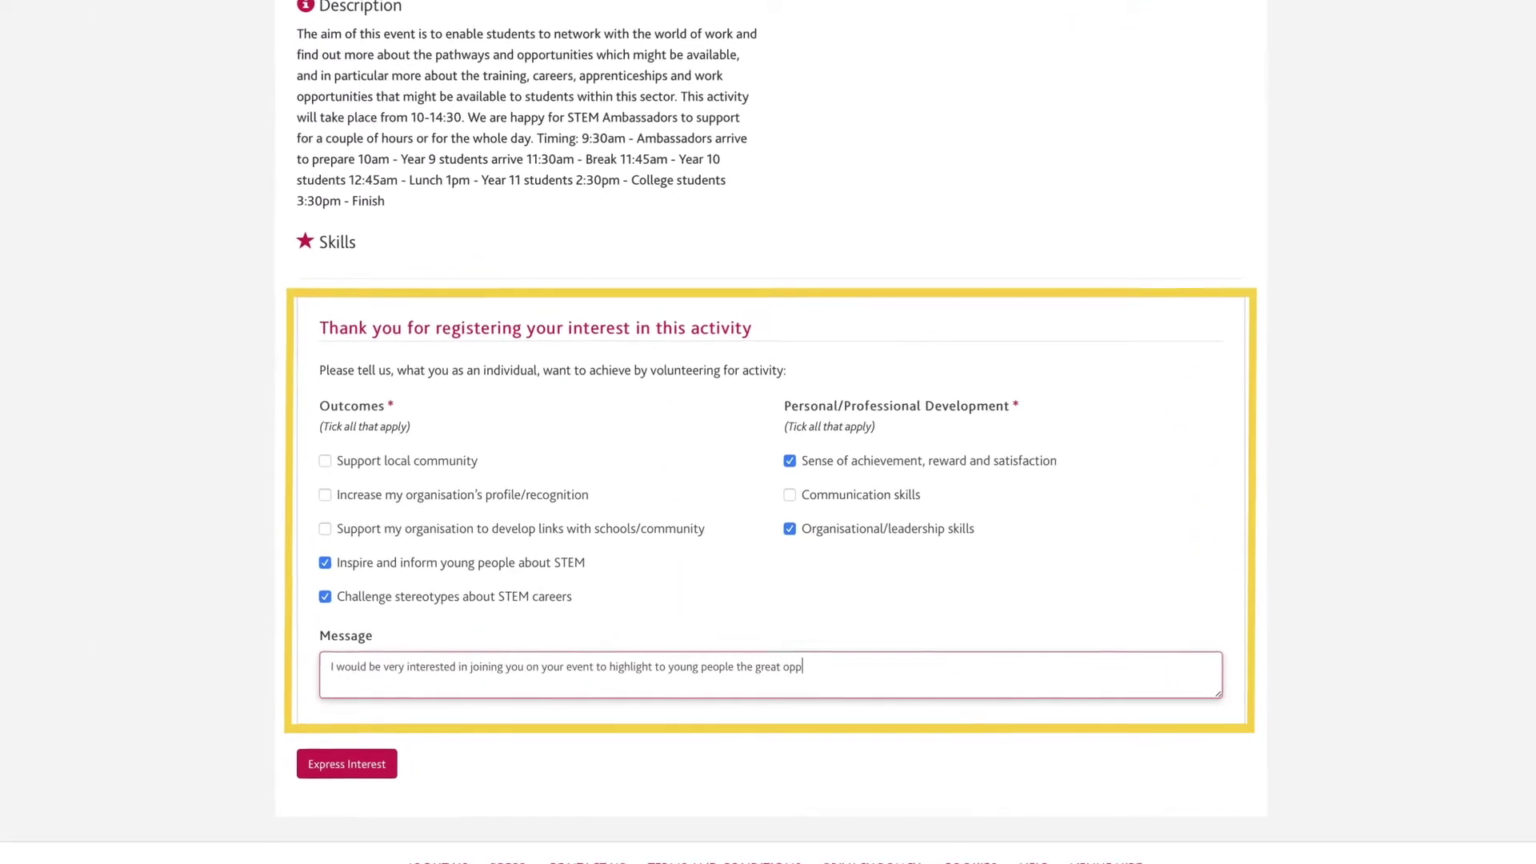
text(rtunities)
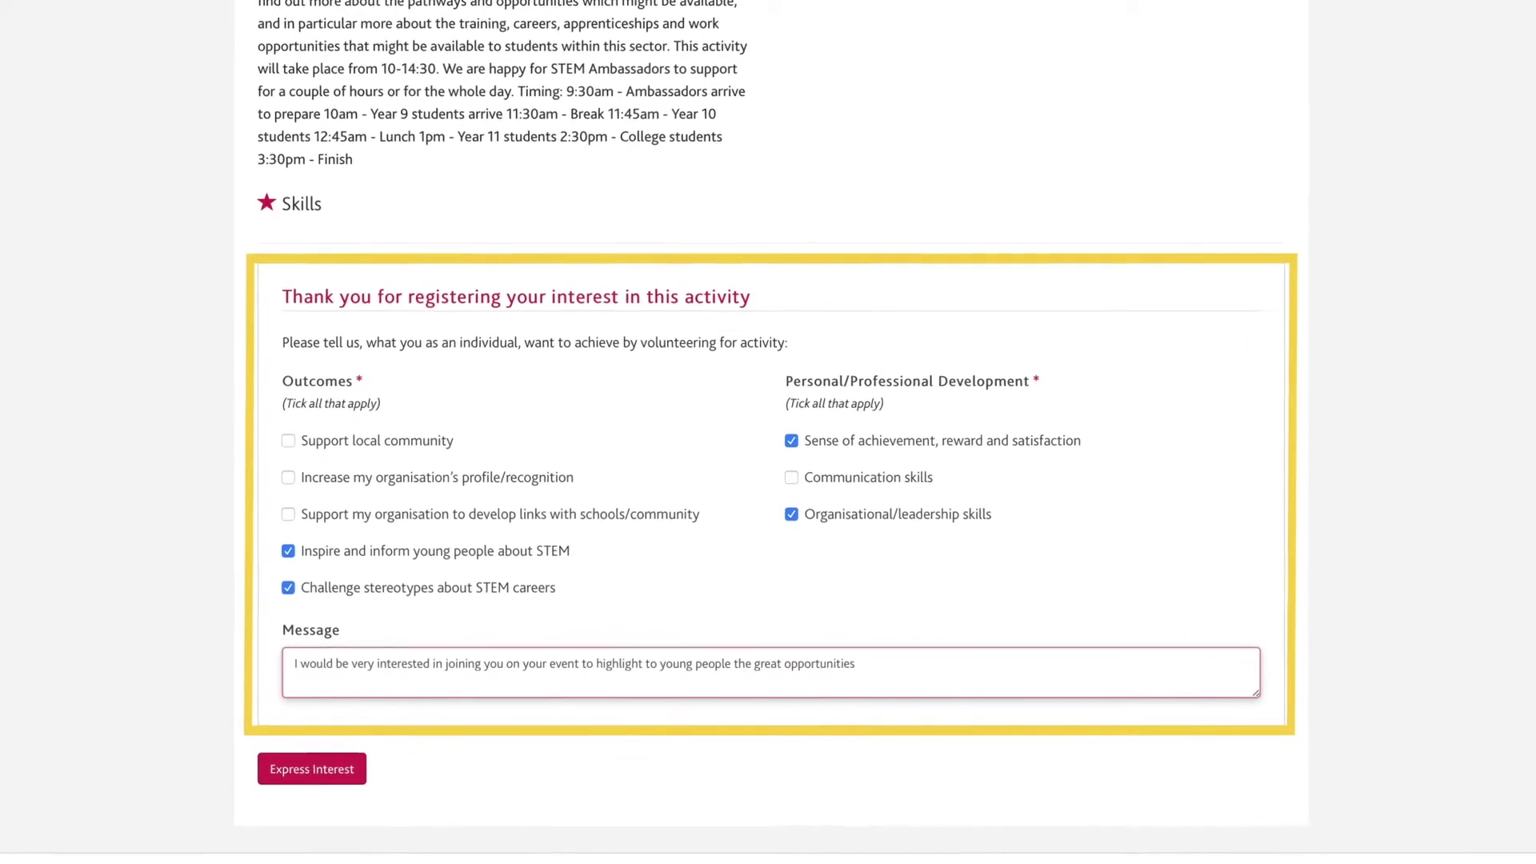
text( that are present in)
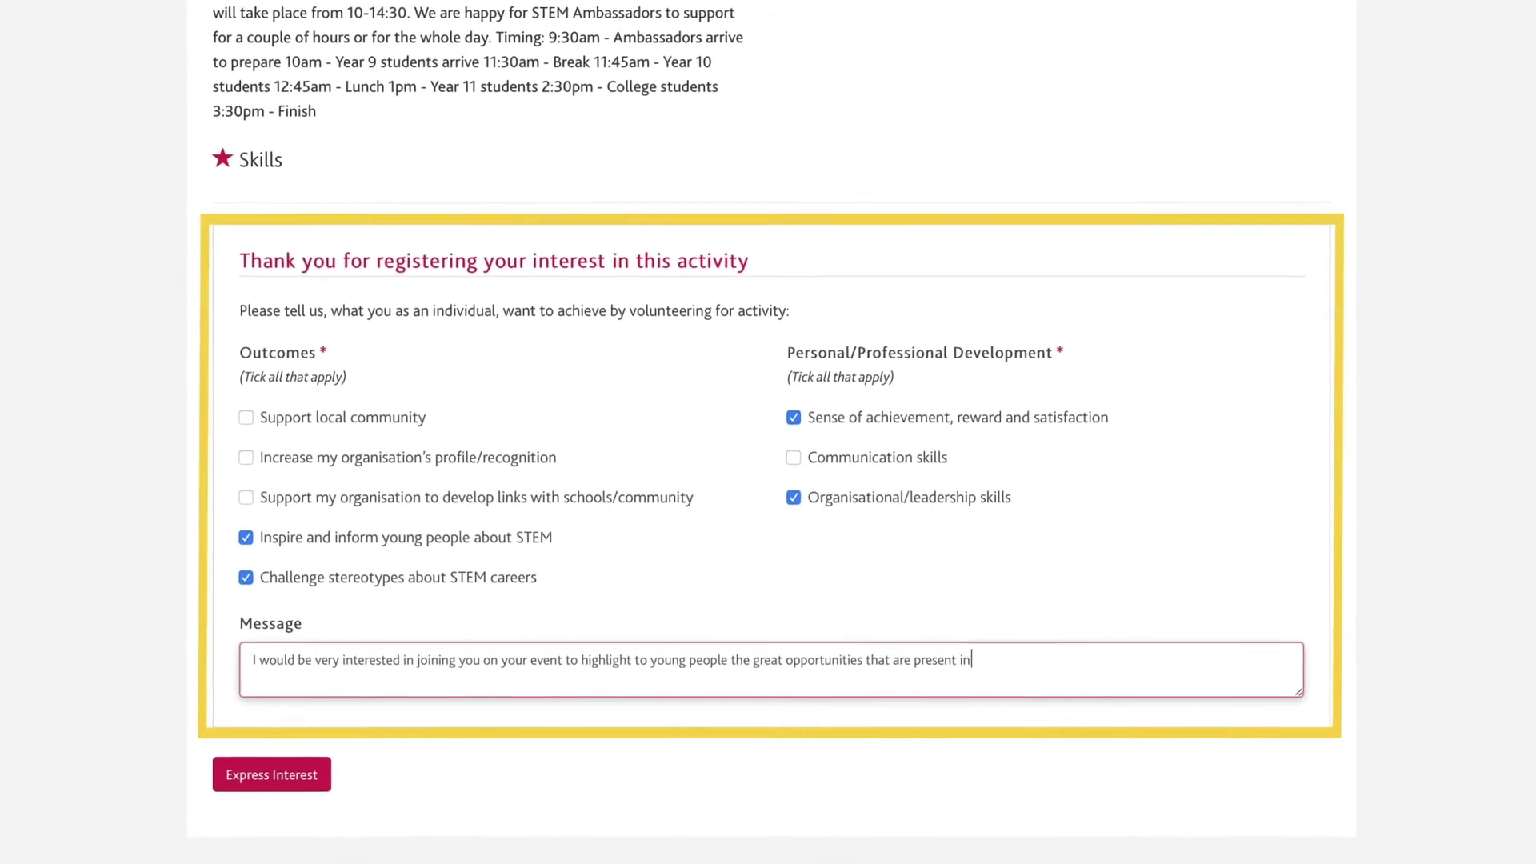
text( the working world for thi)
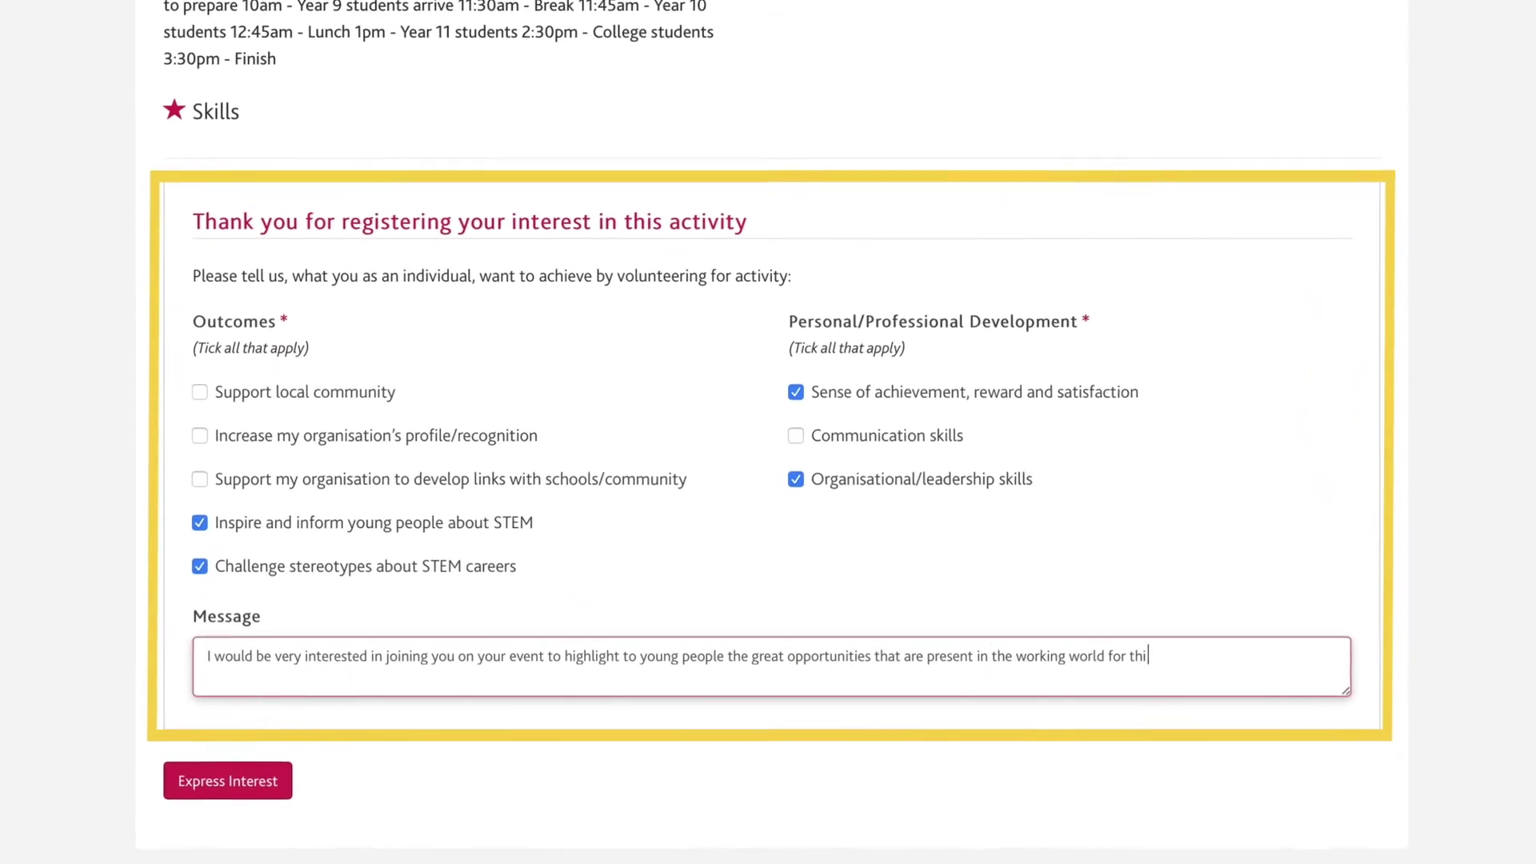
text(s sector.)
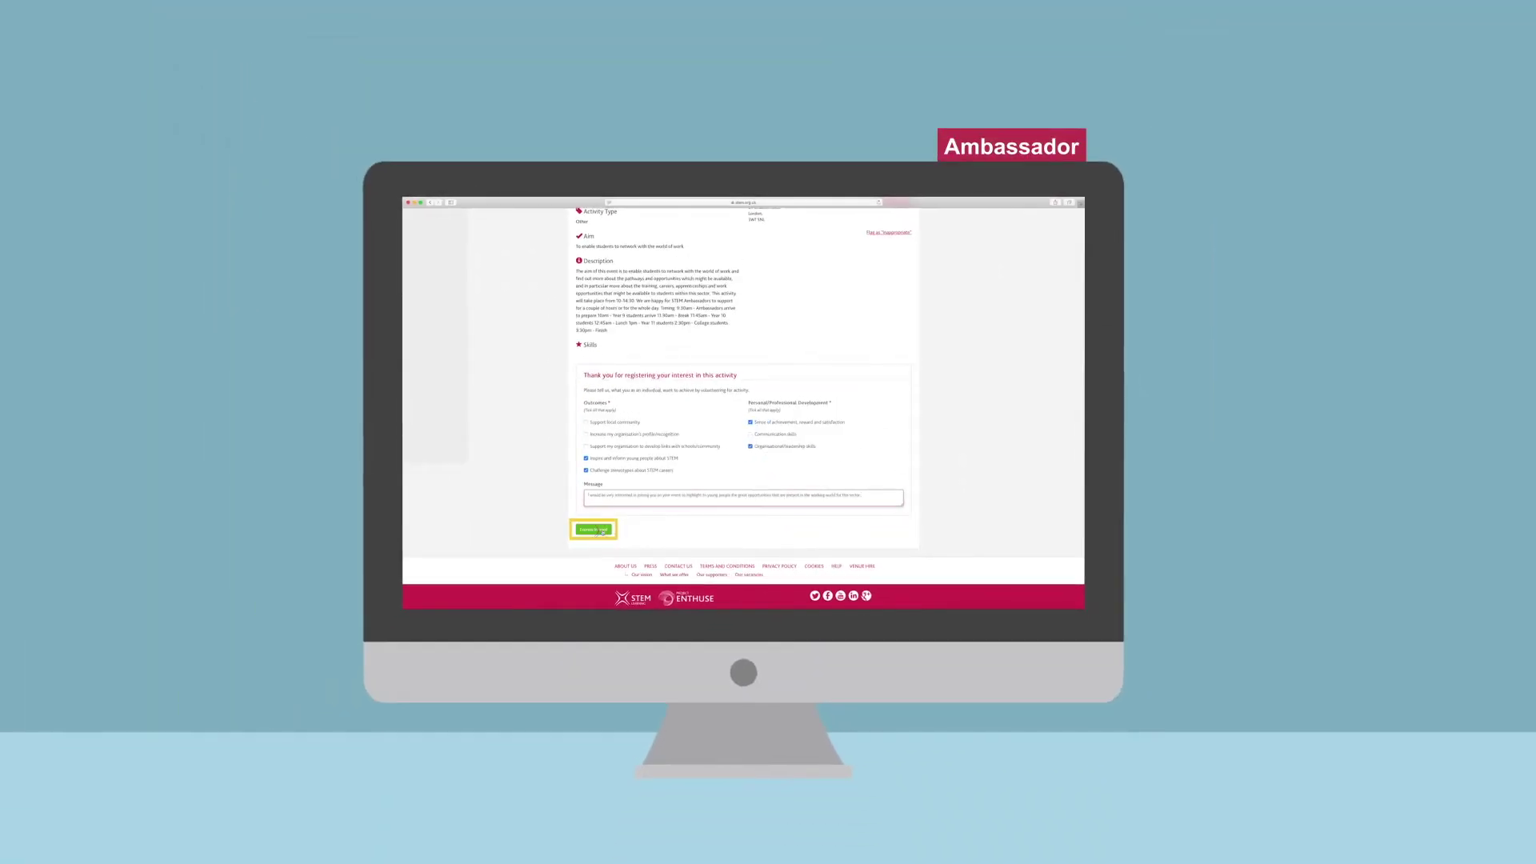
Submit the interest registration, then offer the position to the ambassador from their Registered Interest row.
click(603, 531)
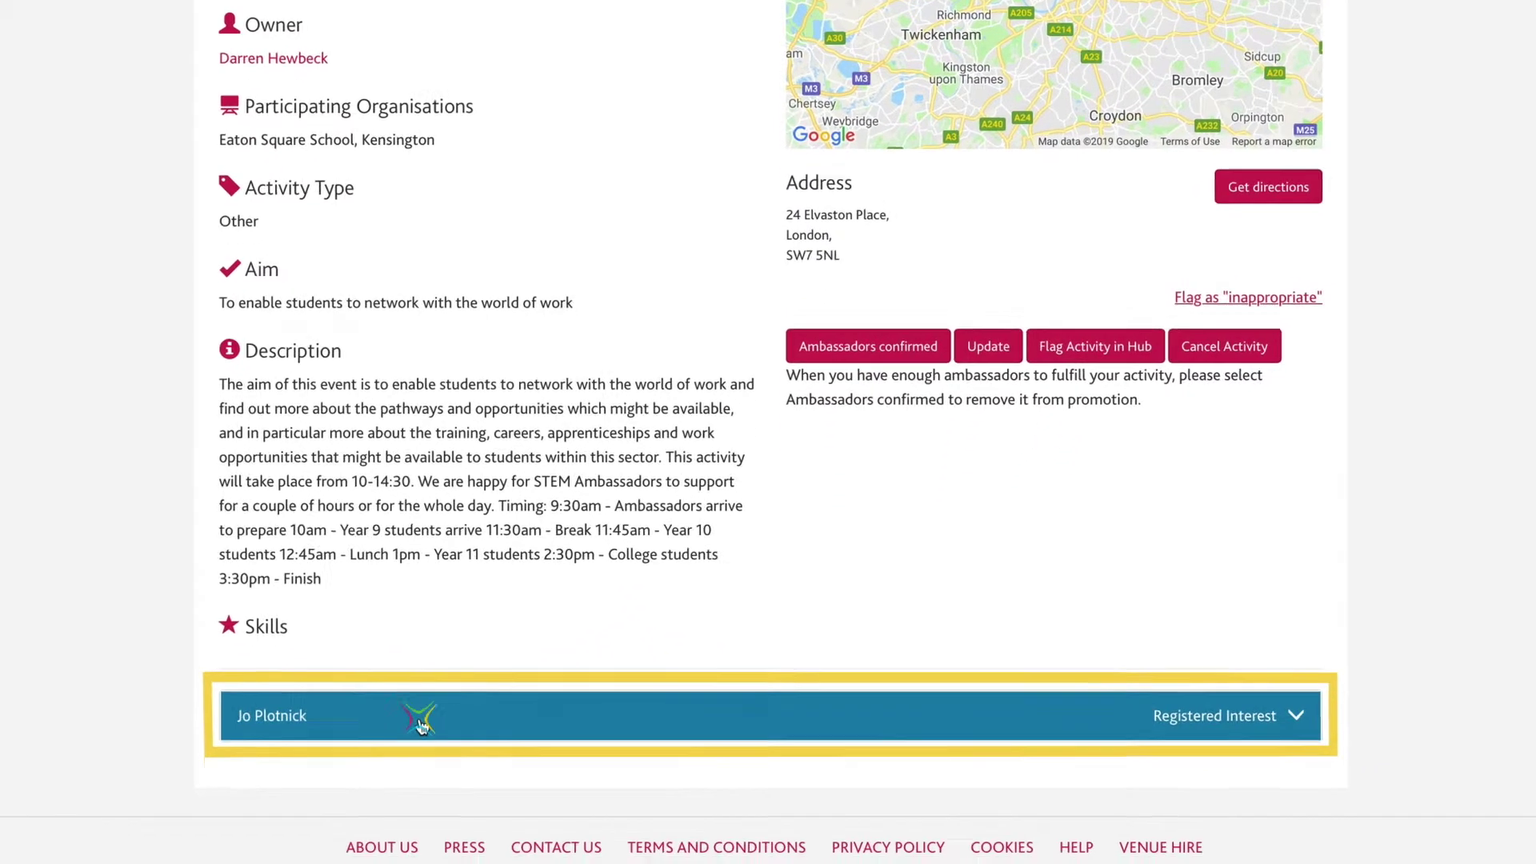
click(461, 827)
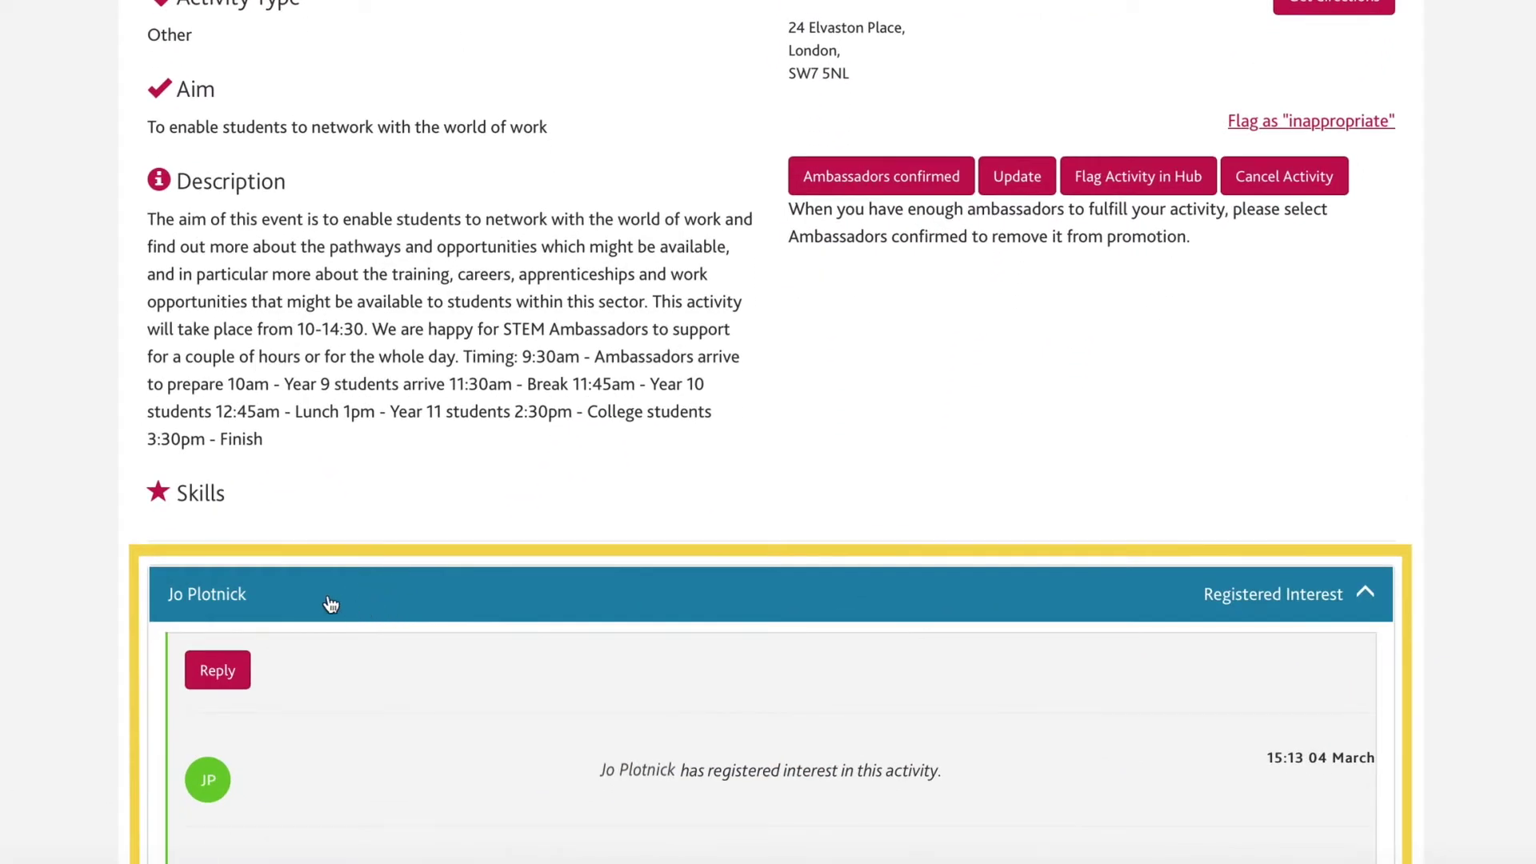
scroll(42, 599, down, 5)
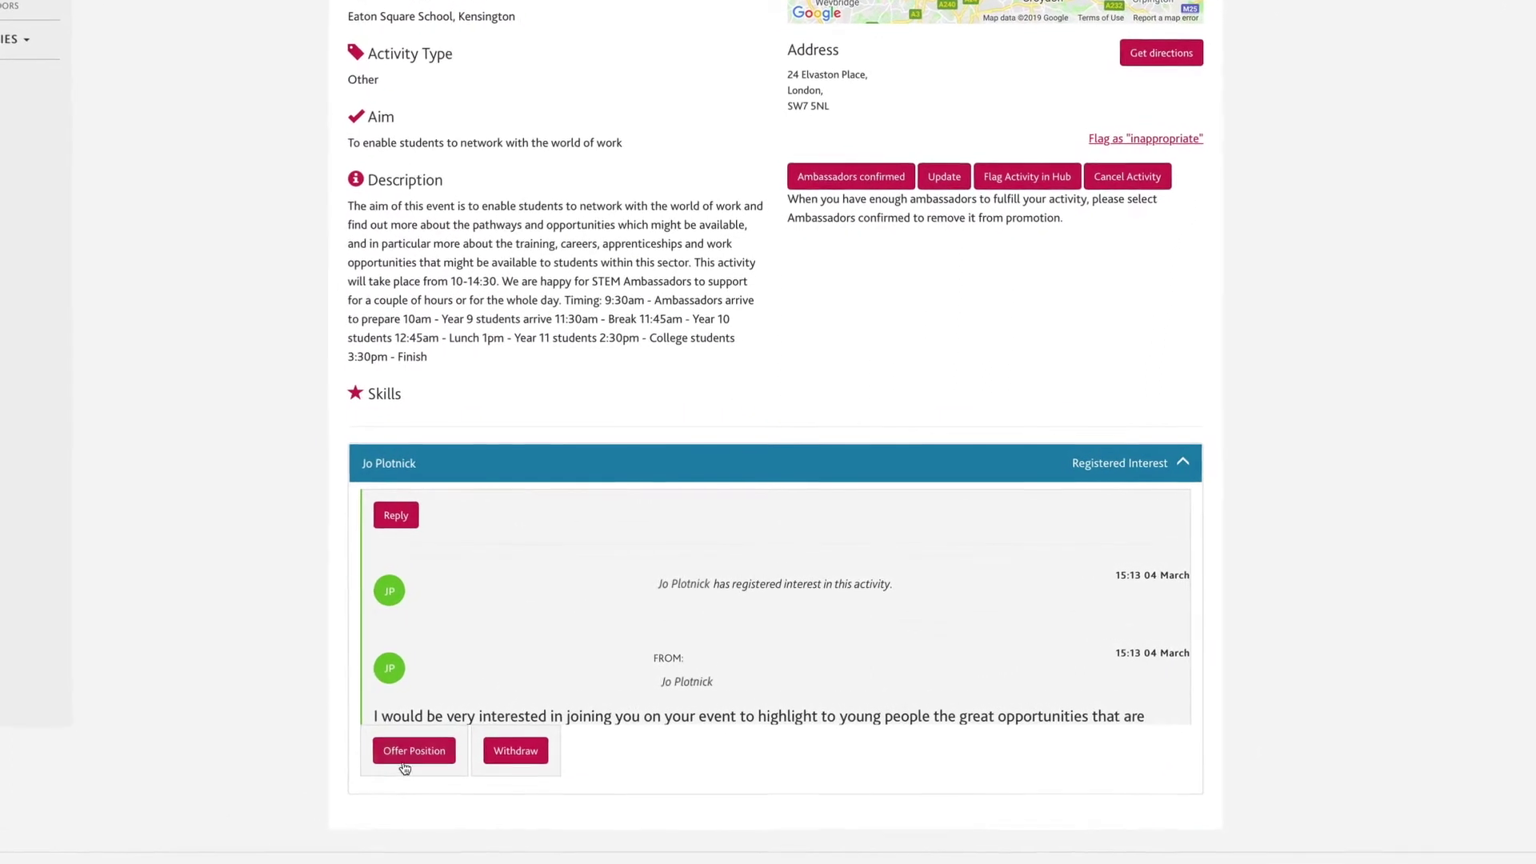
click(405, 767)
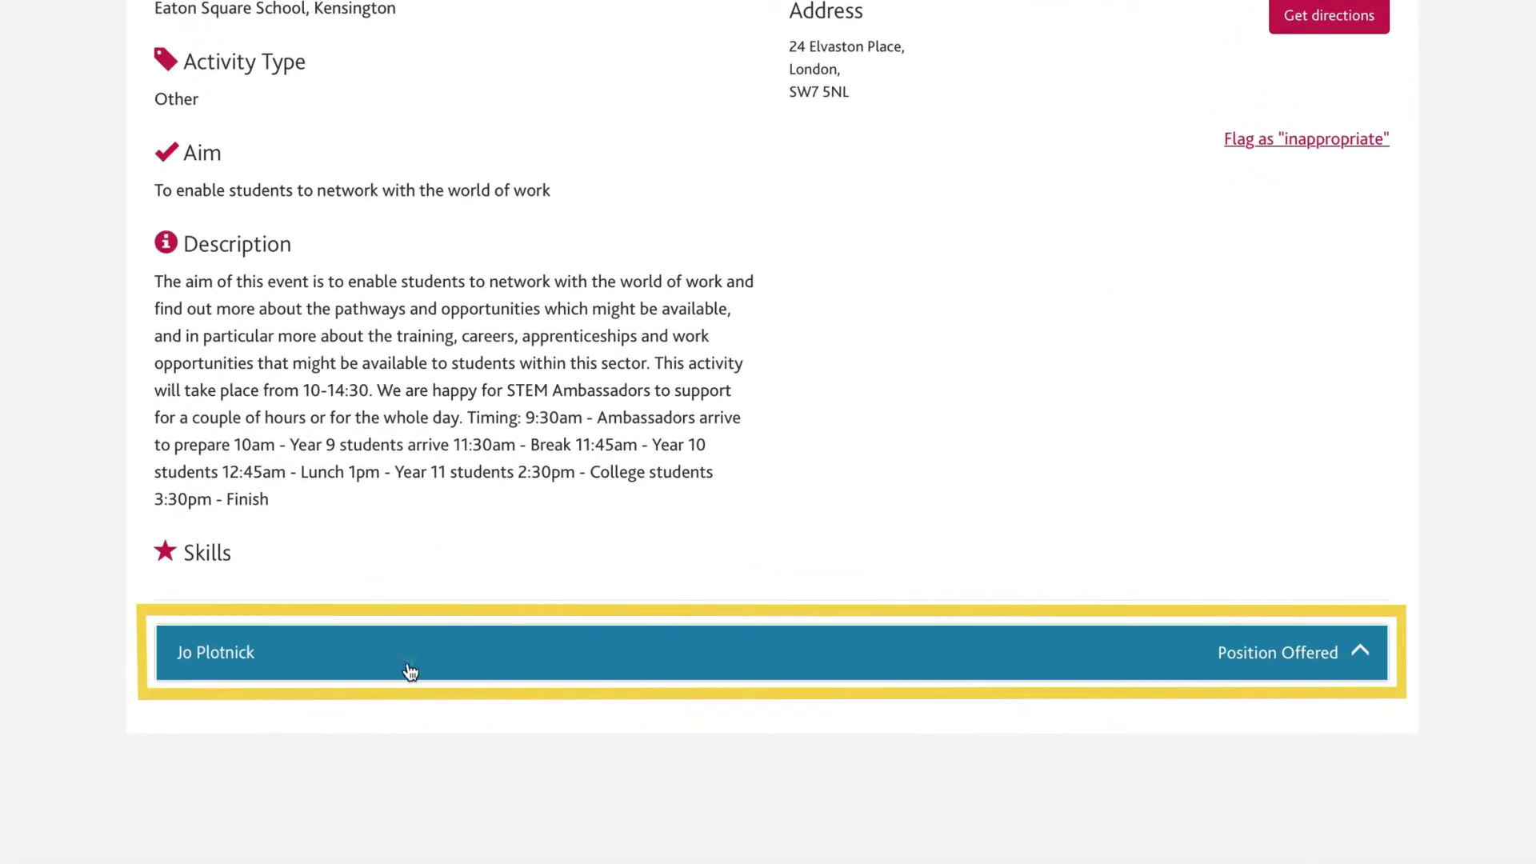
As the ambassador, expand the Position Offered row to view the pending Speed Networking offer.
click(410, 671)
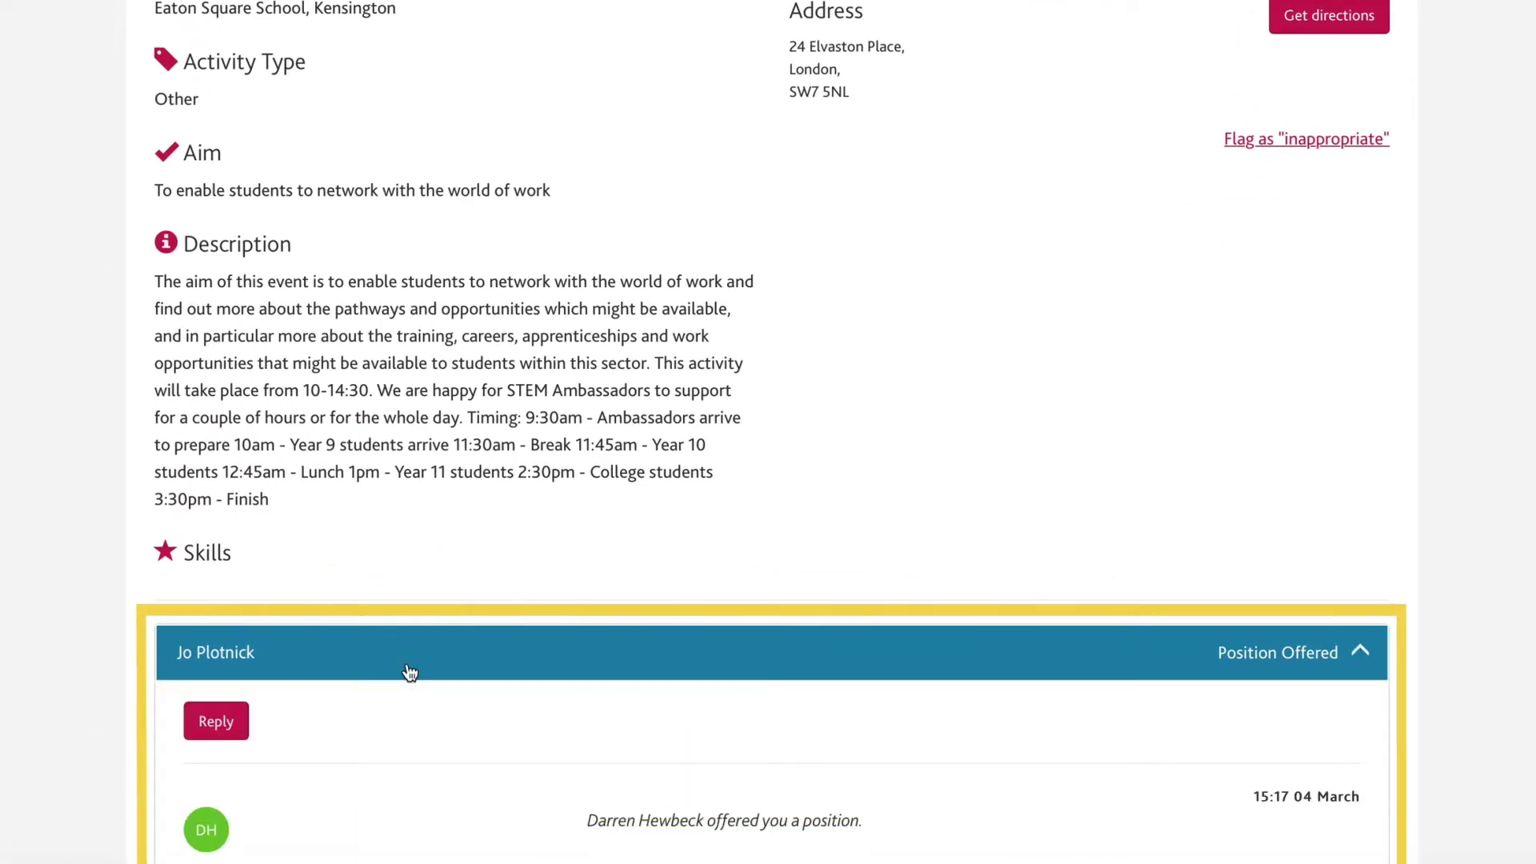
scroll(409, 671, down, 5)
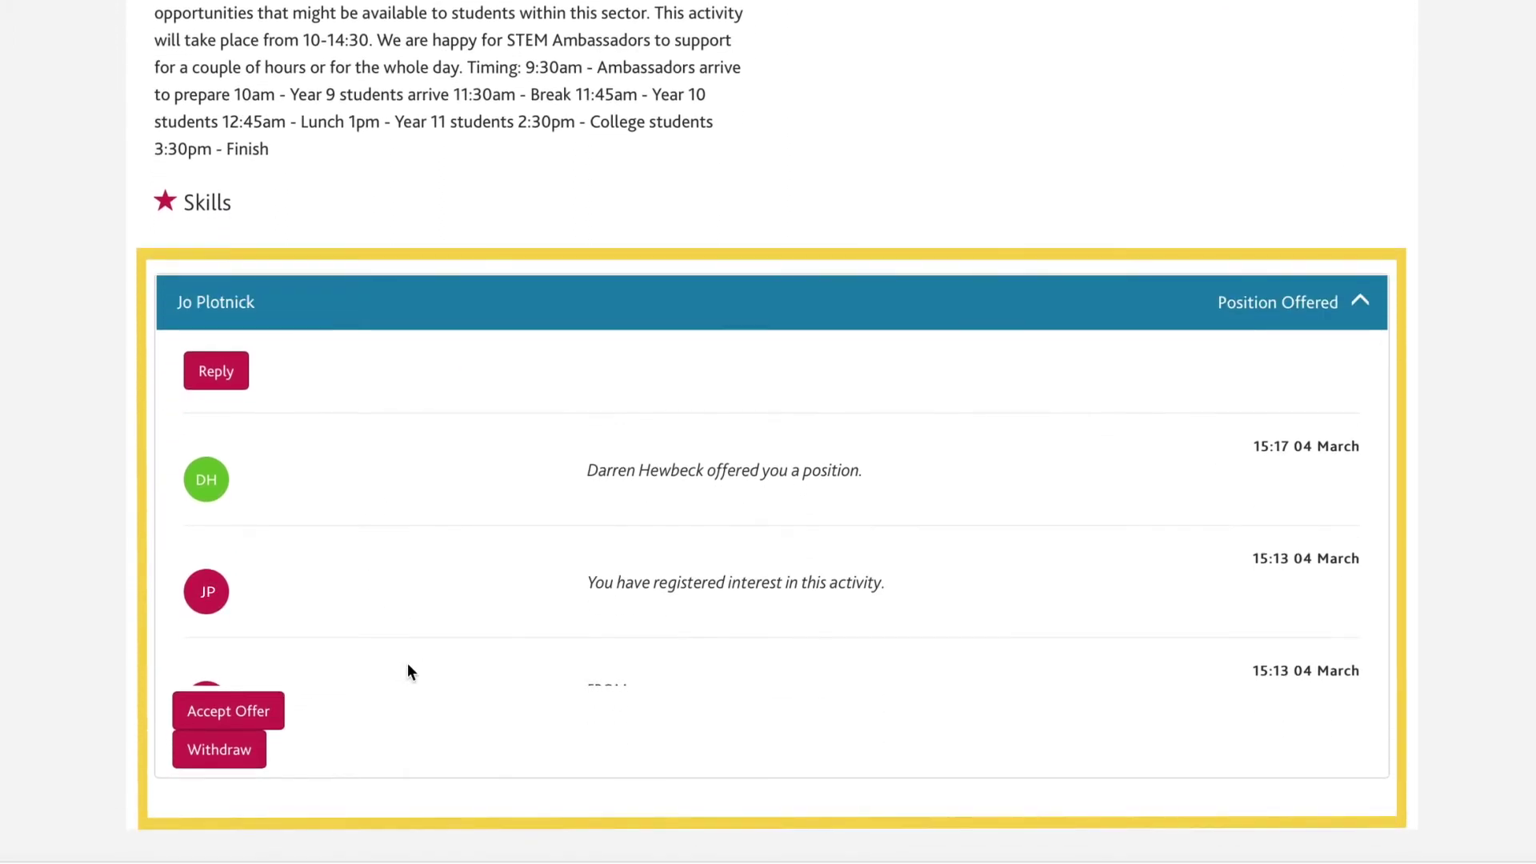
scroll(410, 672, down, 2)
scroll(409, 672, up, 2)
Accept the Speed Networking offer and view the Upcoming activities list.
click(253, 713)
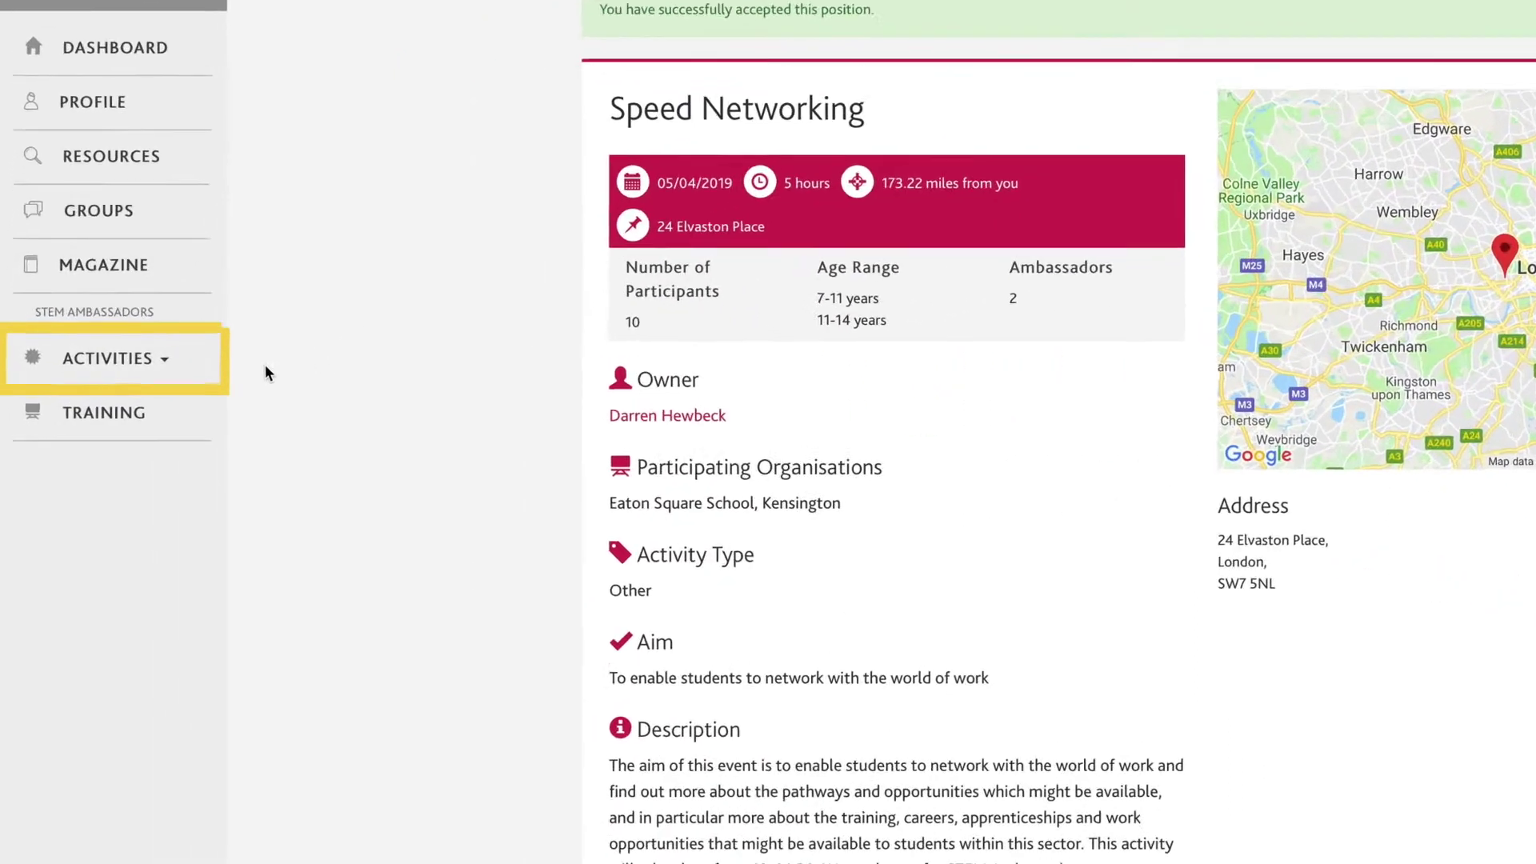
click(103, 356)
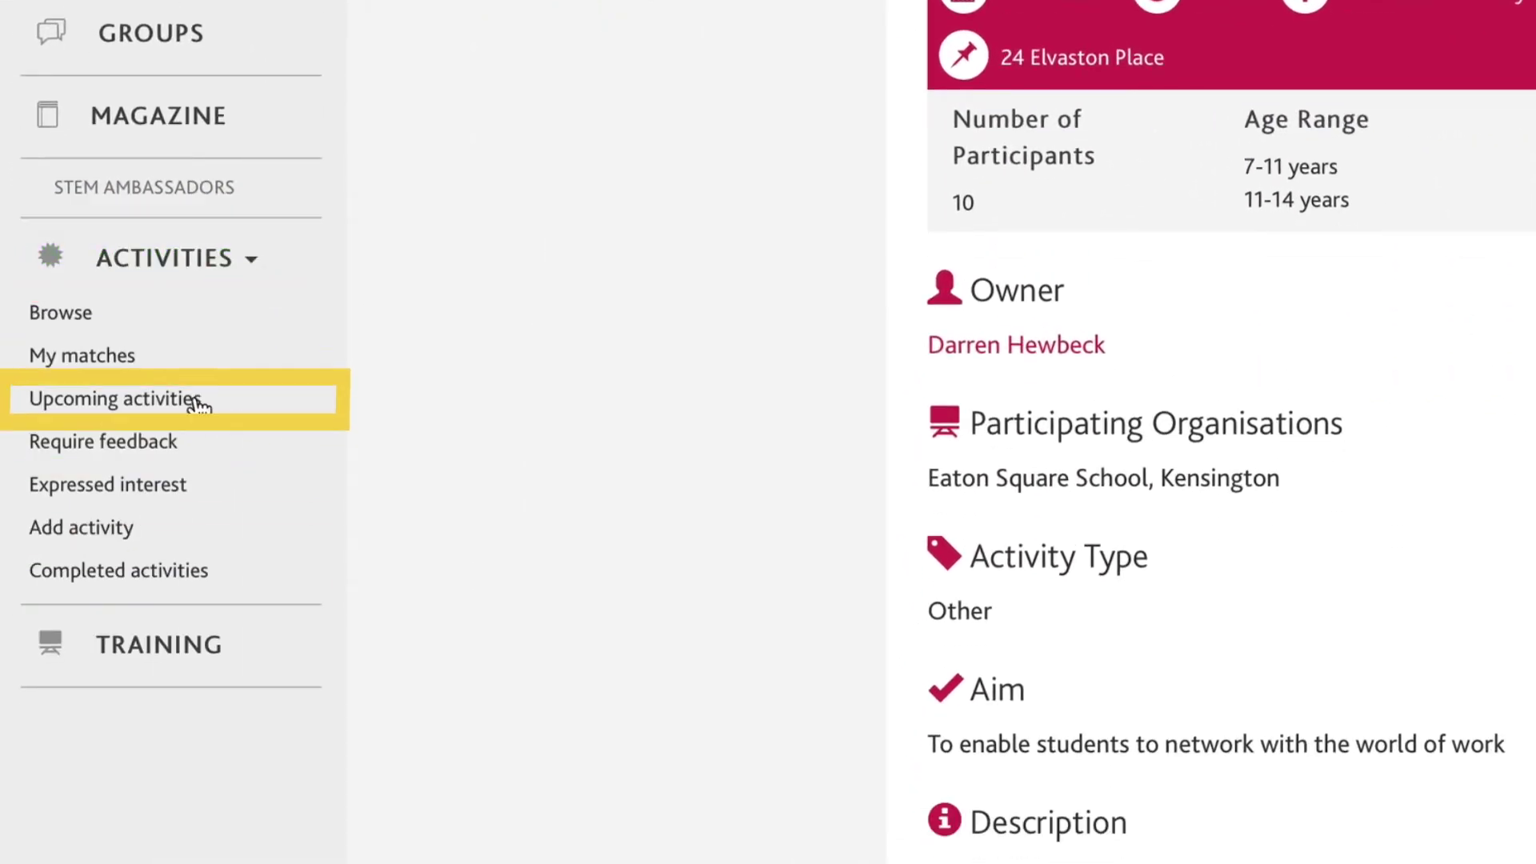
click(195, 398)
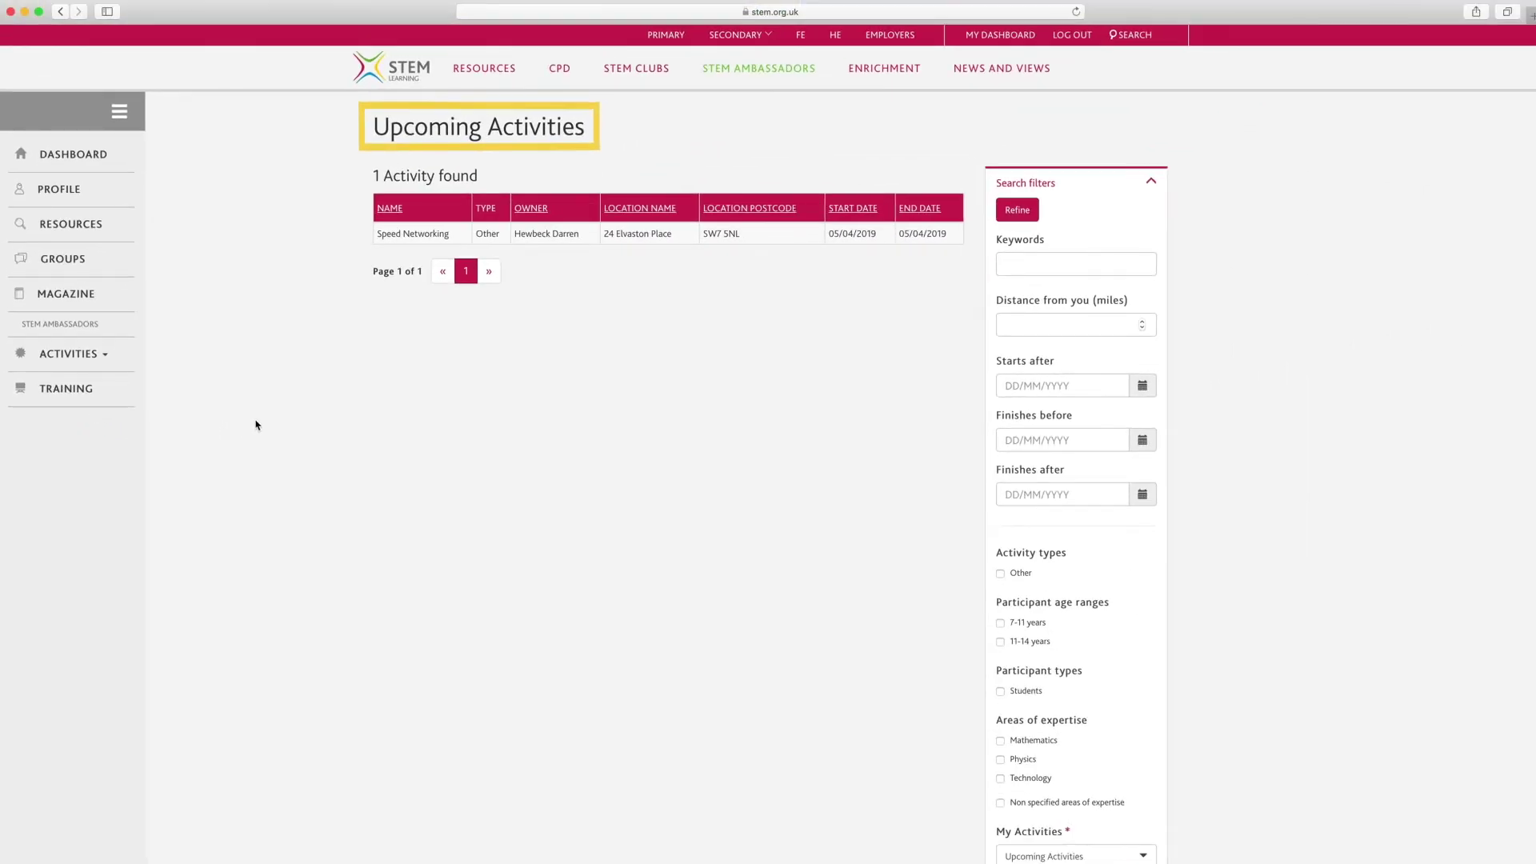
Review the Require feedback and Expressed interest activity lists.
click(107, 357)
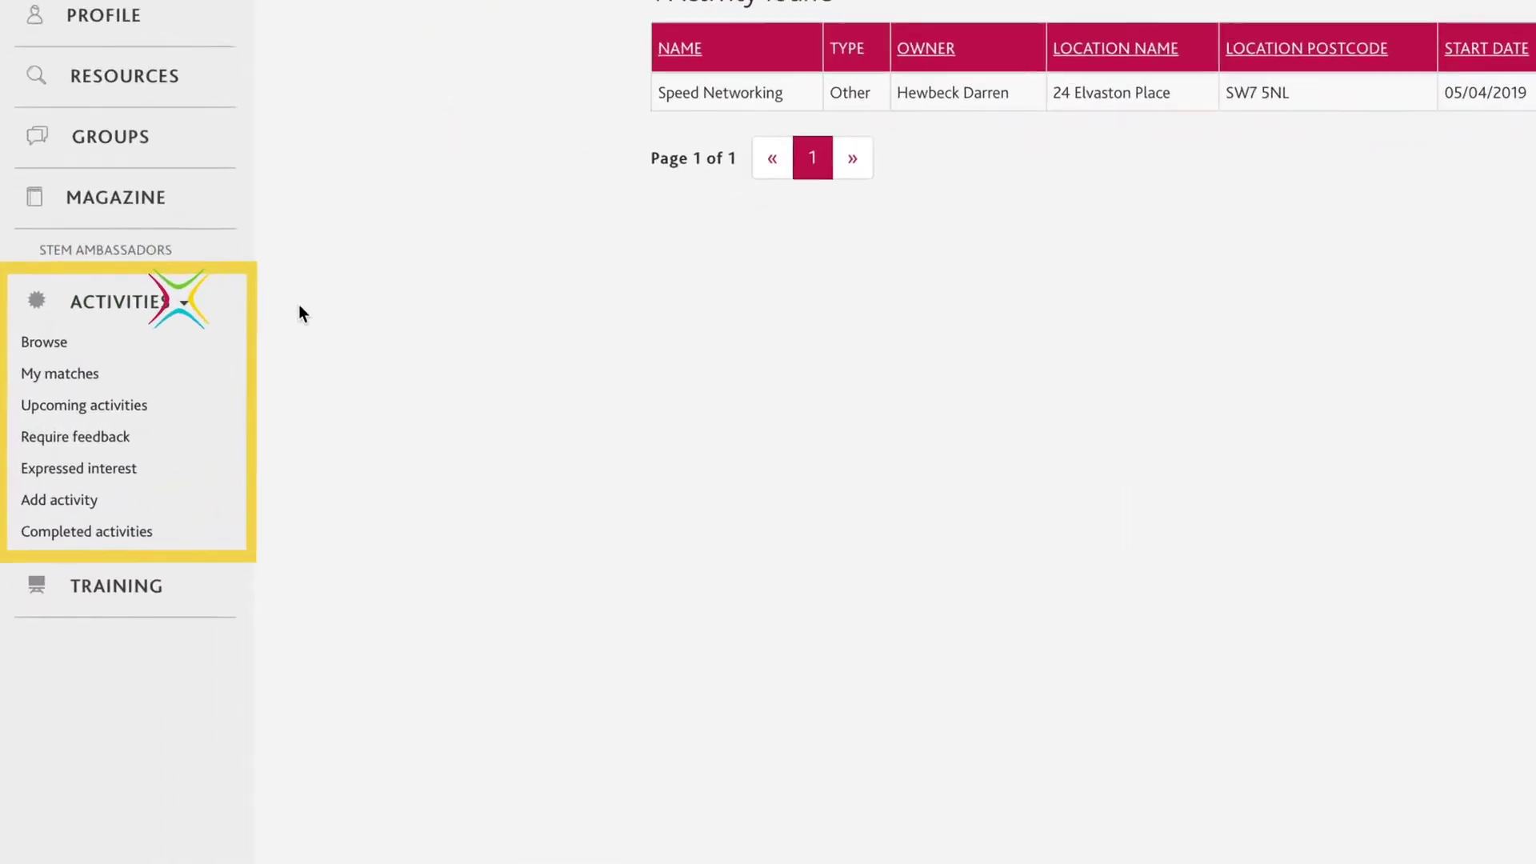
click(165, 445)
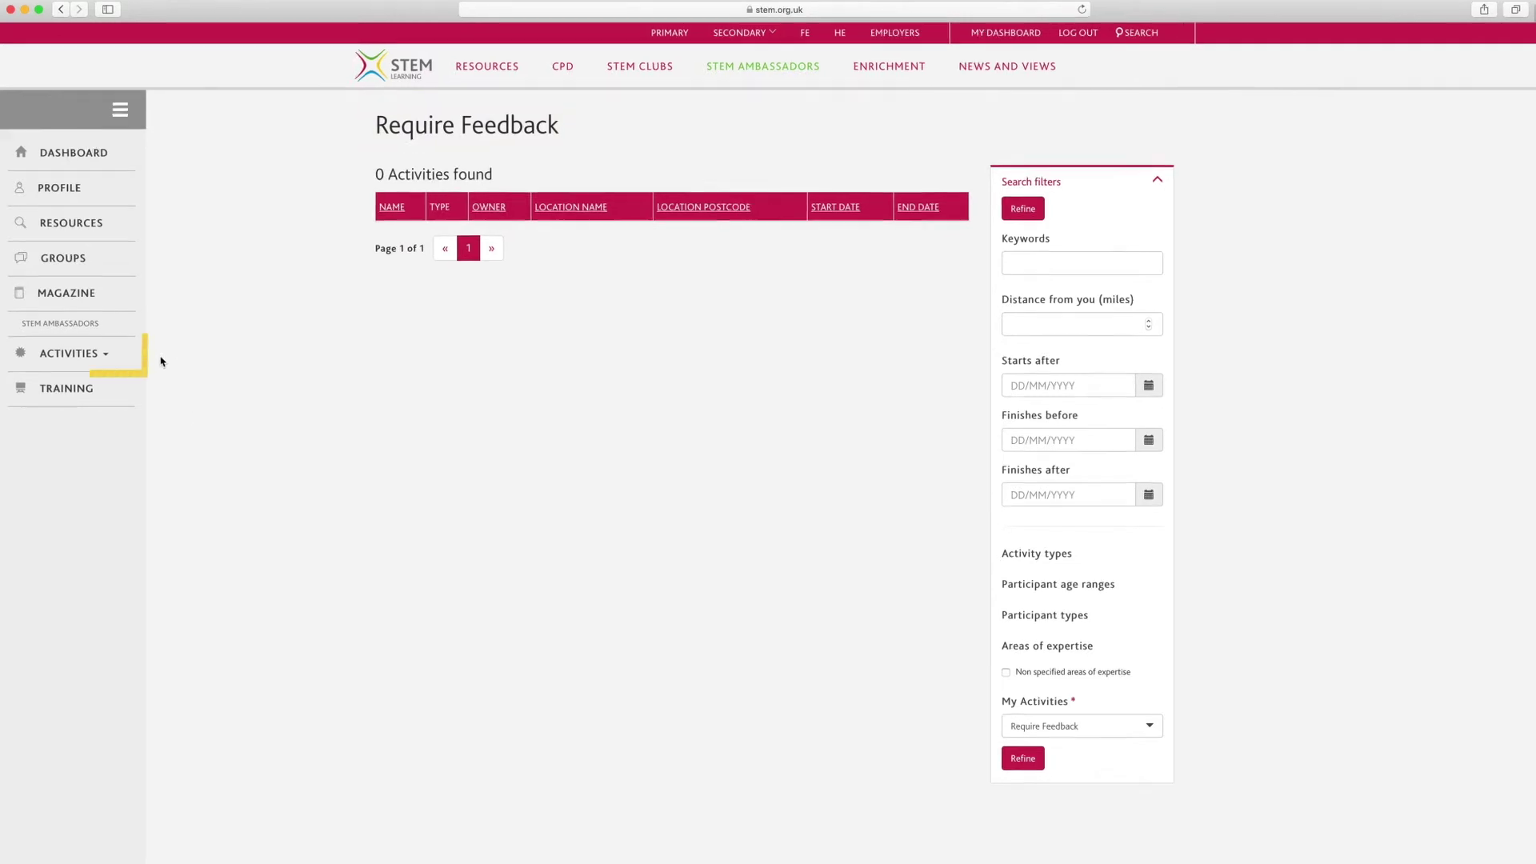
click(88, 354)
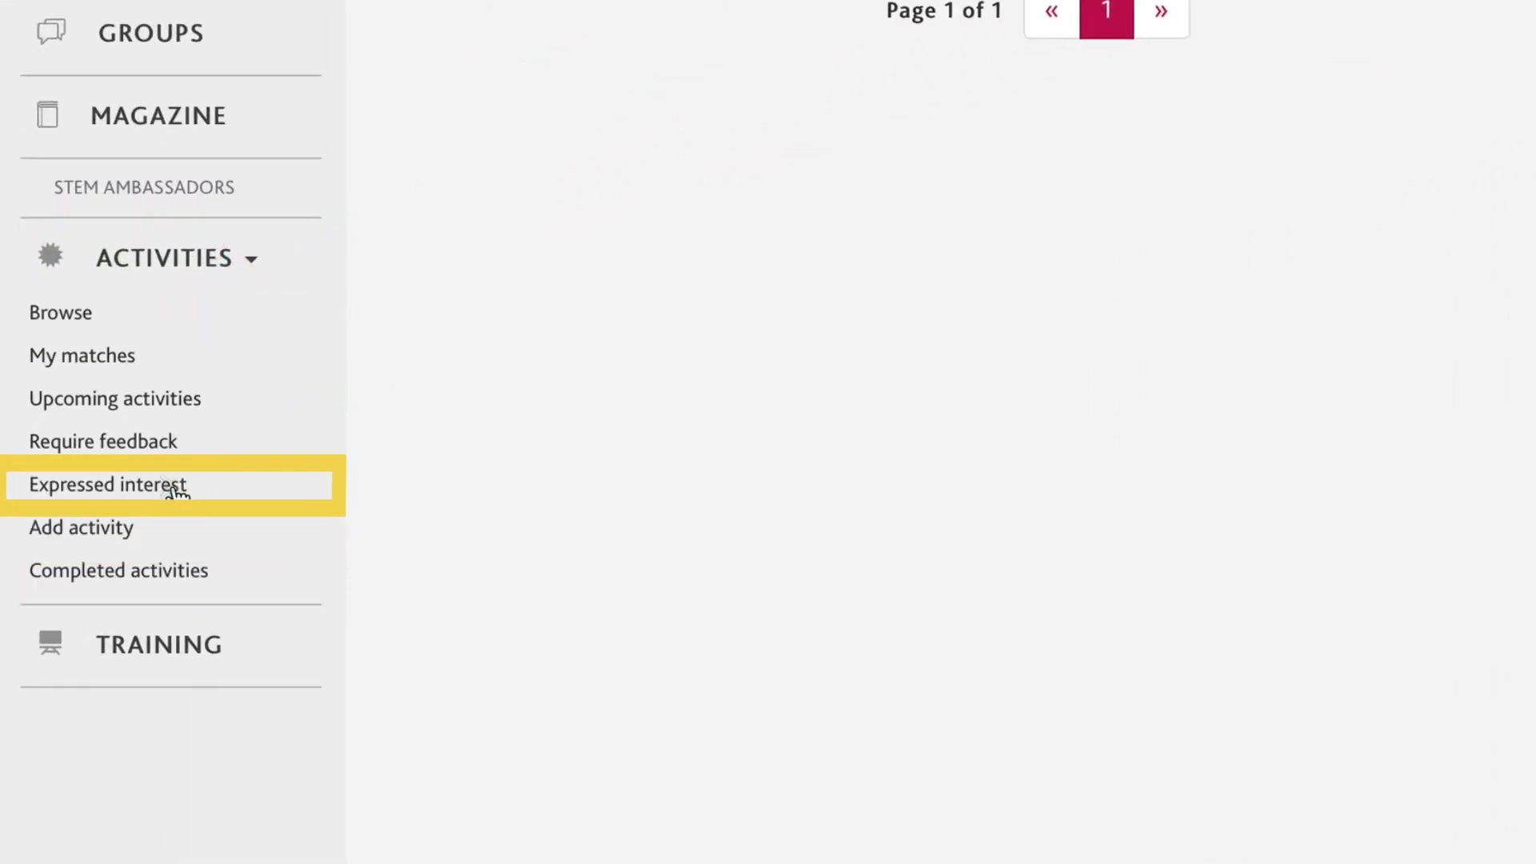
click(165, 484)
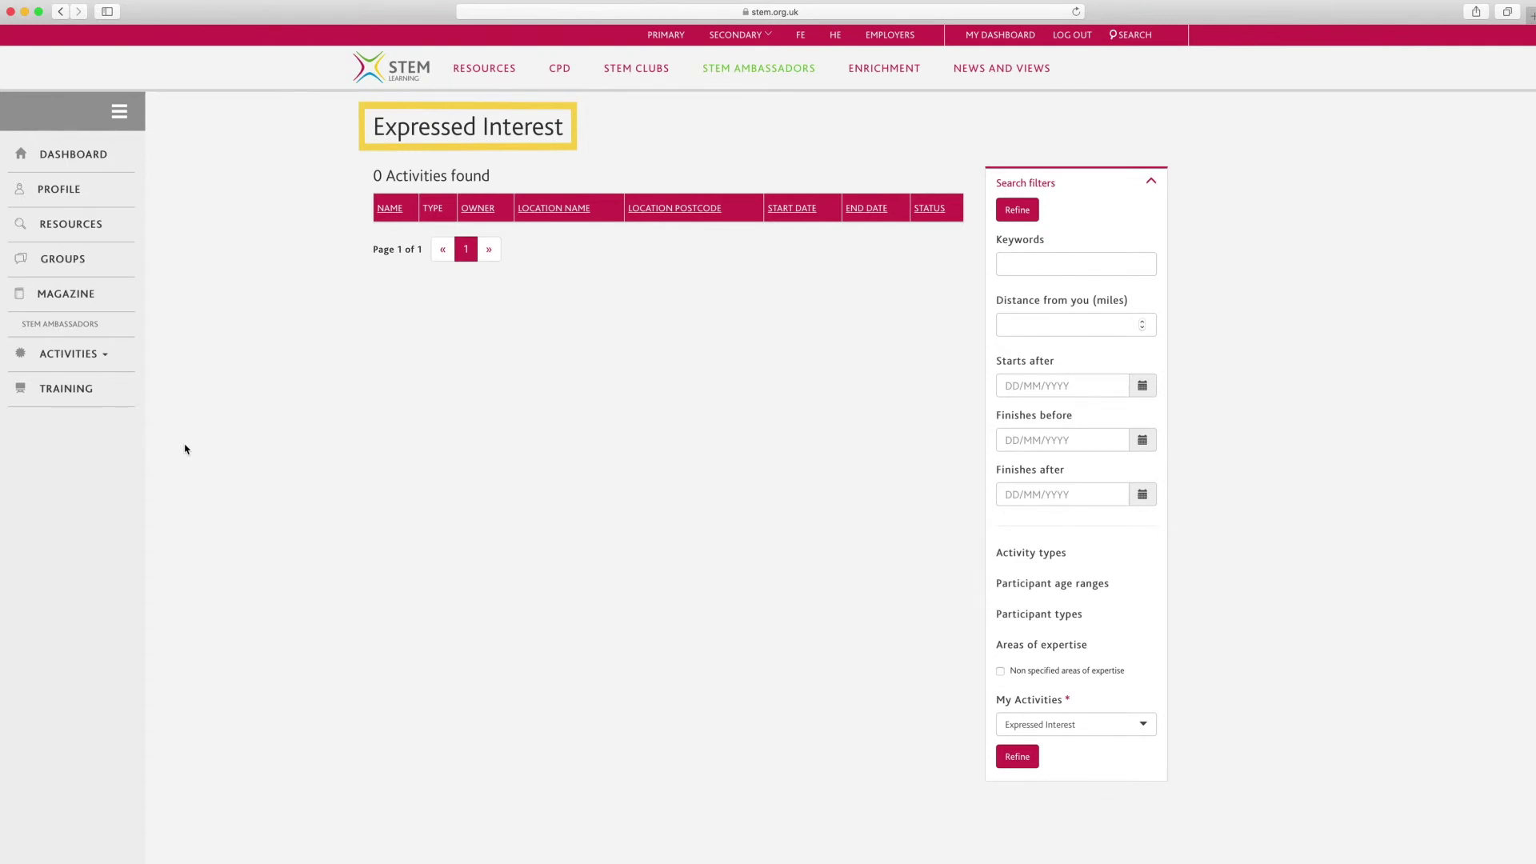
click(98, 356)
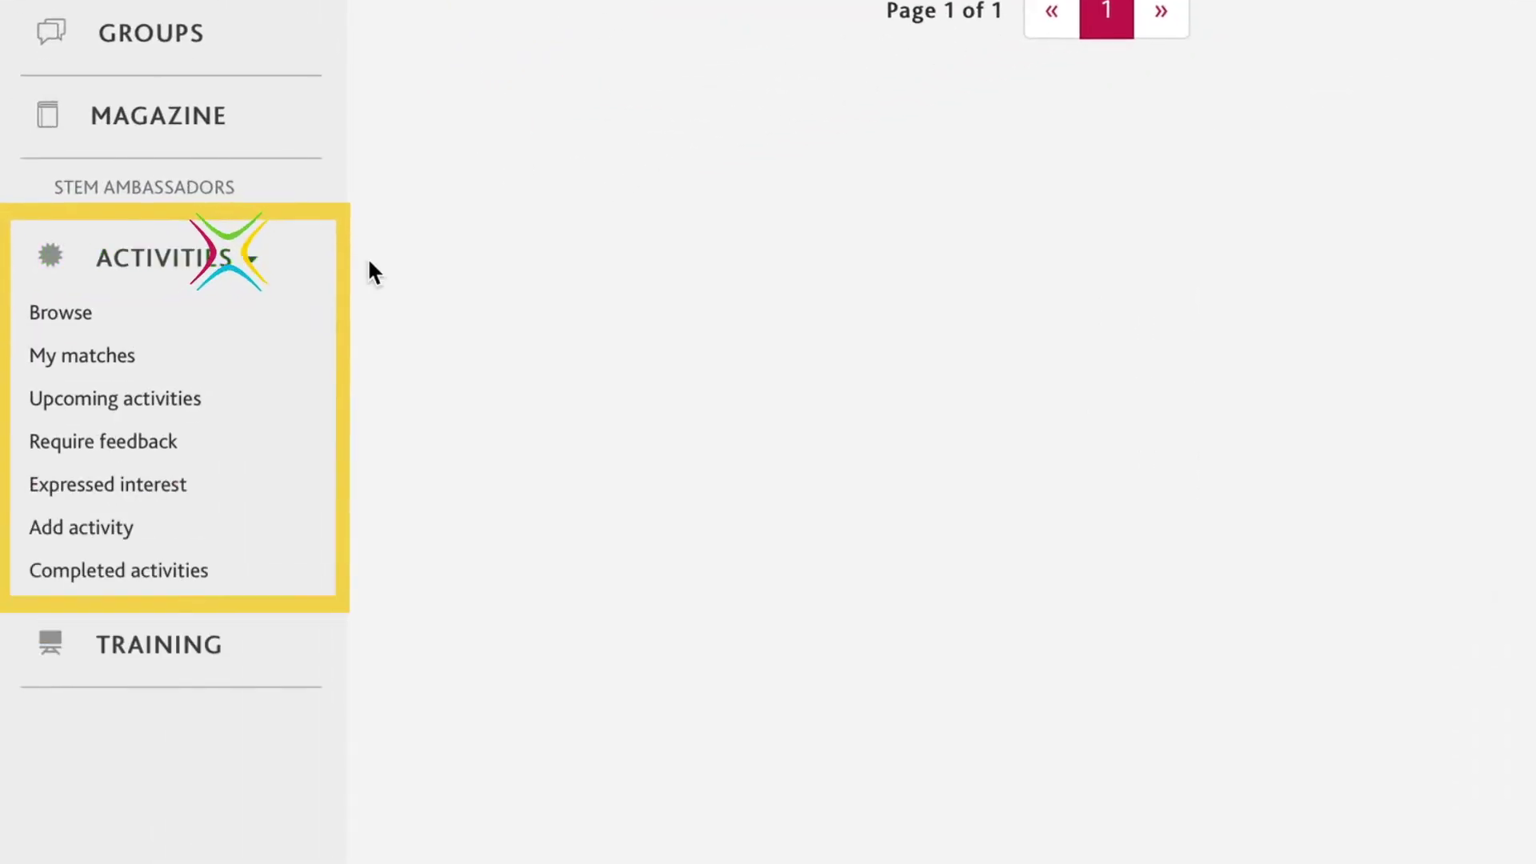
Start a new past activity named 'Speed Network' with activity type Other.
click(100, 530)
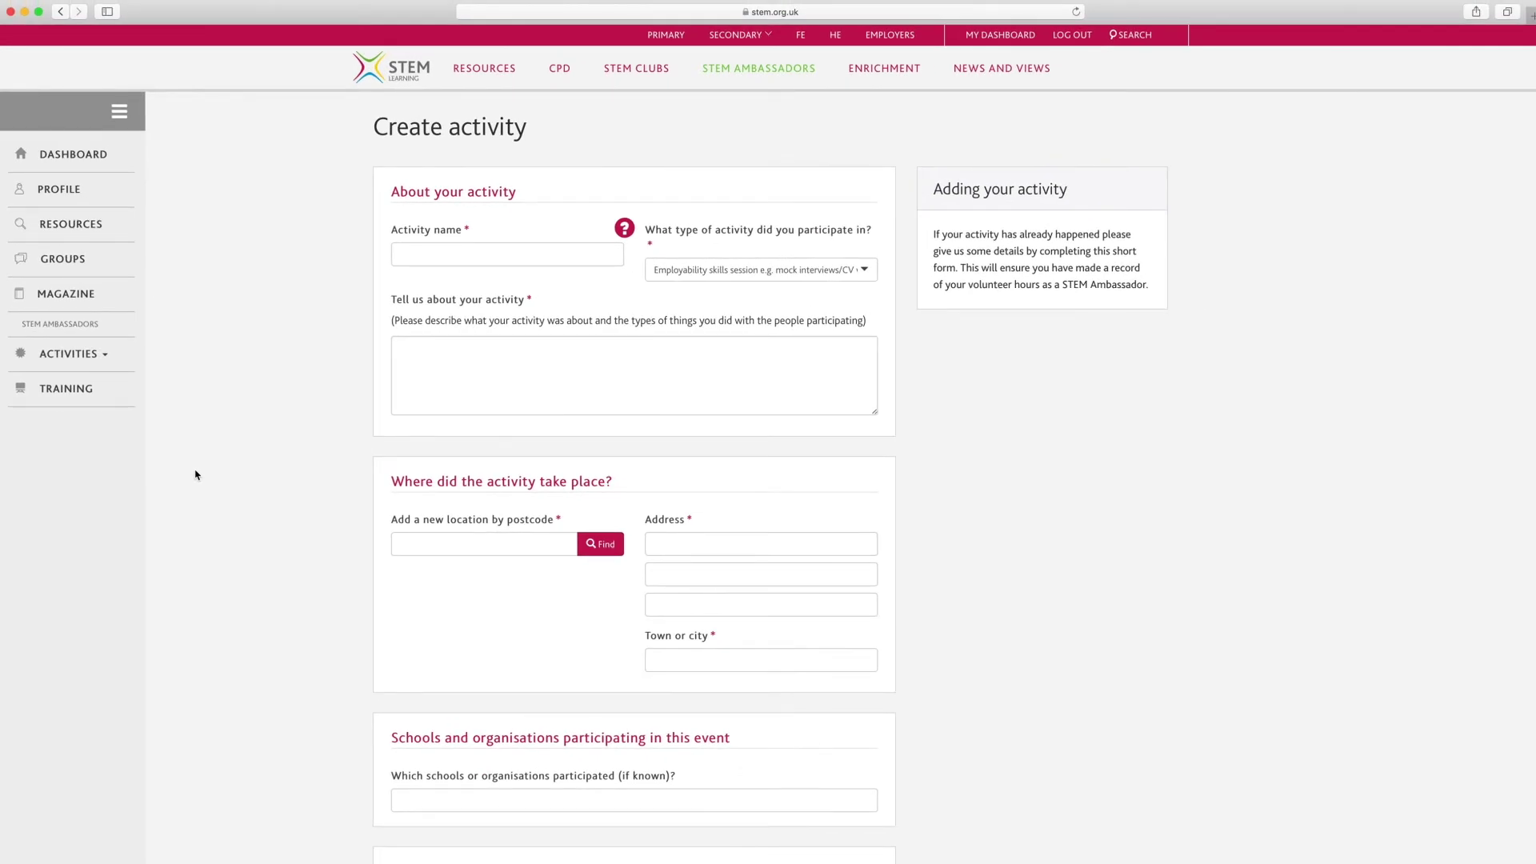
click(601, 252)
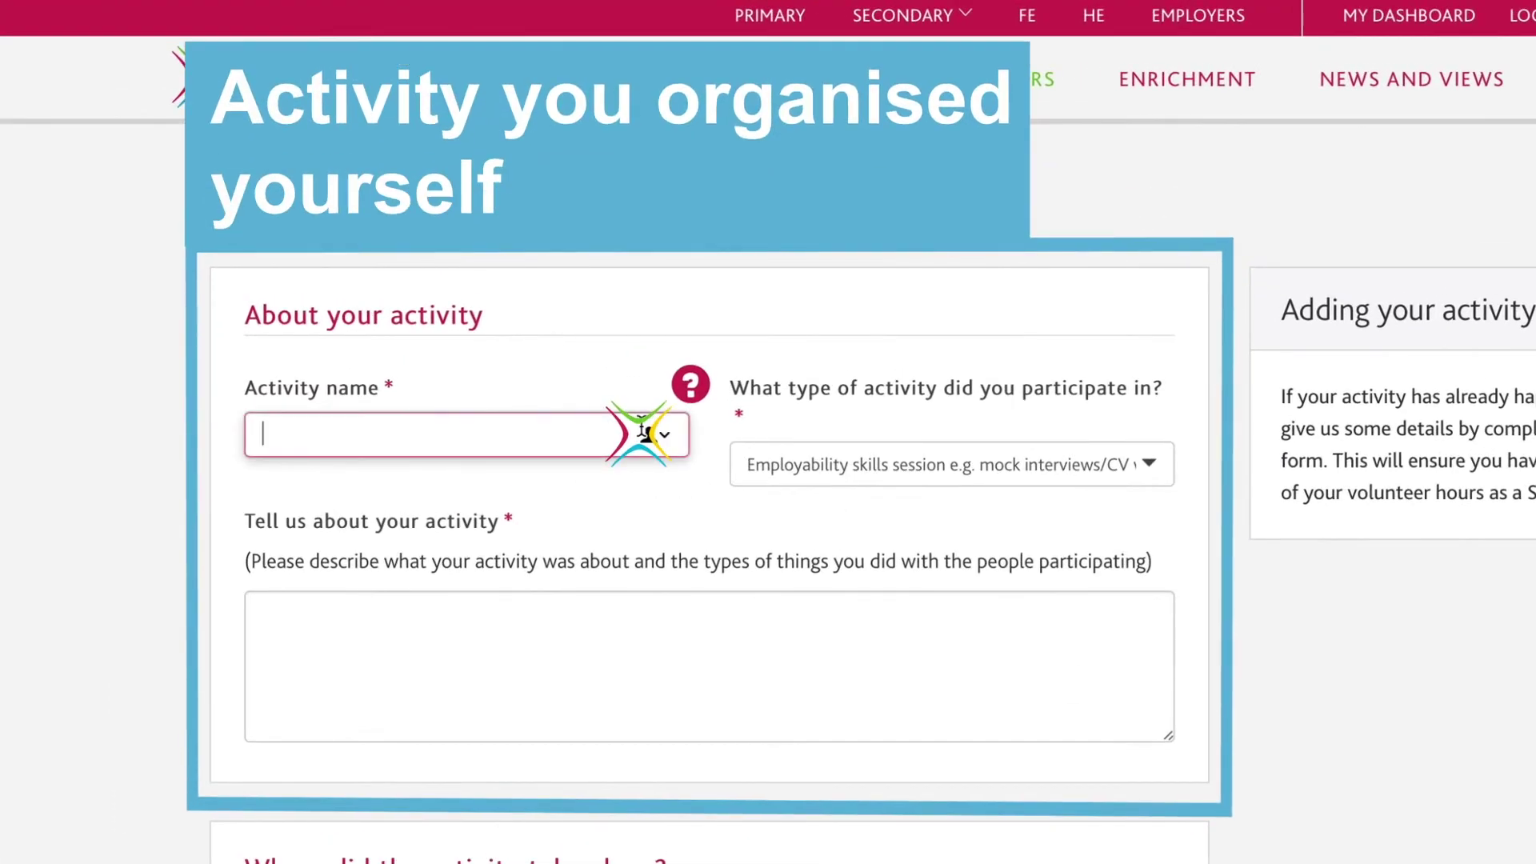
text(Speed )
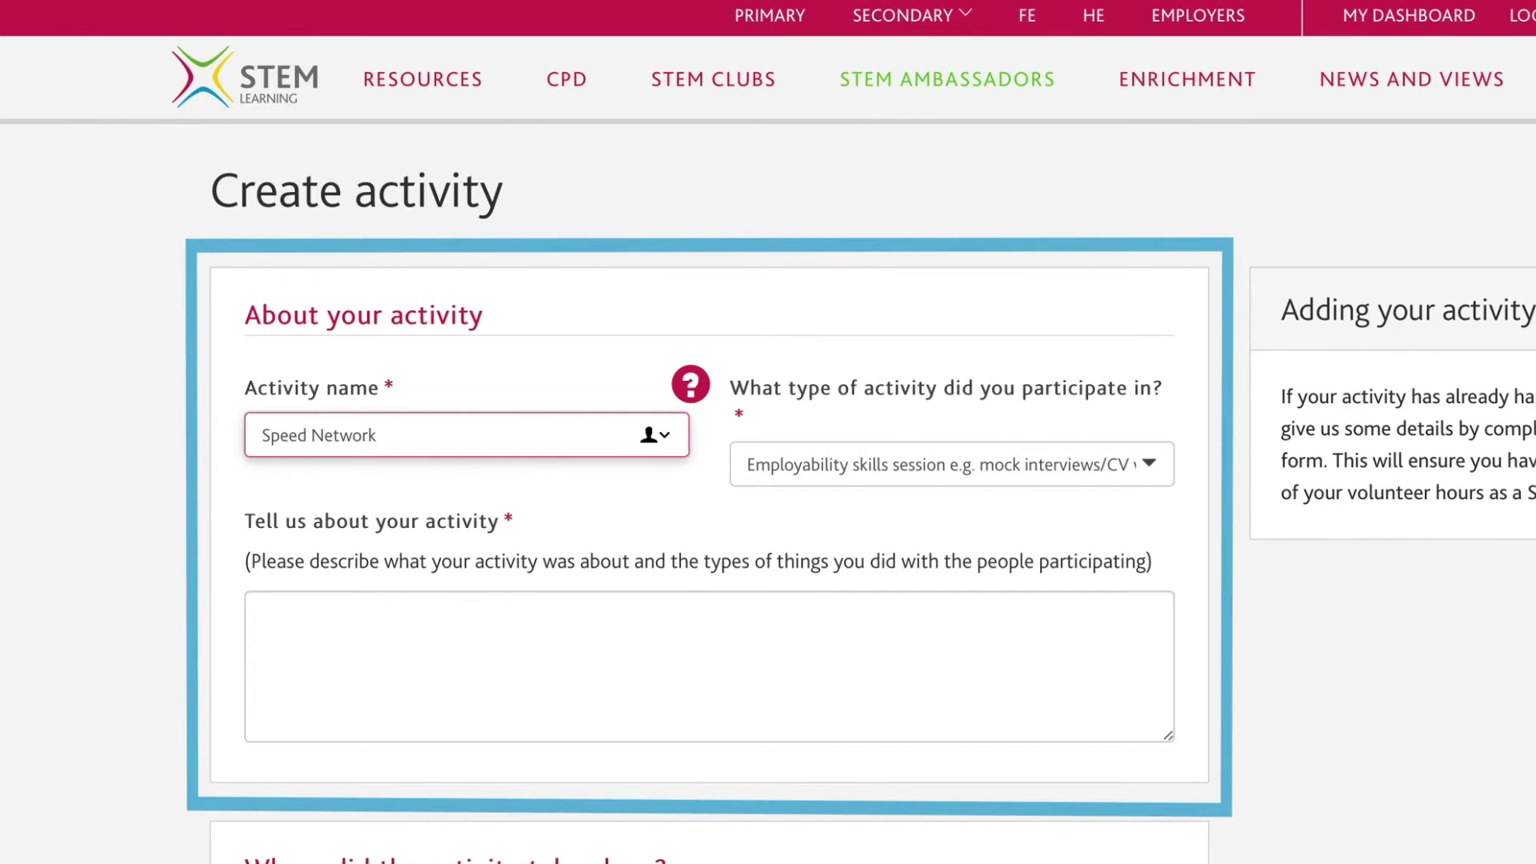
text(Network)
click(1160, 477)
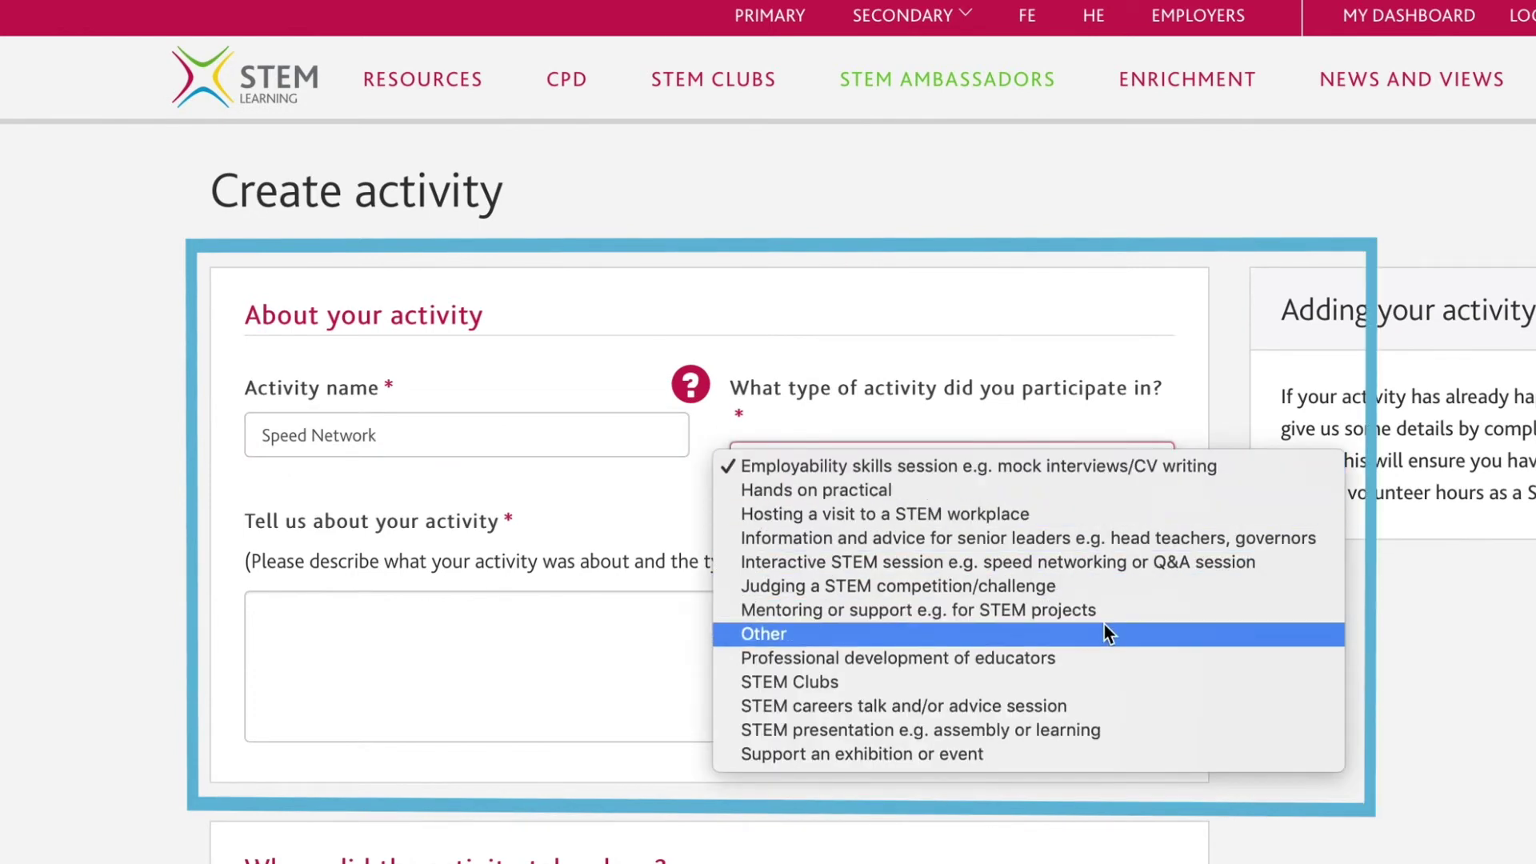
click(1104, 633)
Enter the description 'Helping young people understand the opportunities available in this sector'.
click(1076, 628)
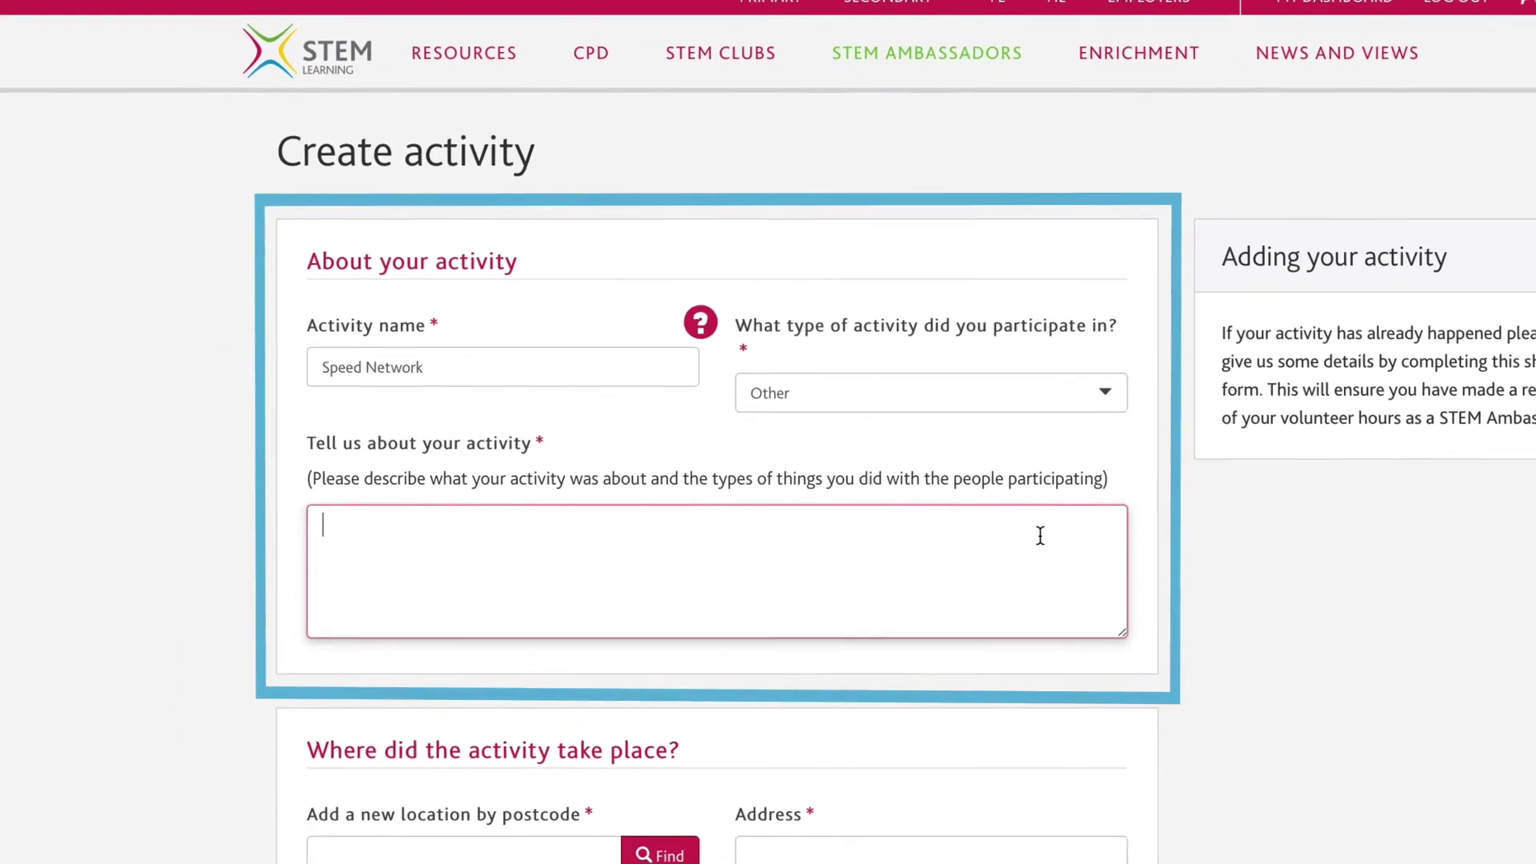
text(Helping y)
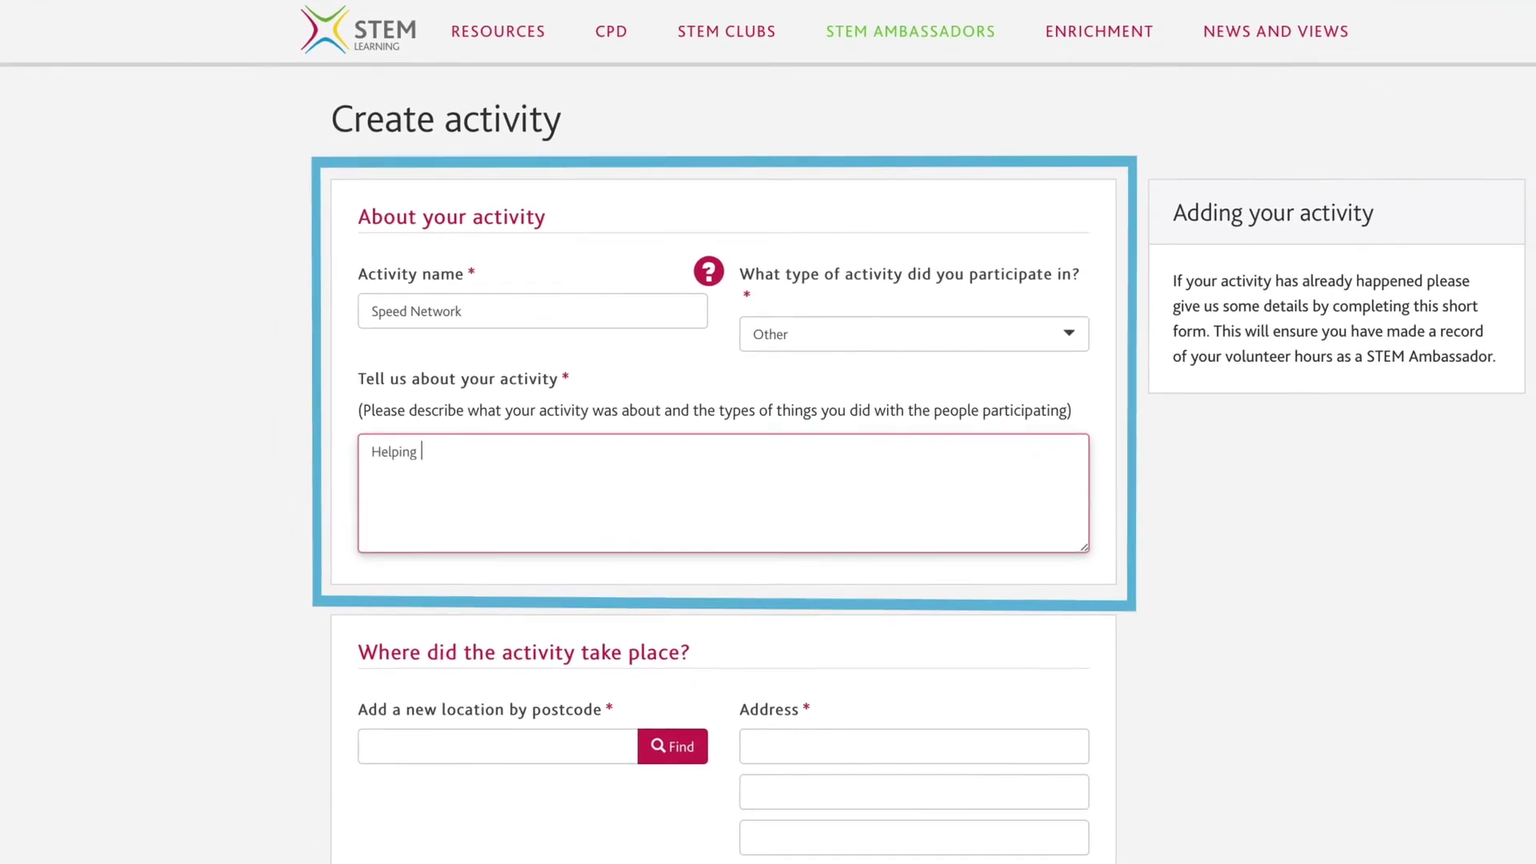
text(oung people understand the opportunities)
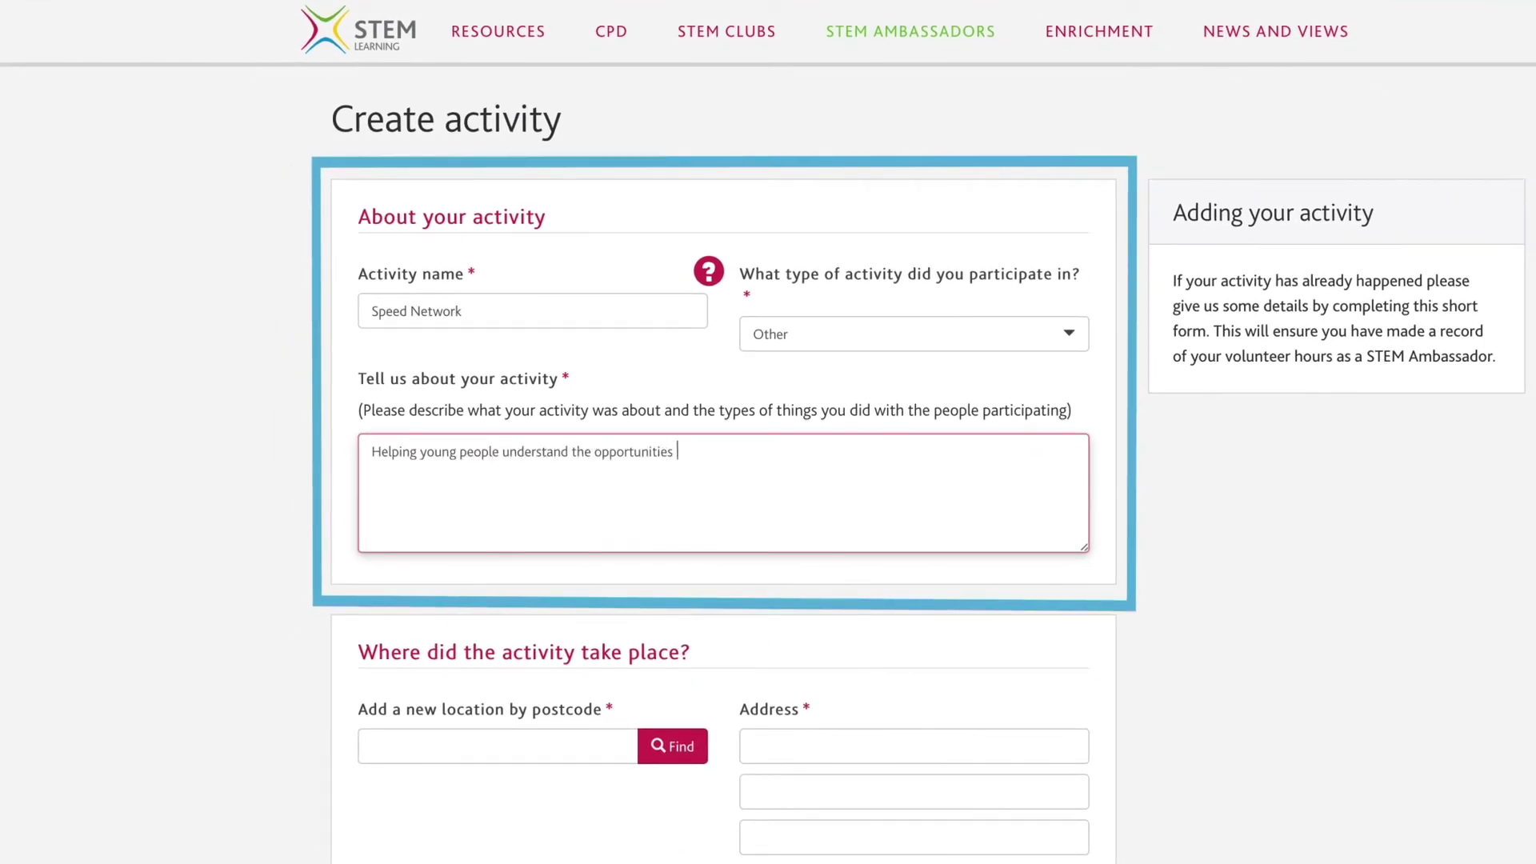
text( availab)
key(BackSpace)
key(BackSpace)
key(BackSpace)
text(ilable in this sector)
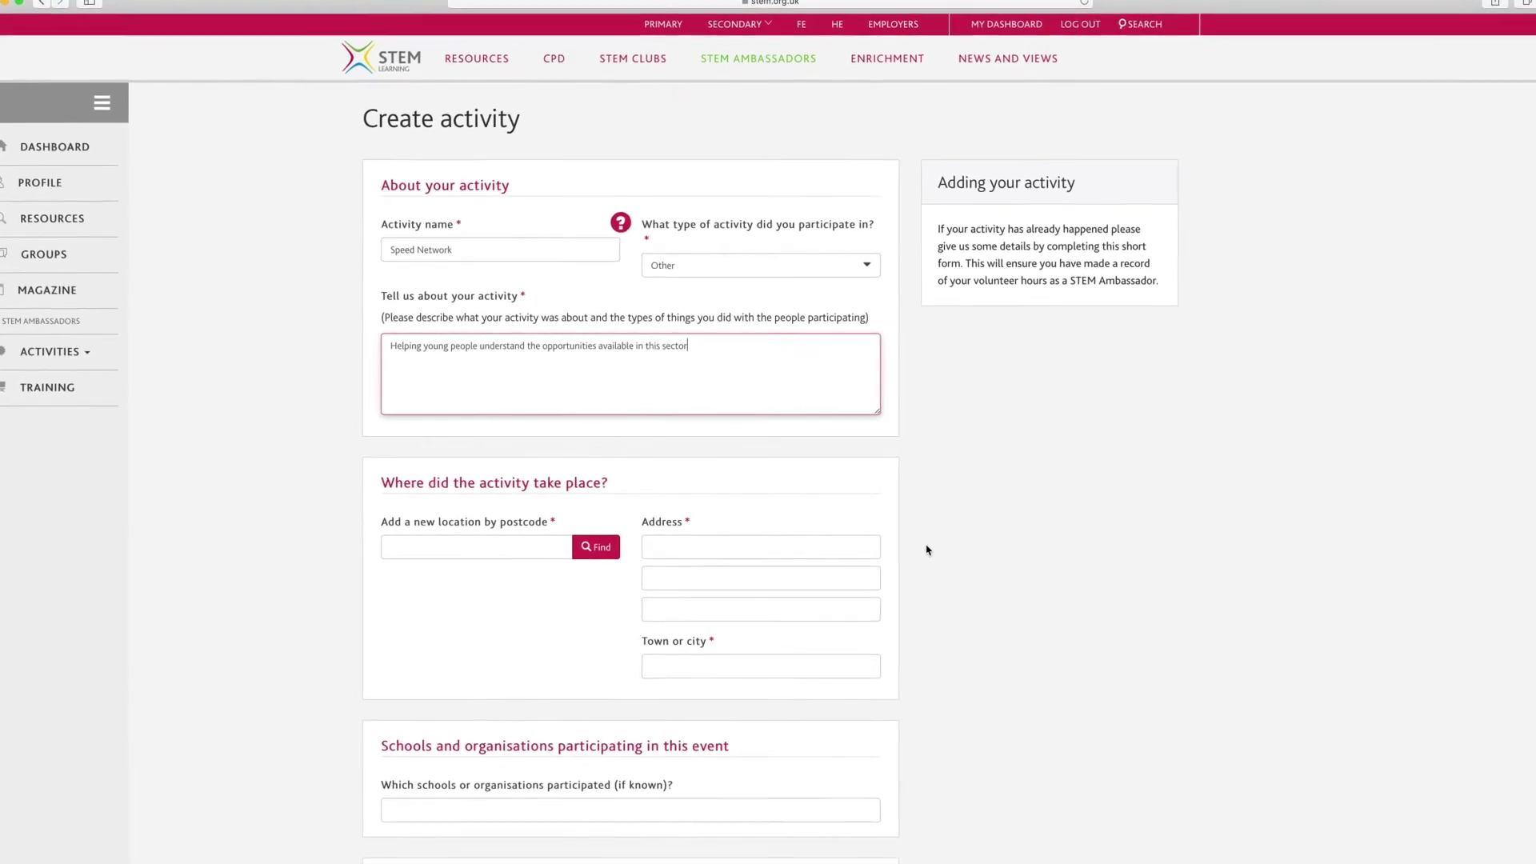
Look up postcode SW7 5NL and use Ravenstone Preparatory School, 24 Elvaston Place, London as the location.
click(523, 547)
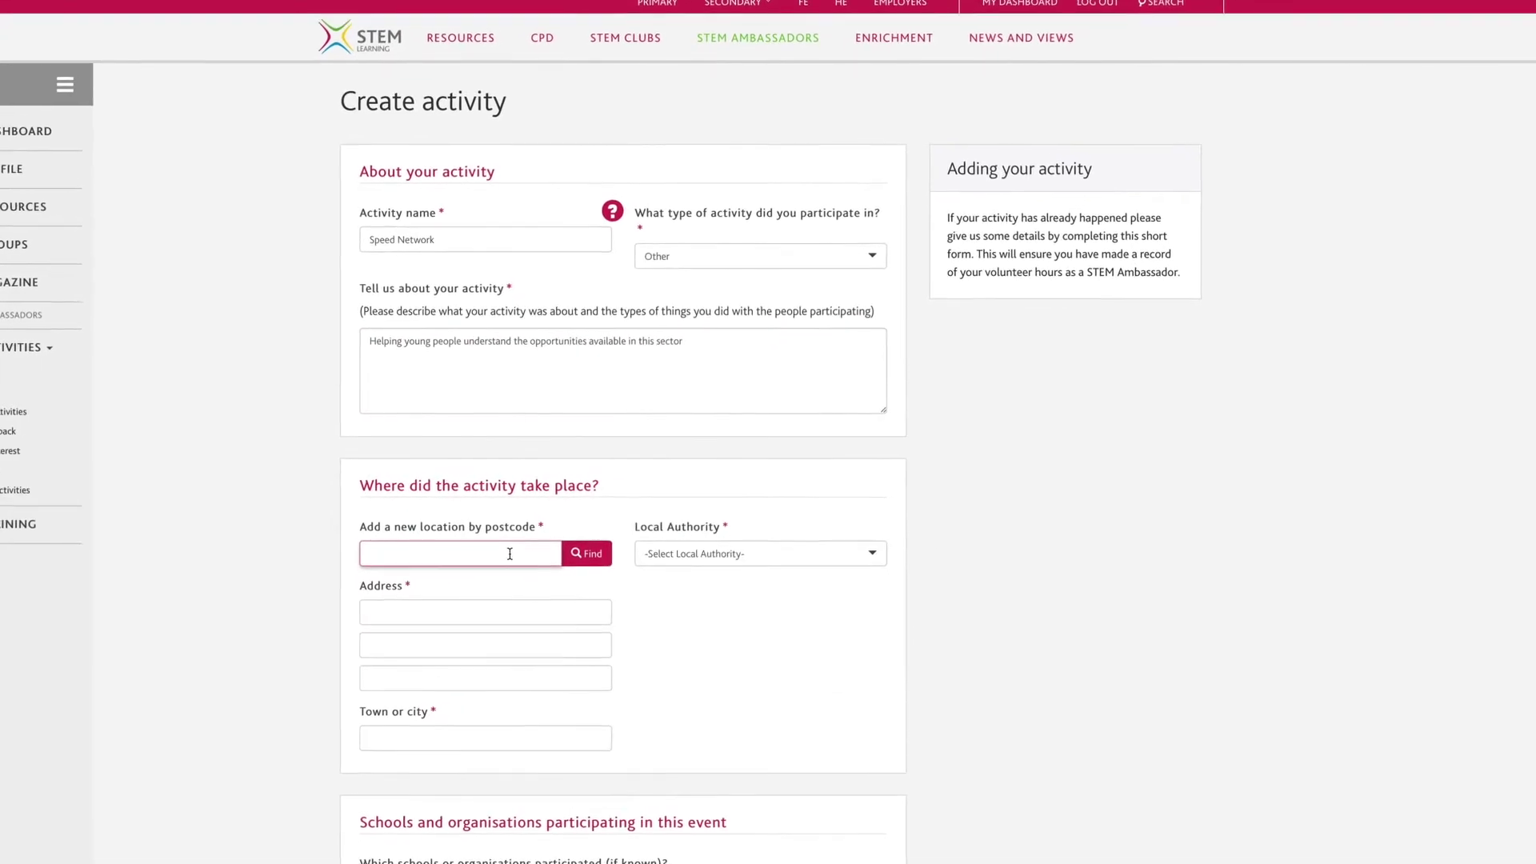
text(SW7)
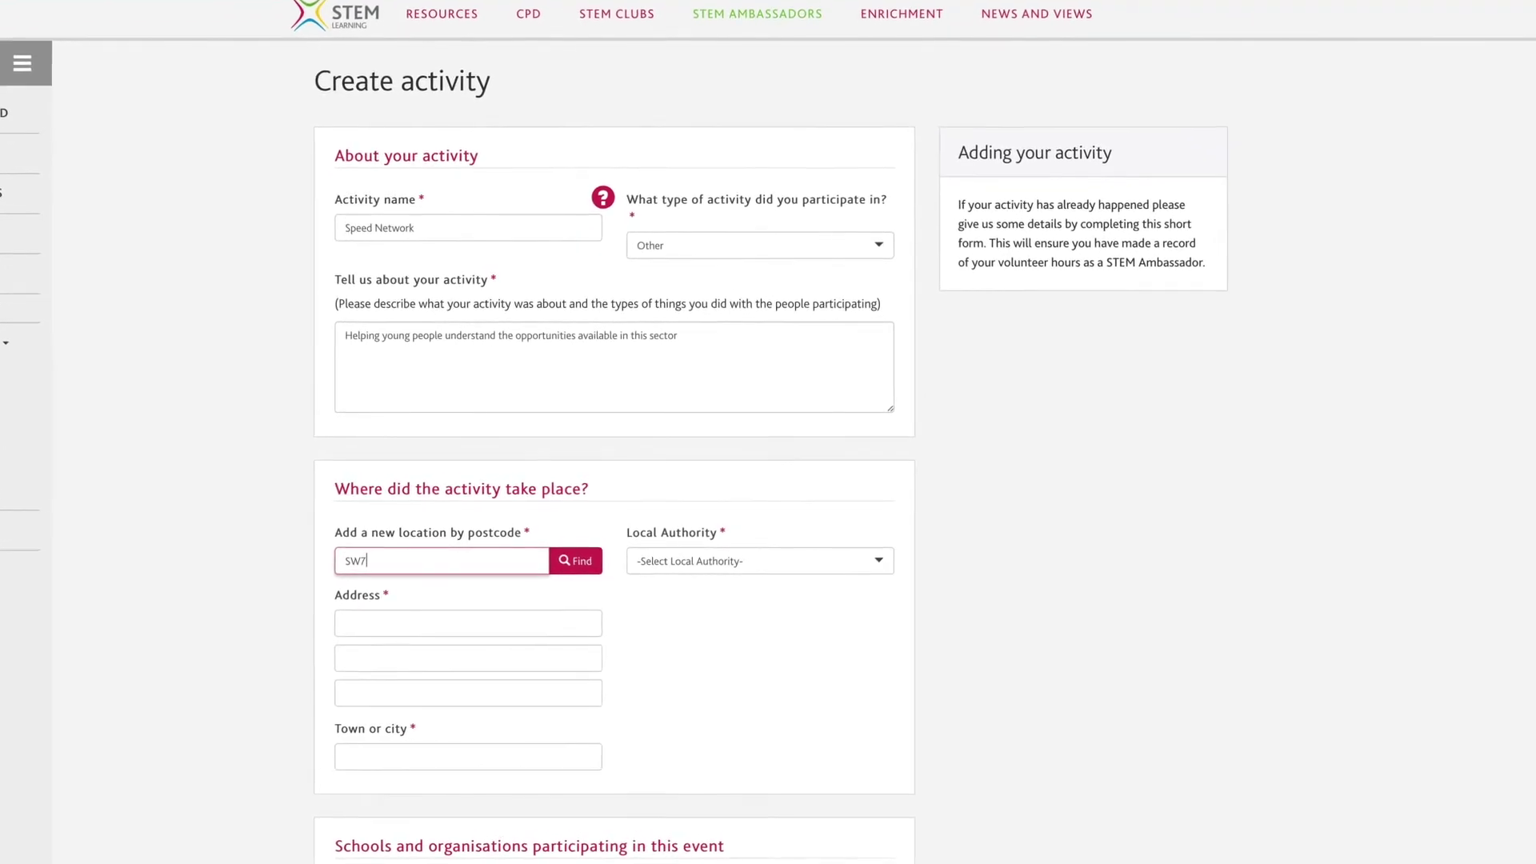
text( 5NL)
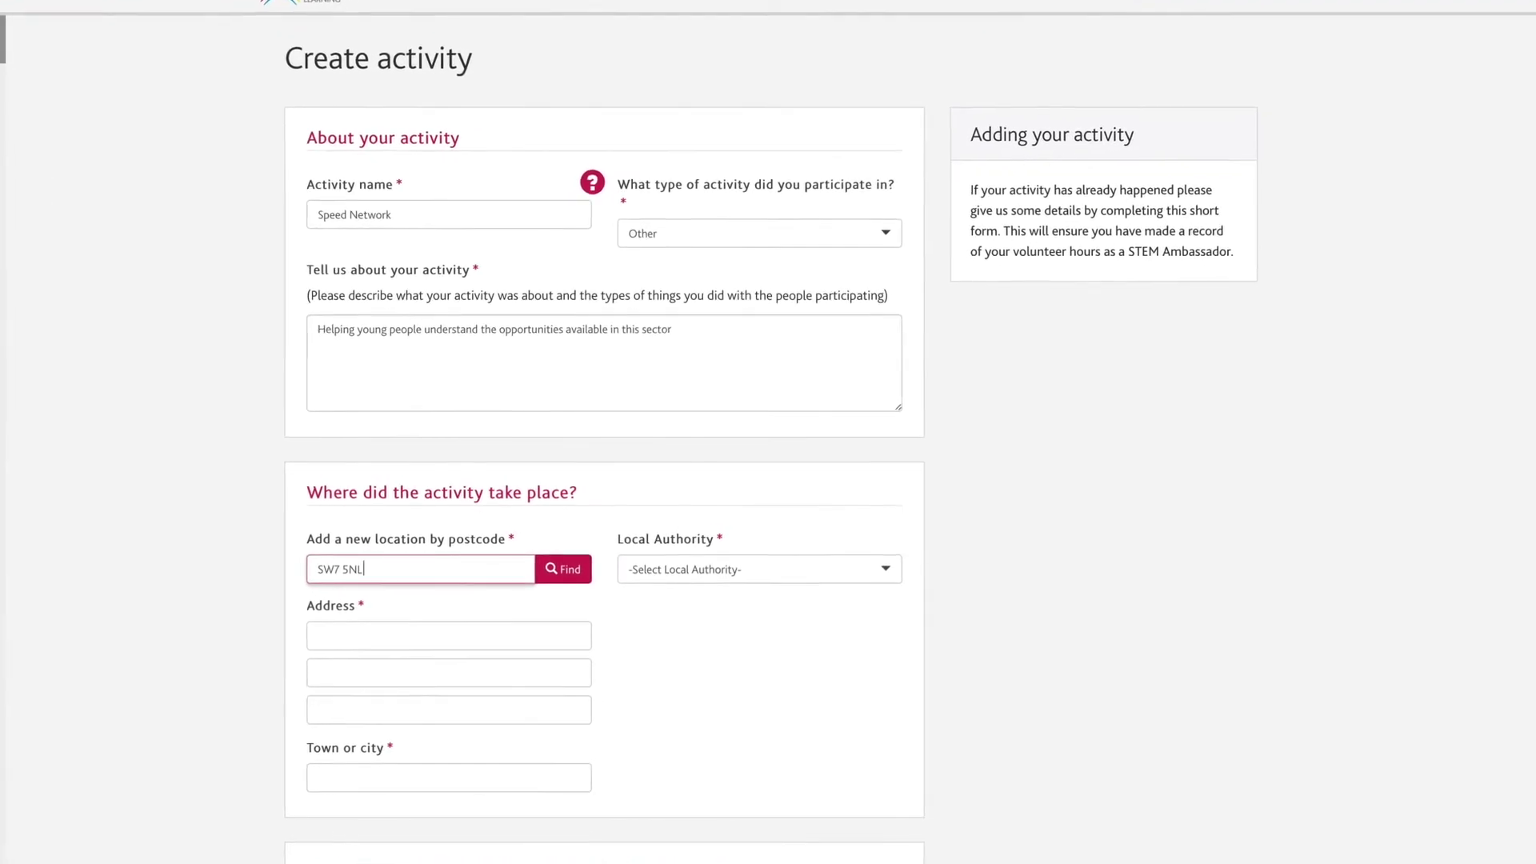
click(563, 569)
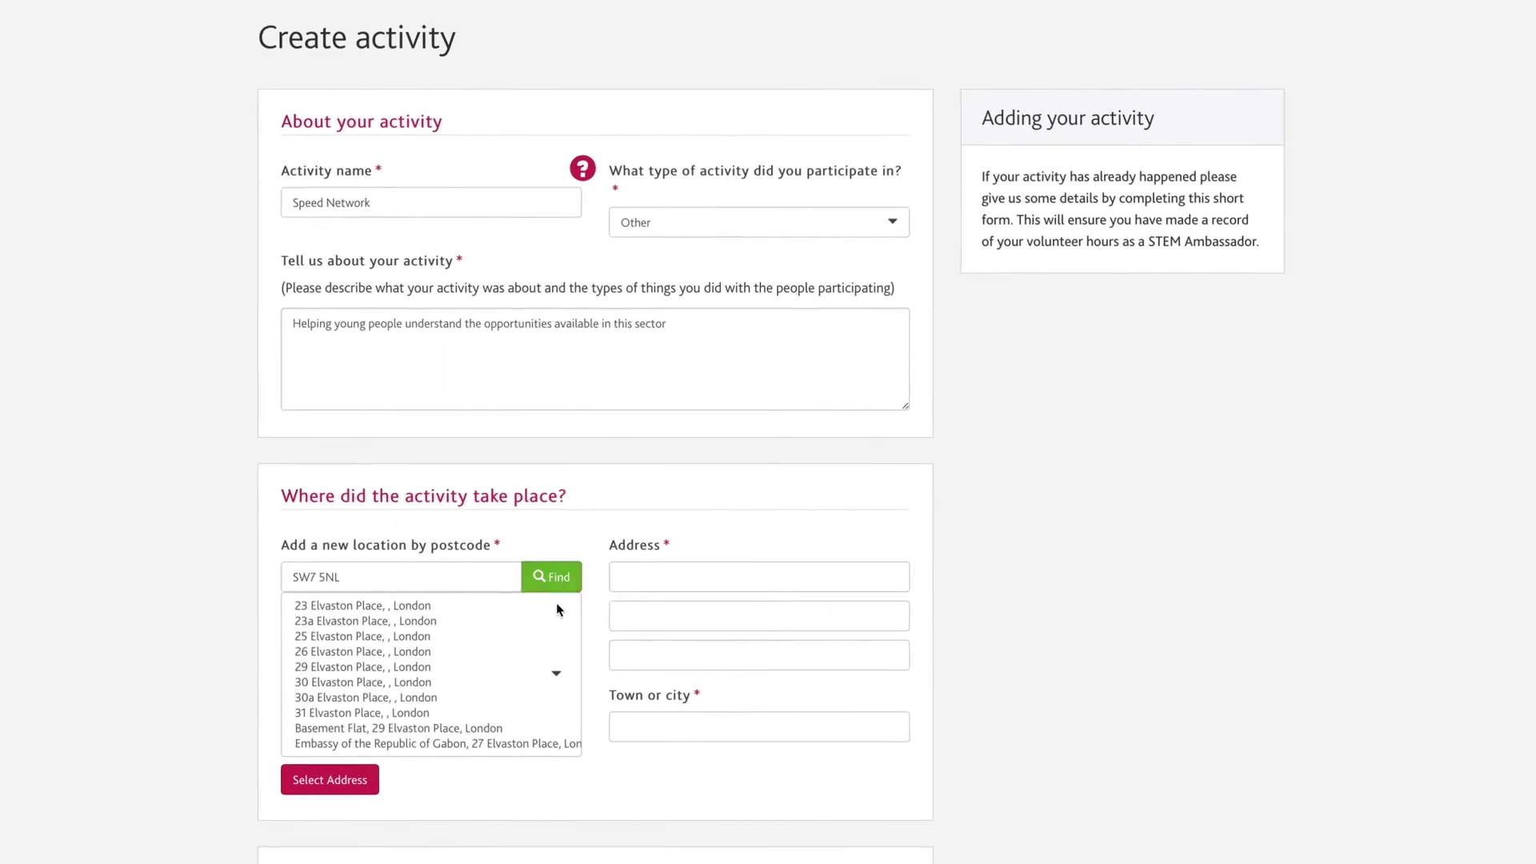
scroll(532, 673, down, 5)
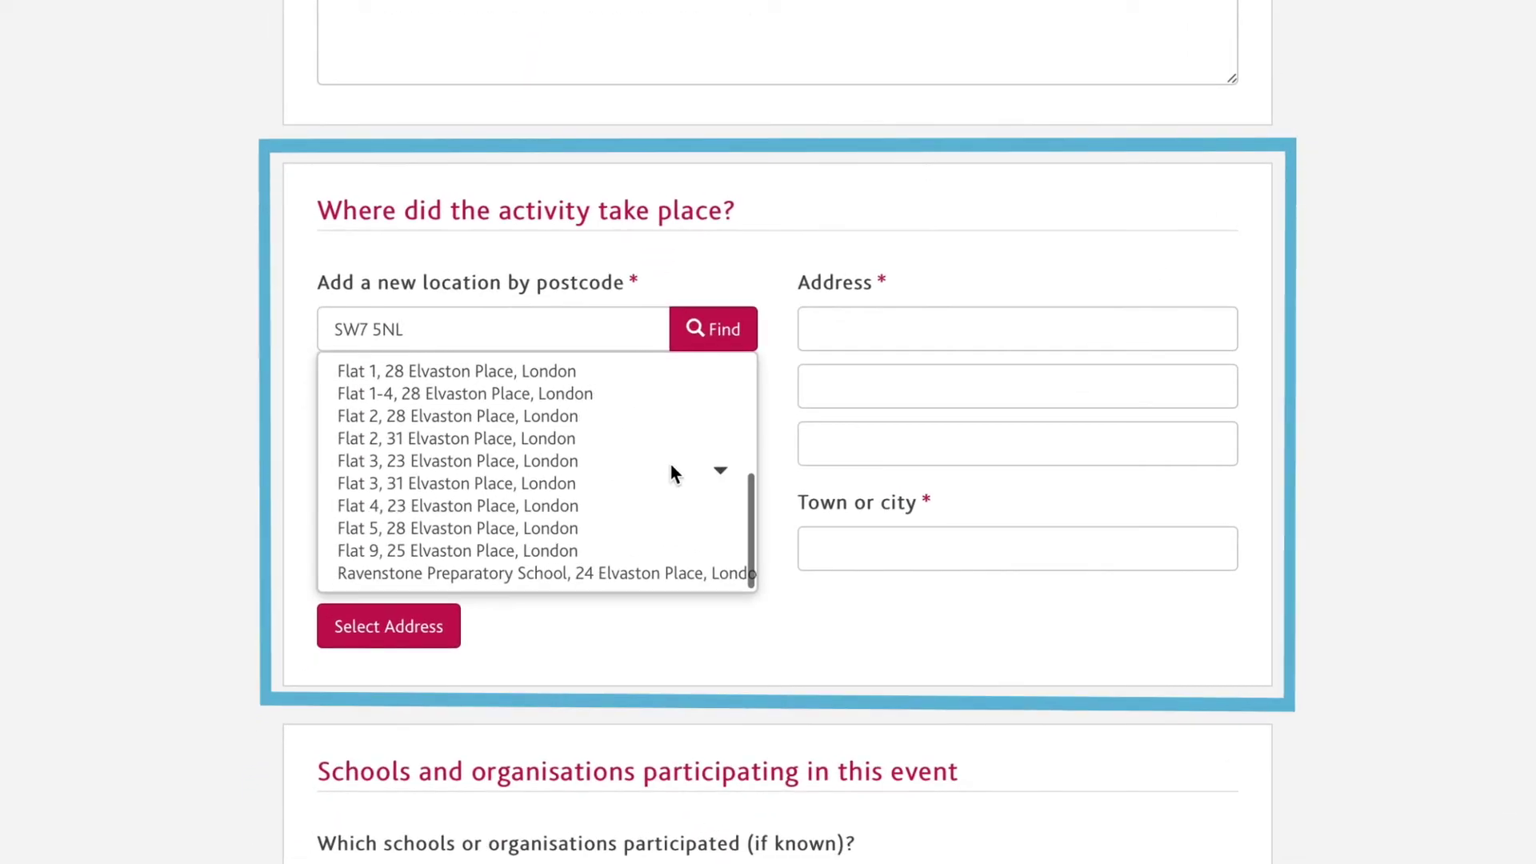
click(656, 572)
click(440, 621)
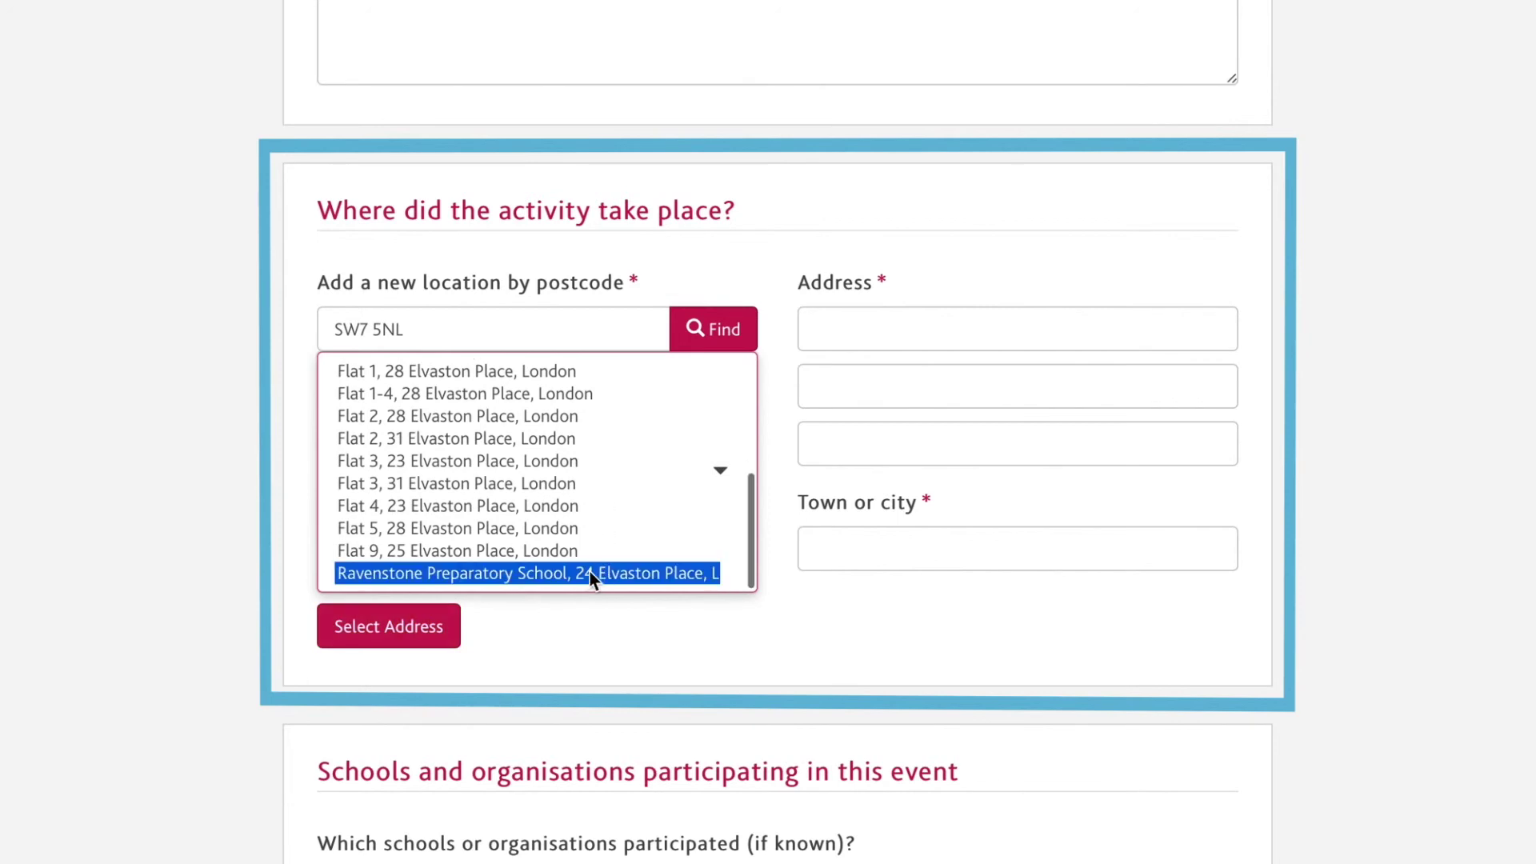
click(412, 624)
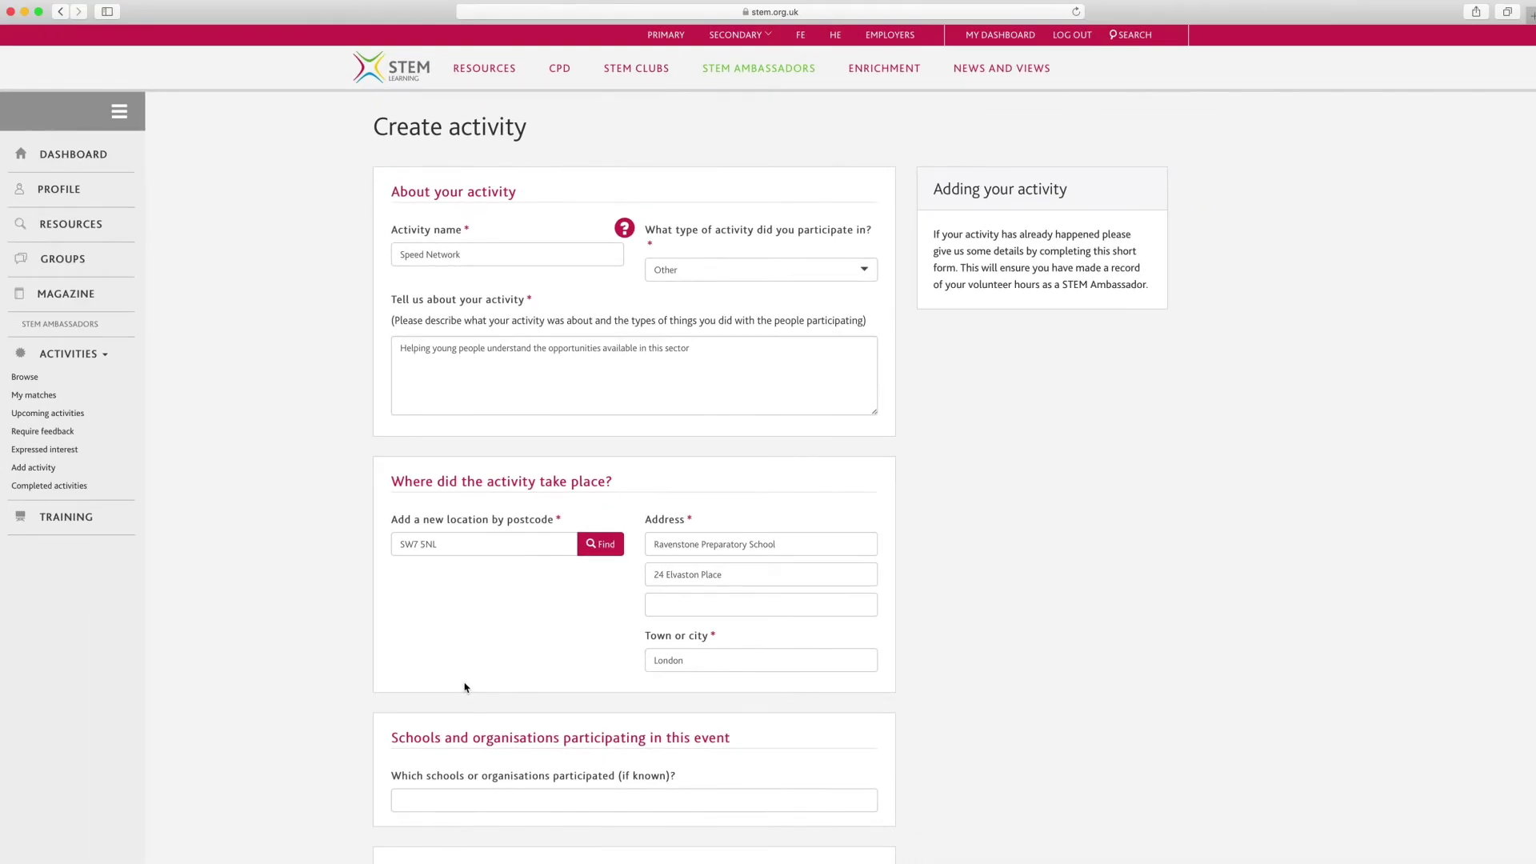
Enter date 05/04/2019, activity length 4.5 hours and 4 preparation hours.
scroll(350, 696, down, 5)
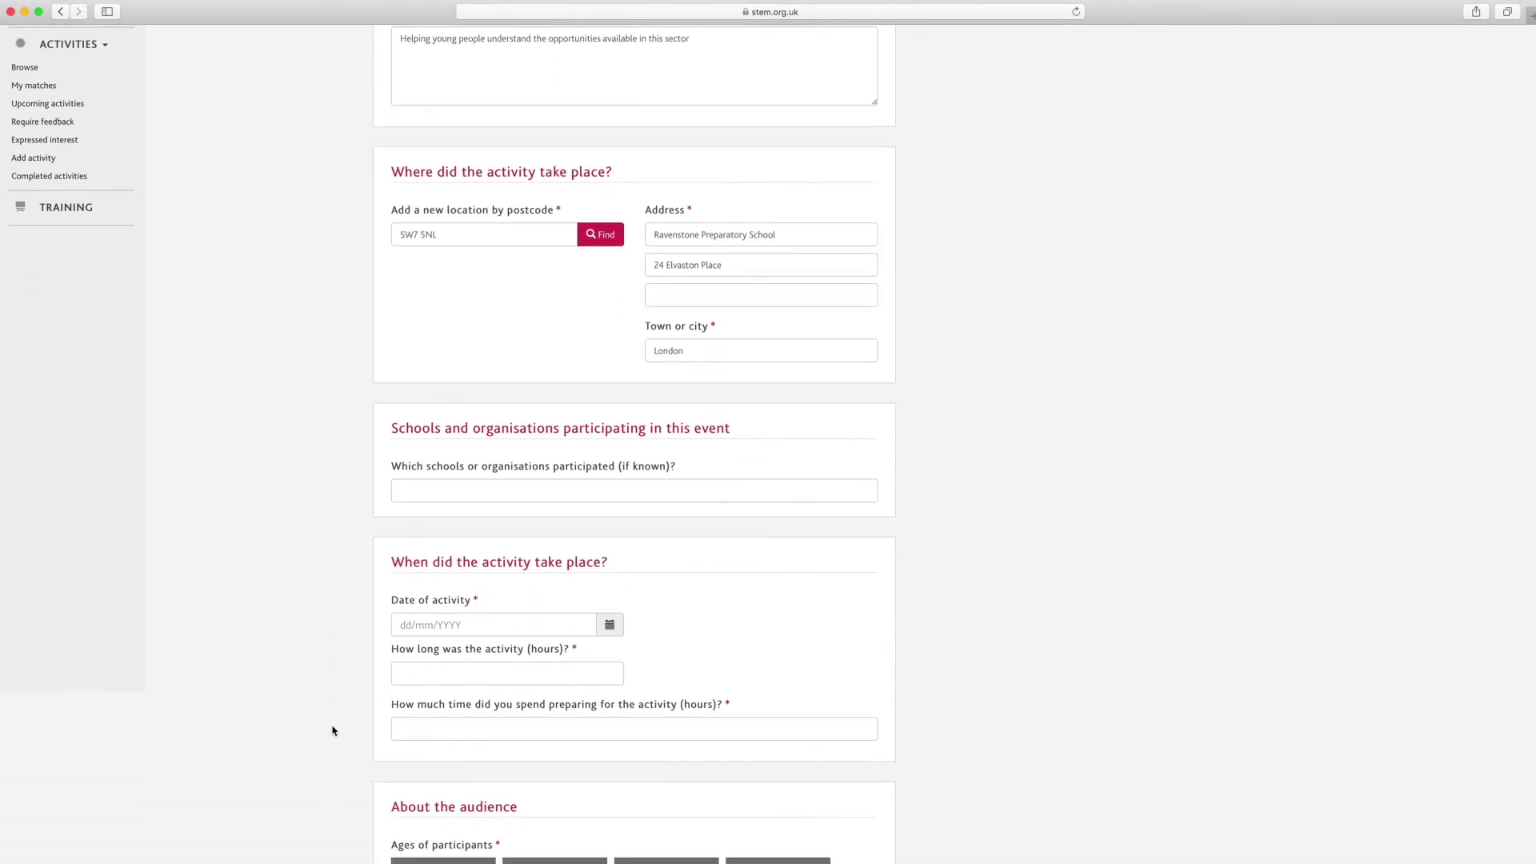
scroll(334, 730, down, 1)
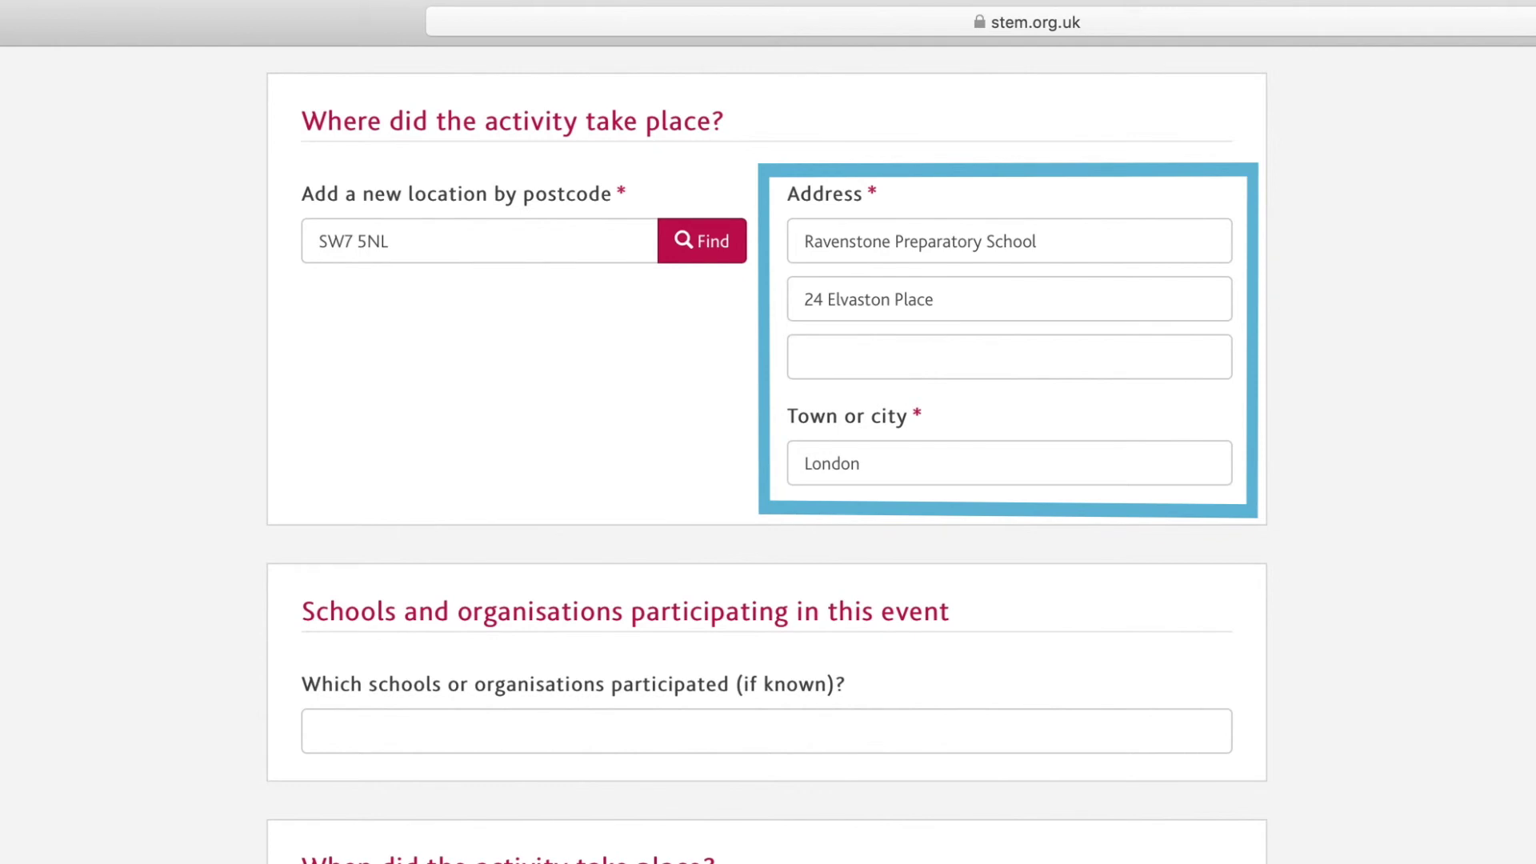
text(05/04/2019)
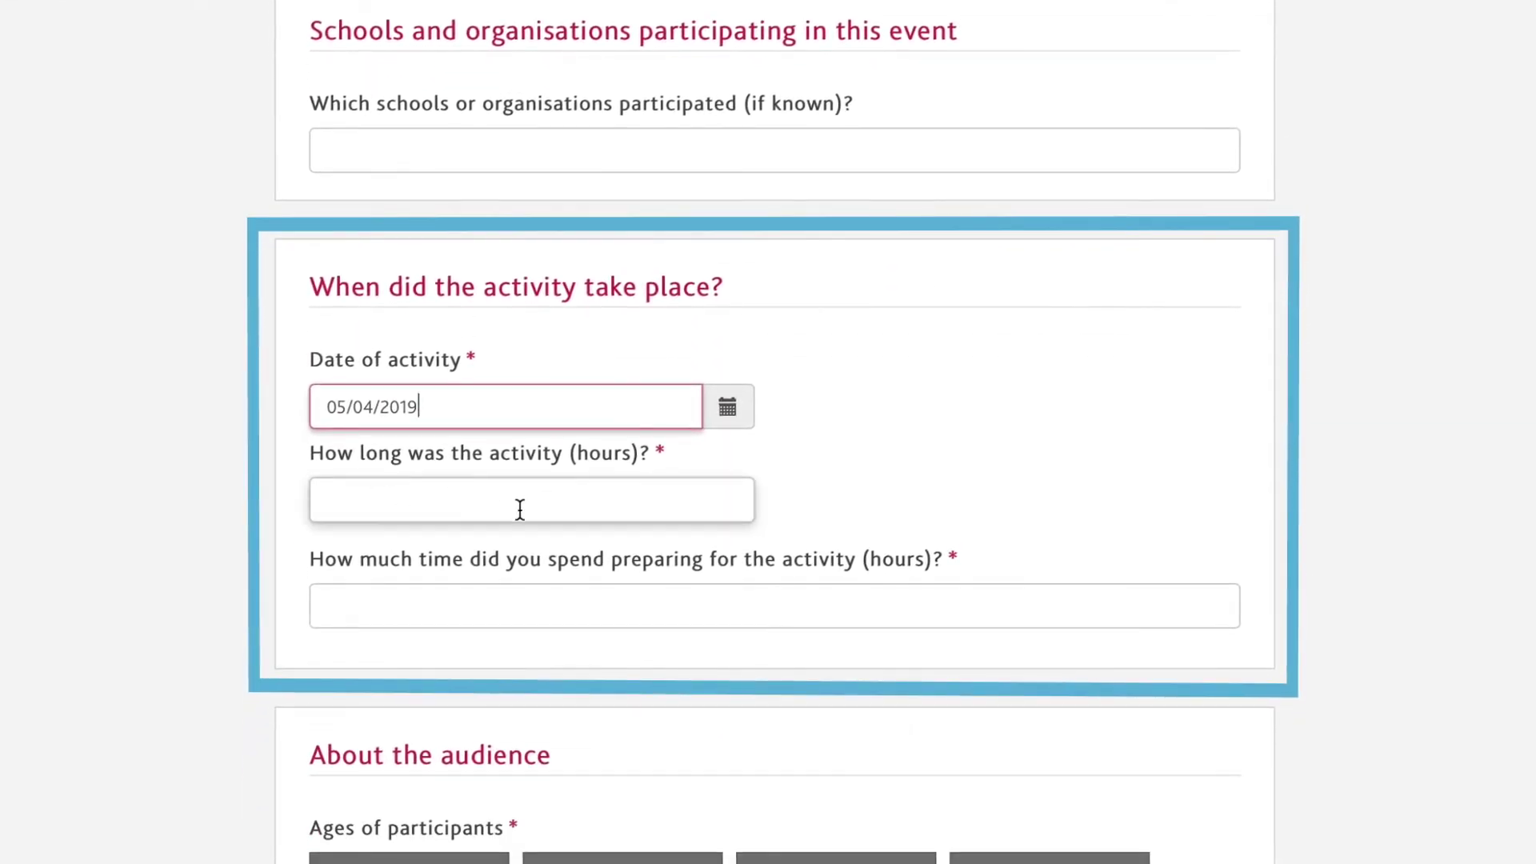
click(525, 509)
text(4.5)
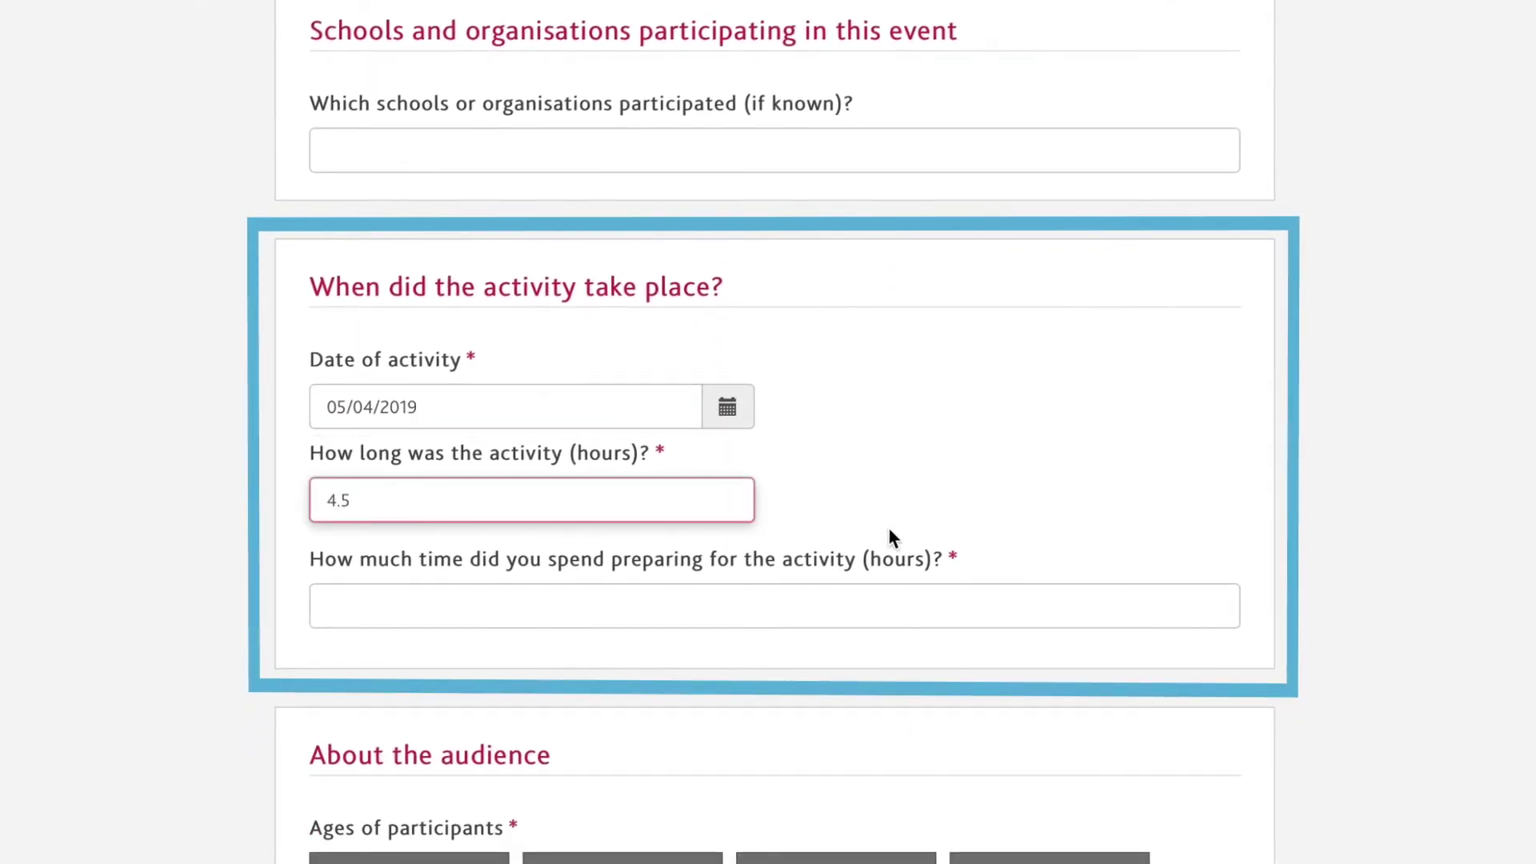
click(892, 605)
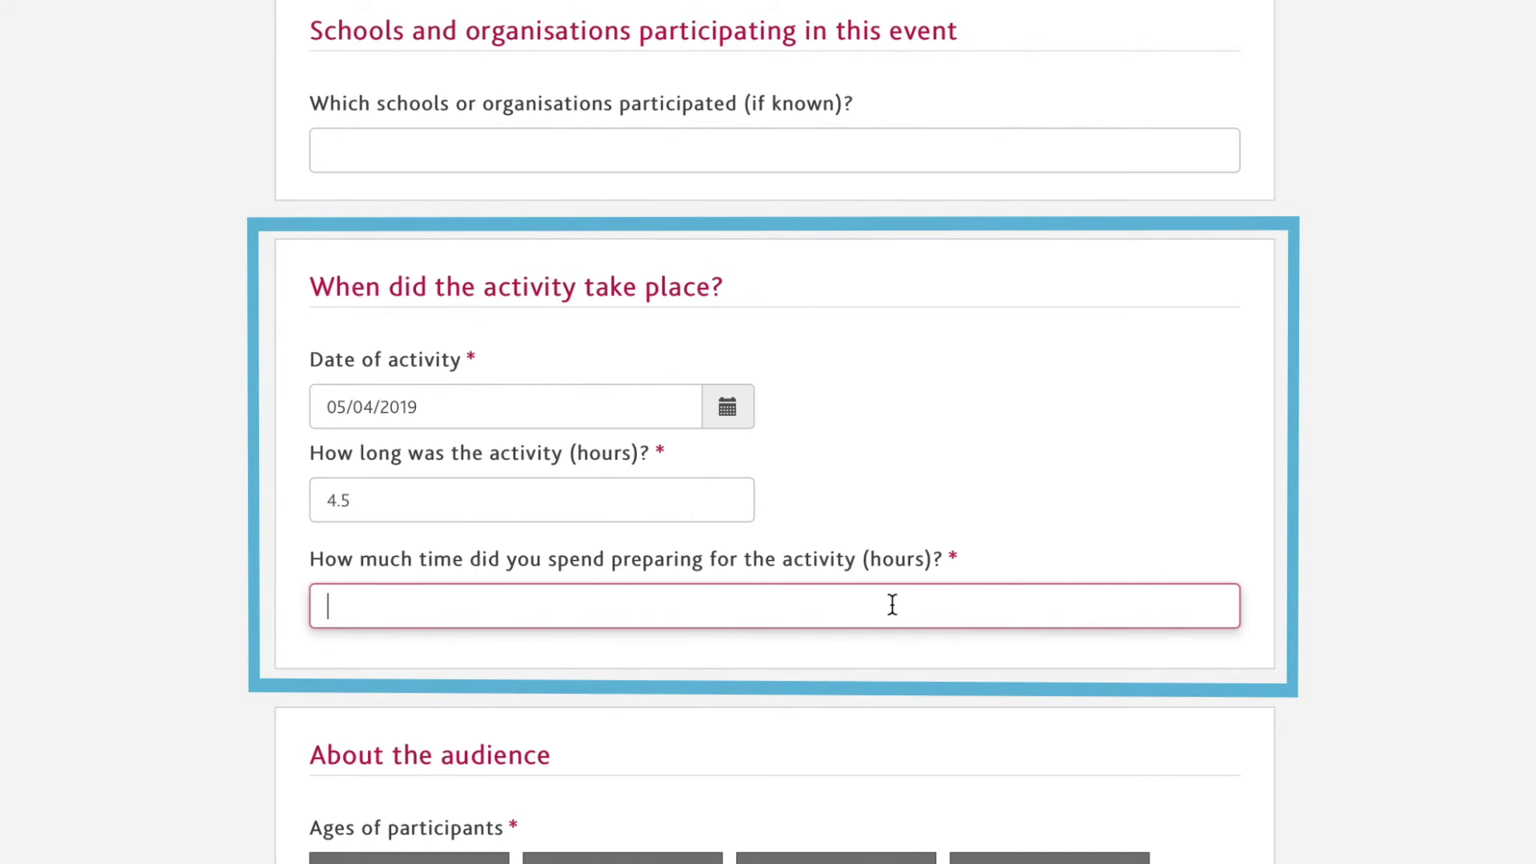
text(4)
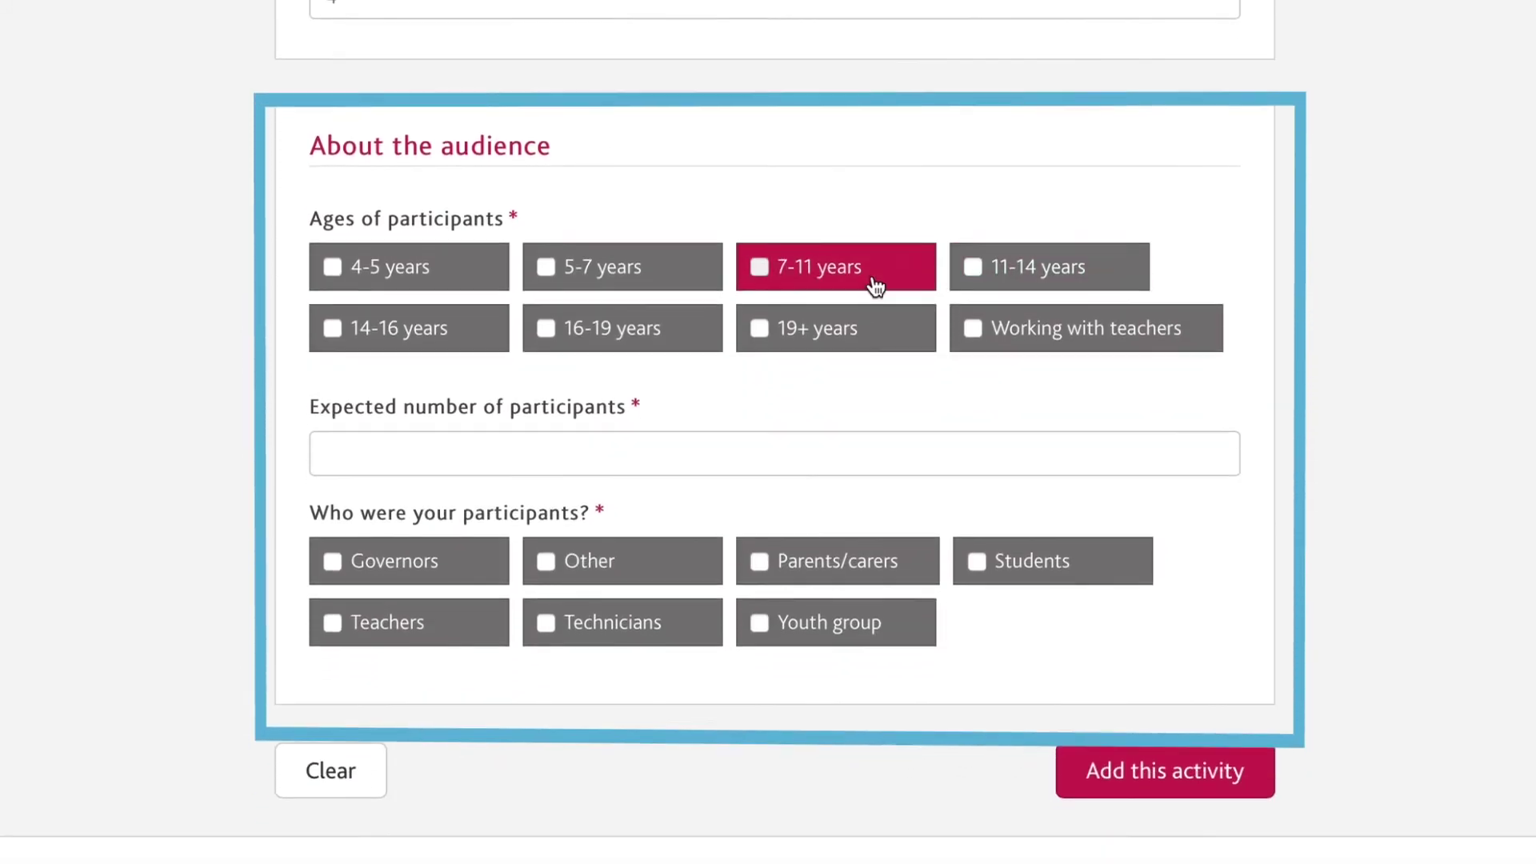
Mark 20 Students aged 7-11 and 11-14, then add the activity.
click(871, 364)
click(1018, 366)
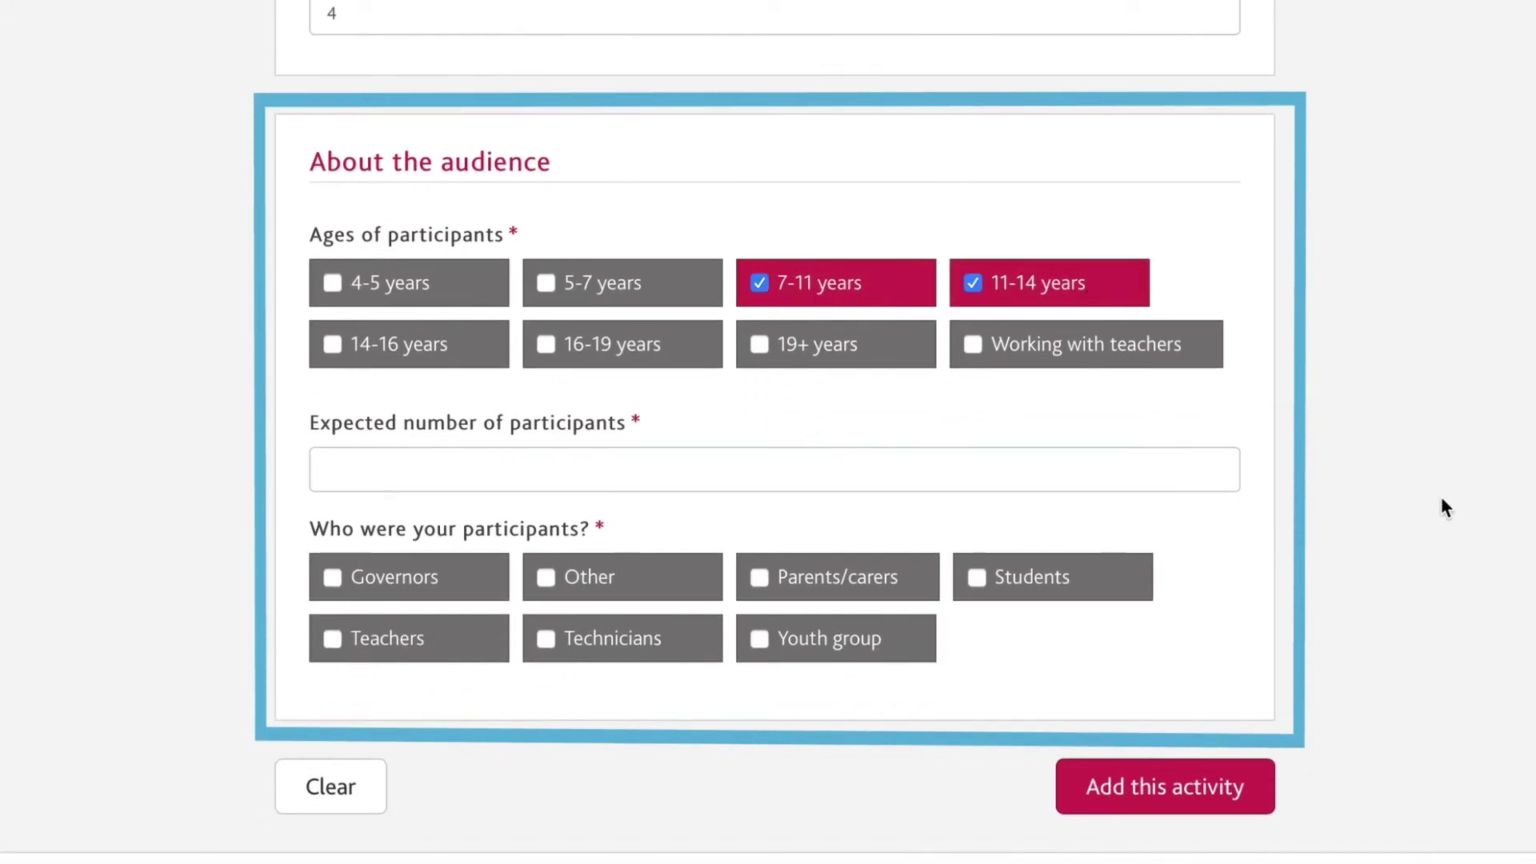
click(1153, 470)
text(20)
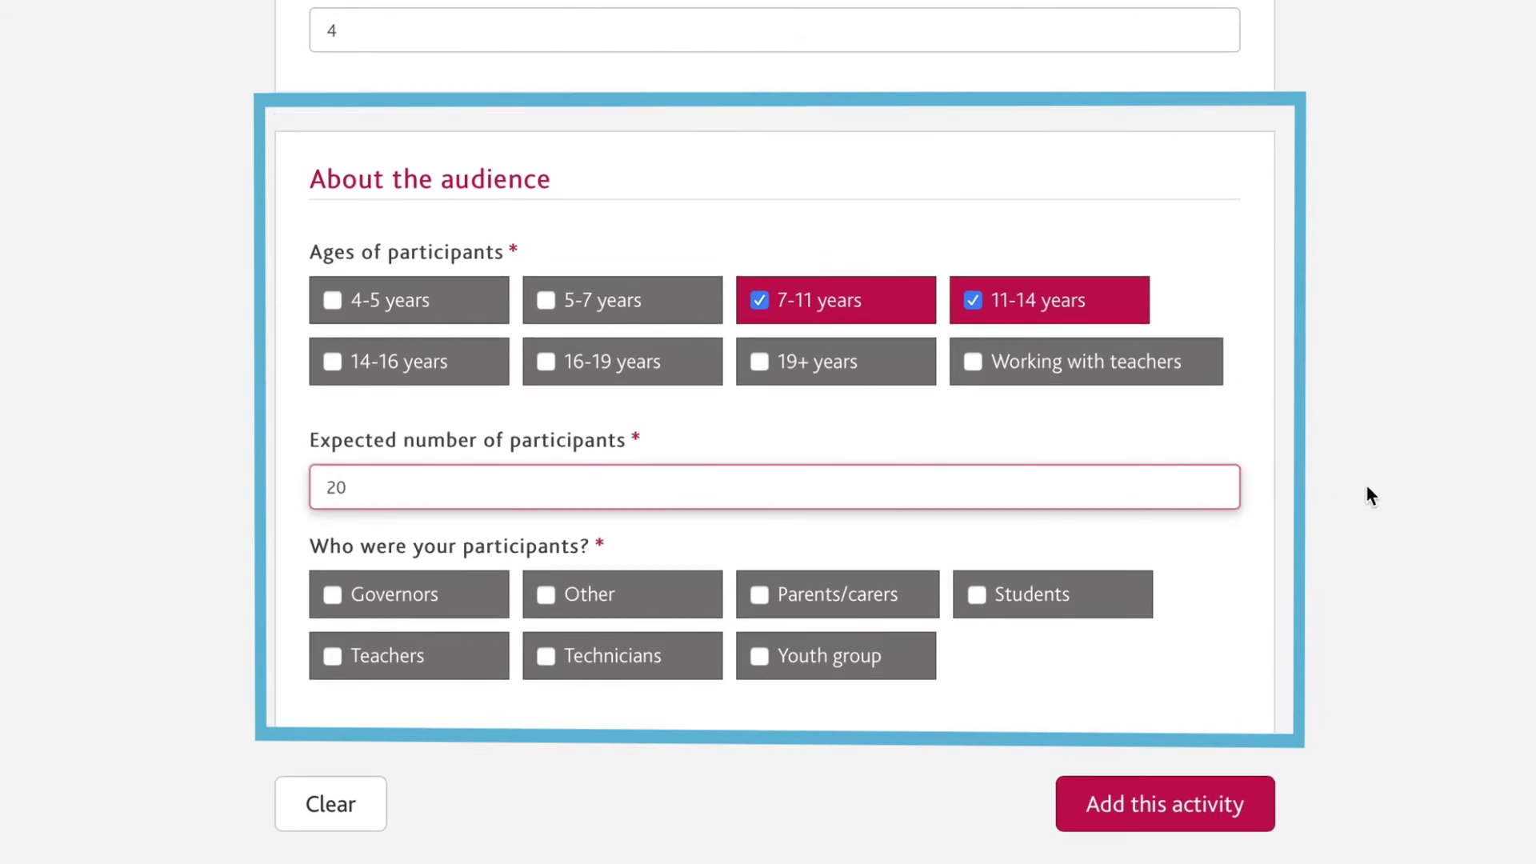
click(1029, 612)
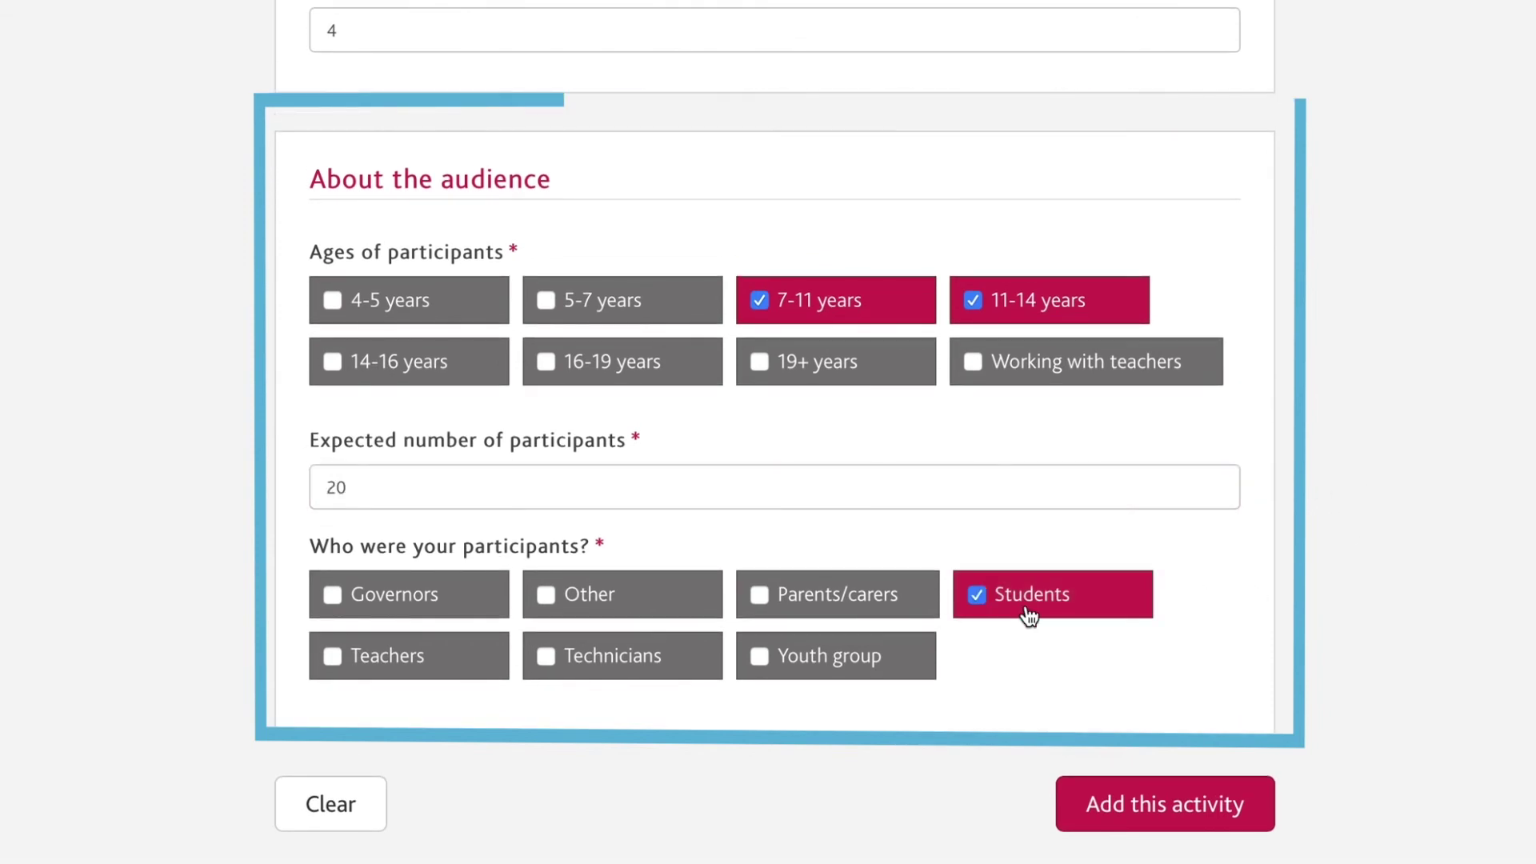
click(1248, 808)
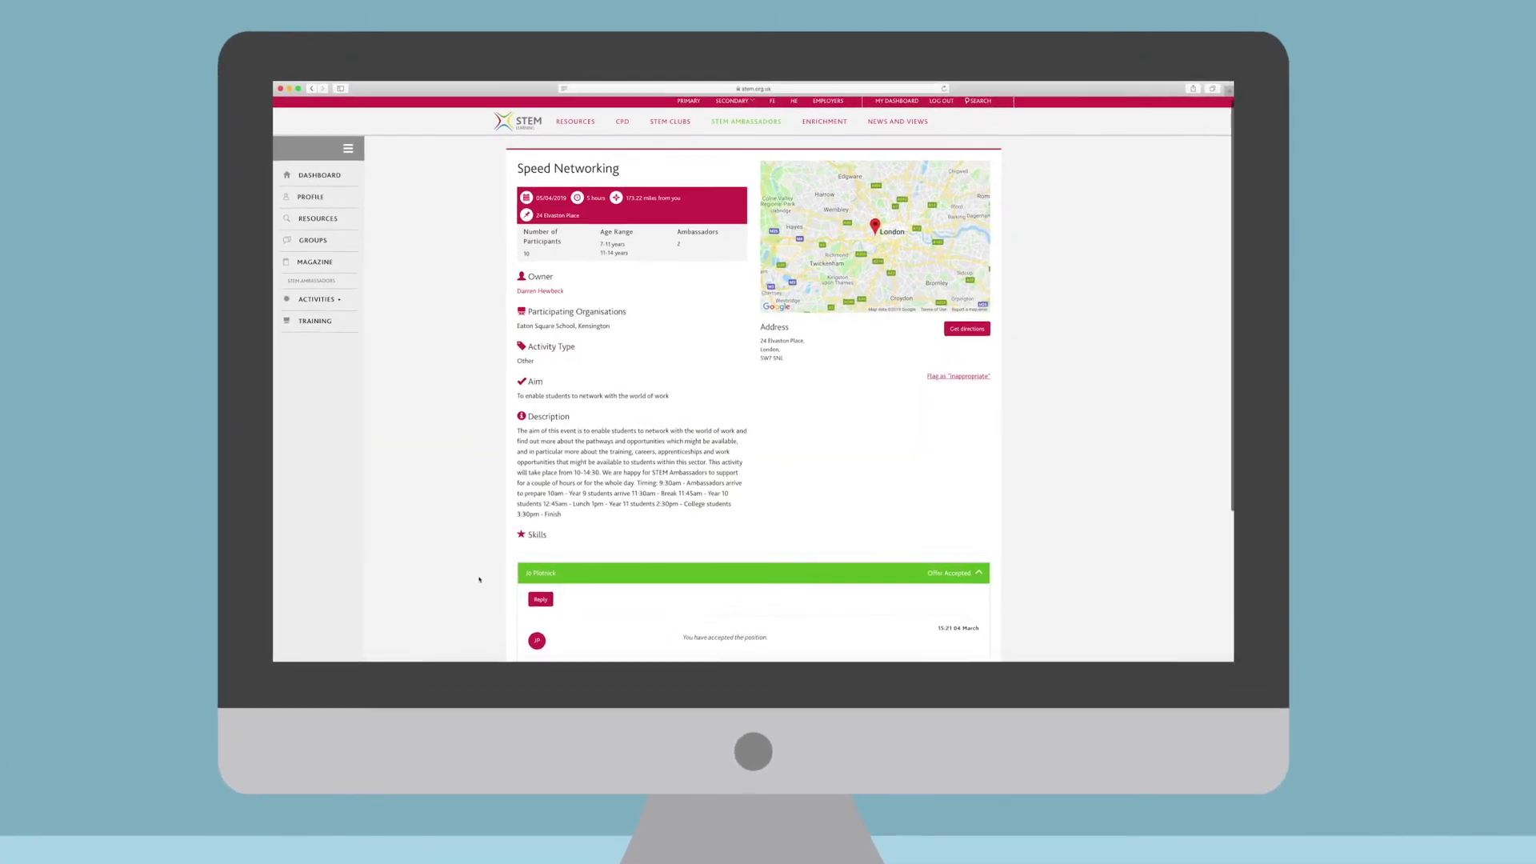
Scroll through the accepted offer's messages and open a blank reply to the activity owner.
scroll(439, 635, down, 5)
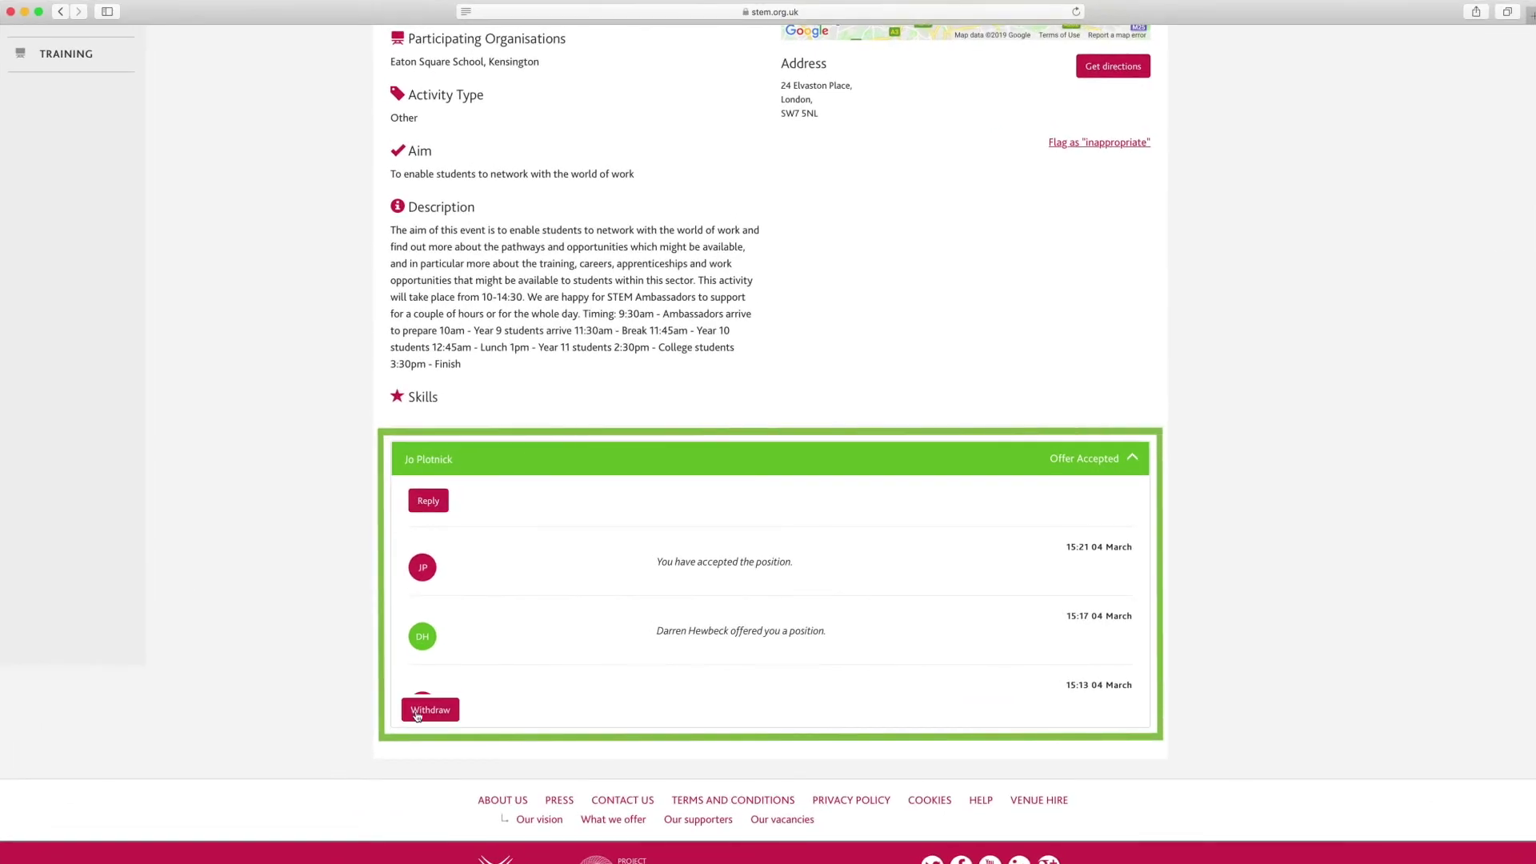
scroll(572, 598, down, 5)
scroll(571, 598, up, 5)
scroll(571, 598, down, 1)
click(428, 502)
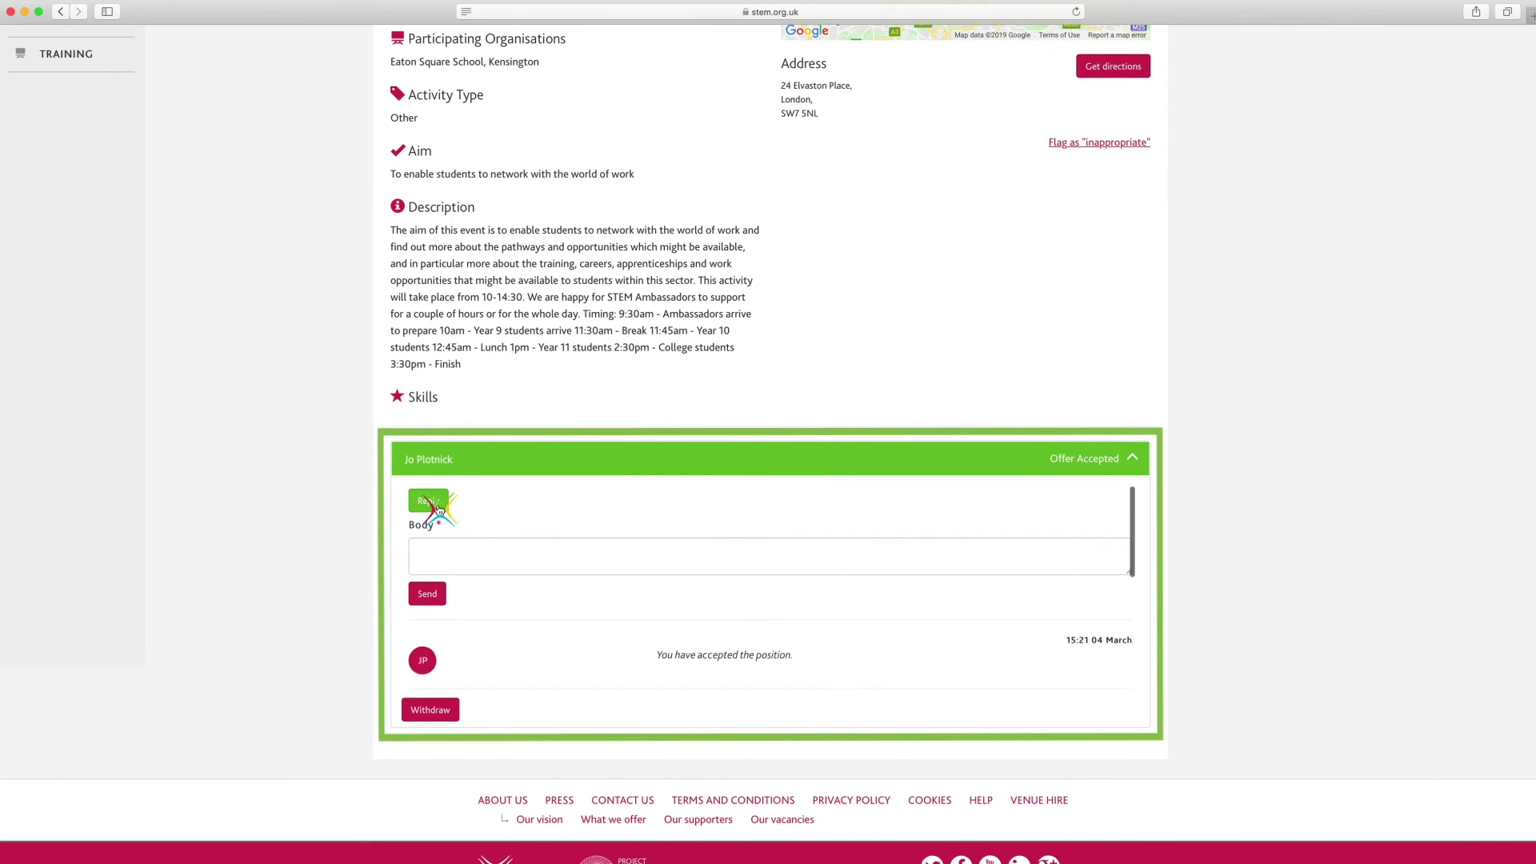
Write 'Thank you for accepting my offer.' in the reply's Body box.
click(528, 549)
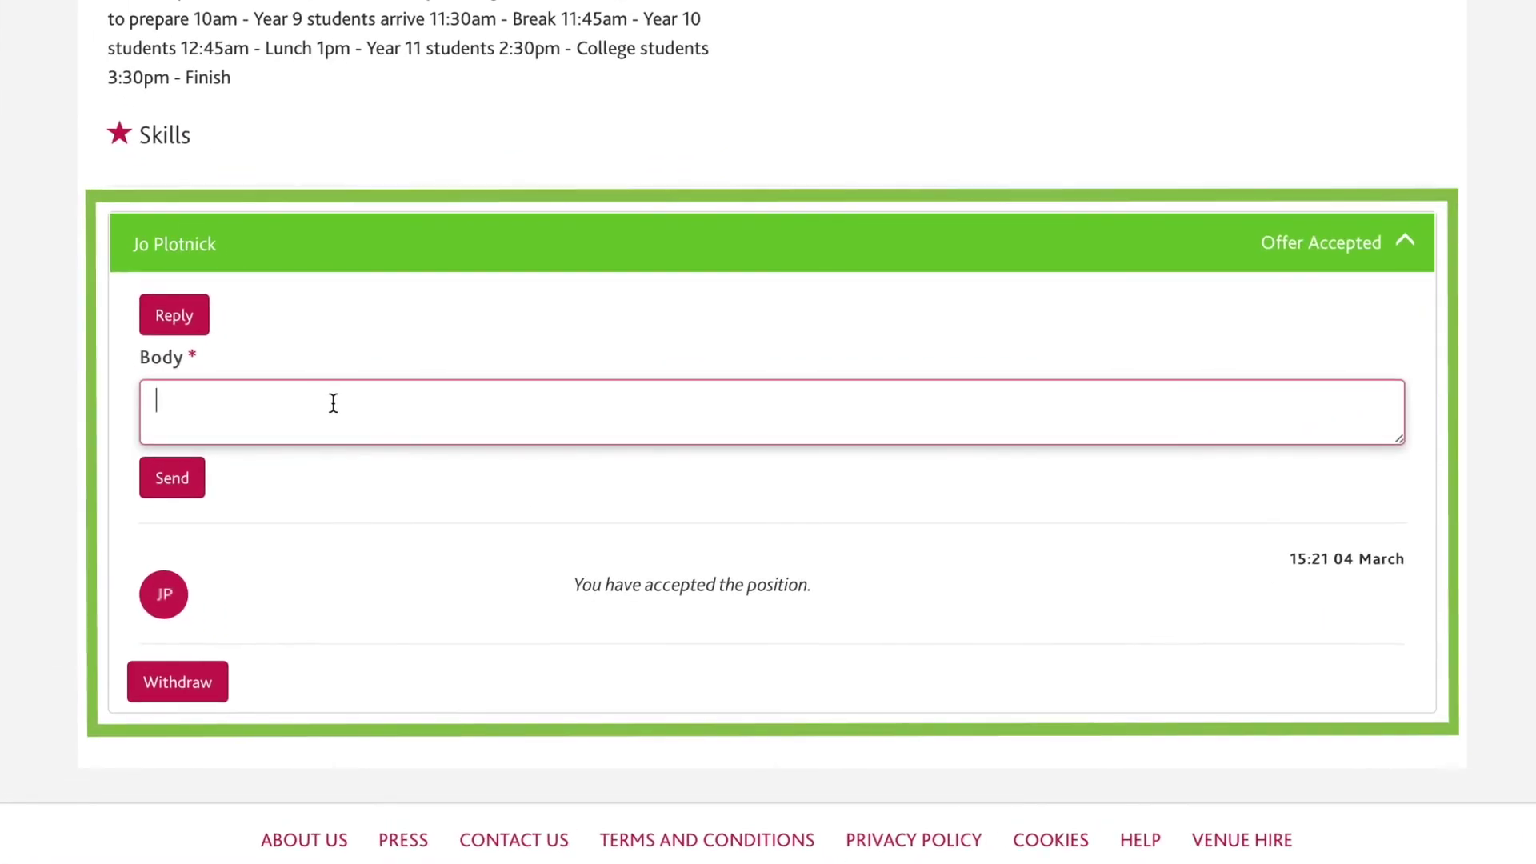
text(Thank you for accepti)
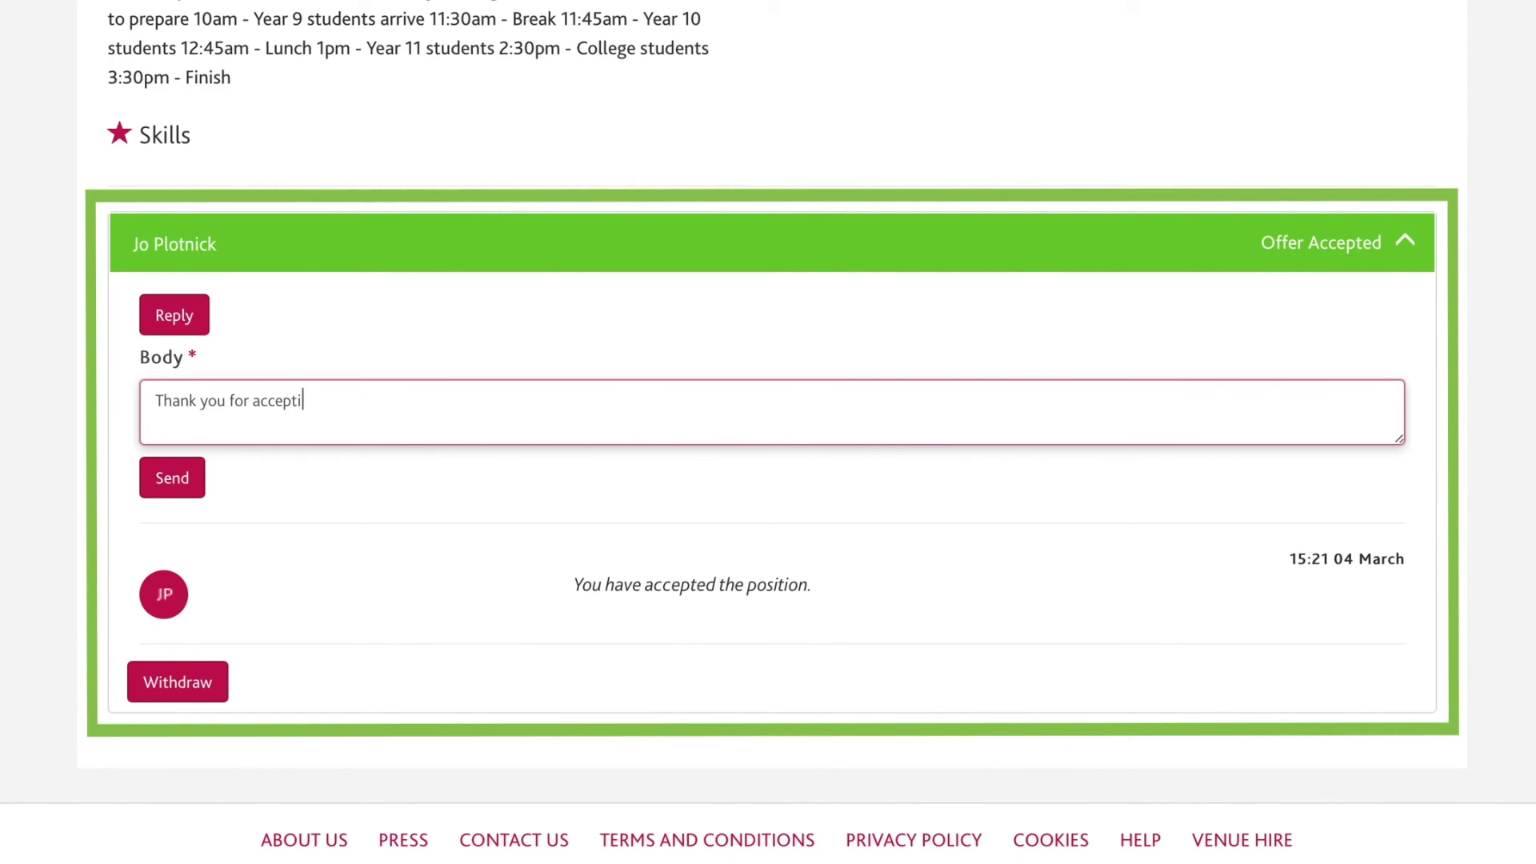
text(ng my offer)
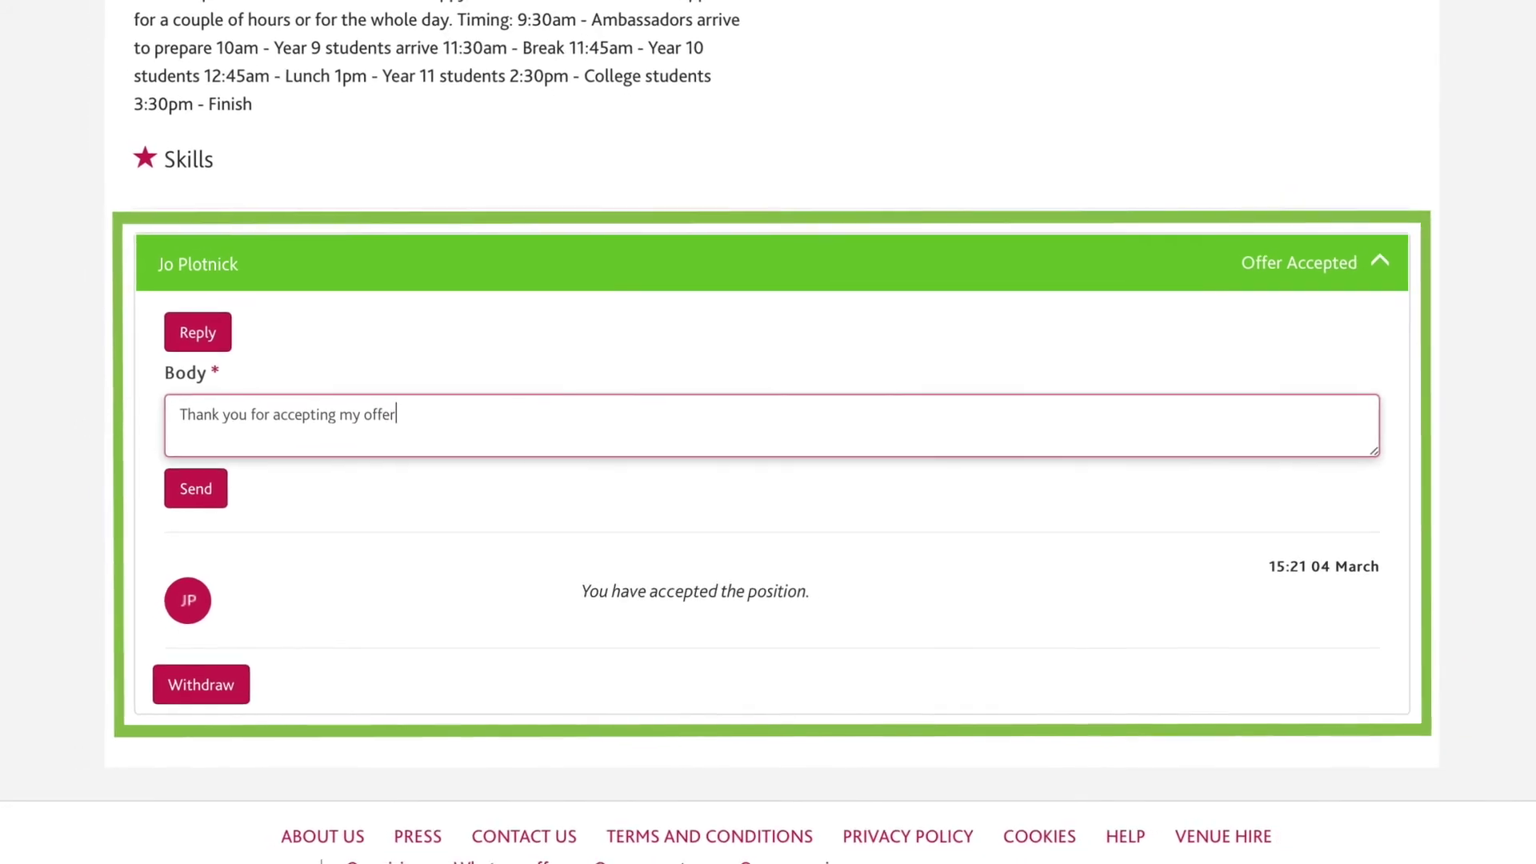
text(.)
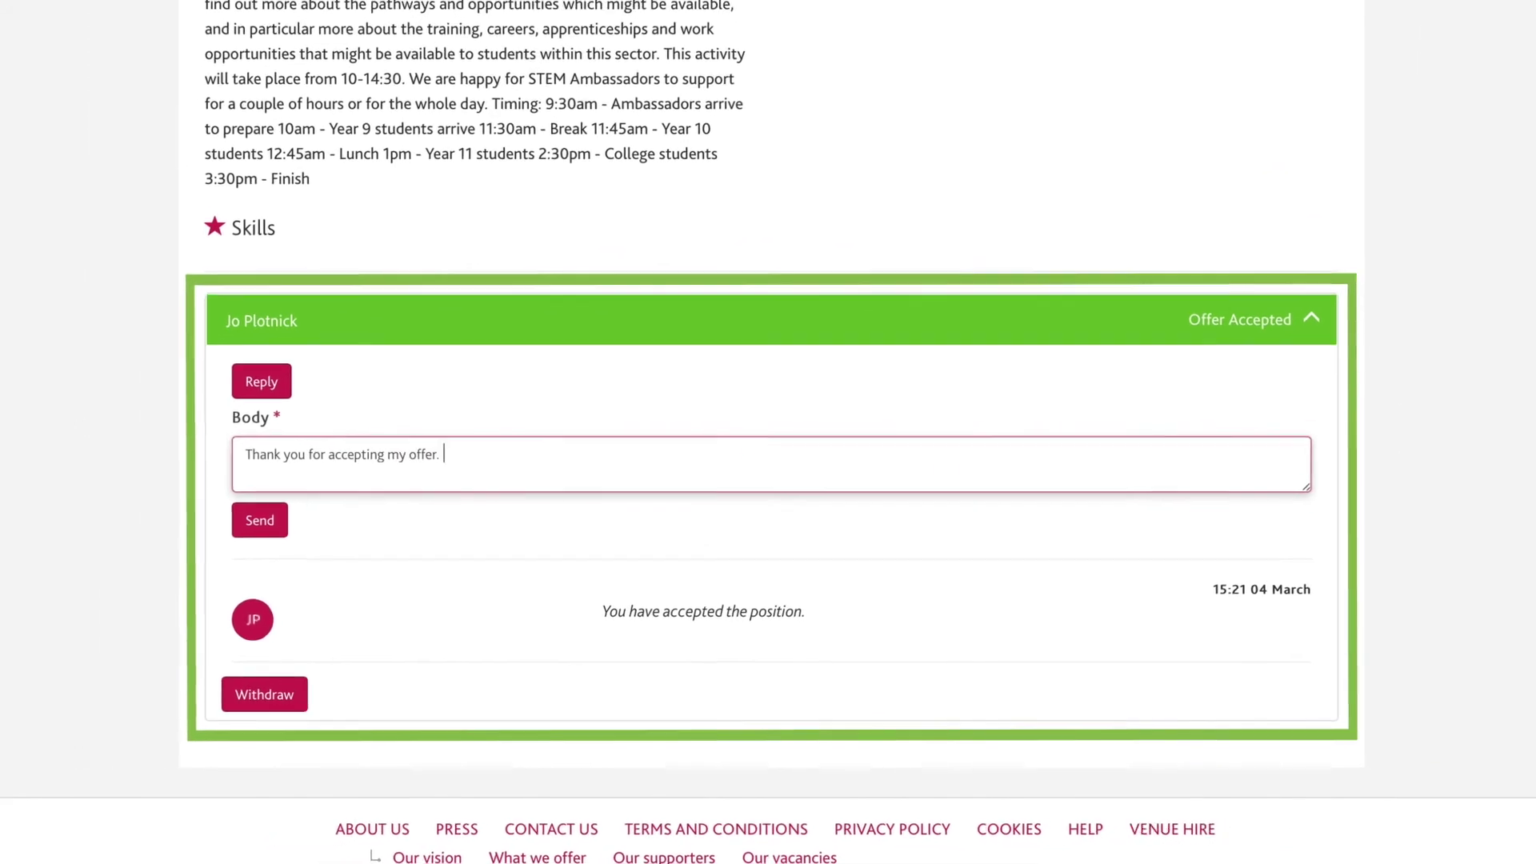